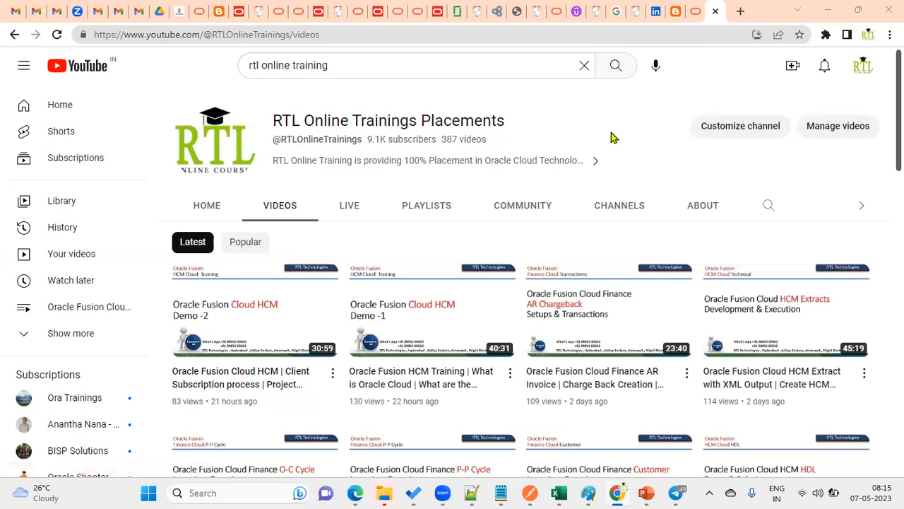
# Step: Below the login details in Notepad++, type 'Register 1 Company (Legal Entoty) - Address'
pyautogui.moveTo(647, 493)
pyautogui.click(472, 493)
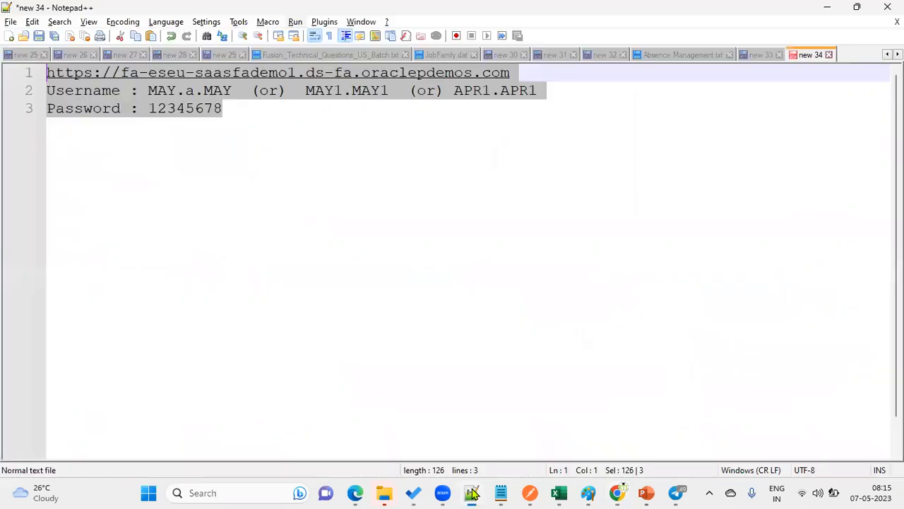
pyautogui.click(353, 224)
pyautogui.press('Return')
pyautogui.press('Return')
pyautogui.press('Return')
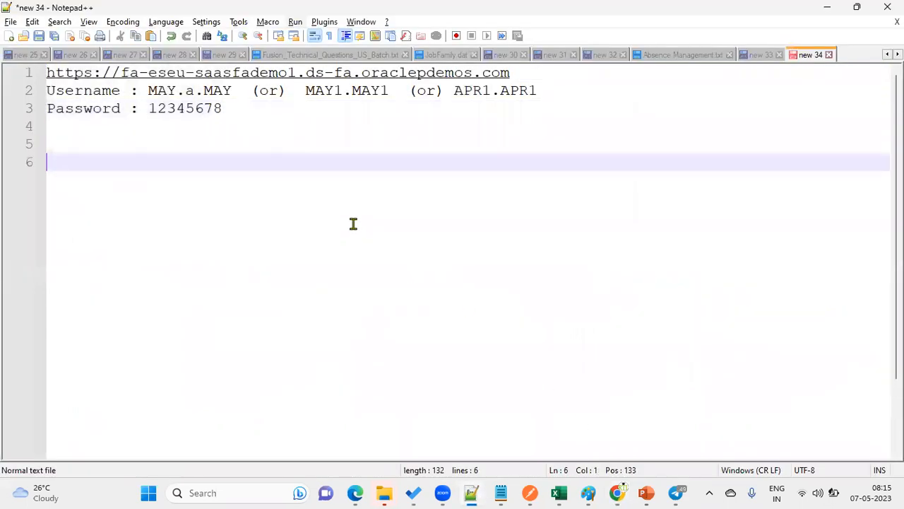
pyautogui.click(357, 493)
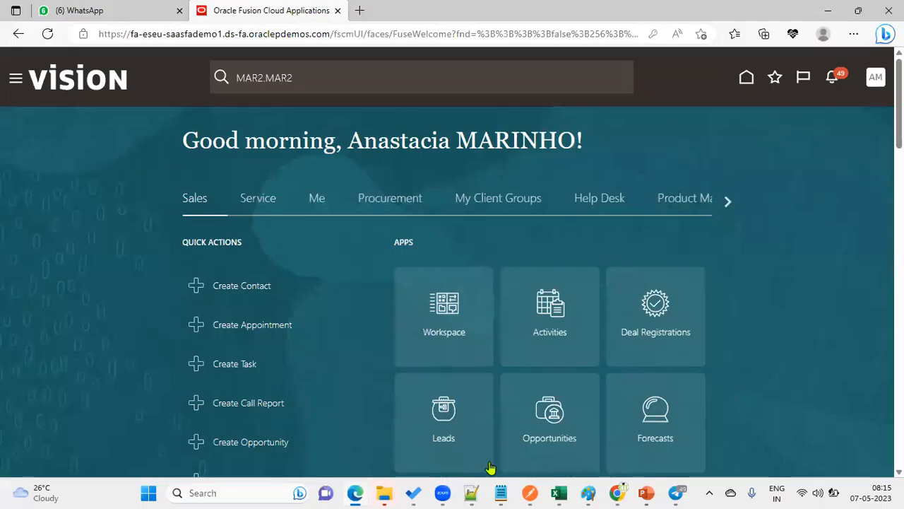
pyautogui.click(471, 493)
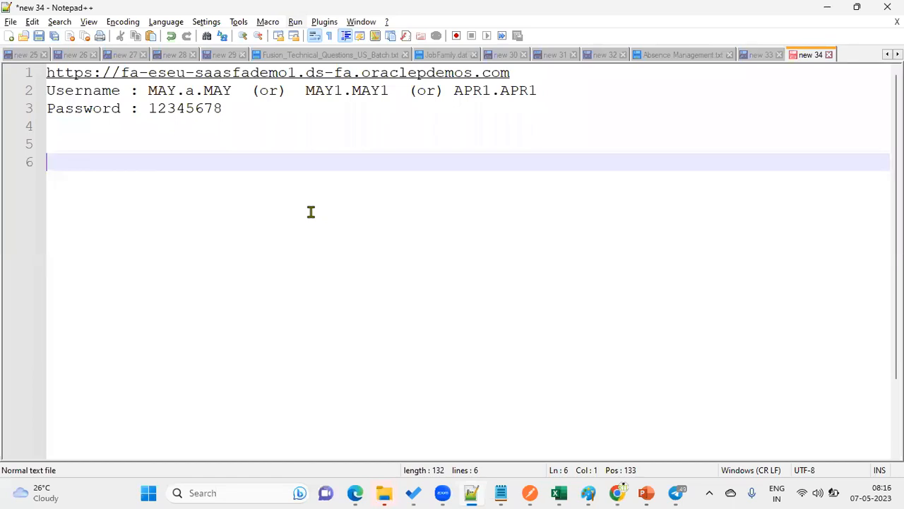
pyautogui.write('e')
pyautogui.press('BackSpace')
pyautogui.write('Register 1 Company (')
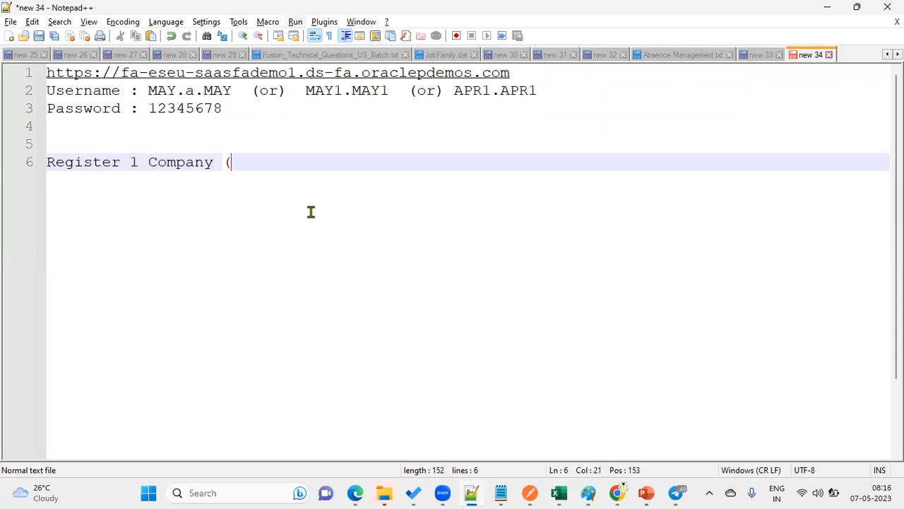
pyautogui.write('Legal Entoty')
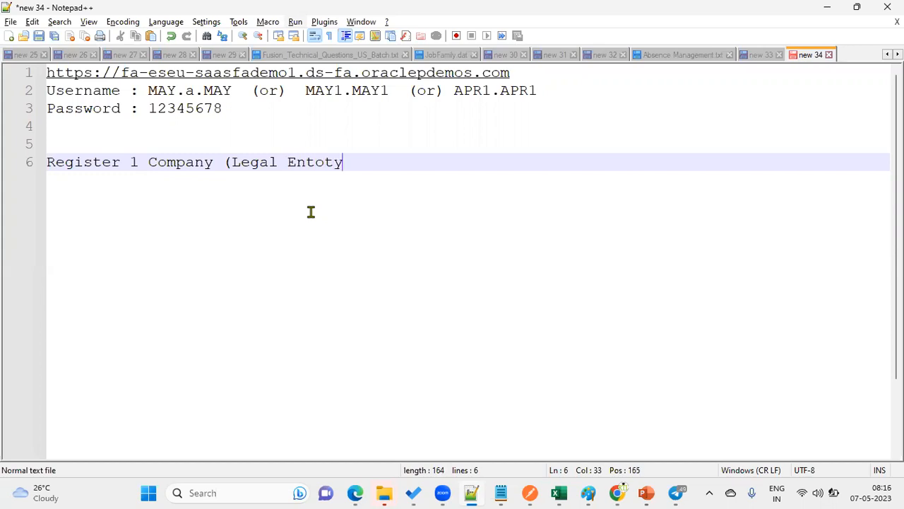
pyautogui.write(') - Address')
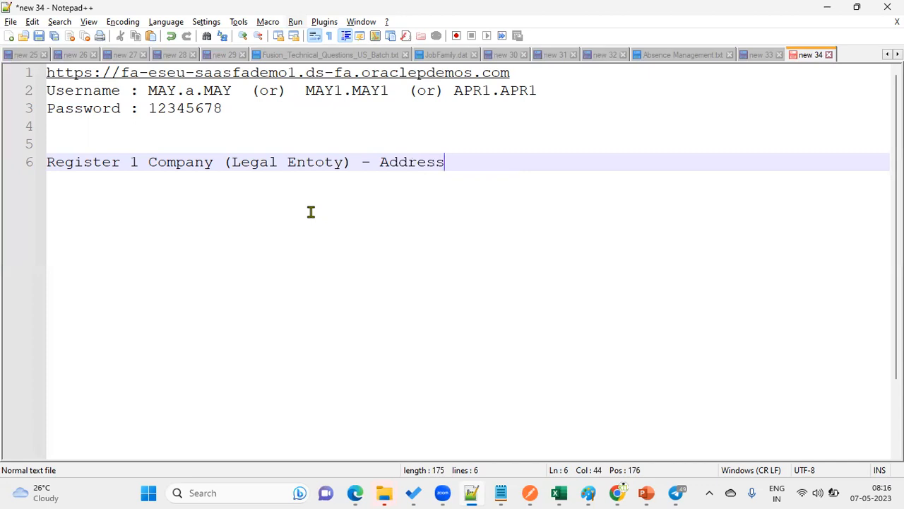
pyautogui.press('Return')
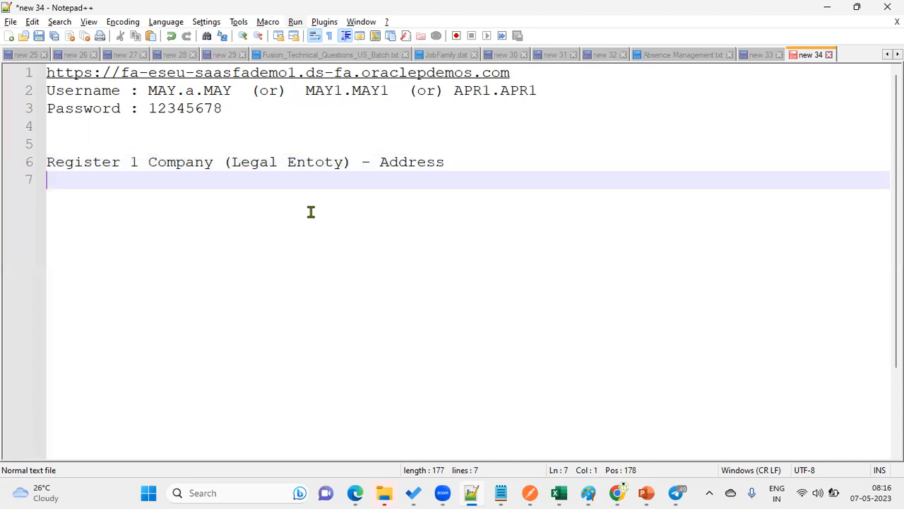
# Step: Correct 'Entoty' to 'Entity' and add the line 'Define Branch - Business Unit'
pyautogui.click(317, 156)
pyautogui.moveTo(315, 158); pyautogui.dragTo(321, 159)
pyautogui.write('i')
pyautogui.click(481, 167)
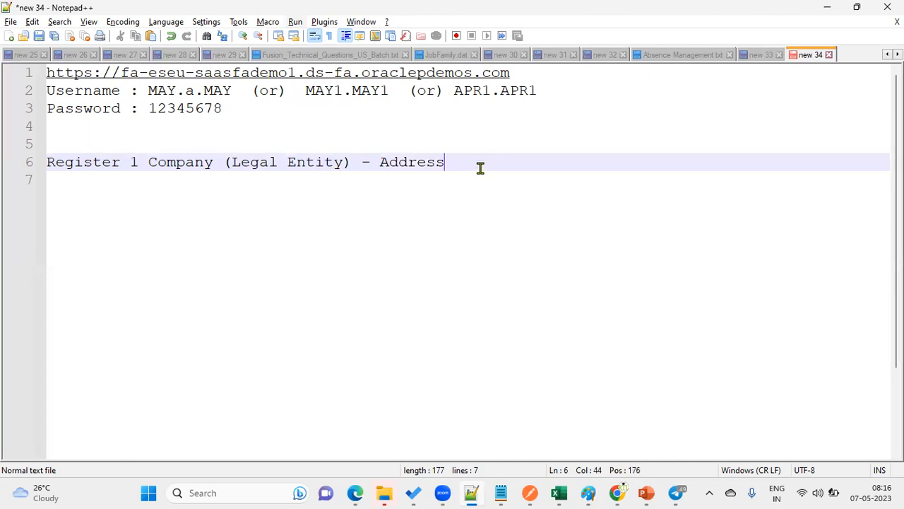
pyautogui.press('Return')
pyautogui.press('Return')
pyautogui.write('Define B')
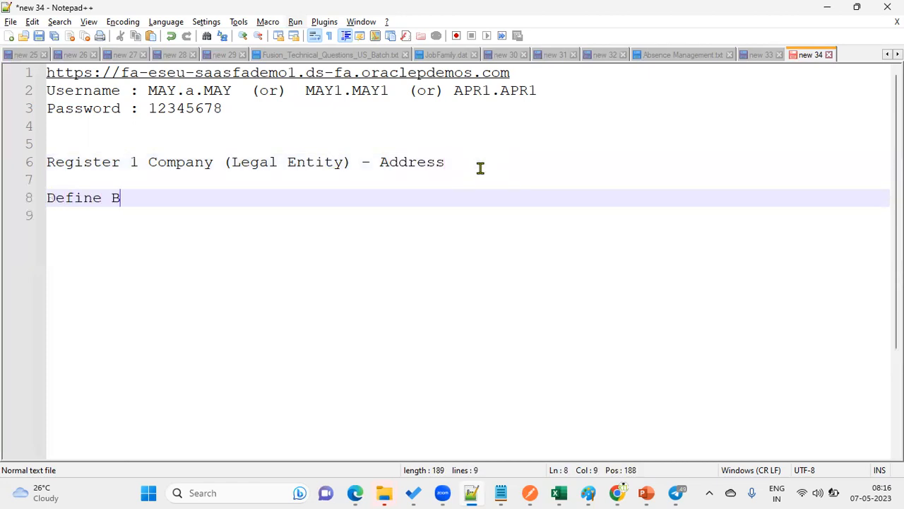
pyautogui.write('ranch  ')
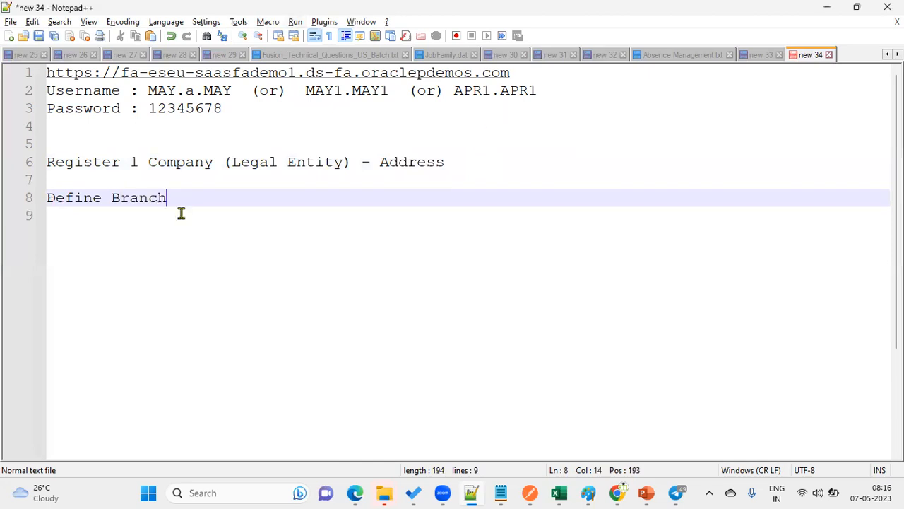
pyautogui.write('- Business Unit')
pyautogui.press('Return')
pyautogui.press('Return')
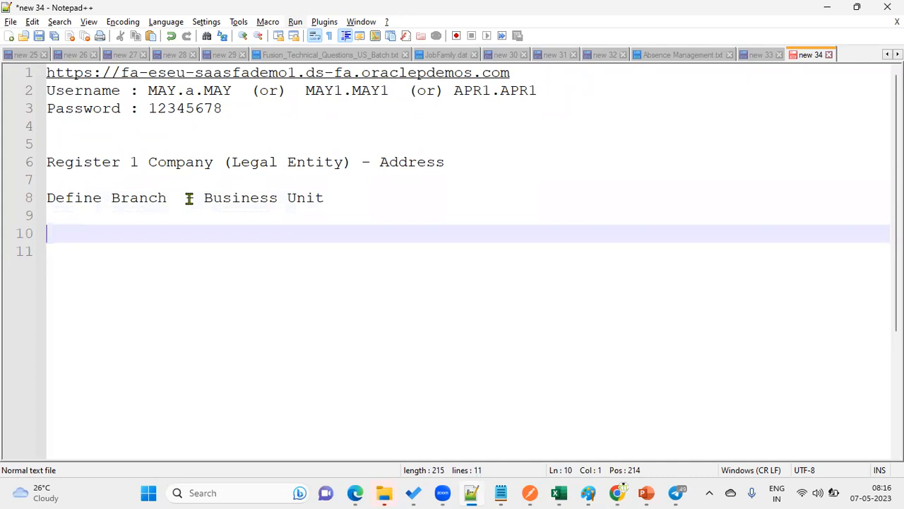
# Step: Add lines 'Create 1 Finance Department', 'Cashier' and 'Hire Employee for the Cashier Position'
pyautogui.write('Create 1 F')
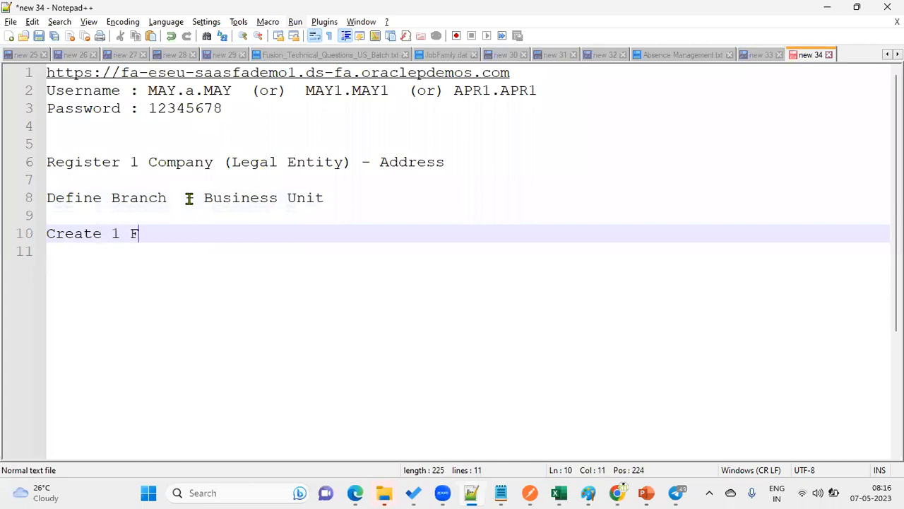
pyautogui.write('inance Depar')
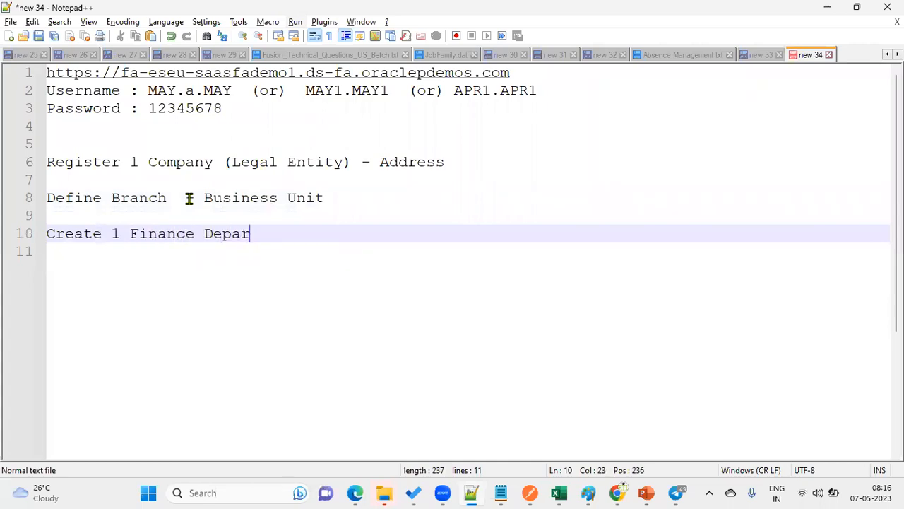
pyautogui.write('tment')
pyautogui.press('Return')
pyautogui.press('Return')
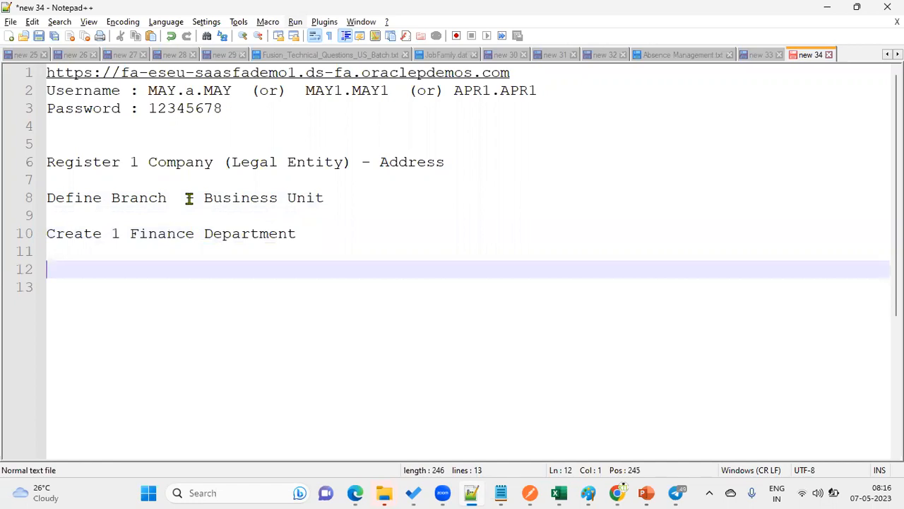
pyautogui.write('Cashier')
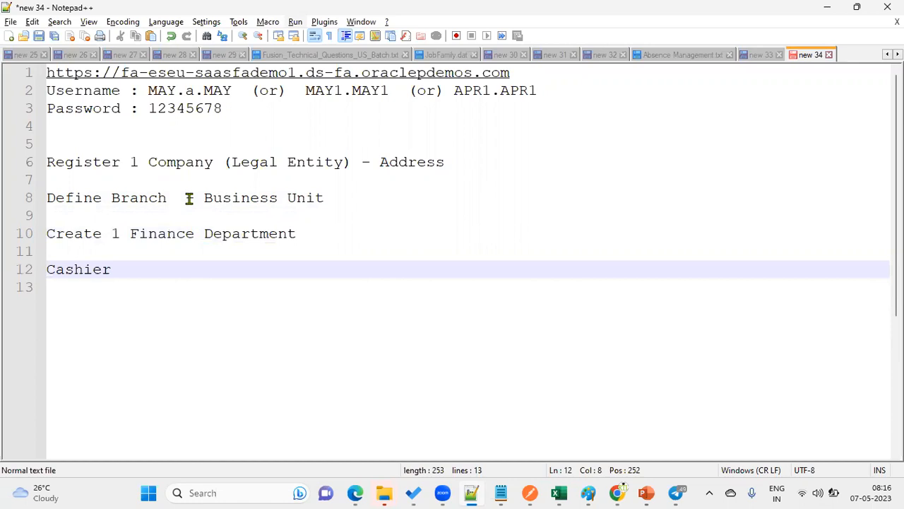
pyautogui.press('Return')
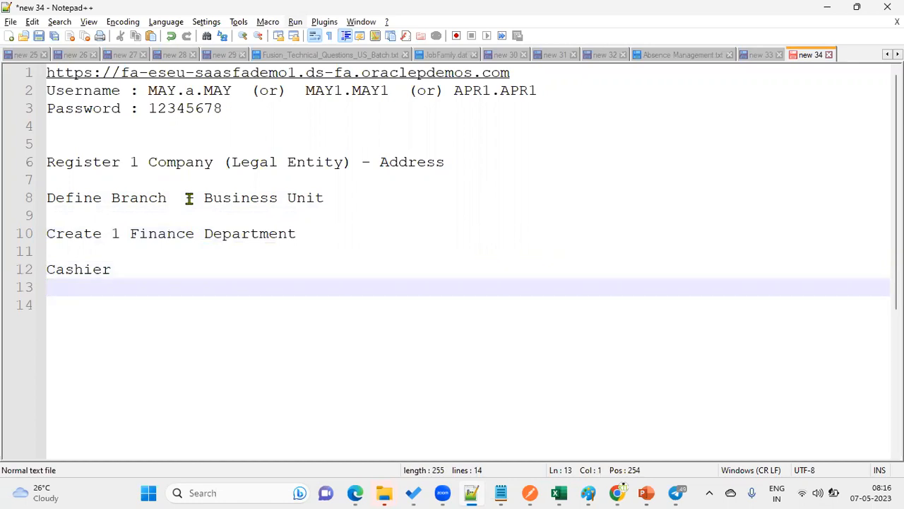
pyautogui.press('Return')
pyautogui.write('Hire Employ')
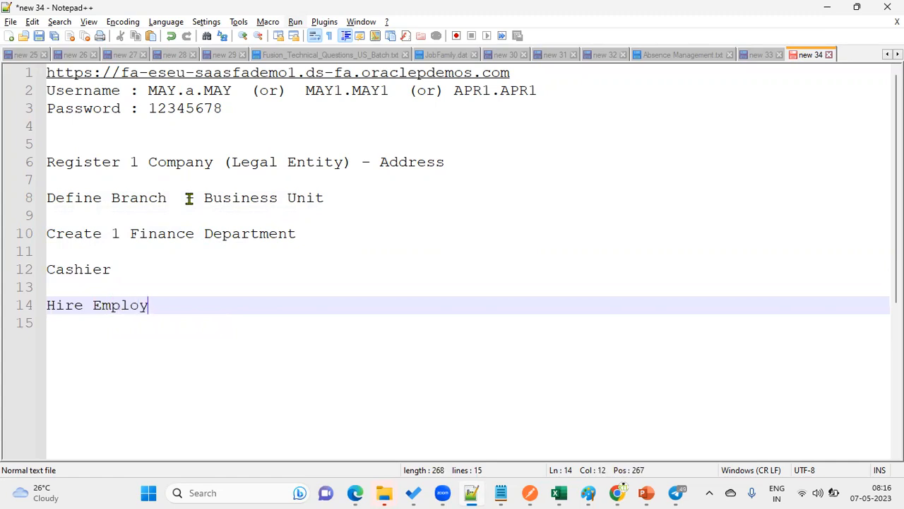
pyautogui.write('ee for the C')
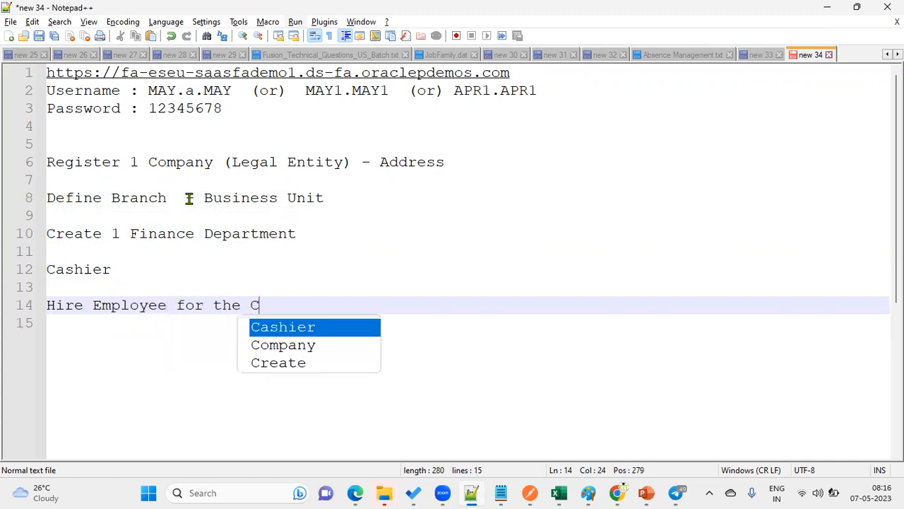
pyautogui.write('ashier Po')
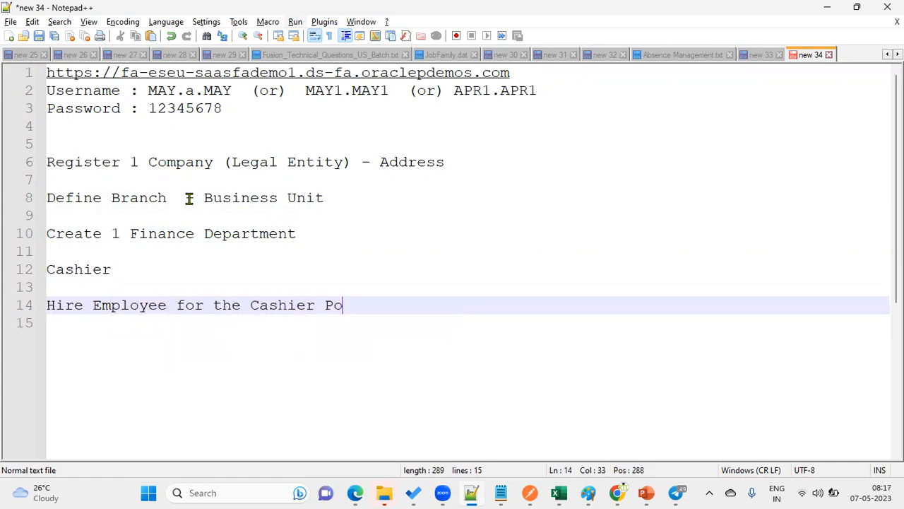
pyautogui.write('sition')
pyautogui.press('Return')
pyautogui.press('Return')
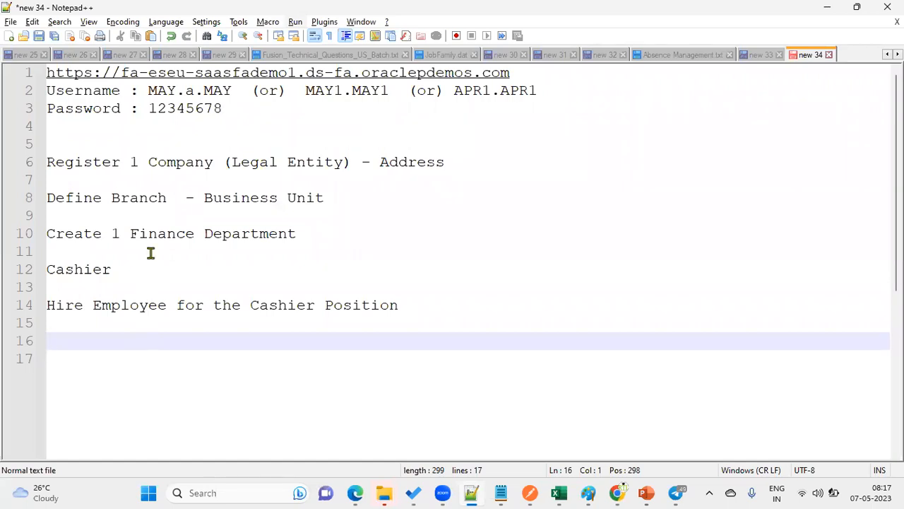
pyautogui.moveTo(463, 163); pyautogui.dragTo(11, 163)
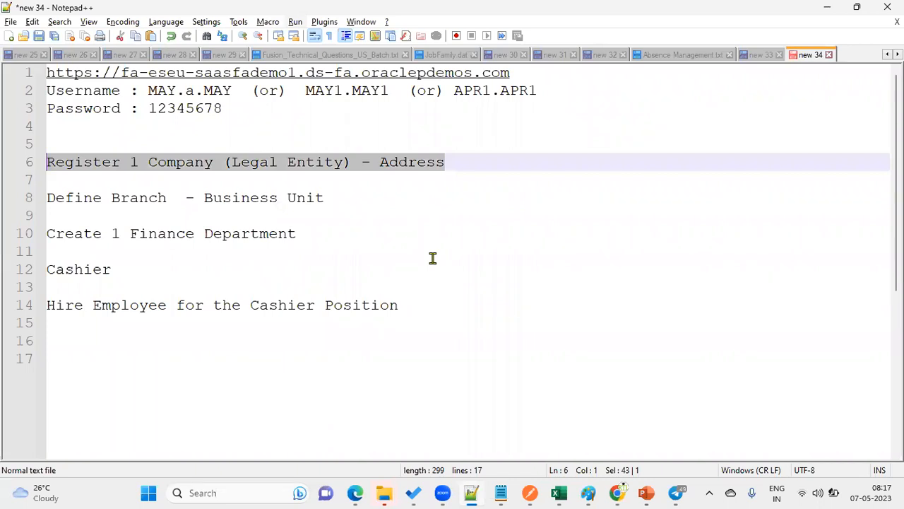
pyautogui.moveTo(343, 207); pyautogui.dragTo(36, 202)
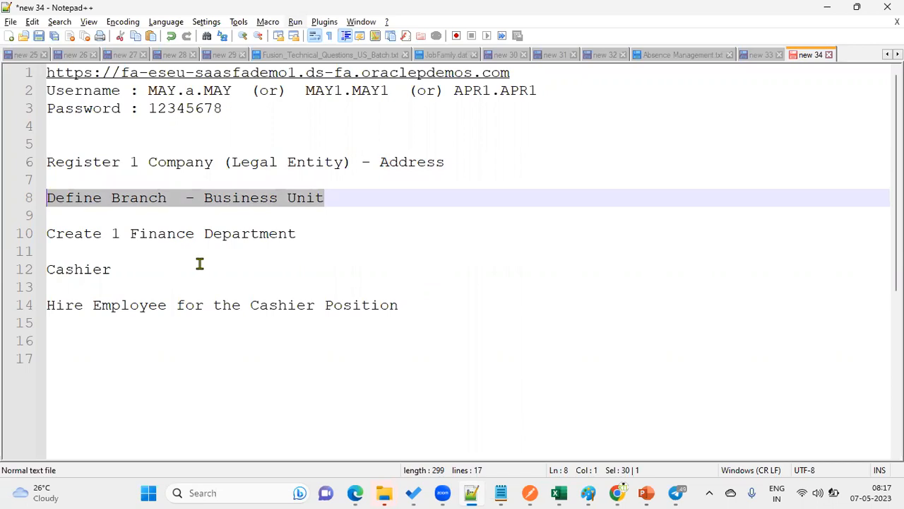
pyautogui.moveTo(307, 236); pyautogui.dragTo(41, 237)
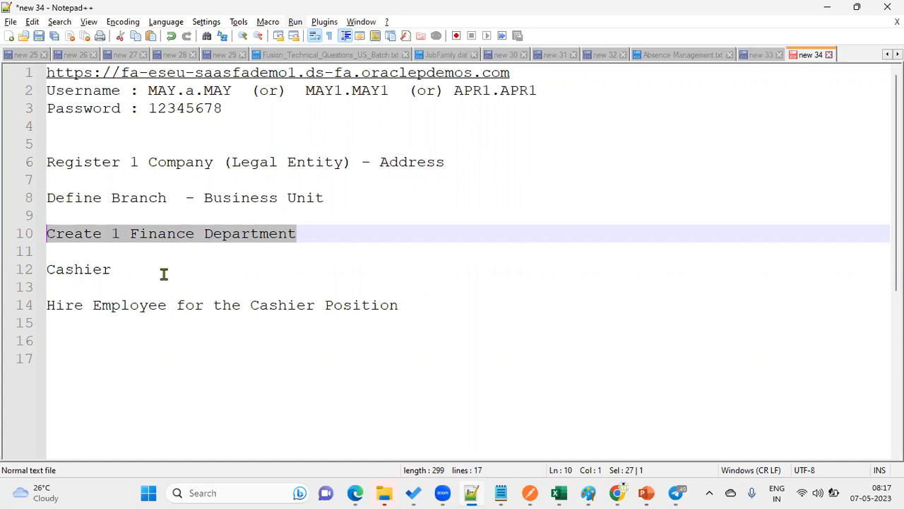
pyautogui.moveTo(127, 271); pyautogui.dragTo(46, 271)
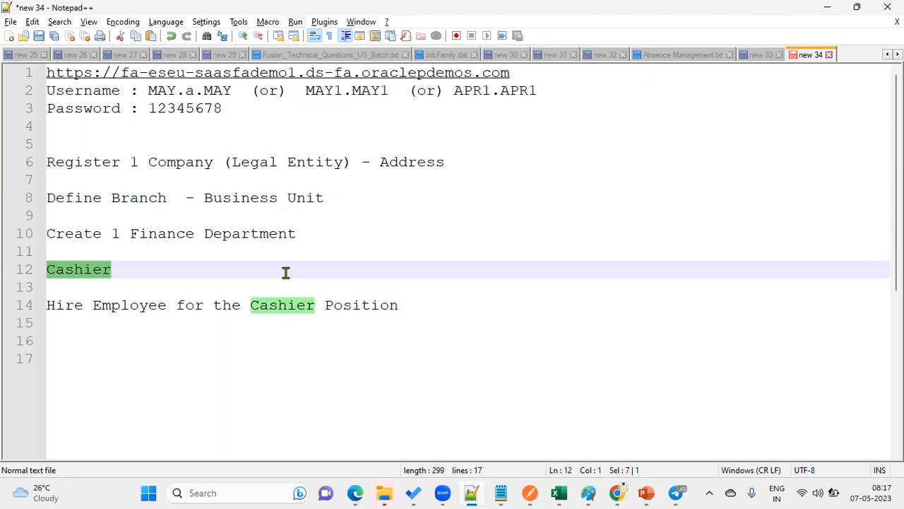
pyautogui.moveTo(416, 306); pyautogui.dragTo(47, 310)
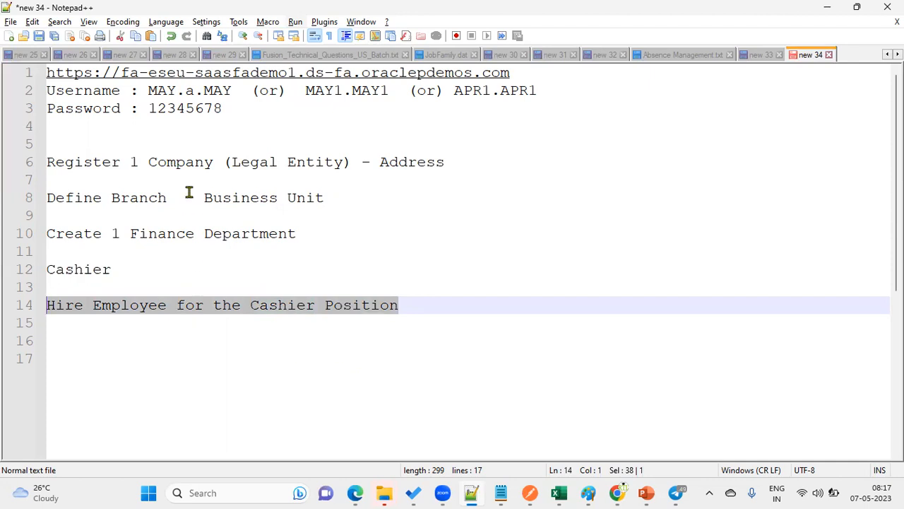
pyautogui.moveTo(149, 162); pyautogui.dragTo(209, 162)
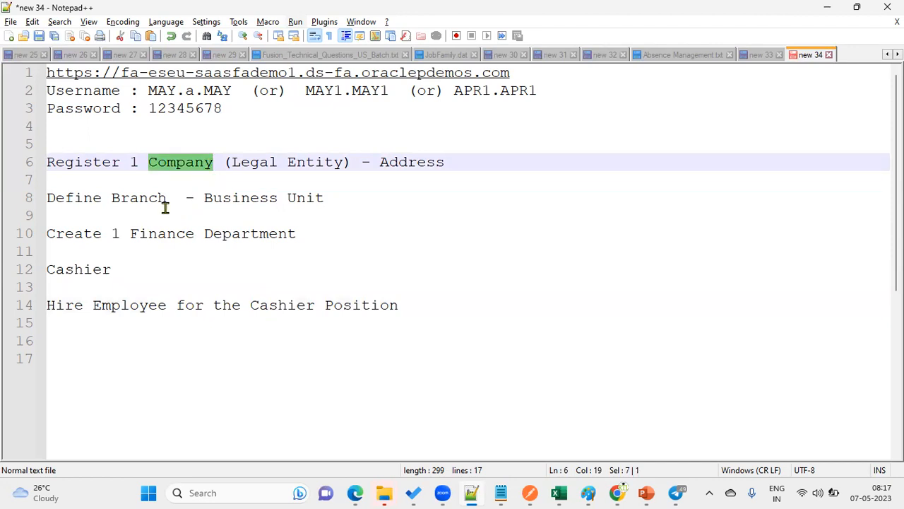
pyautogui.click(120, 198)
pyautogui.moveTo(131, 198); pyautogui.dragTo(175, 202)
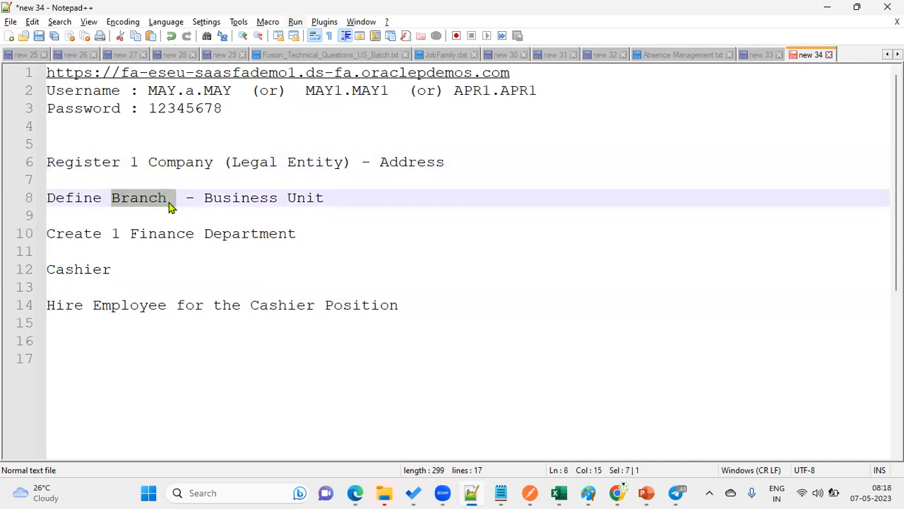
pyautogui.moveTo(130, 233); pyautogui.dragTo(198, 236)
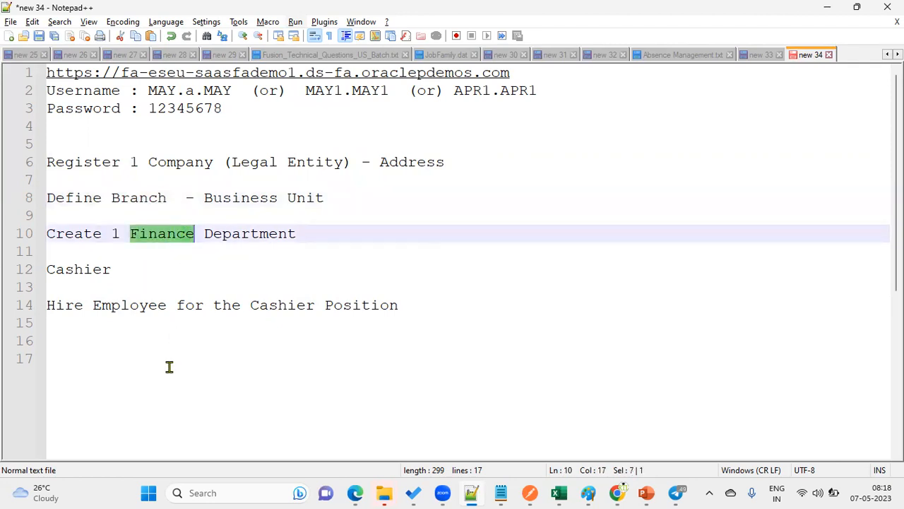
pyautogui.moveTo(110, 270); pyautogui.dragTo(45, 269)
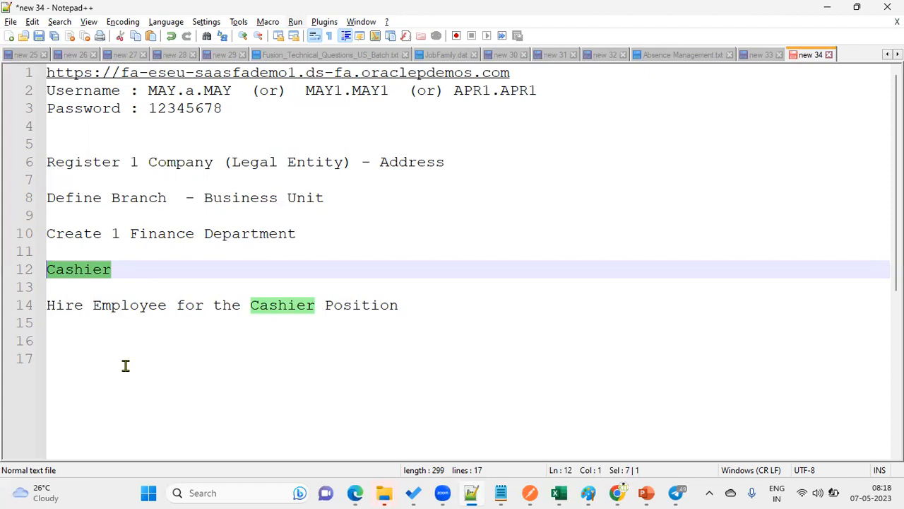
pyautogui.moveTo(118, 269); pyautogui.dragTo(21, 162)
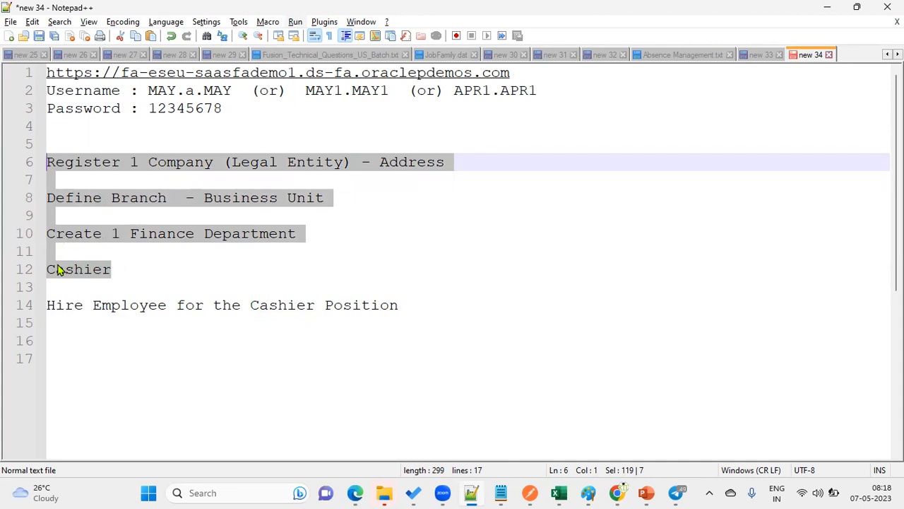
pyautogui.moveTo(93, 305); pyautogui.dragTo(168, 305)
pyautogui.click(174, 325)
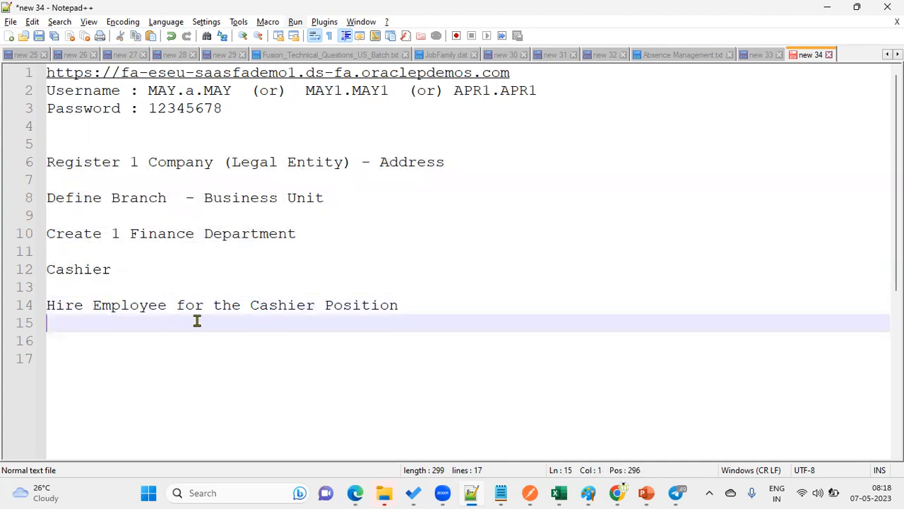
pyautogui.moveTo(440, 306); pyautogui.dragTo(40, 307)
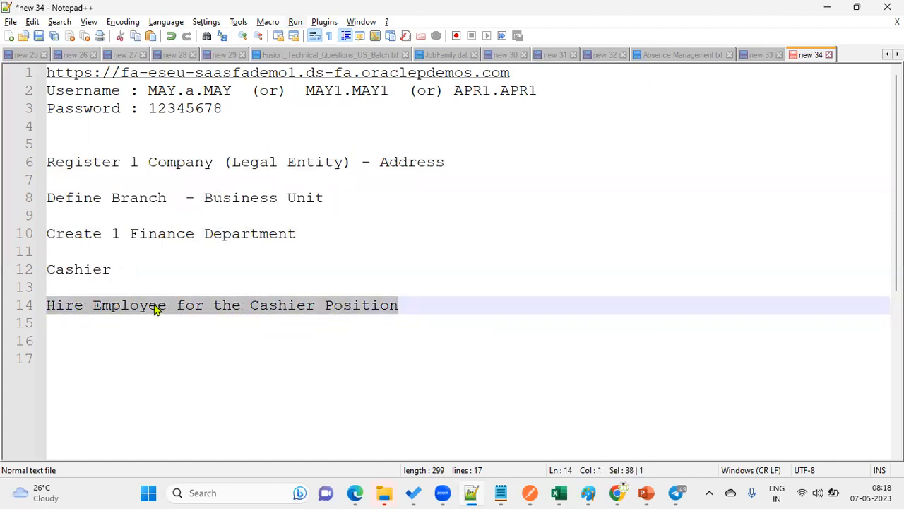
pyautogui.moveTo(130, 271); pyautogui.dragTo(92, 269)
pyautogui.moveTo(27, 182); pyautogui.dragTo(24, 166)
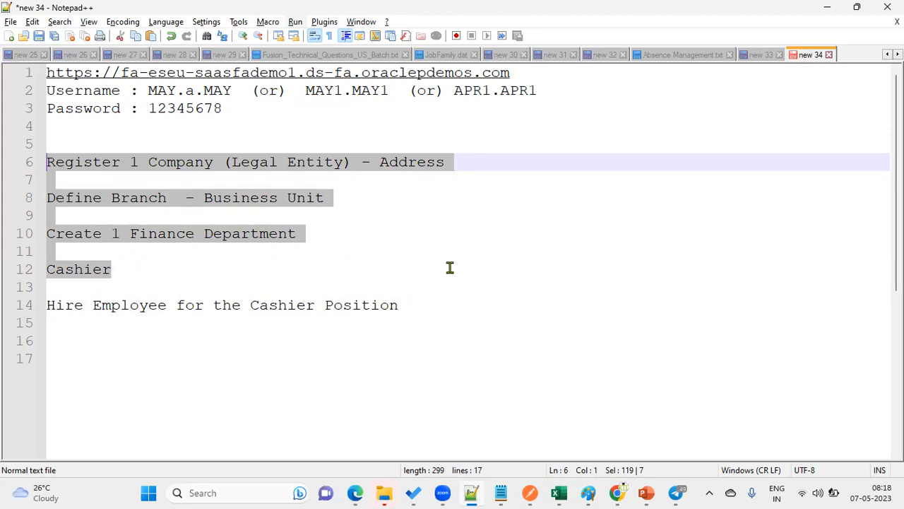
# Step: Show the Oracle Fusion Vision home page in Edge using full-screen zoom
pyautogui.click(355, 492)
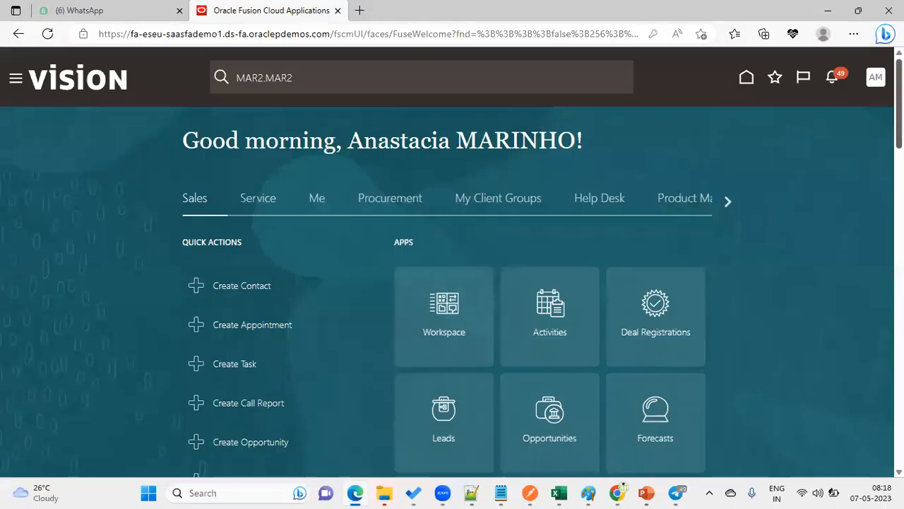
pyautogui.click(853, 33)
pyautogui.click(825, 108)
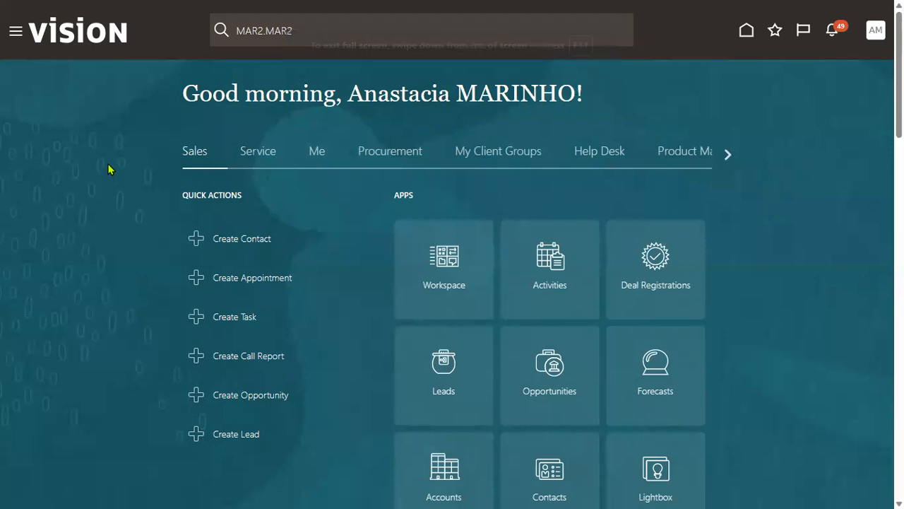
pyautogui.click(16, 33)
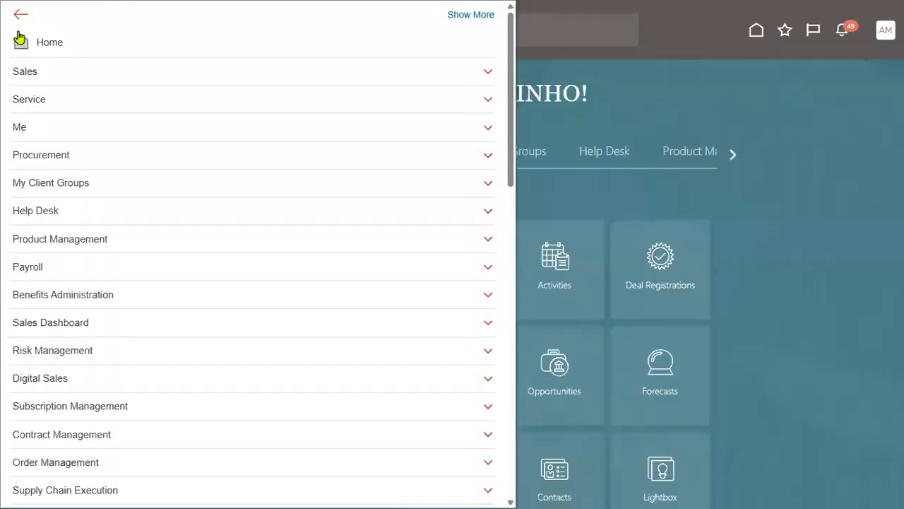
pyautogui.click(765, 96)
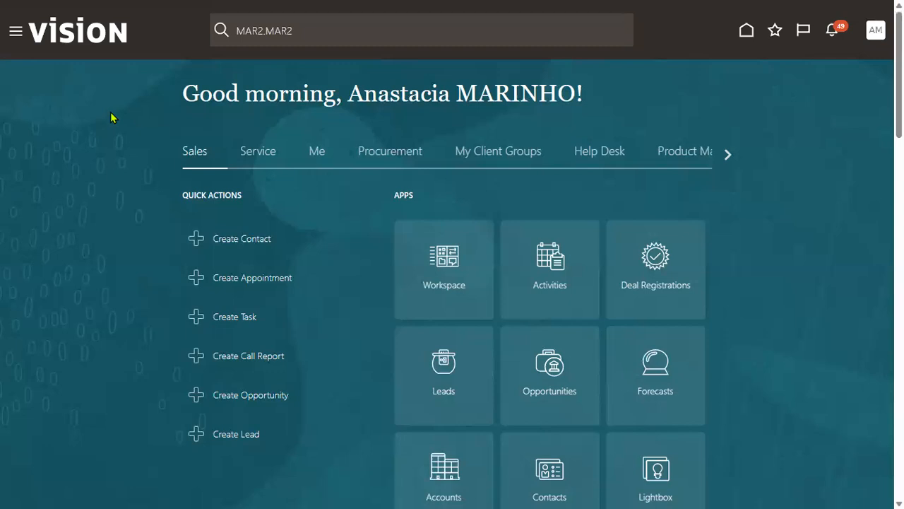
# Step: Go to Tools > Security Console > Users and start a new account with Add User Account
pyautogui.click(16, 31)
pyautogui.scroll(-10, 83, 202)
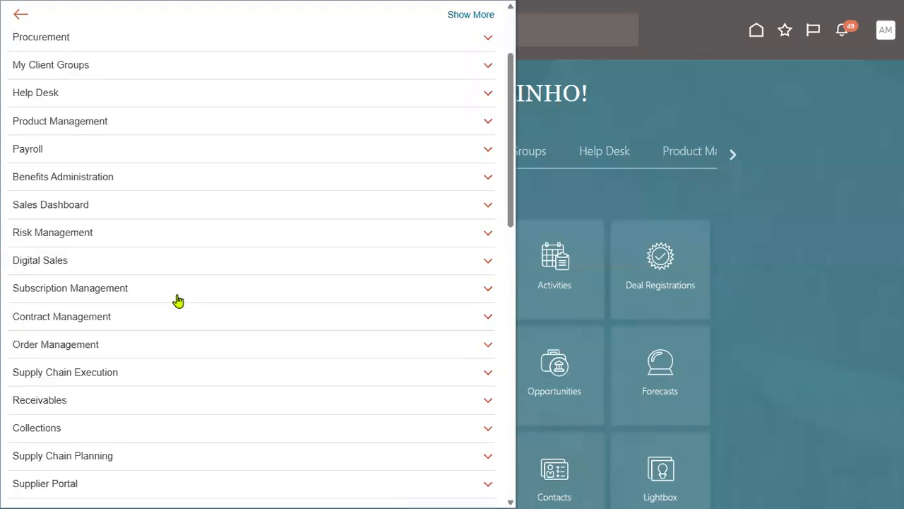
pyautogui.scroll(-3, 40, 285)
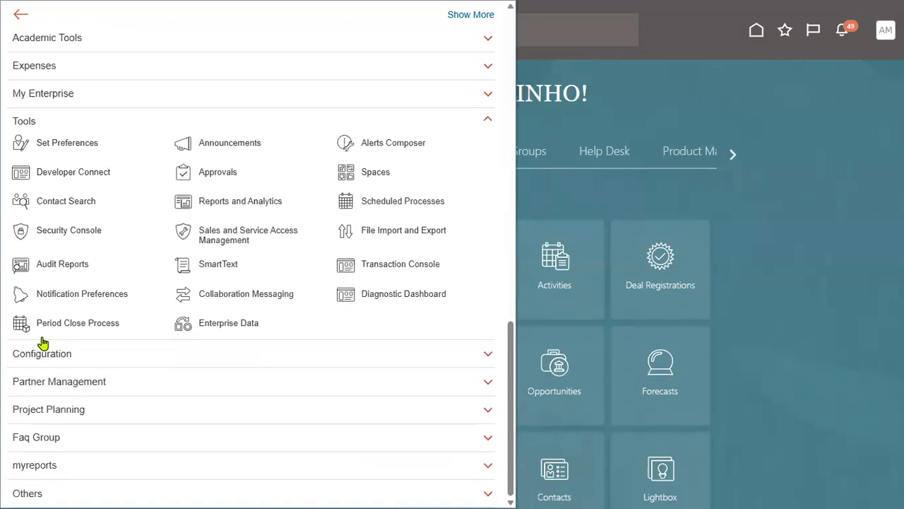
pyautogui.click(86, 233)
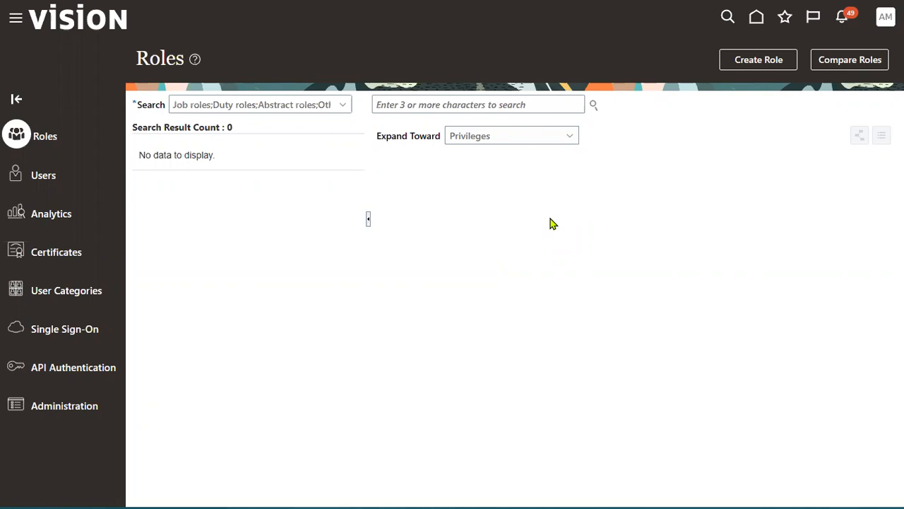
pyautogui.click(20, 180)
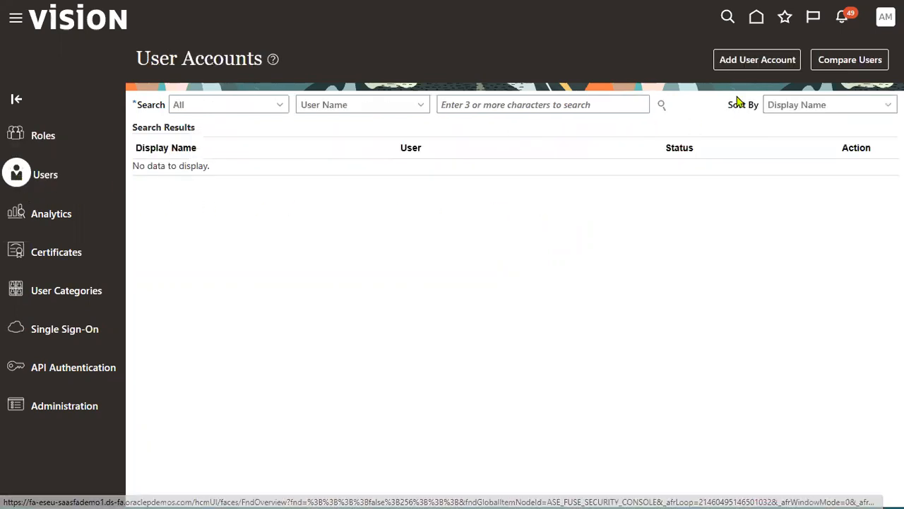
pyautogui.click(761, 63)
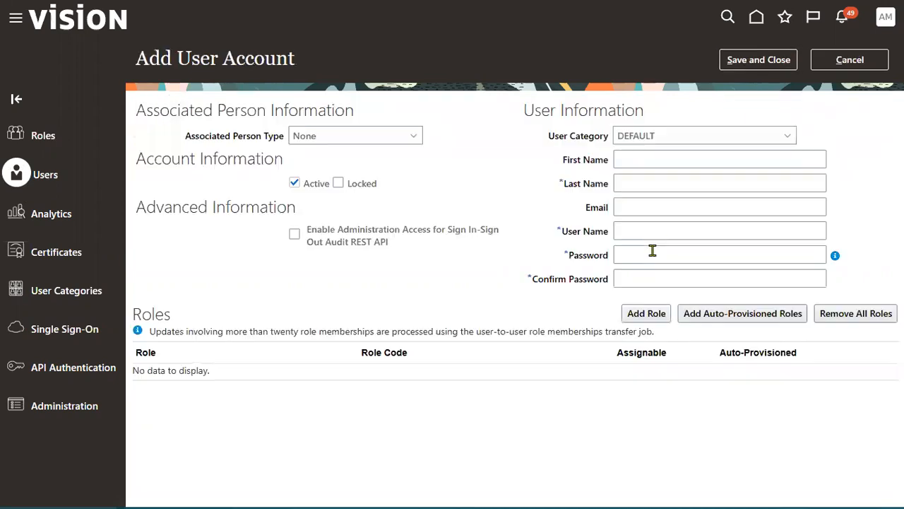
pyautogui.click(648, 158)
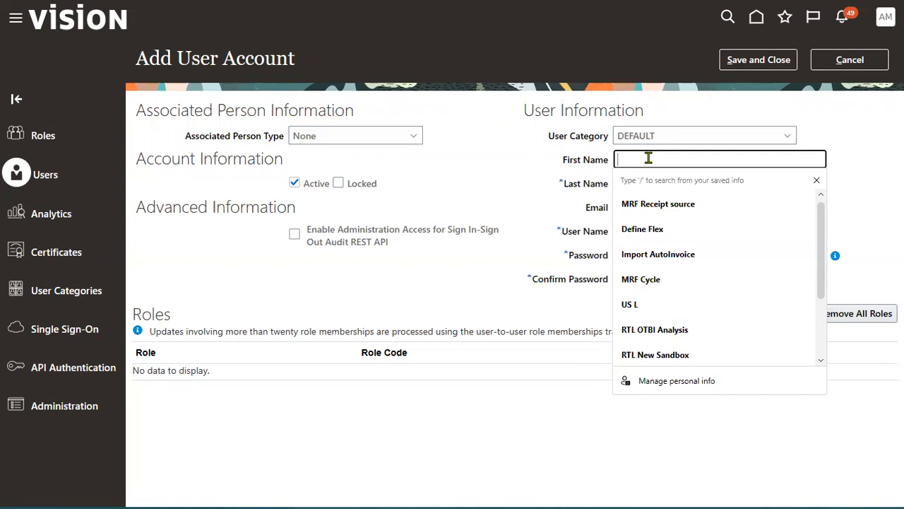
# Step: Enter the first and last name, keep the generated user name, and type the password twice
pyautogui.write('GM')
pyautogui.press('Tab')
pyautogui.write('GM')
pyautogui.press('Tab')
pyautogui.press('Tab')
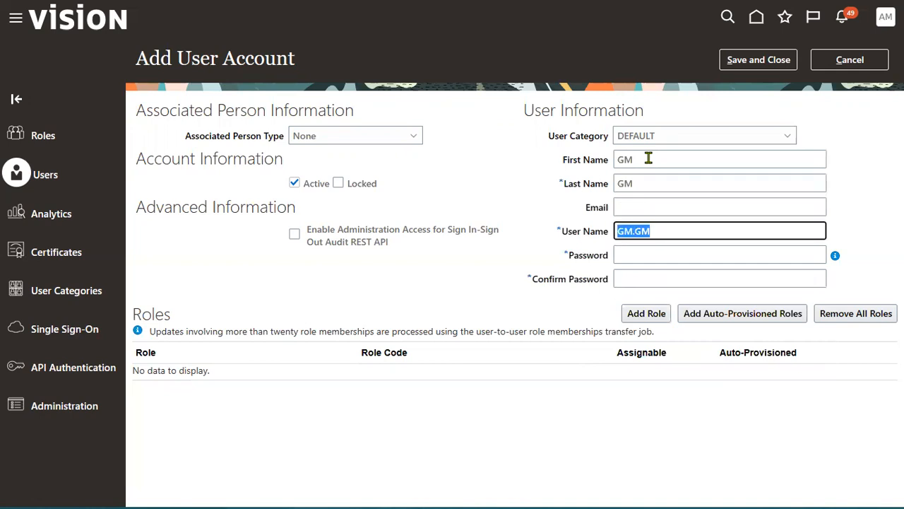
pyautogui.press('Tab')
pyautogui.press('Tab')
pyautogui.hotkey('shift', 'Tab')
pyautogui.write('Welcome1')
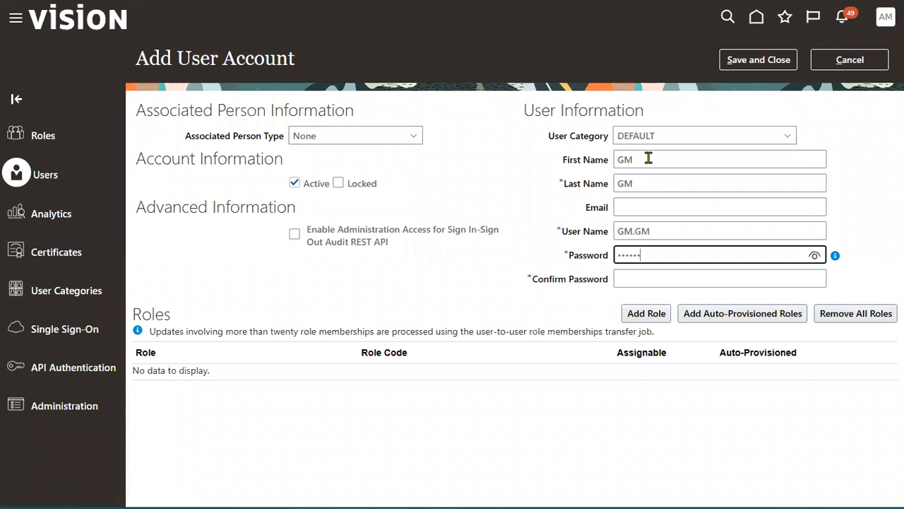
pyautogui.press('Tab')
pyautogui.write('Welco')
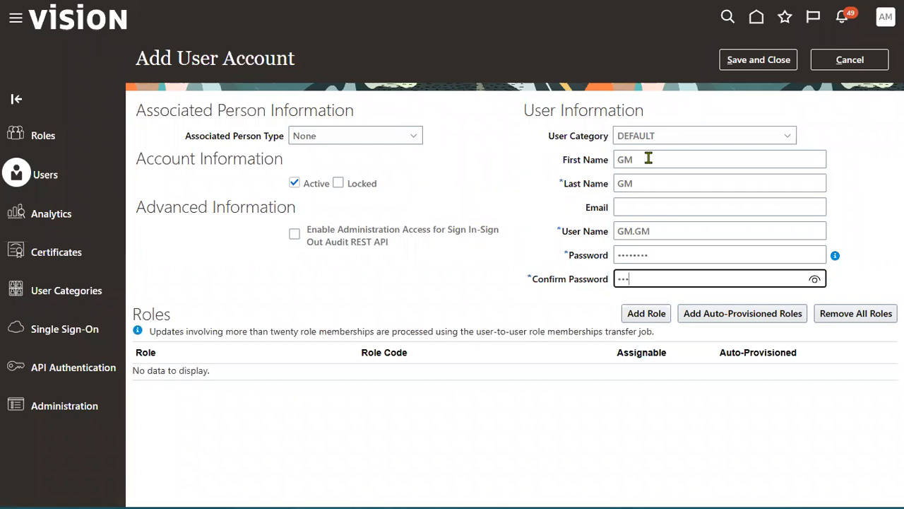
pyautogui.write('me1')
pyautogui.moveTo(131, 313); pyautogui.dragTo(177, 311)
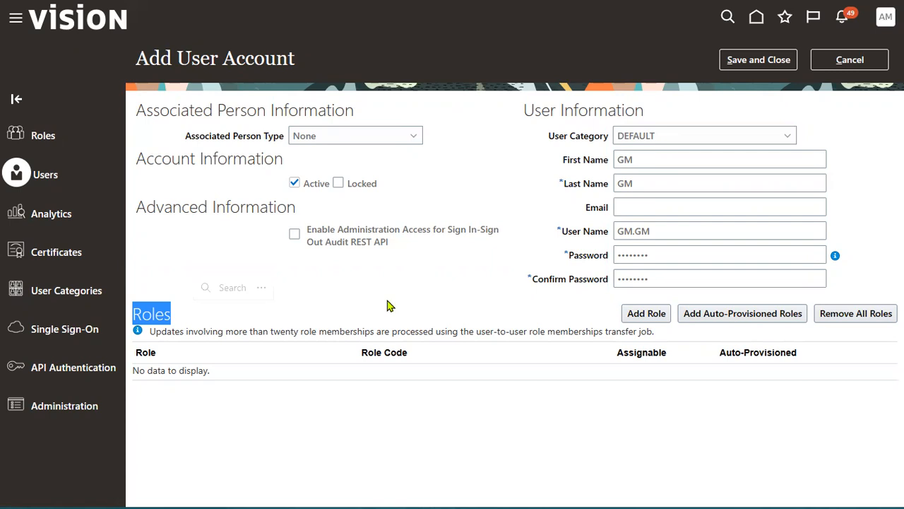
pyautogui.click(431, 296)
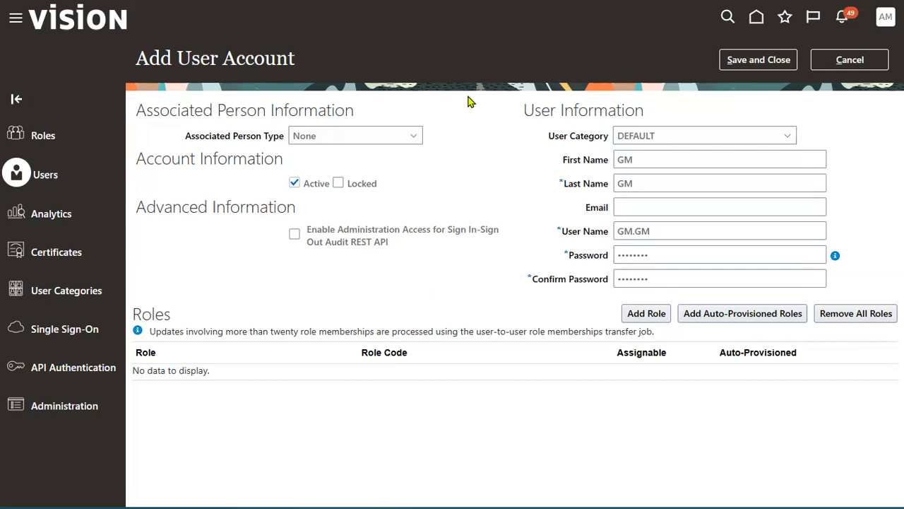
# Step: Search roles for 'it sec' and add the IT Security Manager role to the user
pyautogui.click(644, 317)
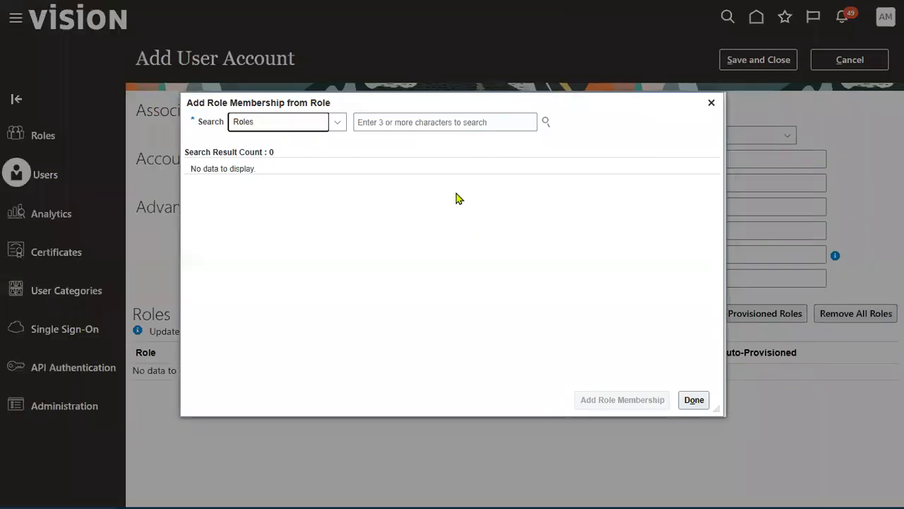
pyautogui.click(423, 123)
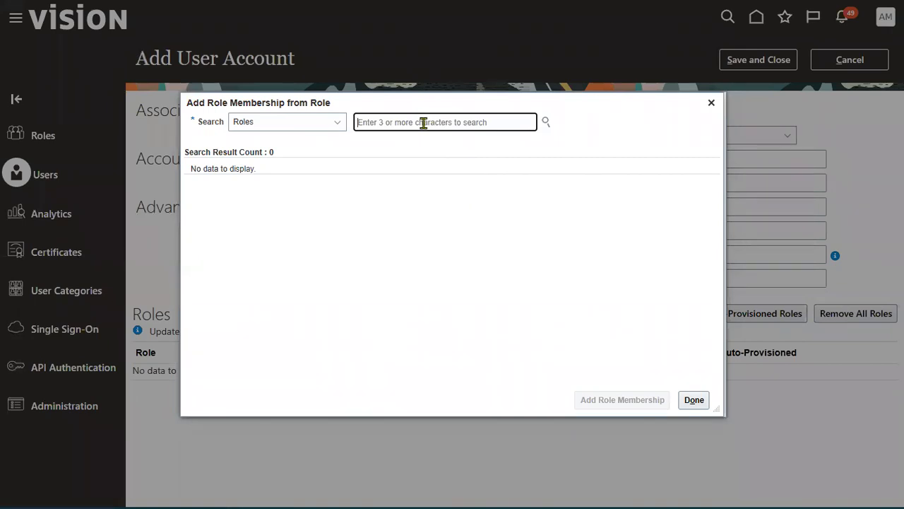
pyautogui.write('it s')
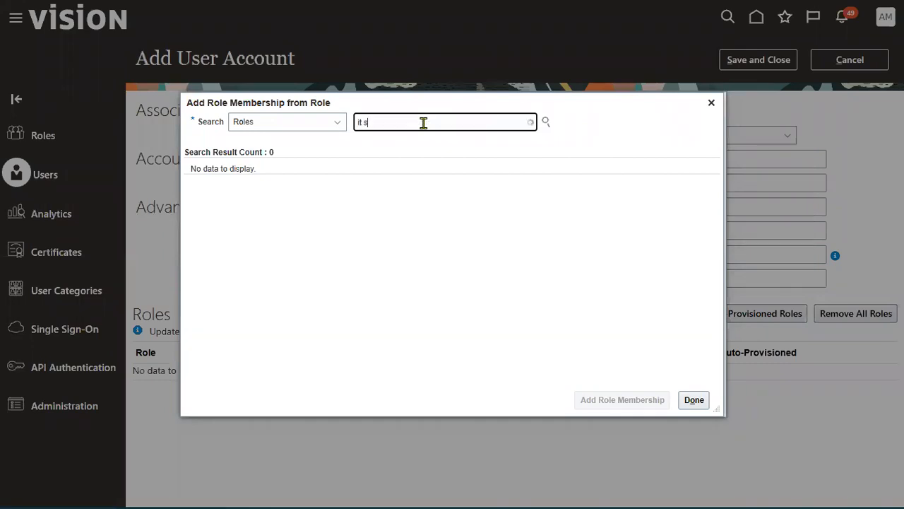
pyautogui.write('ec')
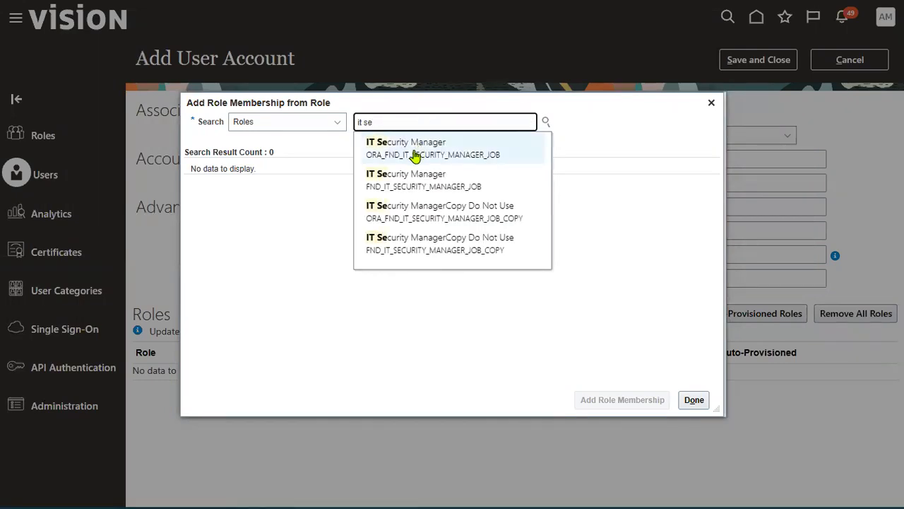
pyautogui.click(412, 153)
pyautogui.click(428, 185)
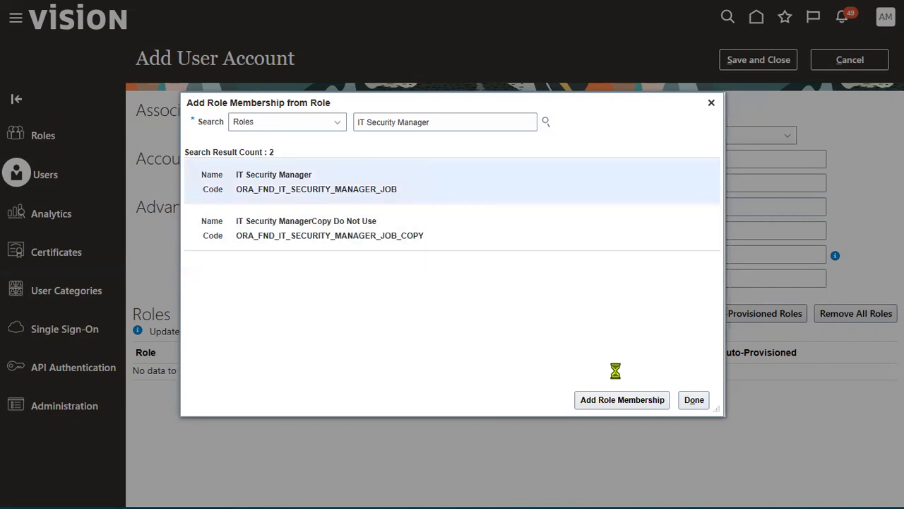
pyautogui.click(619, 400)
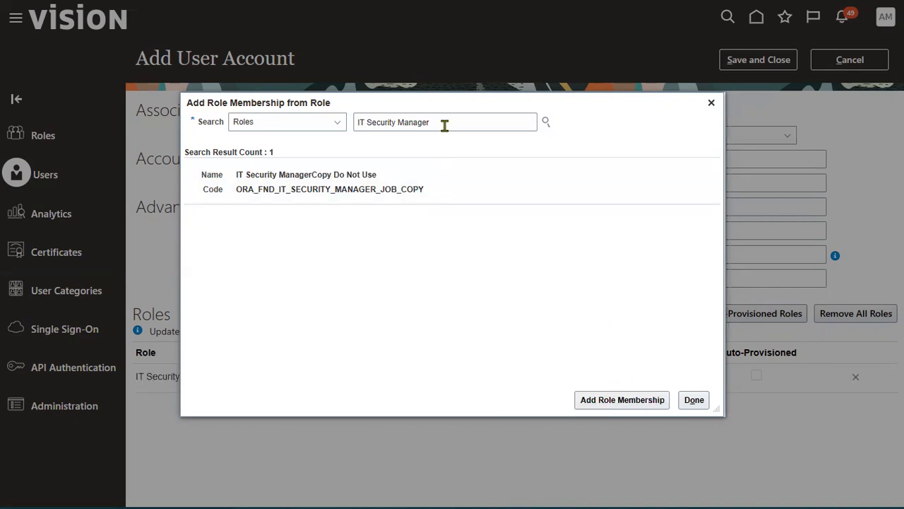
# Step: Search 'application impl' and add the Application Implementation Consultant role, then close the role search
pyautogui.moveTo(445, 123); pyautogui.dragTo(356, 122)
pyautogui.write('a')
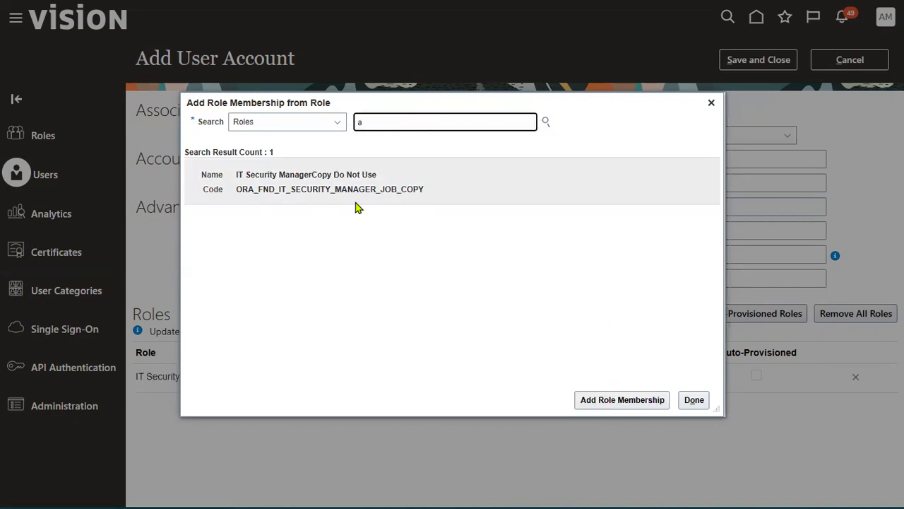
pyautogui.write('ppli')
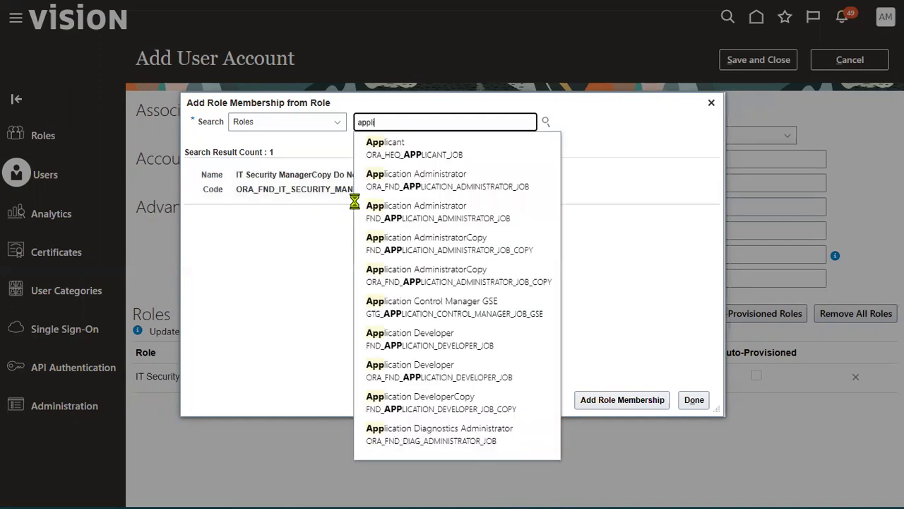
pyautogui.write('catio')
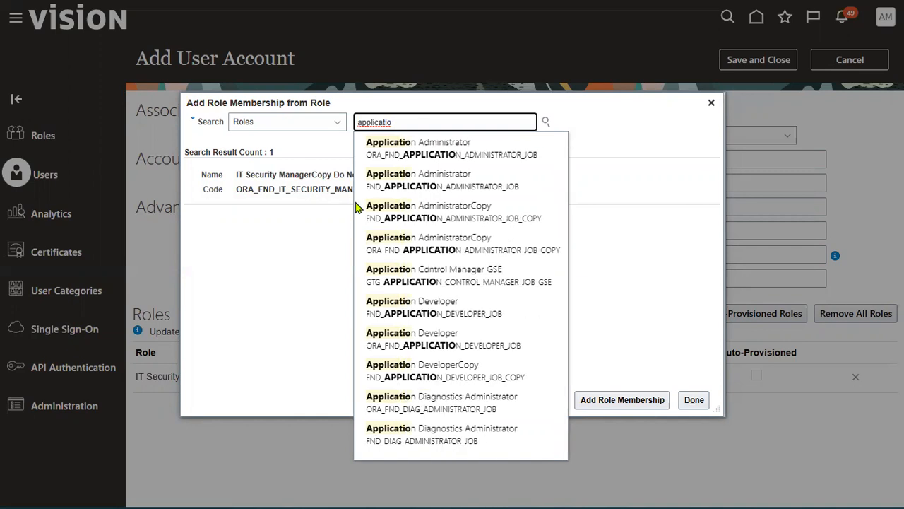
pyautogui.write('n ')
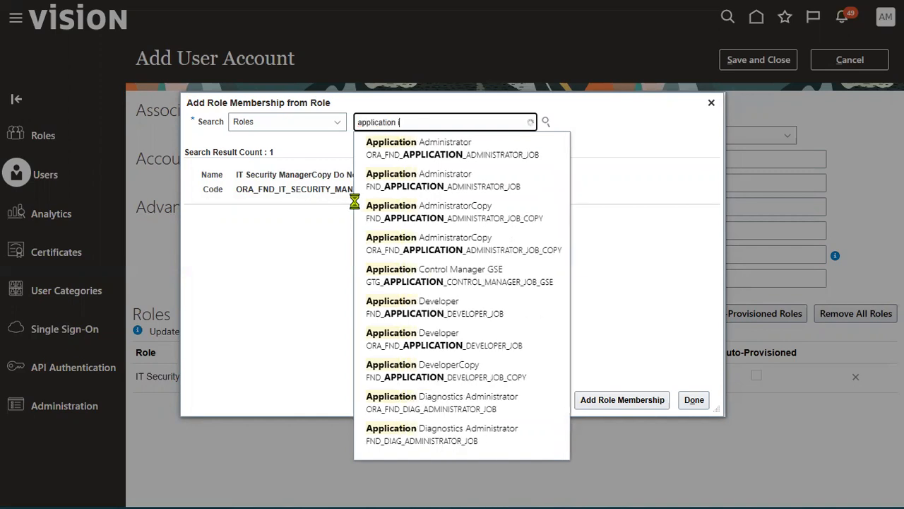
pyautogui.write('impl')
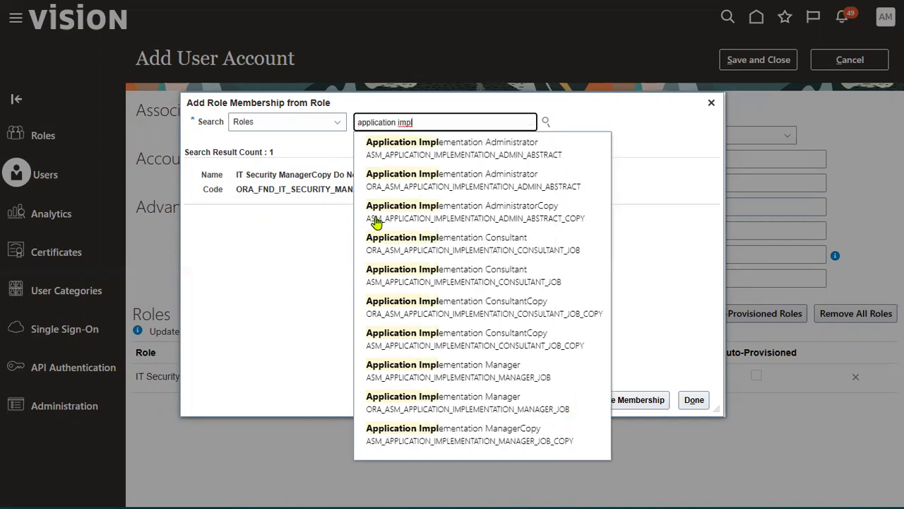
pyautogui.click(373, 243)
pyautogui.click(438, 188)
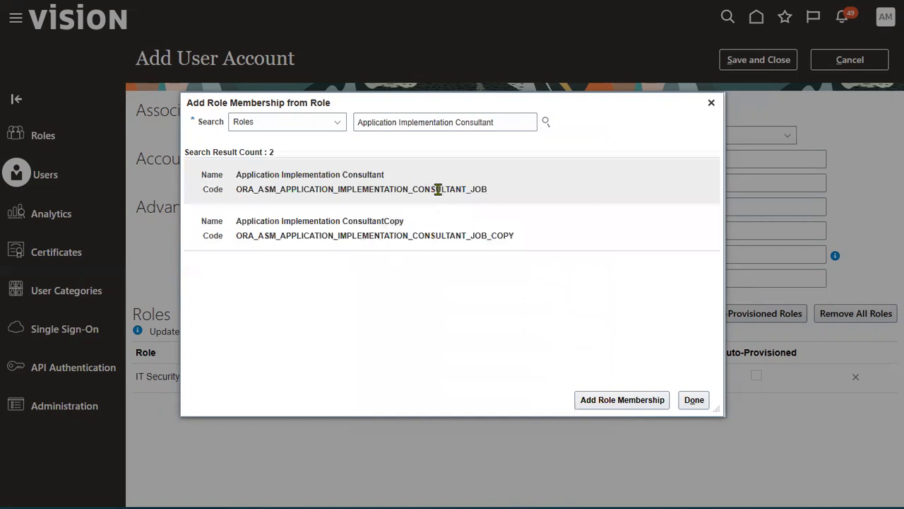
pyautogui.click(621, 397)
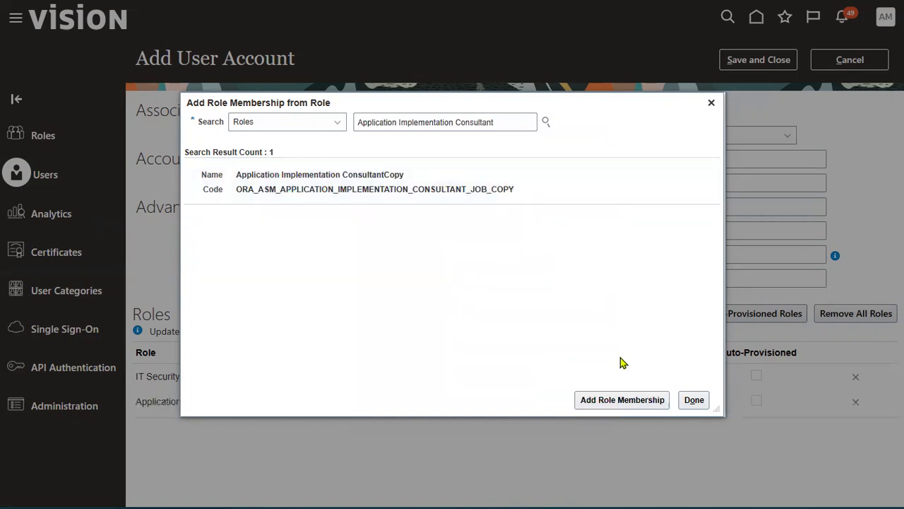
pyautogui.click(692, 400)
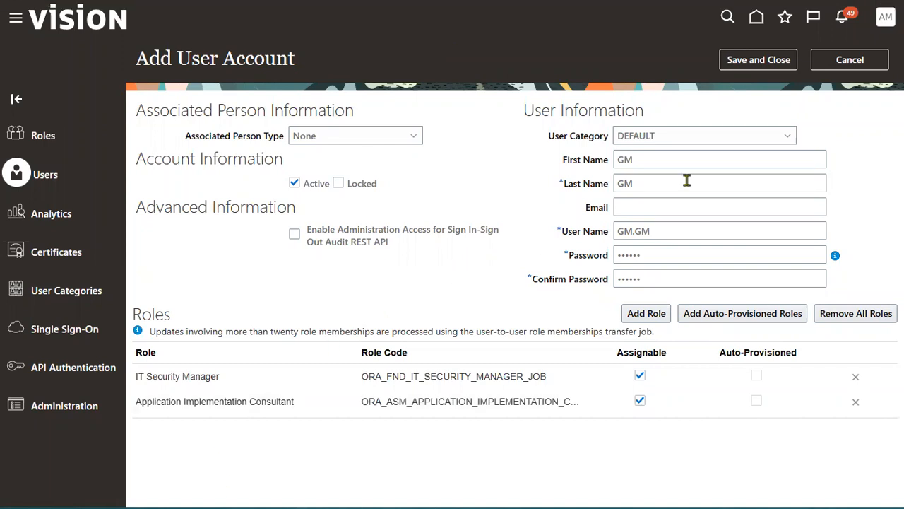
# Step: Save and close the account, sign out, and sign in with the new user's ID and password
pyautogui.click(758, 60)
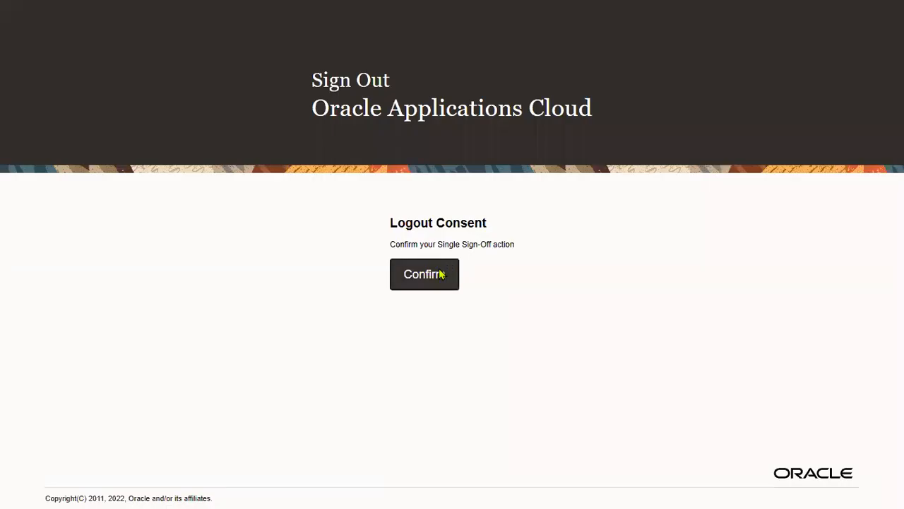
pyautogui.click(439, 273)
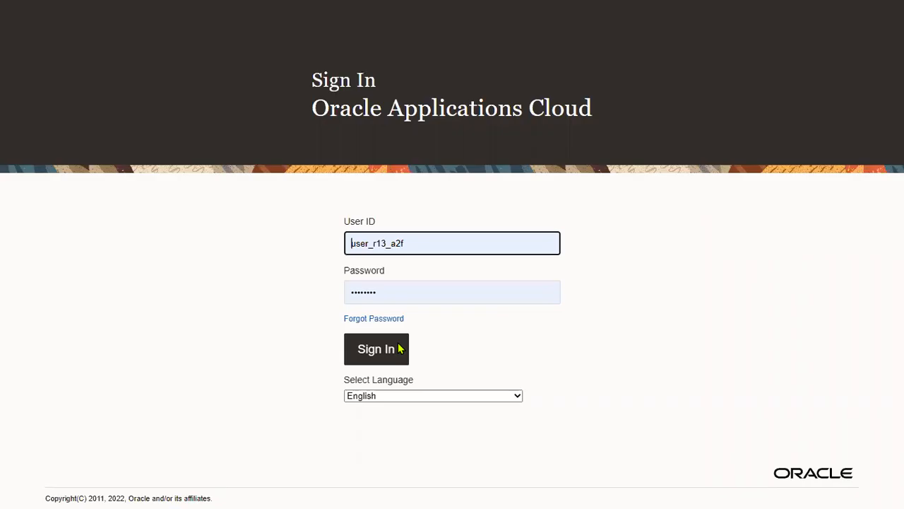
pyautogui.doubleClick(429, 244)
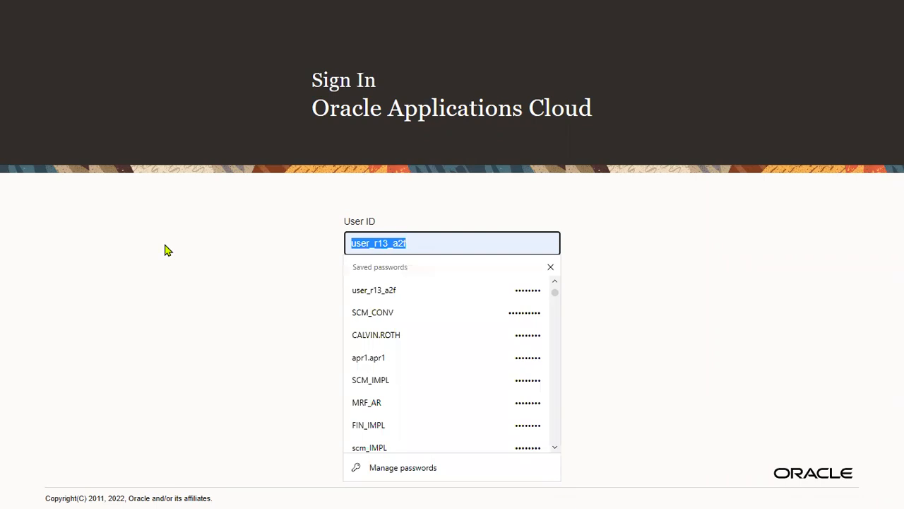
pyautogui.write('GM.GM')
pyautogui.press('Tab')
pyautogui.write('********')
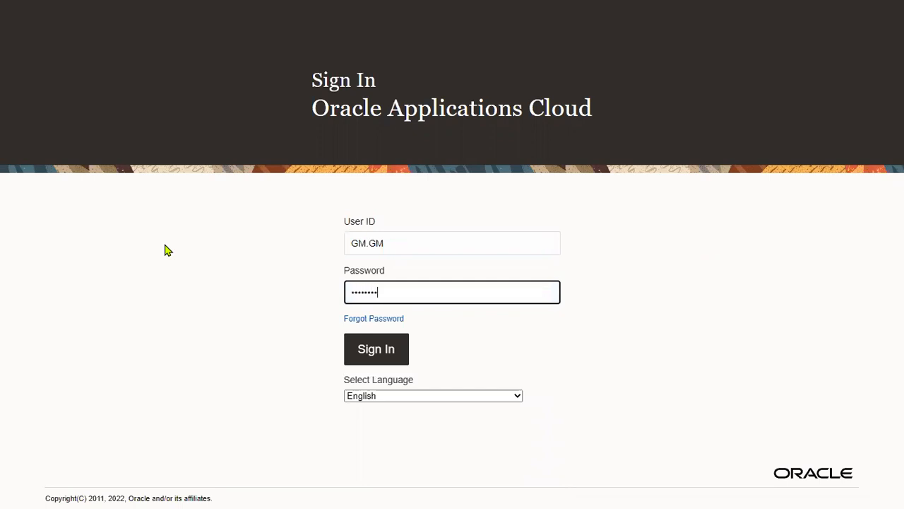
pyautogui.click(367, 349)
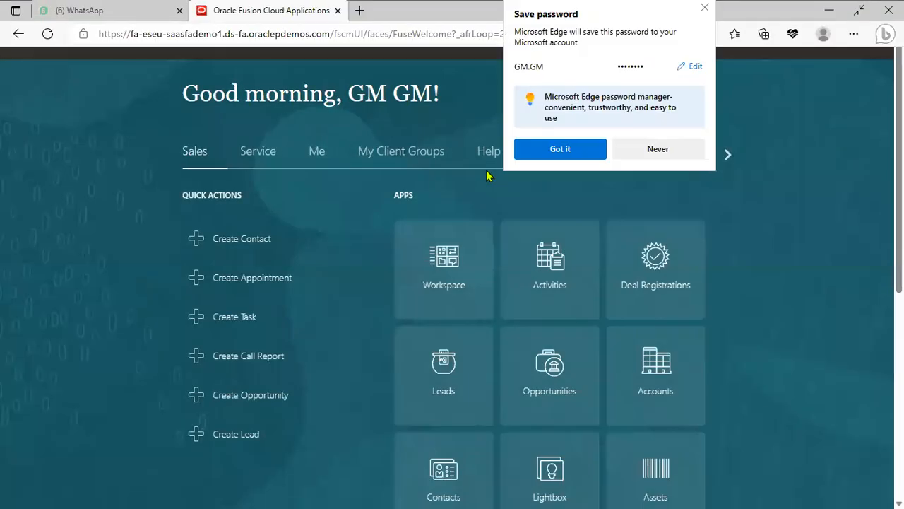
# Step: Dismiss Edge's save-password prompt, then open and close the Settings and Actions menu
pyautogui.click(557, 147)
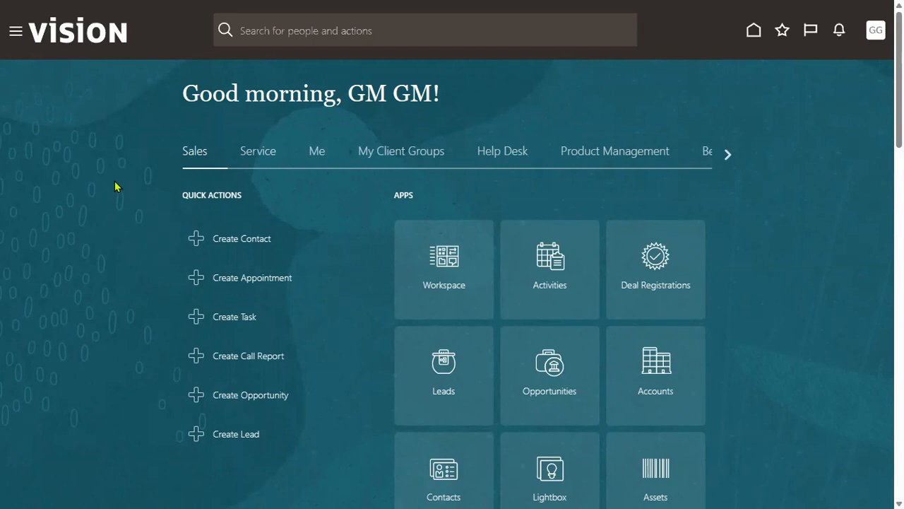
pyautogui.click(876, 32)
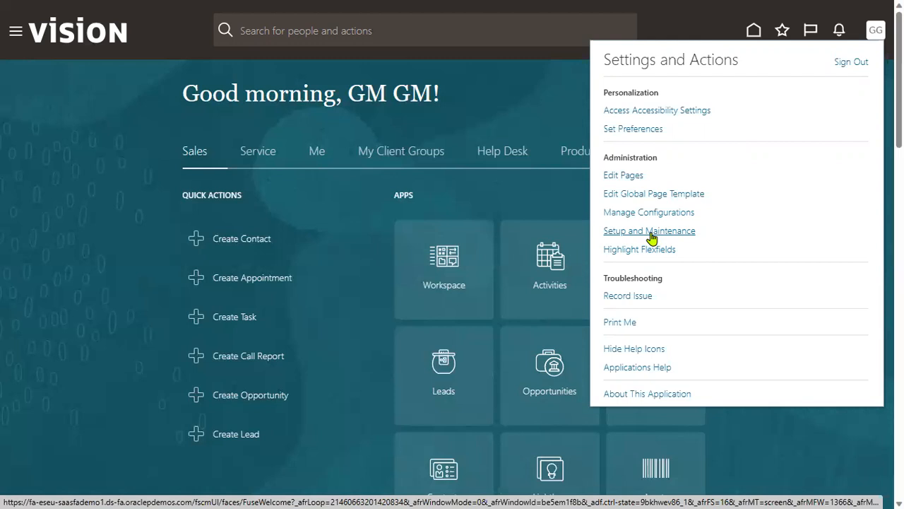
pyautogui.click(19, 35)
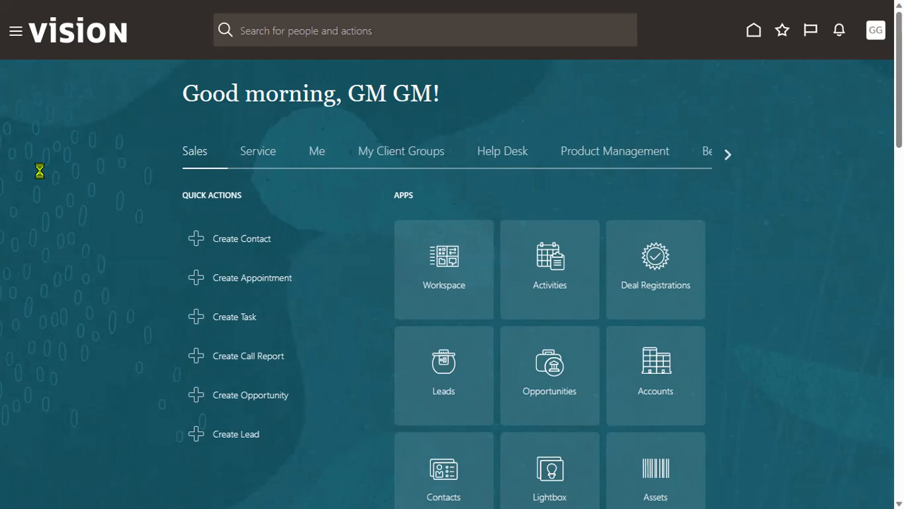
pyautogui.click(15, 39)
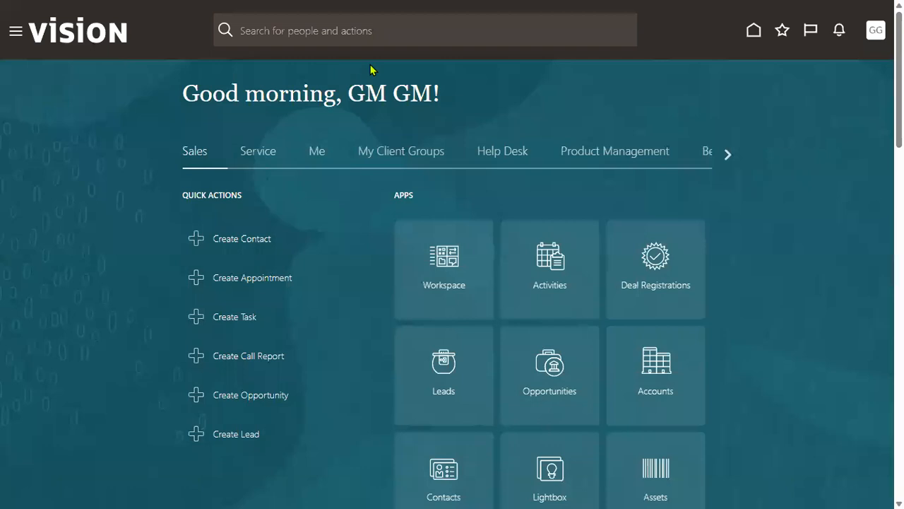
pyautogui.click(14, 34)
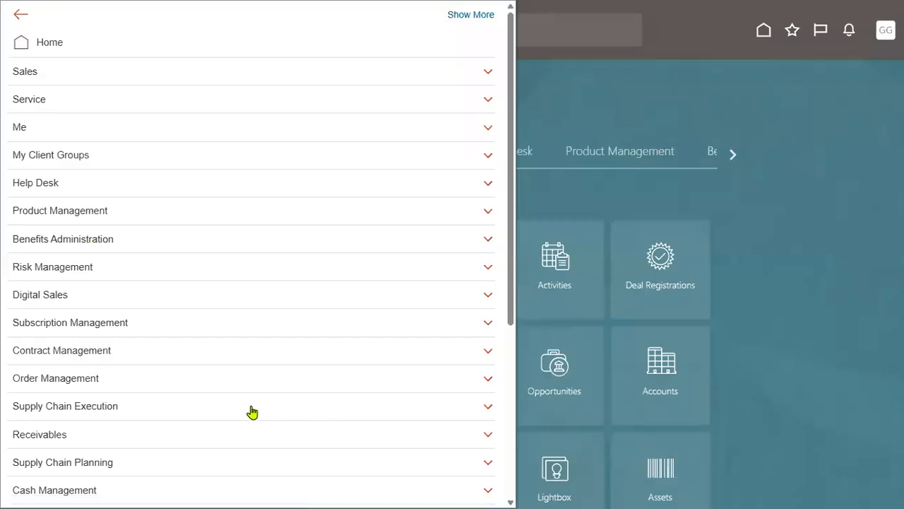
pyautogui.scroll(-4, 252, 411)
pyautogui.click(129, 351)
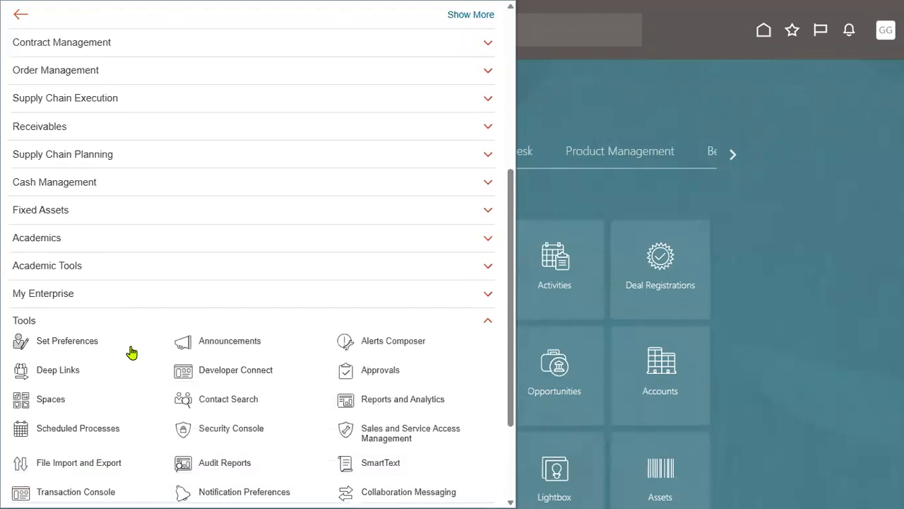
pyautogui.click(236, 437)
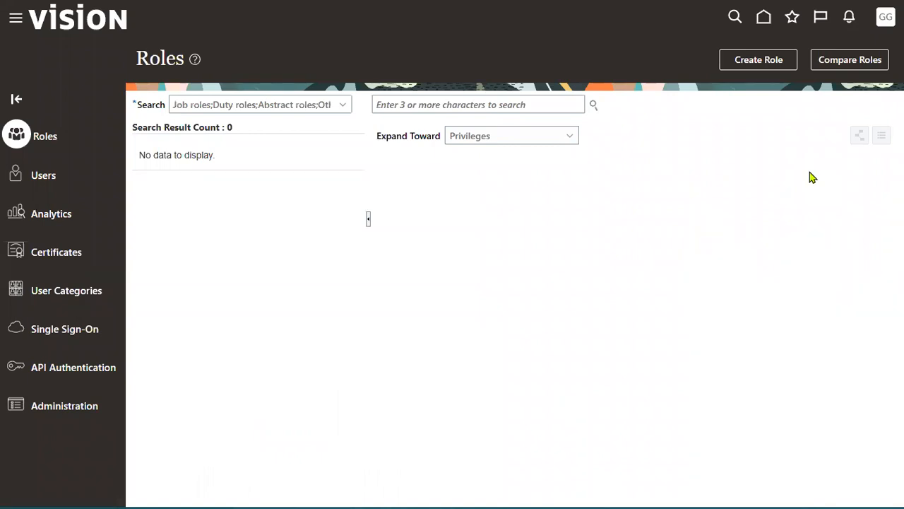
pyautogui.click(45, 178)
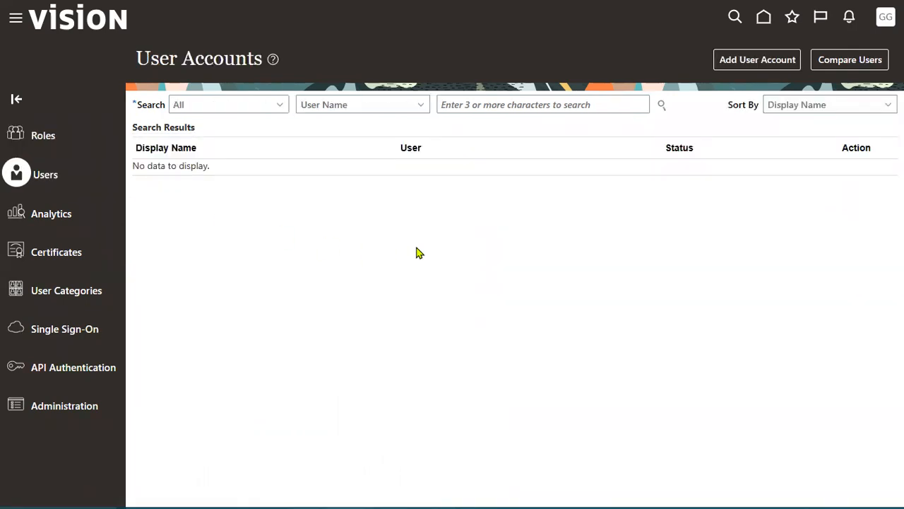
pyautogui.click(463, 99)
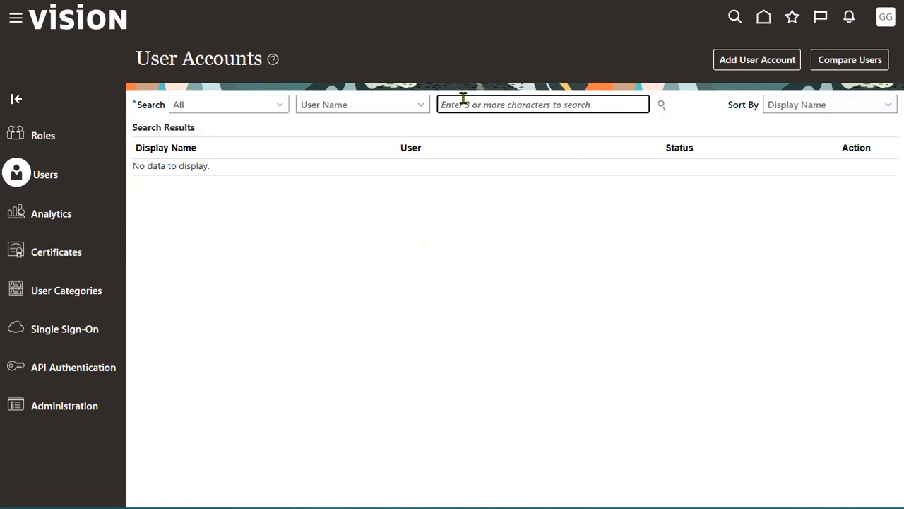
pyautogui.write('GM.GM')
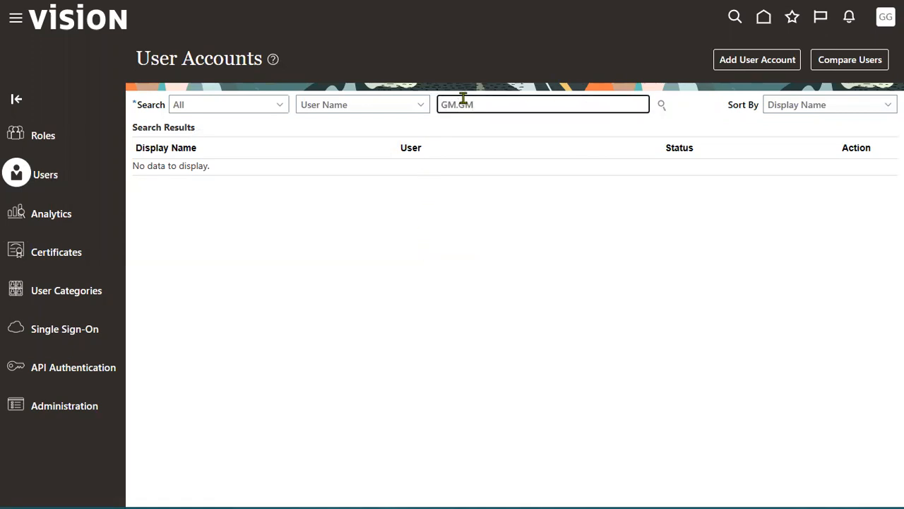
pyautogui.press('Return')
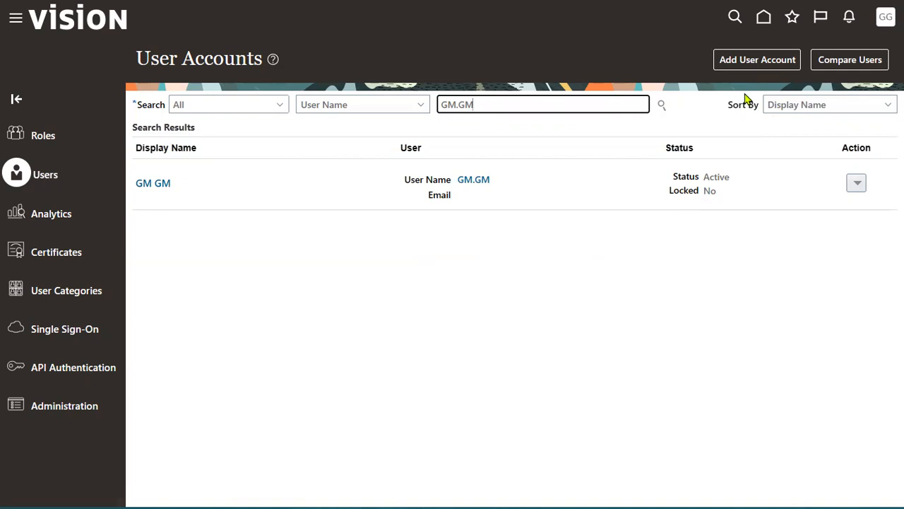
pyautogui.click(764, 18)
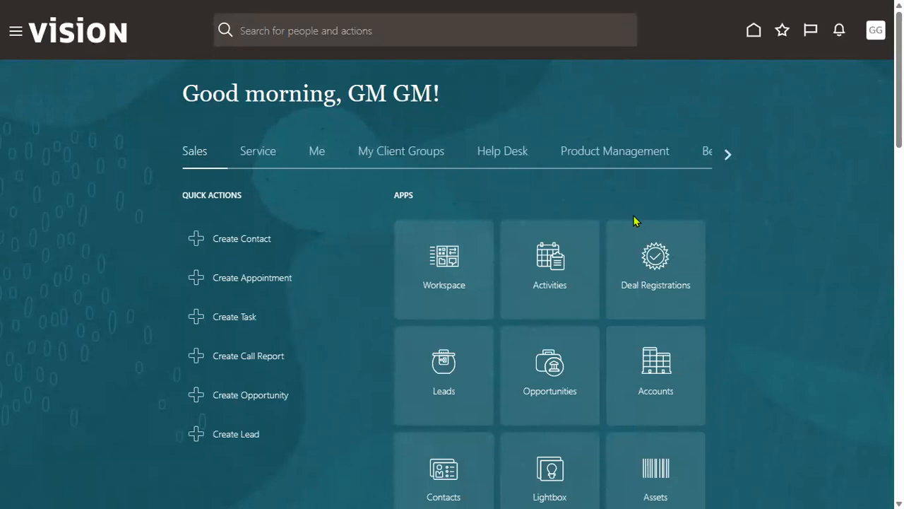
# Step: Highlight 'Address' on line 6 of the notes, then open Oracle Fusion's Settings and Actions menu
pyautogui.hotkey('alt', 'Tab')
pyautogui.hotkey('alt', 'Tab')
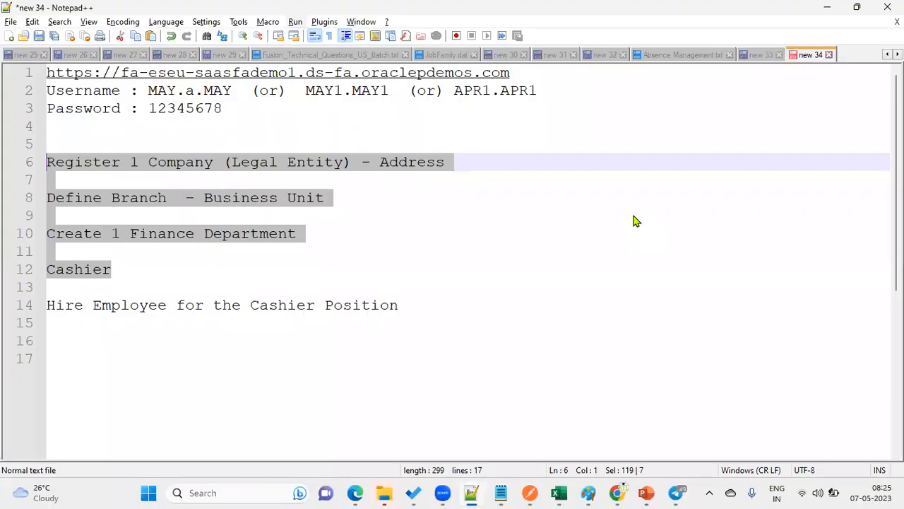
pyautogui.click(297, 222)
pyautogui.moveTo(460, 165); pyautogui.dragTo(378, 162)
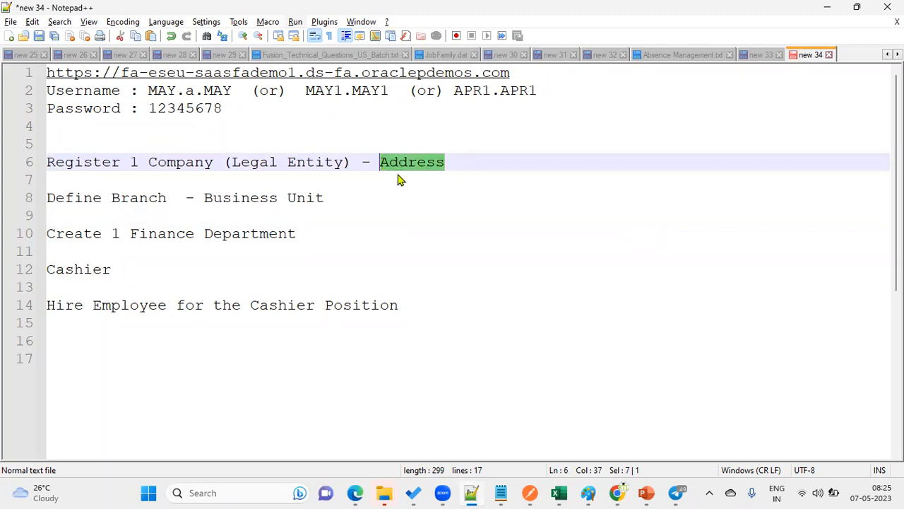
pyautogui.hotkey('alt', 'Tab')
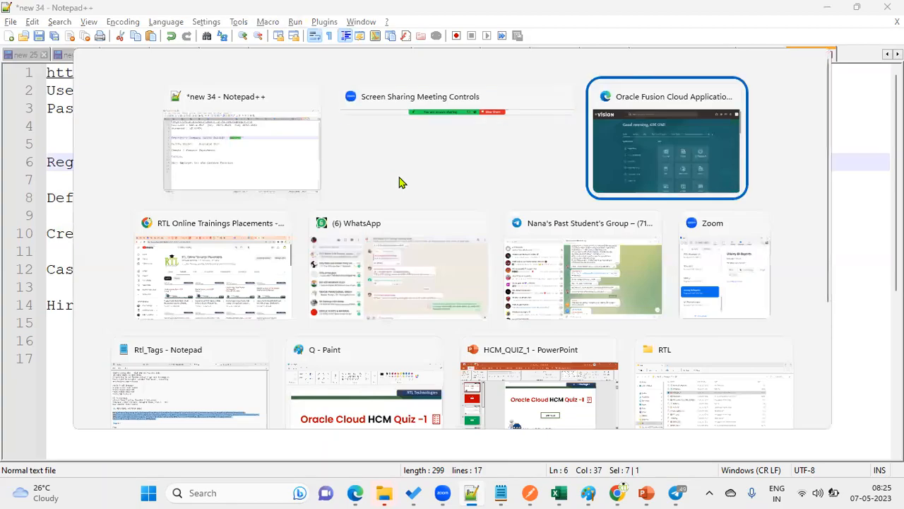
pyautogui.click(874, 34)
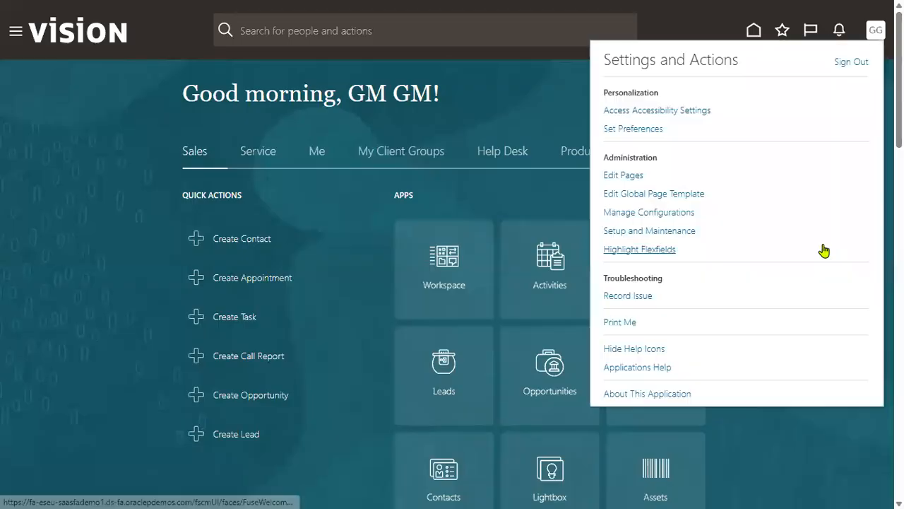
# Step: In Setup and Maintenance, search tasks for LEGAL ADDRESS and open Manage Legal Addresses
pyautogui.click(678, 233)
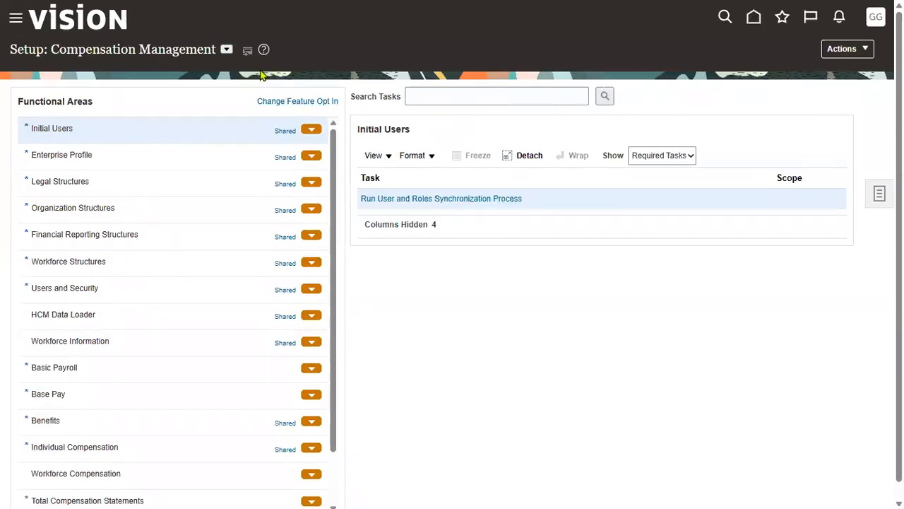
pyautogui.click(439, 95)
pyautogui.write('legal')
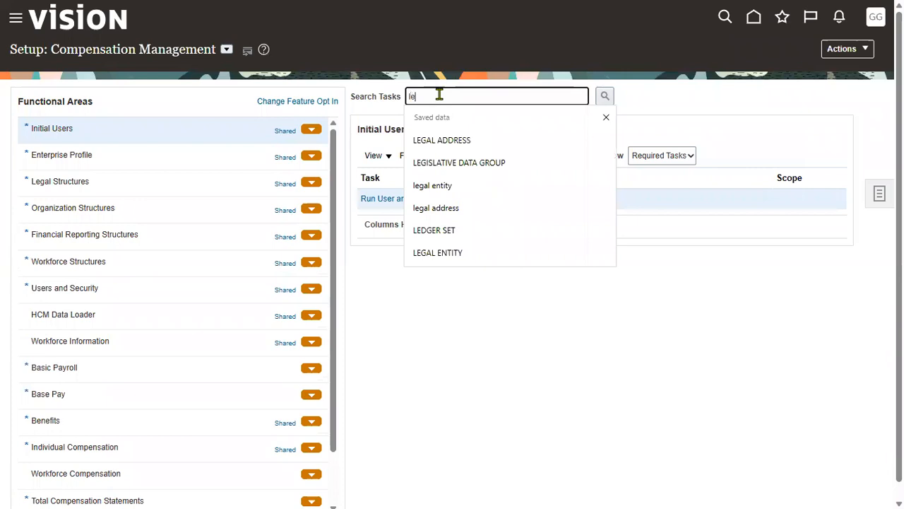
pyautogui.click(452, 140)
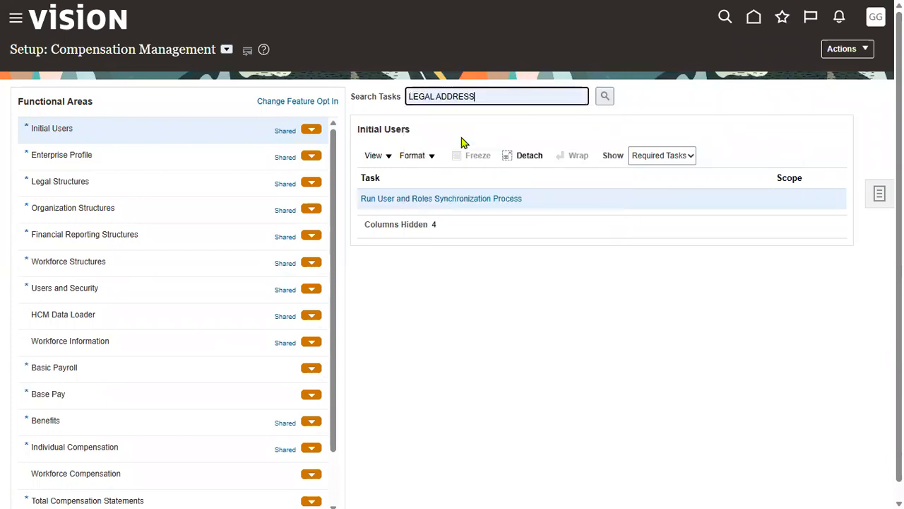
pyautogui.click(606, 96)
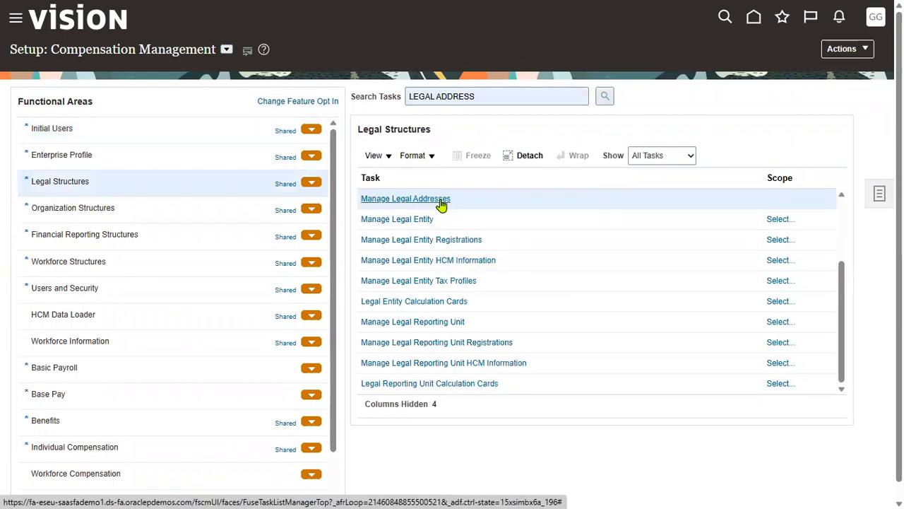
pyautogui.click(441, 200)
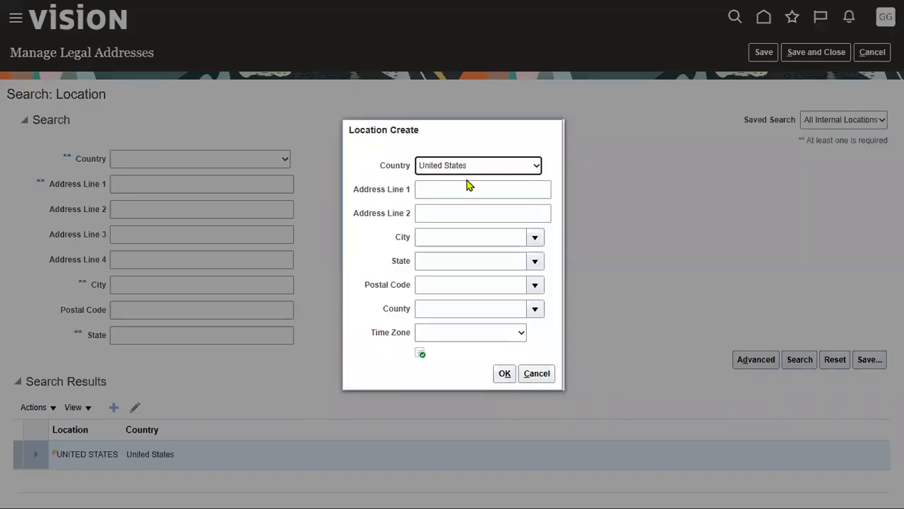
# Step: Enter 'LENOVO Corporation USA' as address line 1 and postal code 12200
pyautogui.click(468, 185)
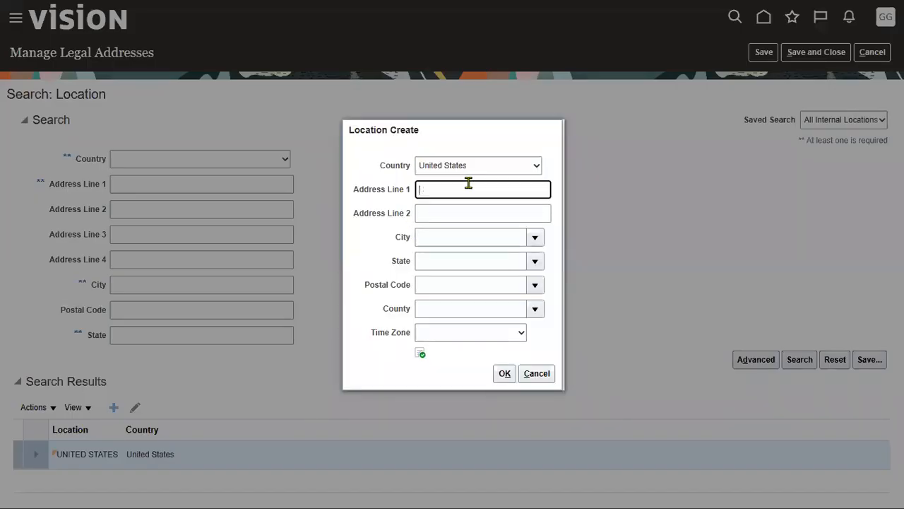
pyautogui.write('LENOVO Corporation')
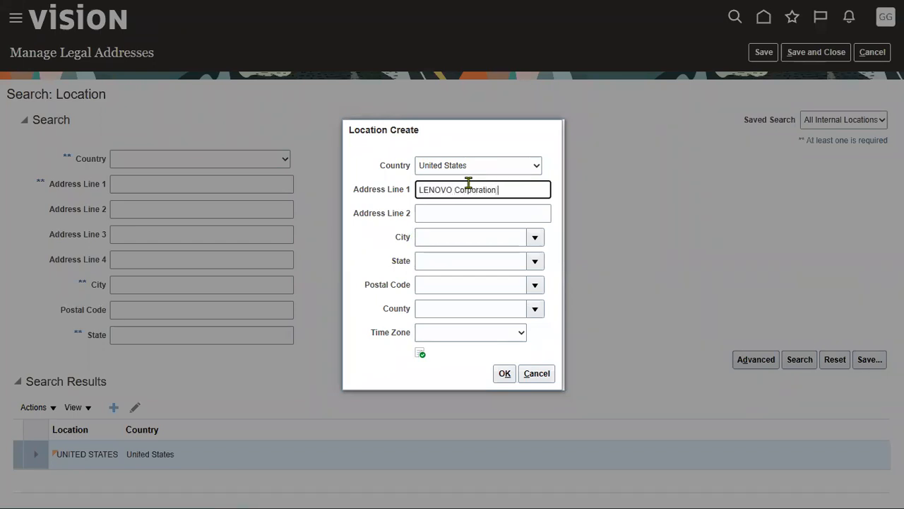
pyautogui.write(' USA')
pyautogui.press('Tab')
pyautogui.press('Tab')
pyautogui.press('Tab')
pyautogui.press('Tab')
pyautogui.write('12200')
pyautogui.press('Tab')
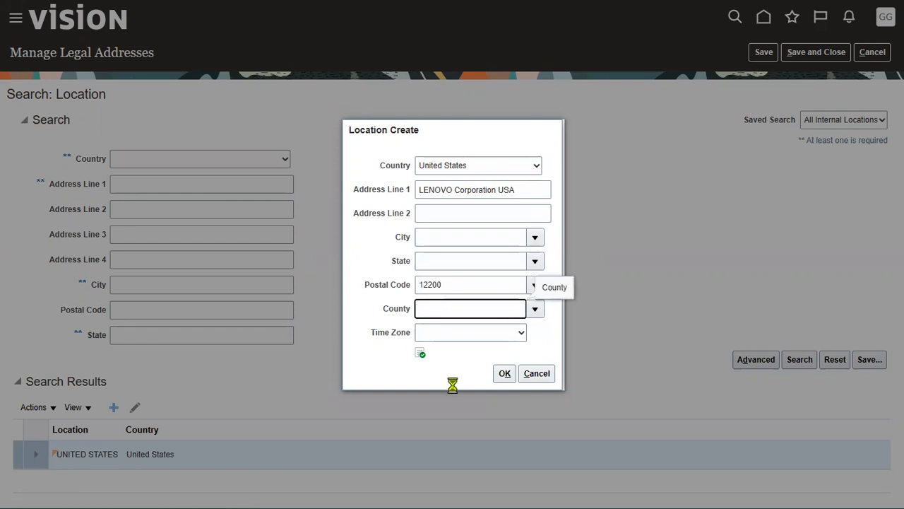
# Step: Look up and select postal code 12200, Albany, NY, then save and close the legal address
pyautogui.click(488, 226)
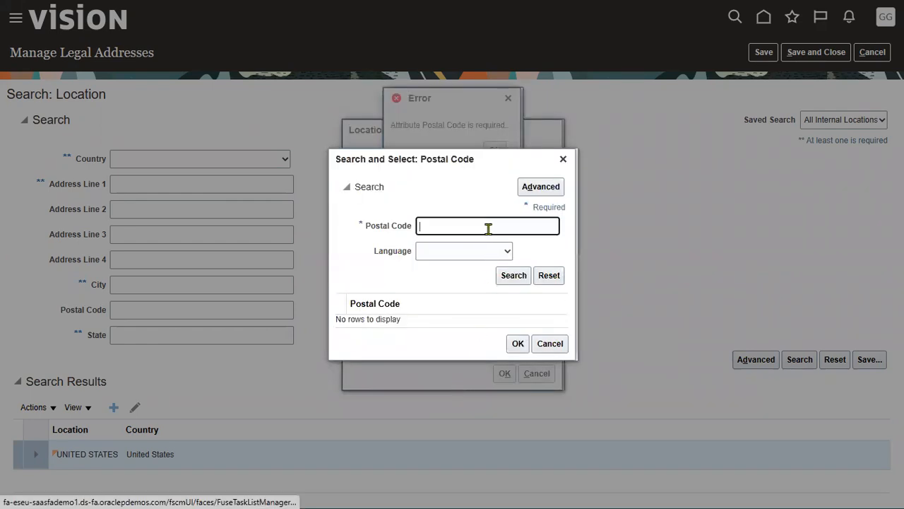
pyautogui.write('12200')
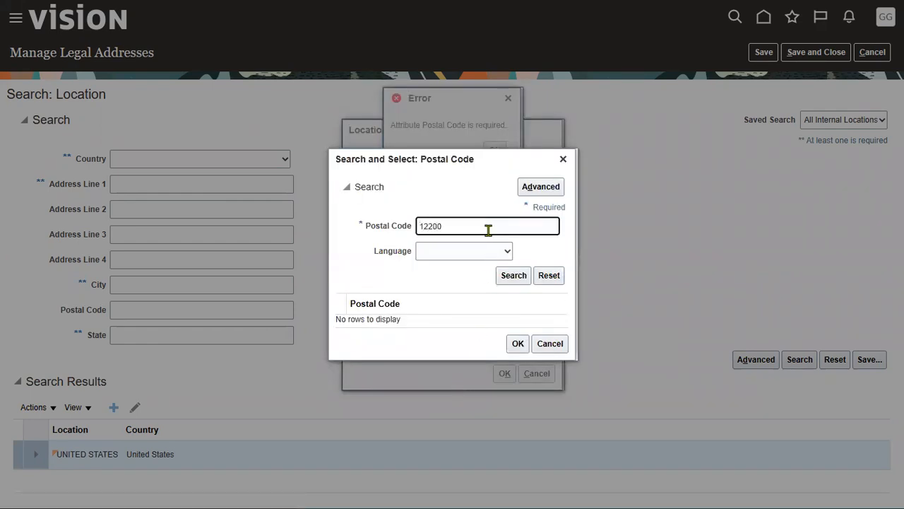
pyautogui.click(514, 277)
pyautogui.click(476, 324)
pyautogui.click(517, 360)
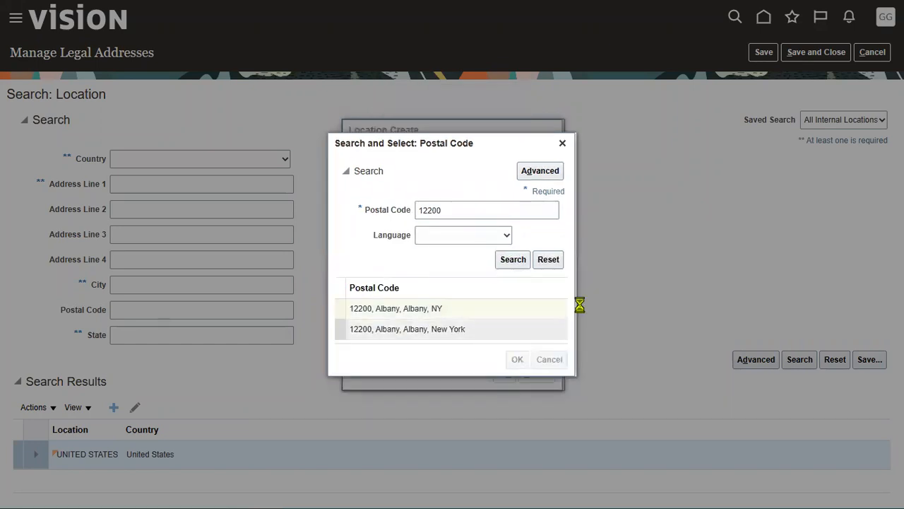
pyautogui.click(504, 373)
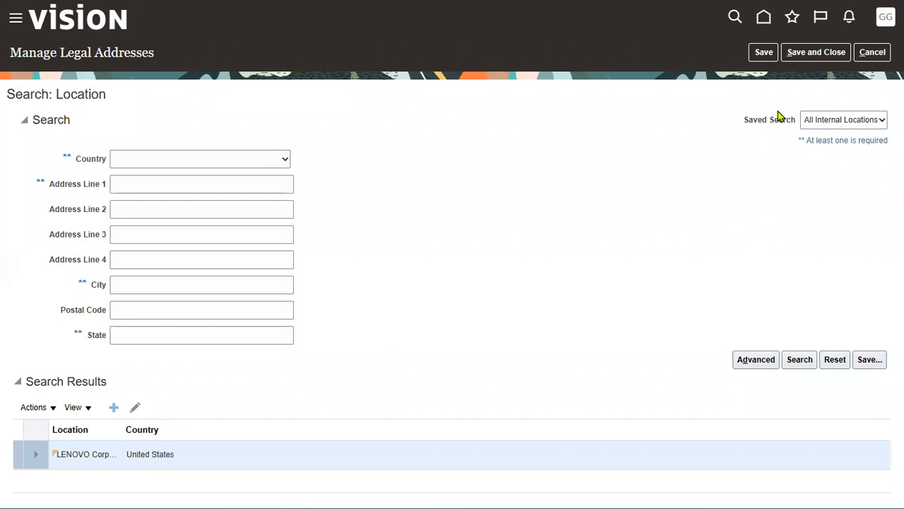
pyautogui.click(801, 55)
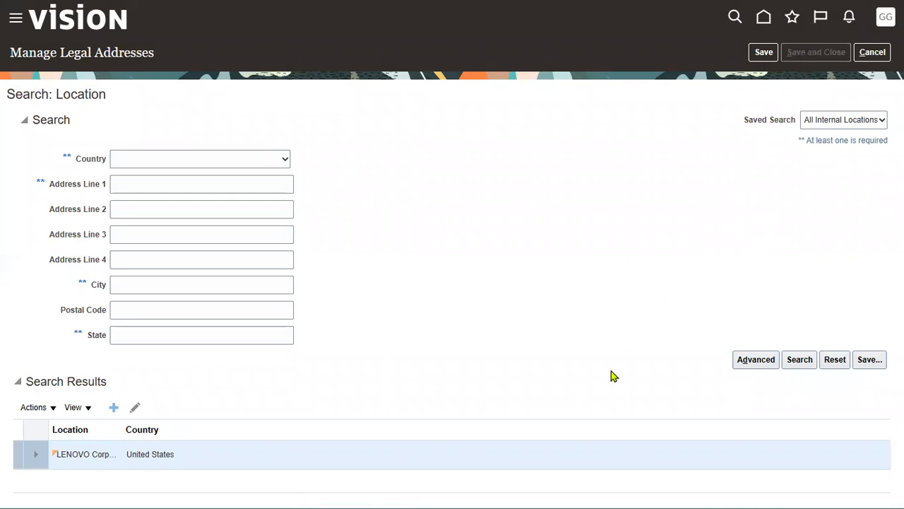
pyautogui.hotkey('alt', 'Tab')
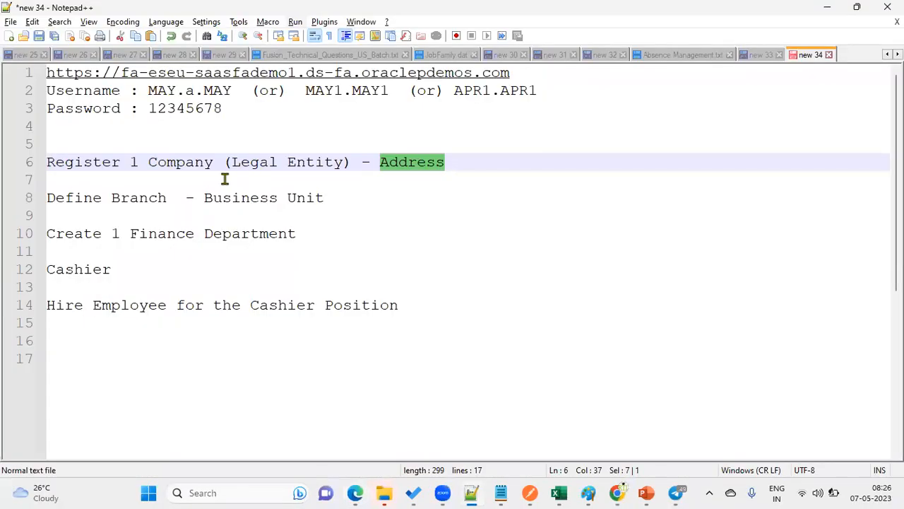
# Step: Highlight 'Company (Legal Entity)' on line 6 of the notes and return to the Oracle setup tasks
pyautogui.moveTo(148, 164); pyautogui.dragTo(464, 162)
pyautogui.moveTo(148, 162); pyautogui.dragTo(351, 162)
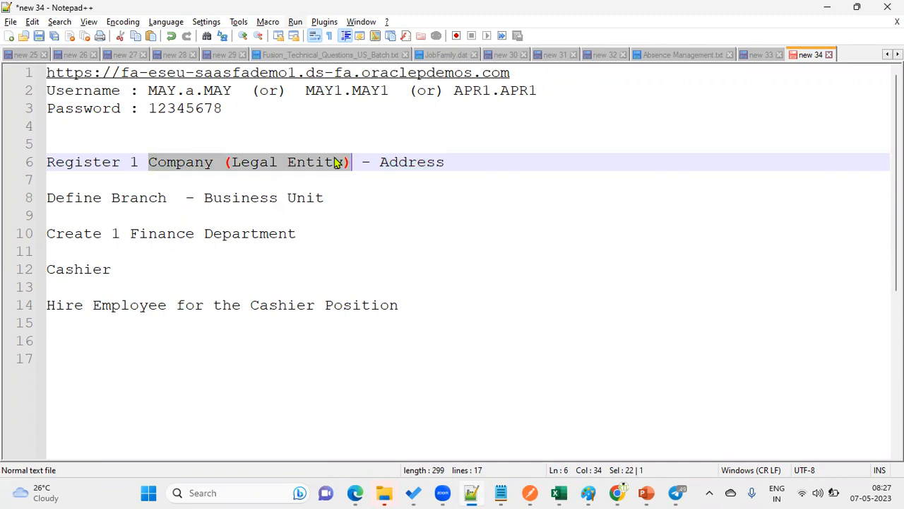
pyautogui.hotkey('alt', 'Tab')
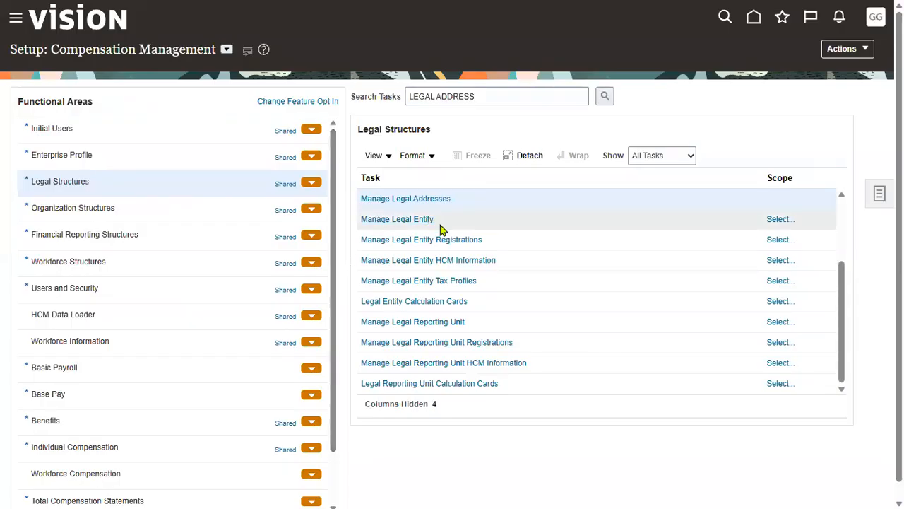
# Step: Scope the Manage Legal Entity task to Create New legal entity and go to the task
pyautogui.click(477, 221)
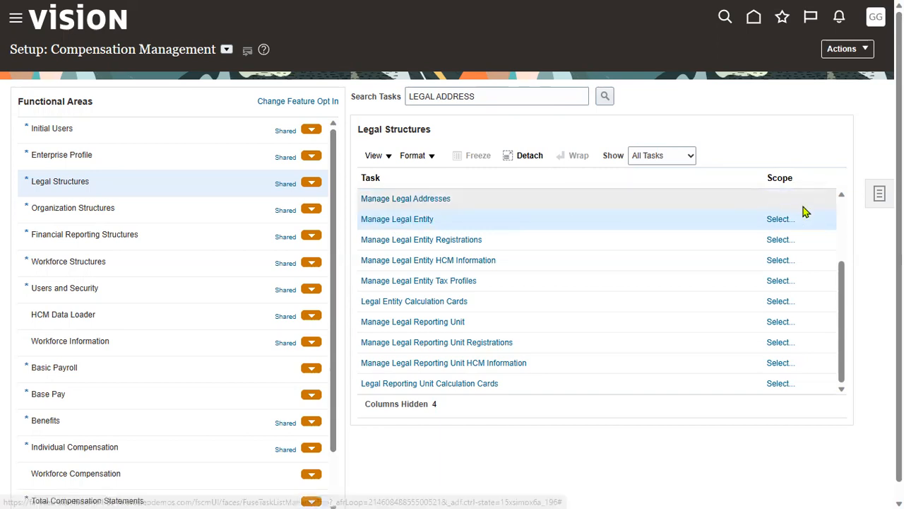
pyautogui.click(779, 219)
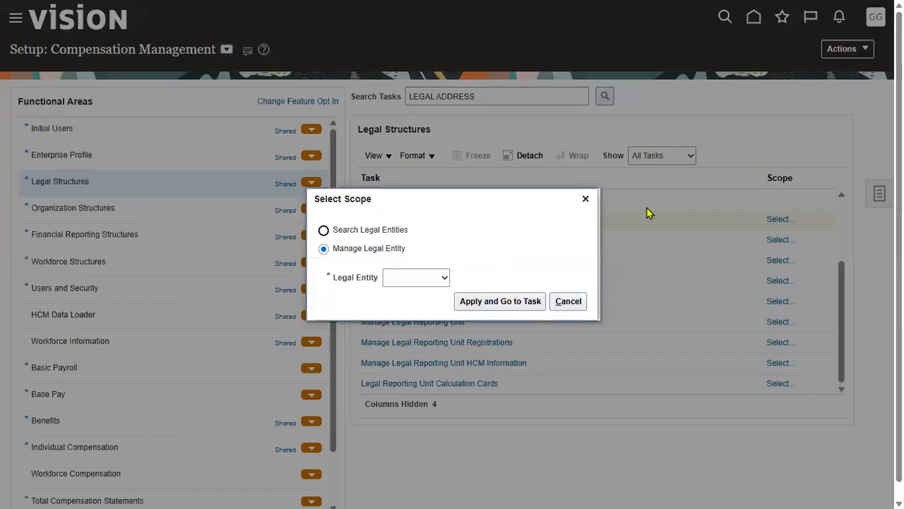
pyautogui.click(428, 281)
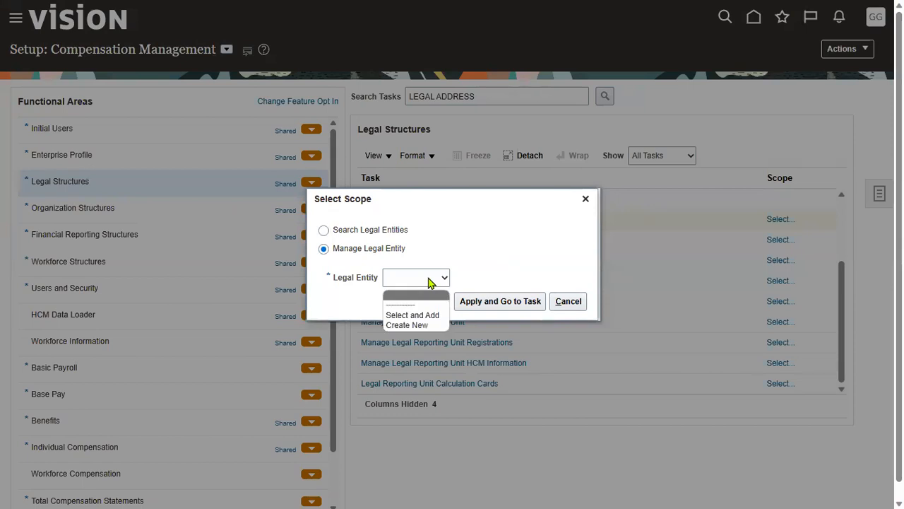
pyautogui.click(418, 326)
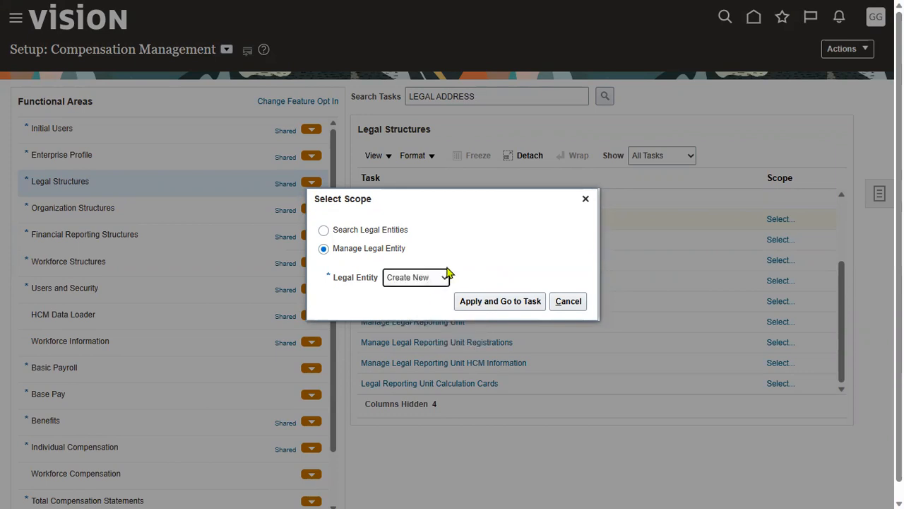
pyautogui.click(490, 309)
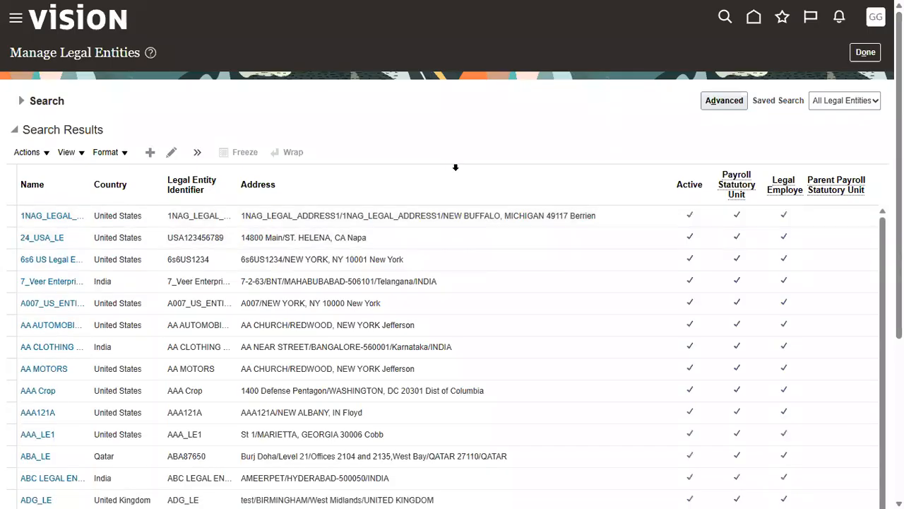
# Step: Start a new legal entity and review its Country, Name, Identifier, Registration and Legal Address fields
pyautogui.click(150, 153)
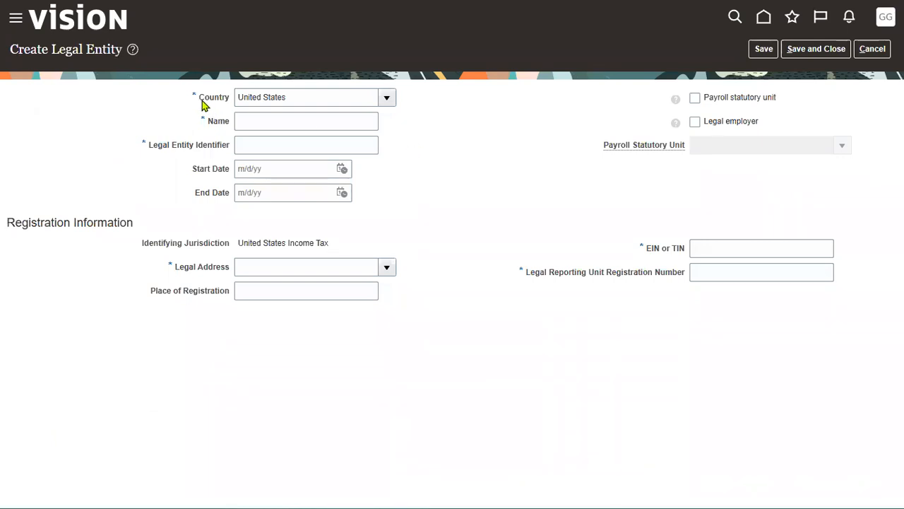
pyautogui.moveTo(200, 99); pyautogui.dragTo(231, 103)
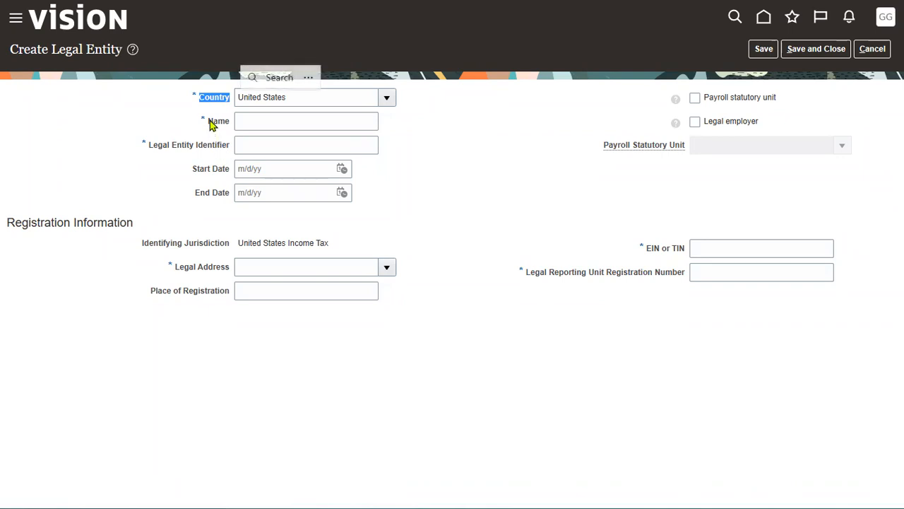
pyautogui.moveTo(209, 123); pyautogui.dragTo(230, 127)
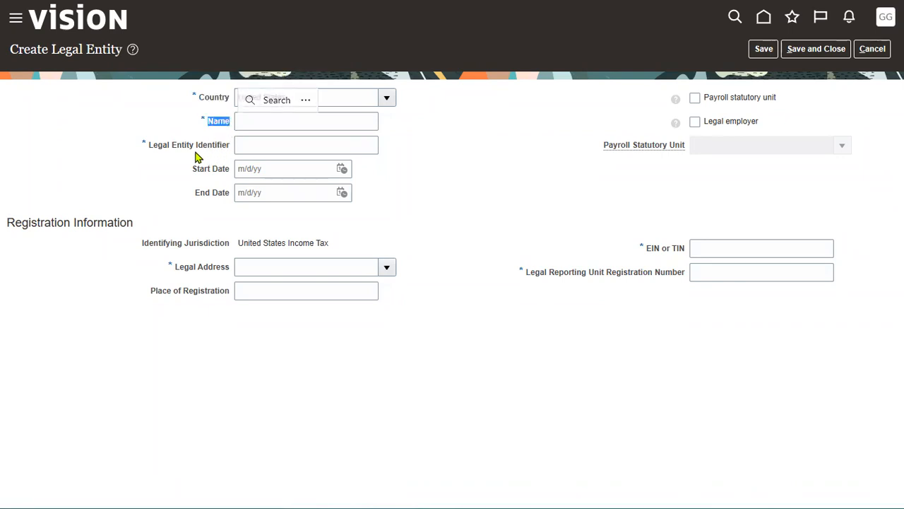
pyautogui.moveTo(149, 145); pyautogui.dragTo(233, 150)
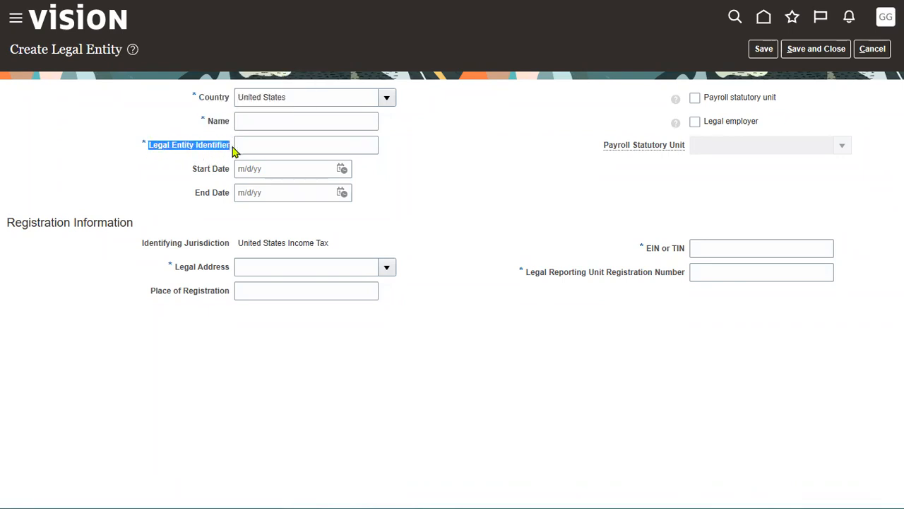
pyautogui.click(498, 177)
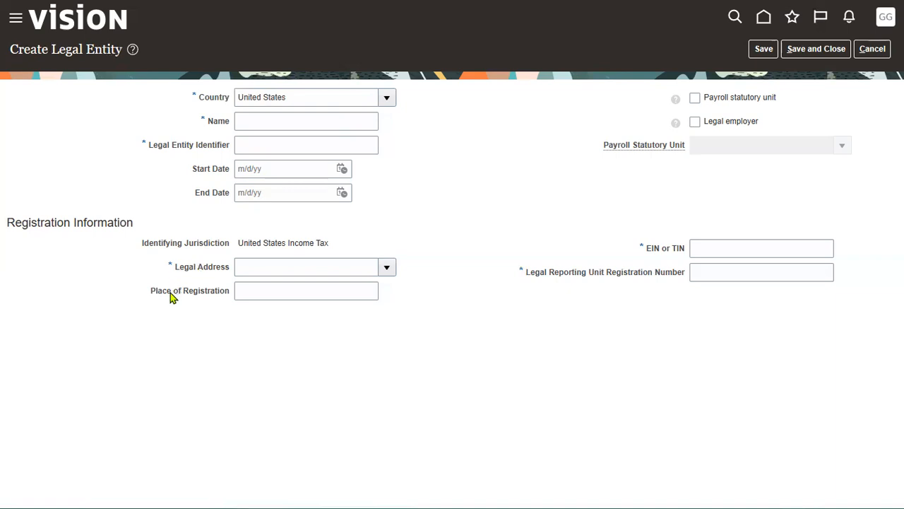
pyautogui.moveTo(149, 291); pyautogui.dragTo(225, 295)
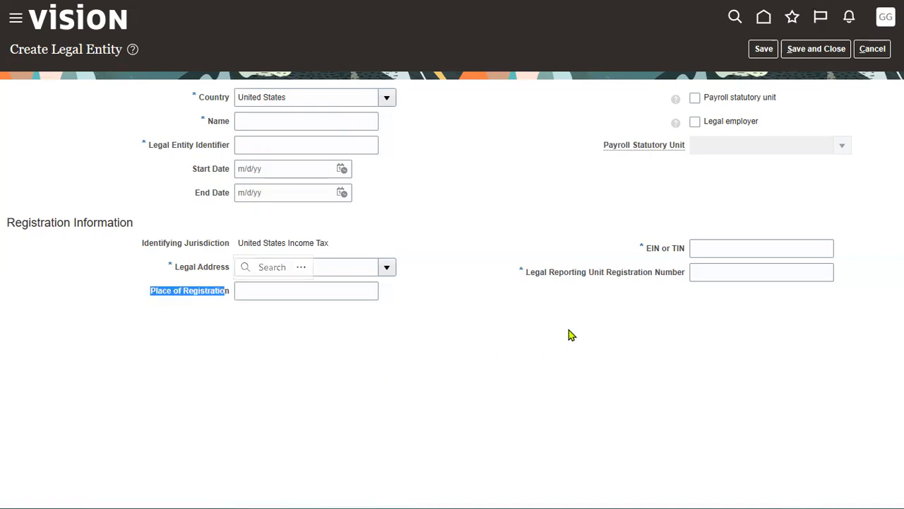
pyautogui.moveTo(555, 274); pyautogui.dragTo(685, 250)
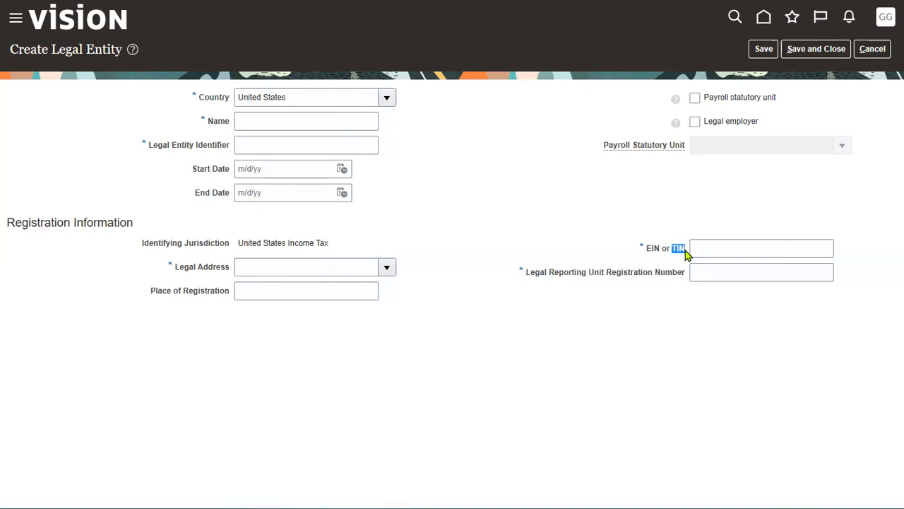
pyautogui.click(177, 272)
pyautogui.moveTo(177, 272); pyautogui.dragTo(234, 273)
pyautogui.click(577, 194)
# Step: Name the legal entity LENOVO Corp USA and enter its legal entity identifier
pyautogui.click(299, 117)
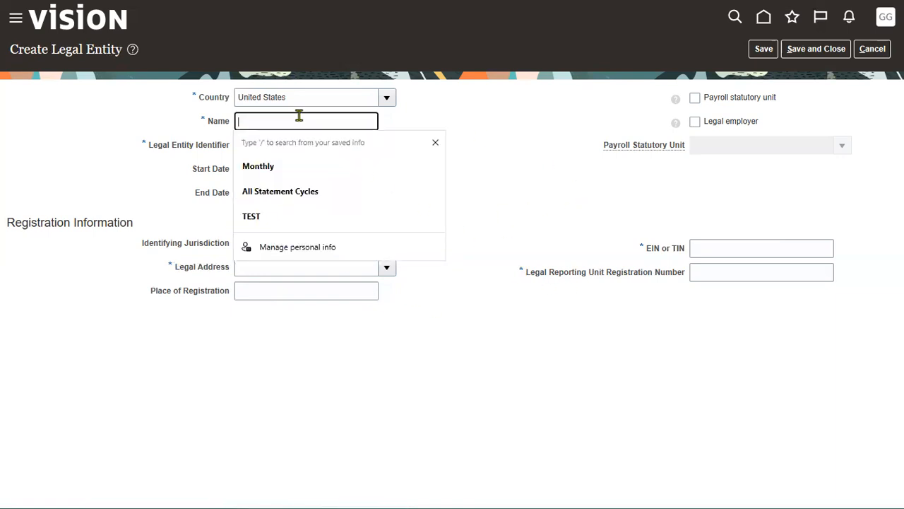
pyautogui.write('LE')
pyautogui.write('NOV')
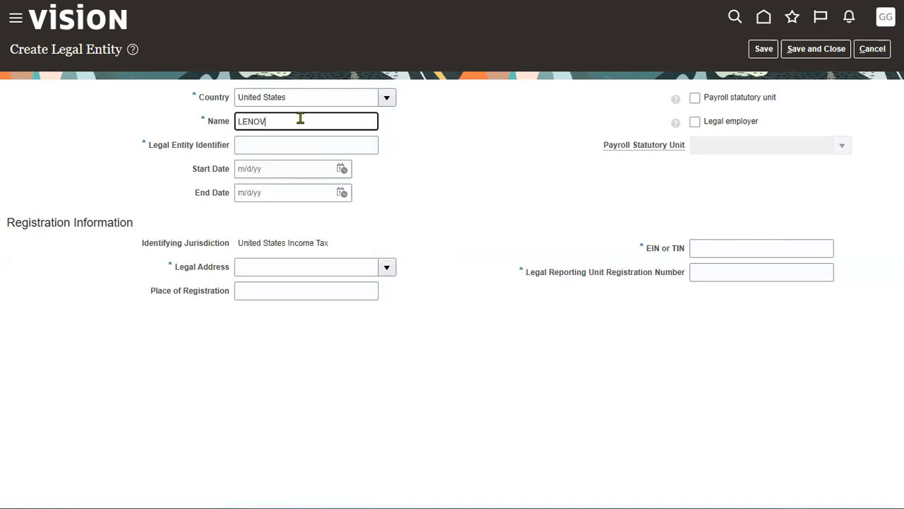
pyautogui.write('O Corp USA')
pyautogui.press('Tab')
pyautogui.write('len4398gsjg74')
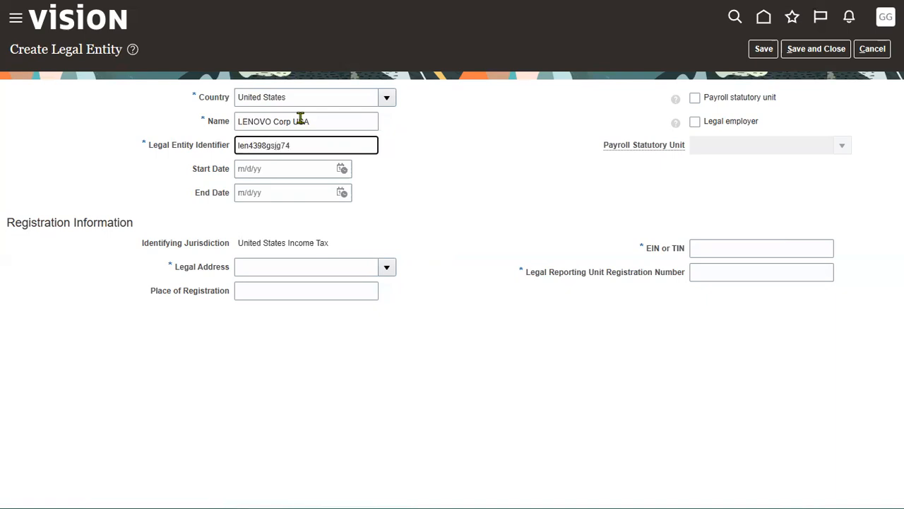
pyautogui.hotkey('ctrl', 'a')
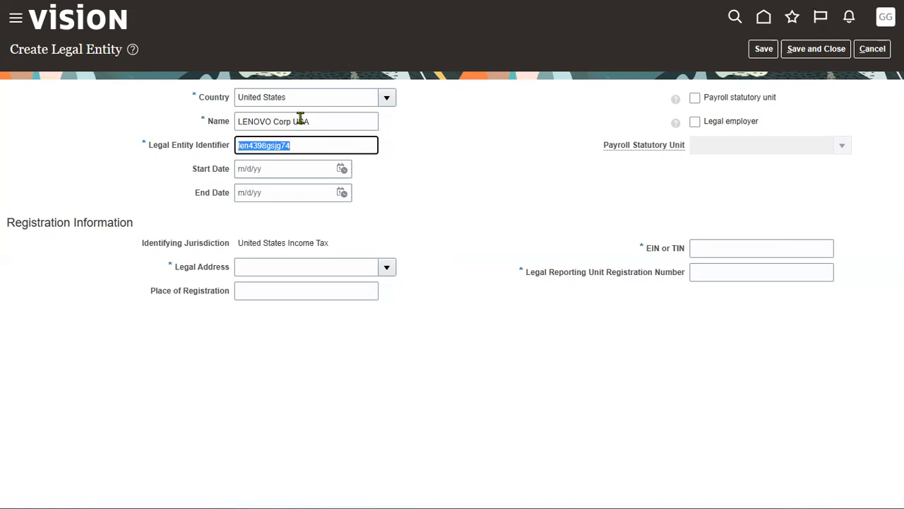
pyautogui.write('LEN4895YBFJG7')
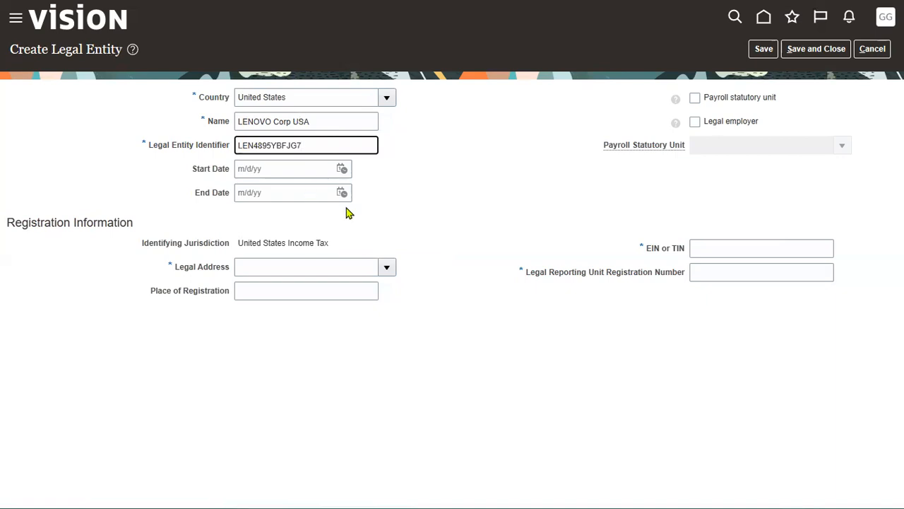
# Step: Set the legal entity's Start Date to 1/1/99
pyautogui.click(342, 170)
pyautogui.click(408, 192)
pyautogui.click(400, 209)
pyautogui.click(358, 231)
pyautogui.click(256, 170)
pyautogui.doubleClick(255, 169)
pyautogui.write('99')
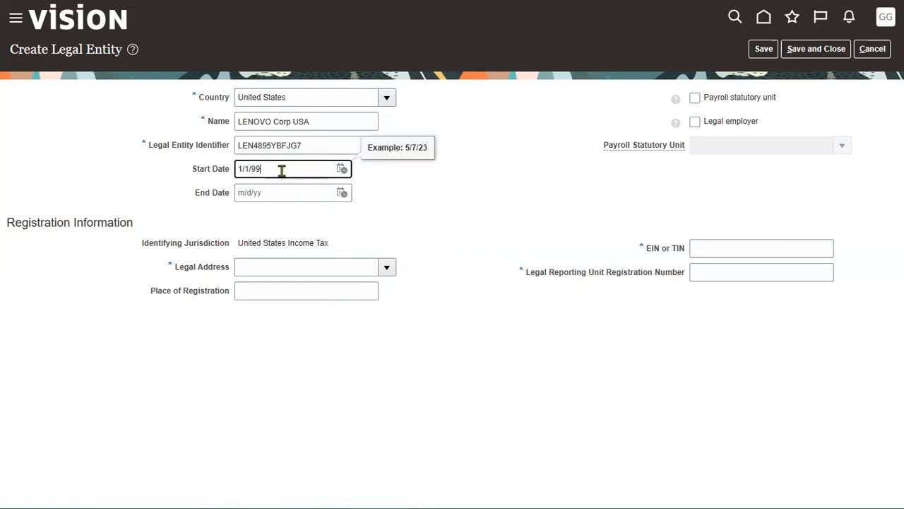
pyautogui.click(552, 193)
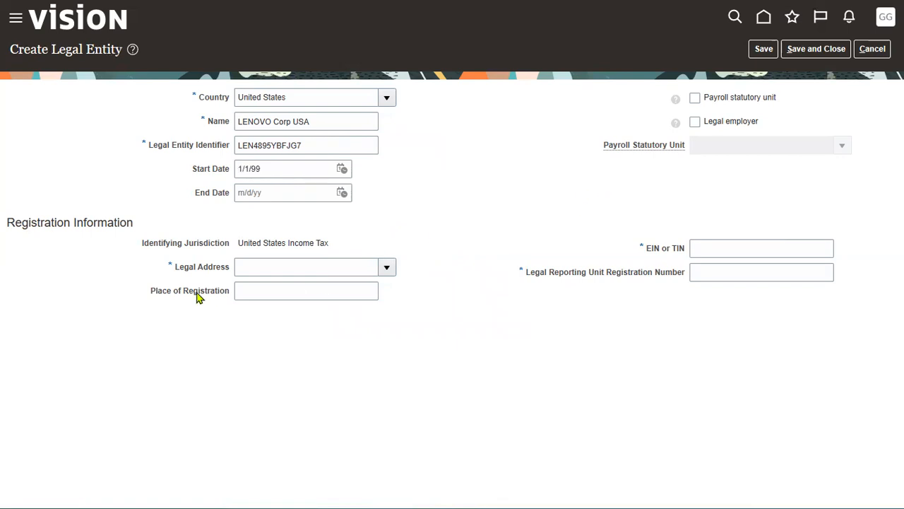
pyautogui.moveTo(175, 269); pyautogui.dragTo(228, 272)
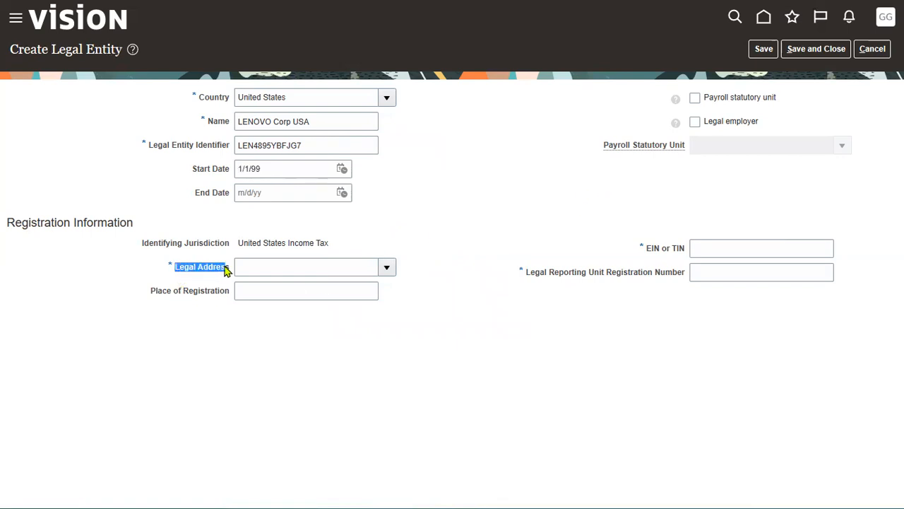
# Step: Choose the LENOVO Corporation USA Albany address as the legal address
pyautogui.click(389, 288)
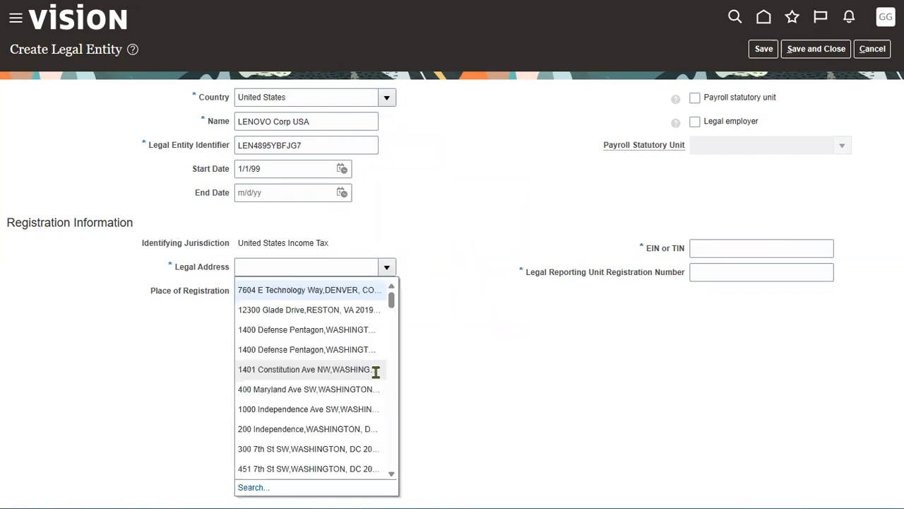
pyautogui.scroll(-3, 321, 392)
pyautogui.scroll(-1, 320, 403)
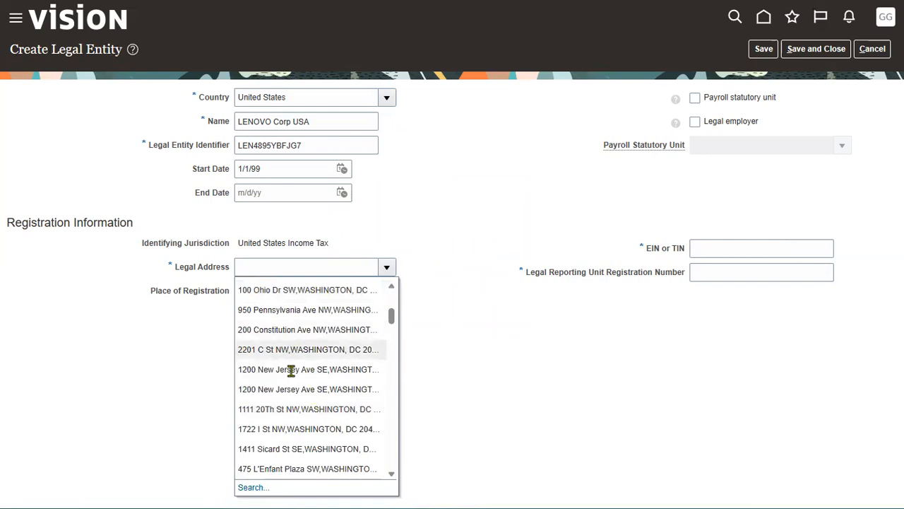
pyautogui.scroll(-1, 296, 384)
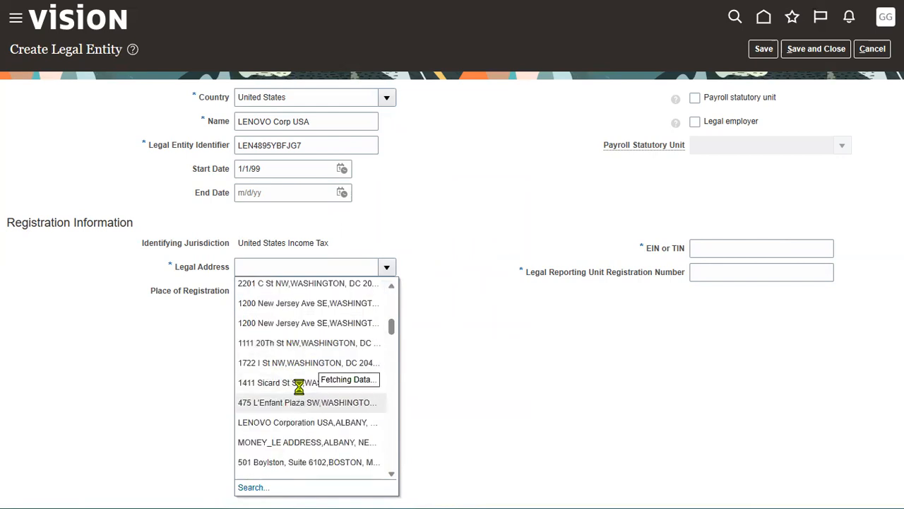
pyautogui.scroll(-1, 301, 378)
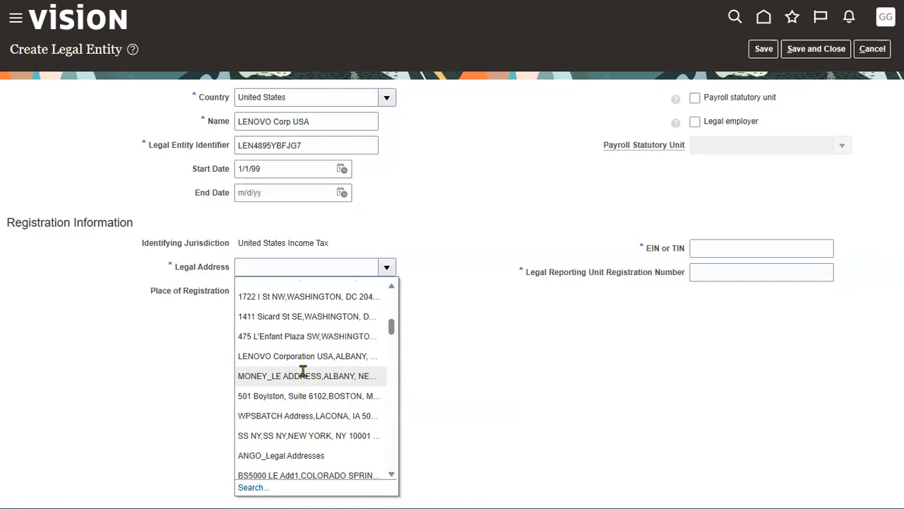
pyautogui.click(304, 356)
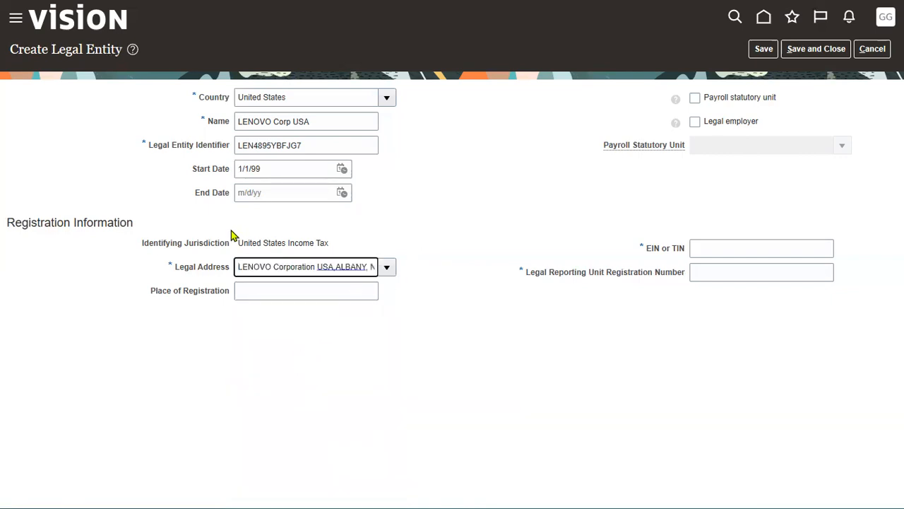
# Step: Set Place of Registration to NewYork, pick saved EIN/TIN and registration number, and save
pyautogui.click(274, 294)
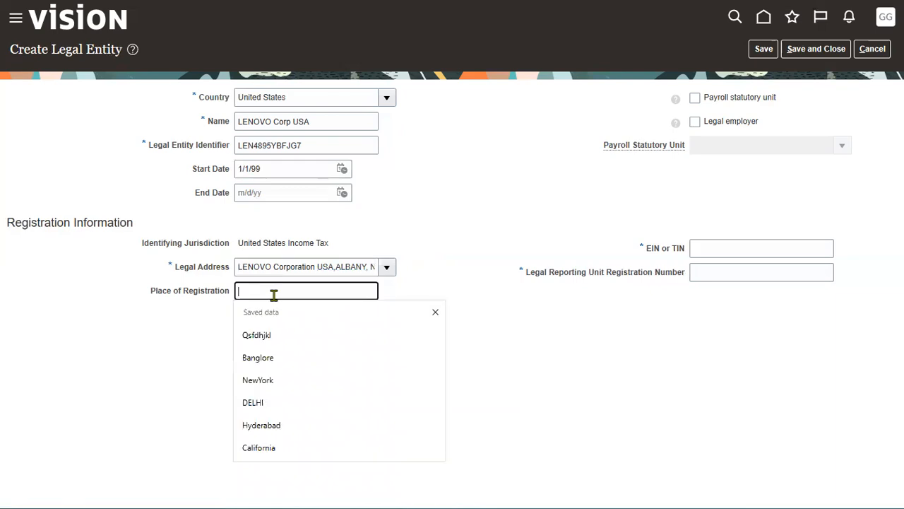
pyautogui.click(250, 379)
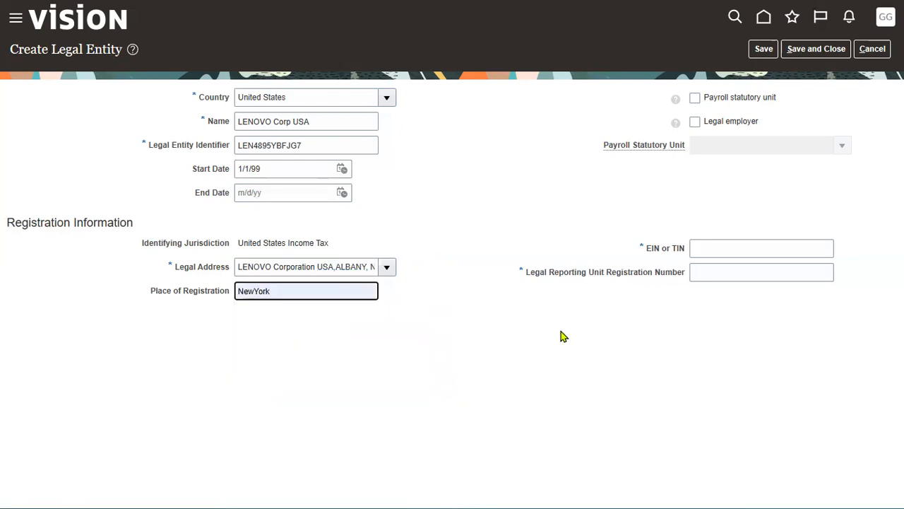
pyautogui.click(797, 257)
pyautogui.click(772, 296)
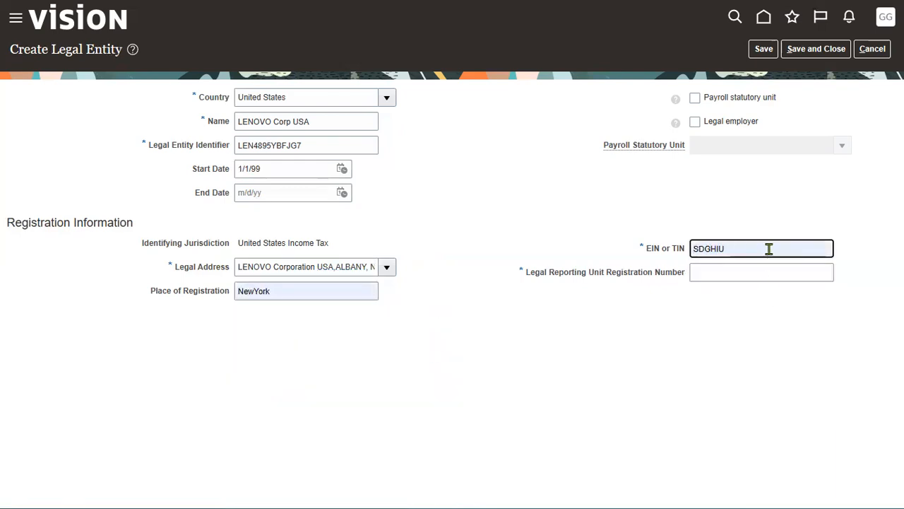
pyautogui.click(768, 249)
pyautogui.click(748, 313)
pyautogui.click(751, 271)
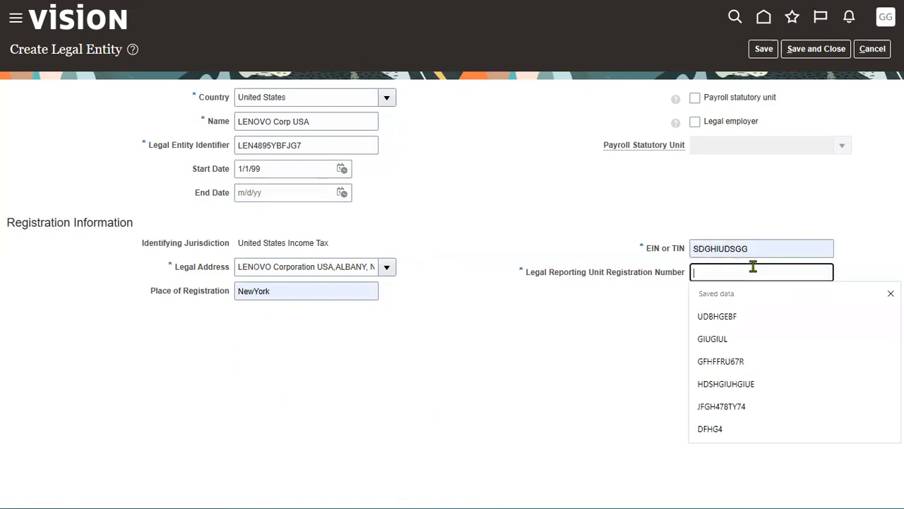
pyautogui.click(746, 385)
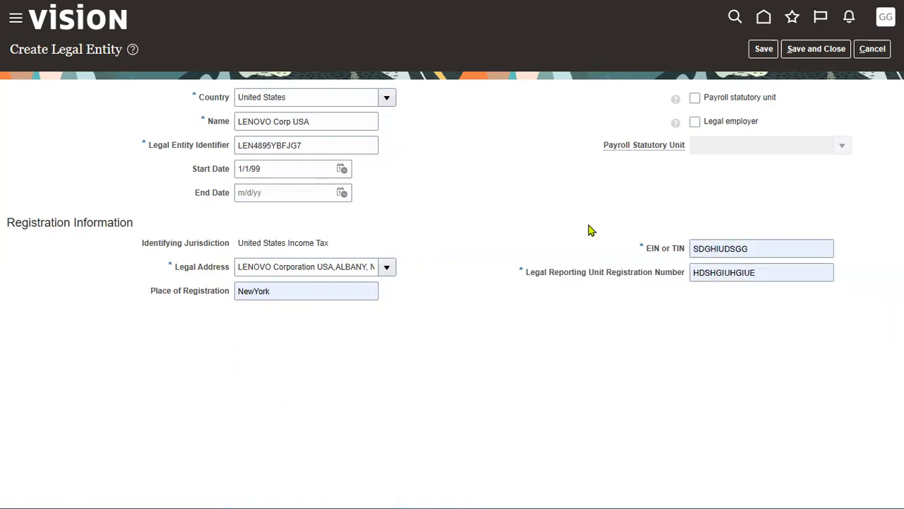
pyautogui.click(764, 49)
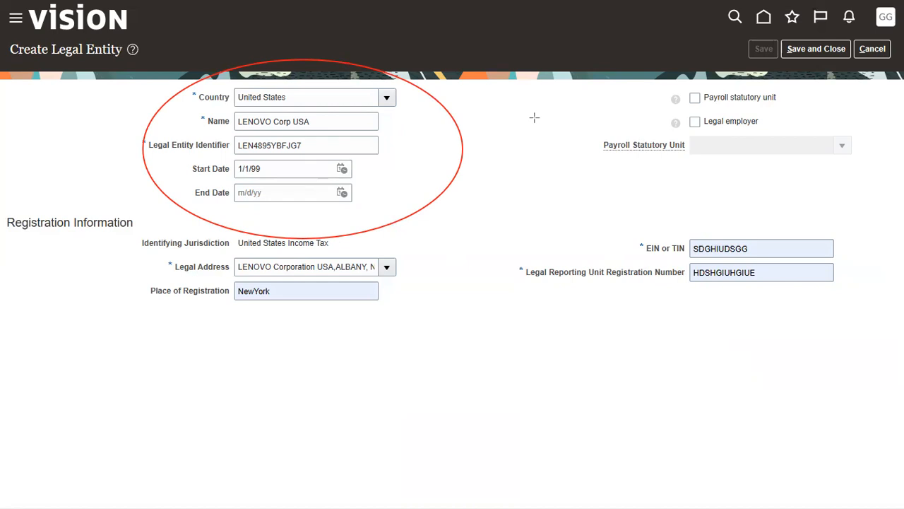
# Step: Flag LENOVO Corp USA as a Legal employer, leaving Payroll statutory unit unticked
pyautogui.click(695, 124)
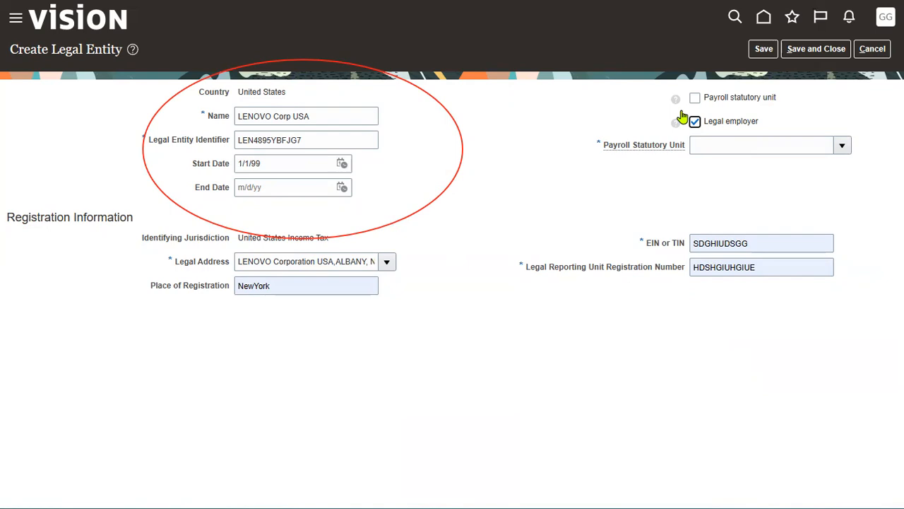
pyautogui.moveTo(674, 106); pyautogui.dragTo(768, 136)
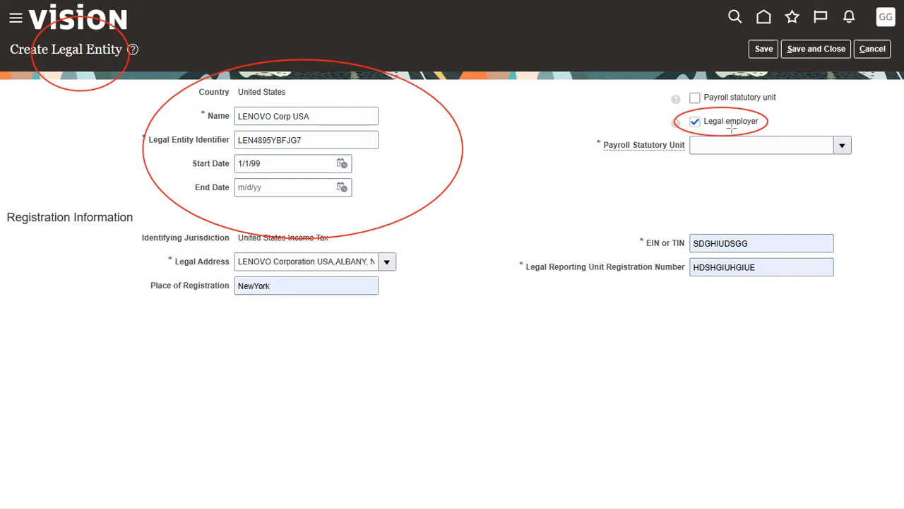
pyautogui.moveTo(800, 110); pyautogui.dragTo(625, 84)
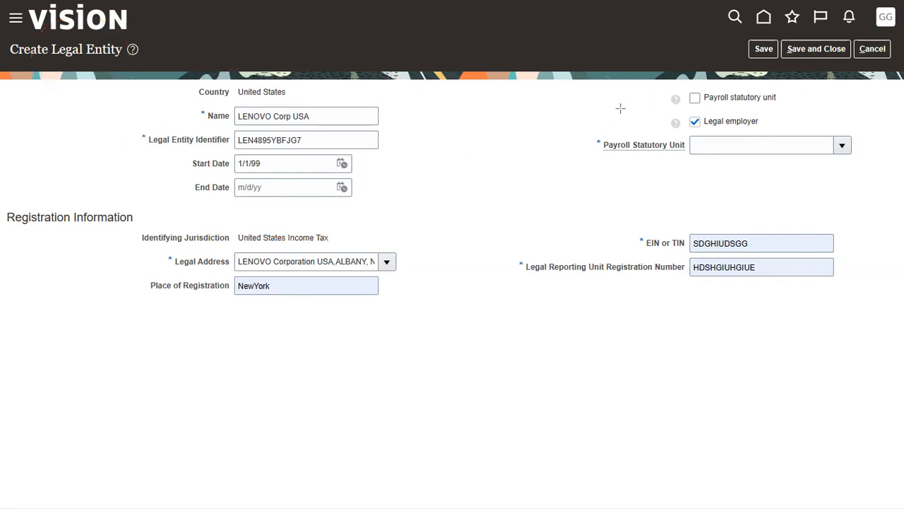
# Step: Also tick Payroll statutory unit for LENOVO Corp USA and save, confirming each save
pyautogui.click(697, 100)
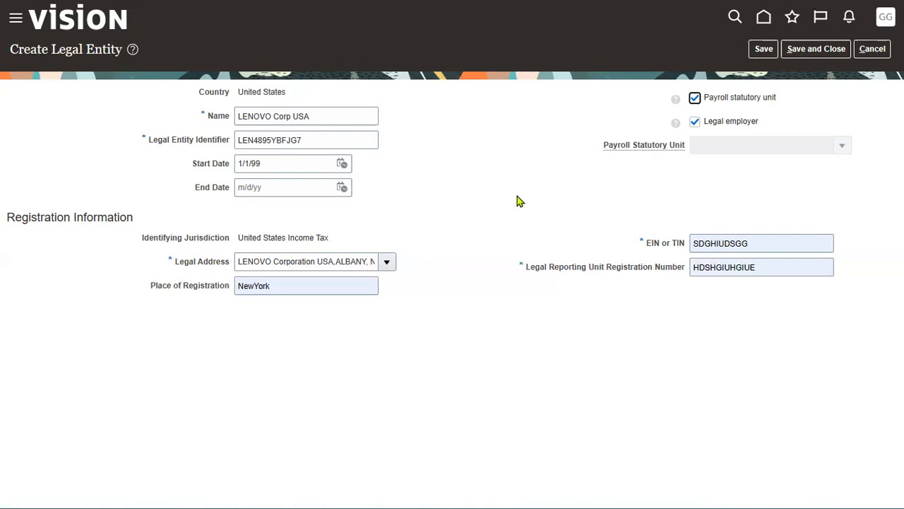
pyautogui.click(764, 49)
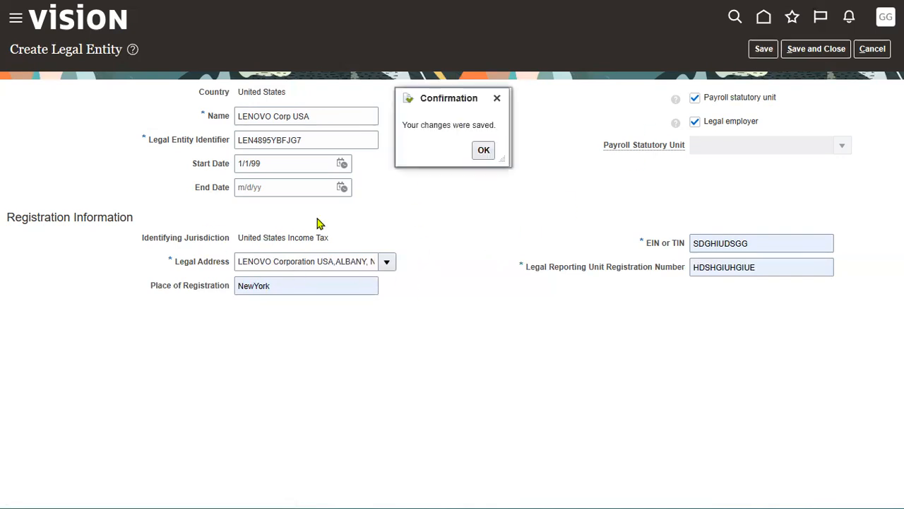
pyautogui.click(480, 151)
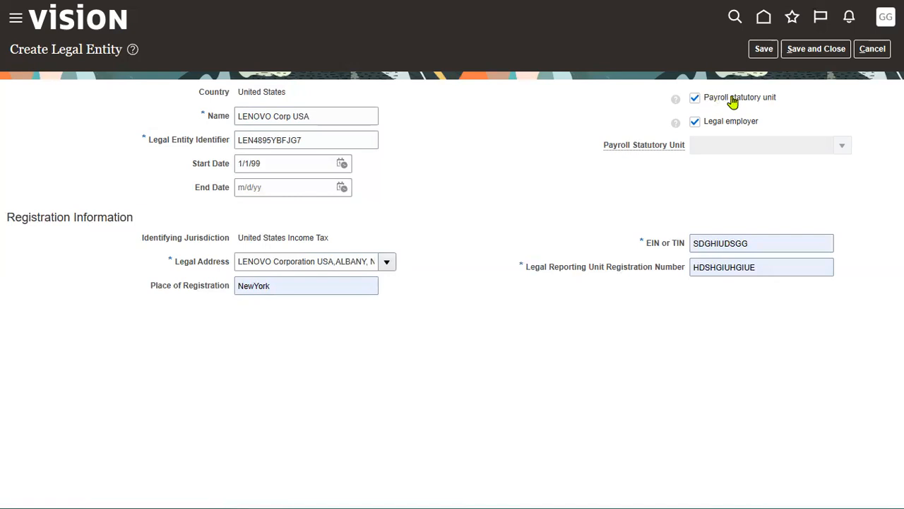
pyautogui.click(765, 49)
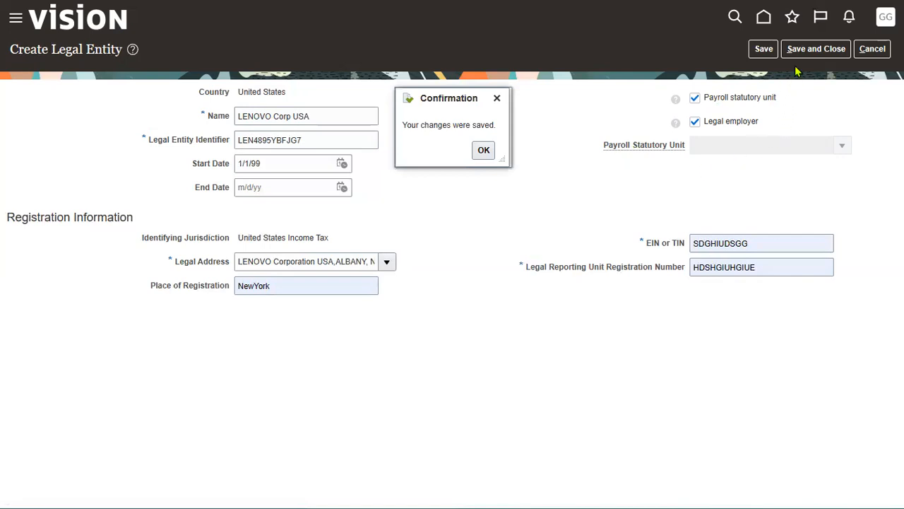
pyautogui.click(482, 151)
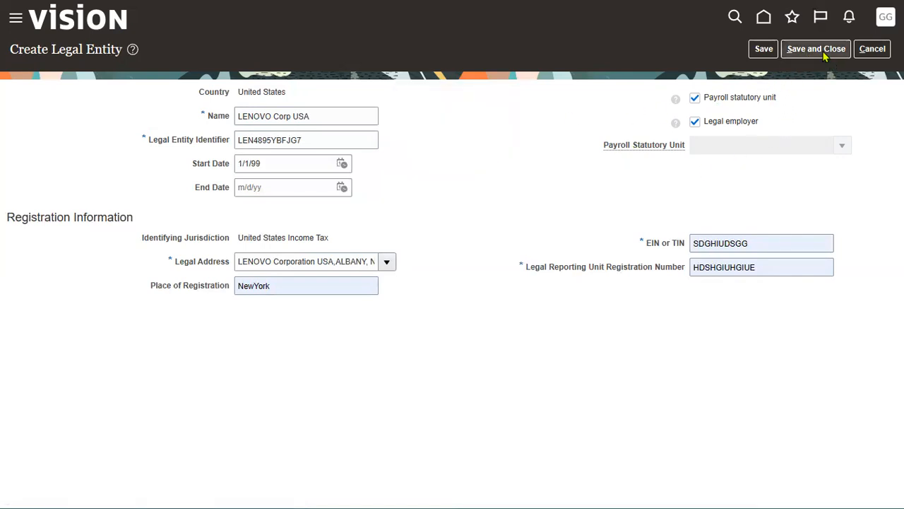
pyautogui.hotkey('alt', 'Tab')
pyautogui.hotkey('alt', 'Tab')
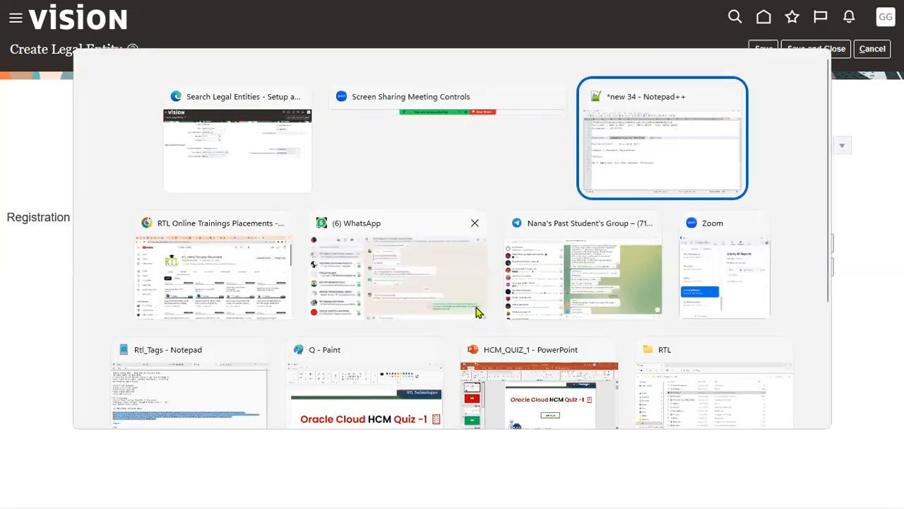
# Step: Bookmark lines 6 and 8 in the notes, highlight 'Business Unit', and return to Oracle
pyautogui.click(40, 162)
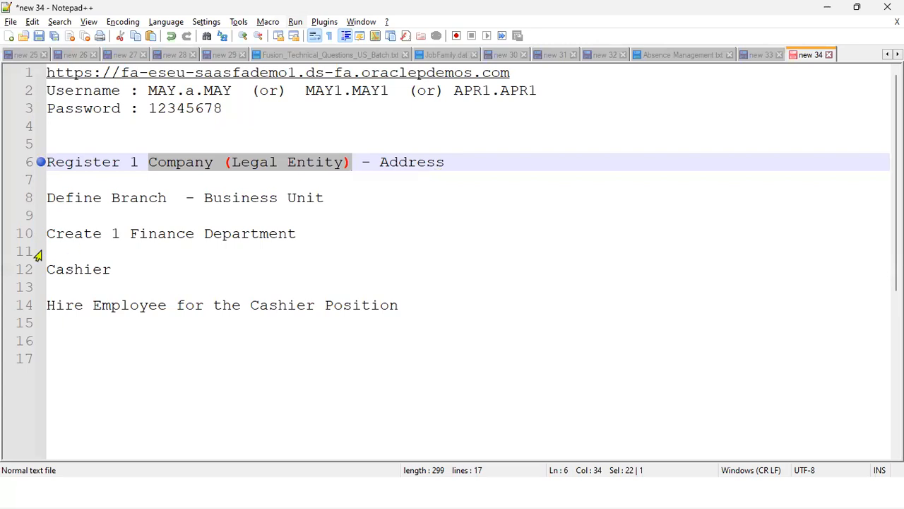
pyautogui.click(32, 202)
pyautogui.moveTo(204, 198); pyautogui.dragTo(325, 194)
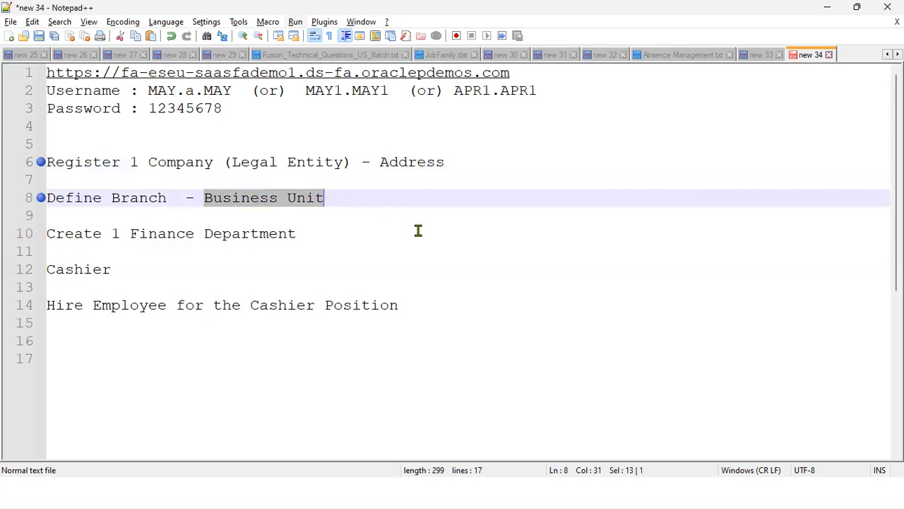
pyautogui.hotkey('alt', 'Tab')
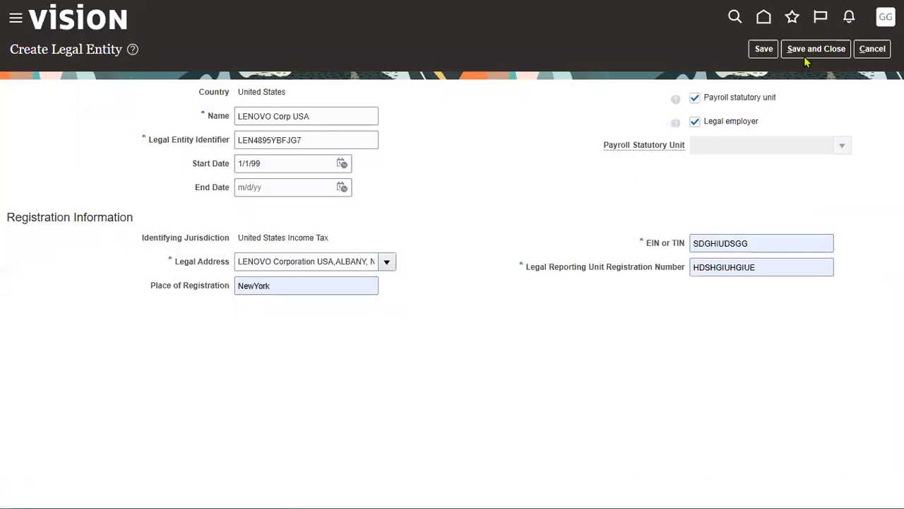
# Step: Save and close the legal entity, then search the tasks for 'Business' unit
pyautogui.click(814, 49)
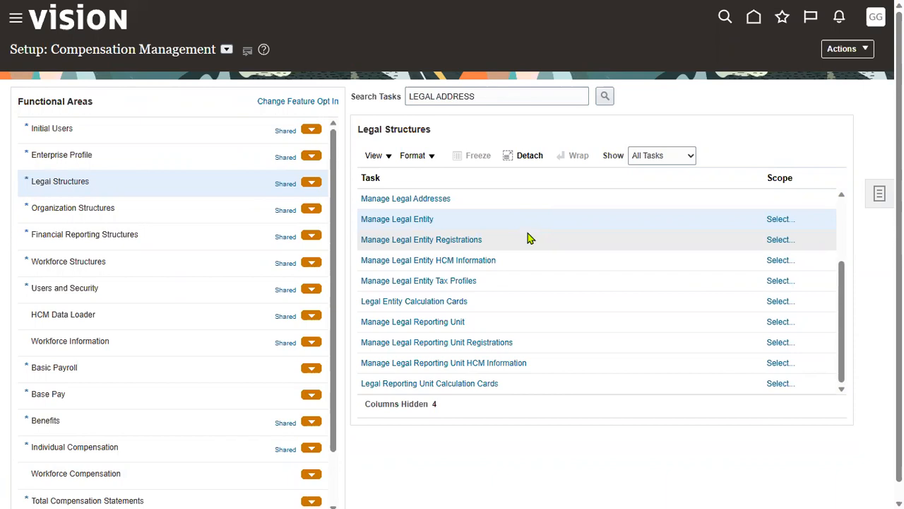
pyautogui.tripleClick(511, 97)
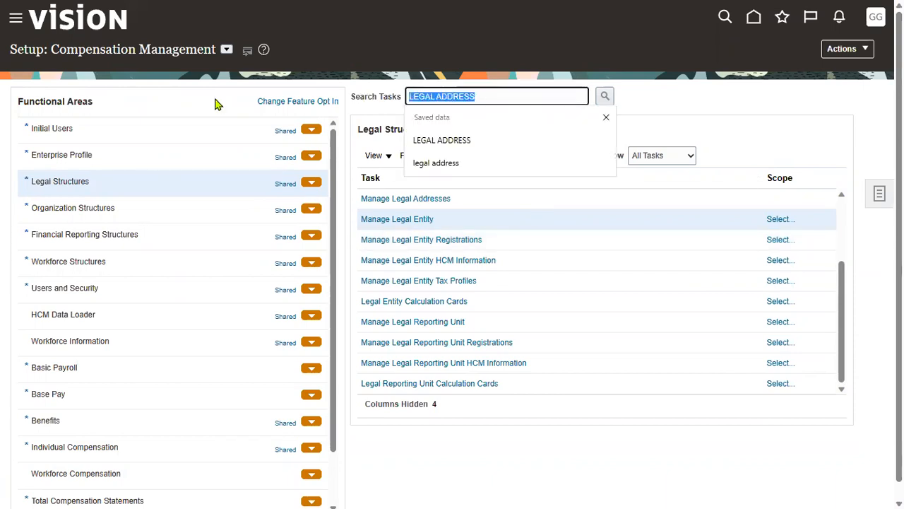
pyautogui.write('Business')
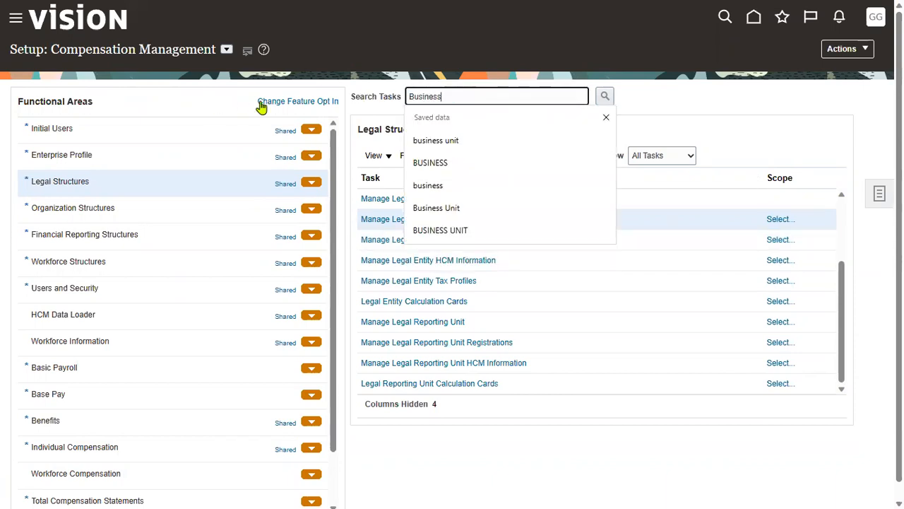
pyautogui.click(456, 140)
pyautogui.click(604, 96)
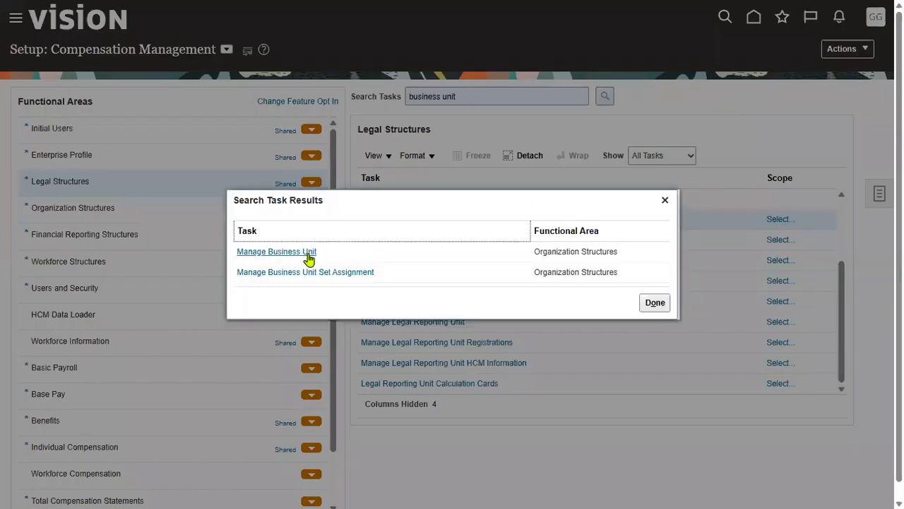
# Step: Open Manage Business Unit and begin creating a new business unit
pyautogui.click(305, 252)
pyautogui.click(418, 199)
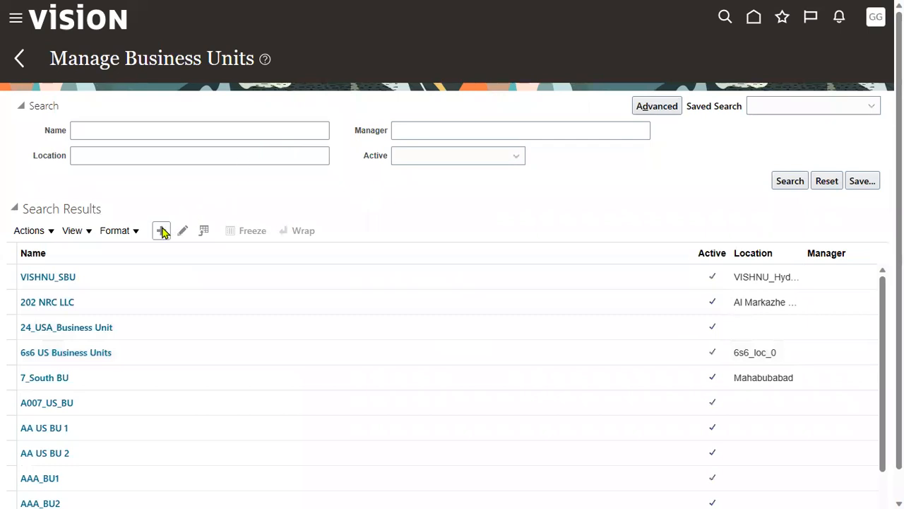
pyautogui.click(162, 231)
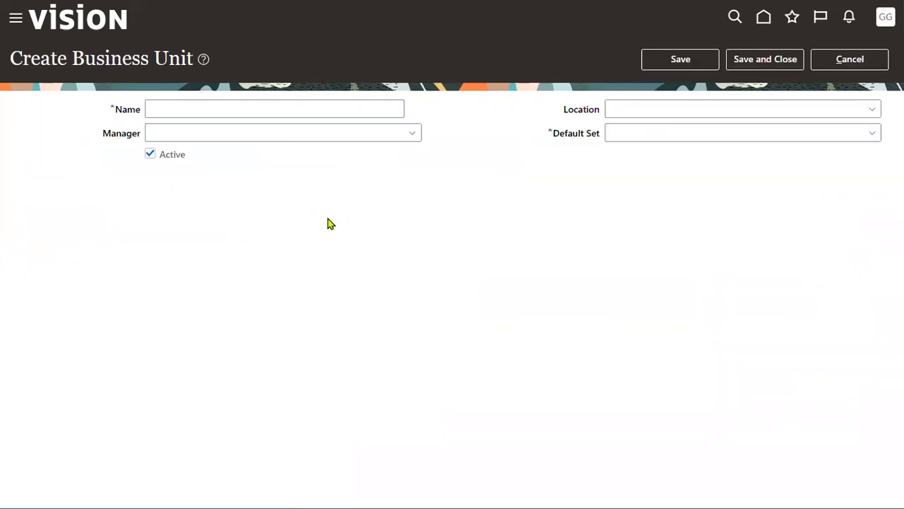
# Step: Enter name LENOVO_NY_BU, location Redwood City and default set COMMON for the business unit
pyautogui.click(239, 108)
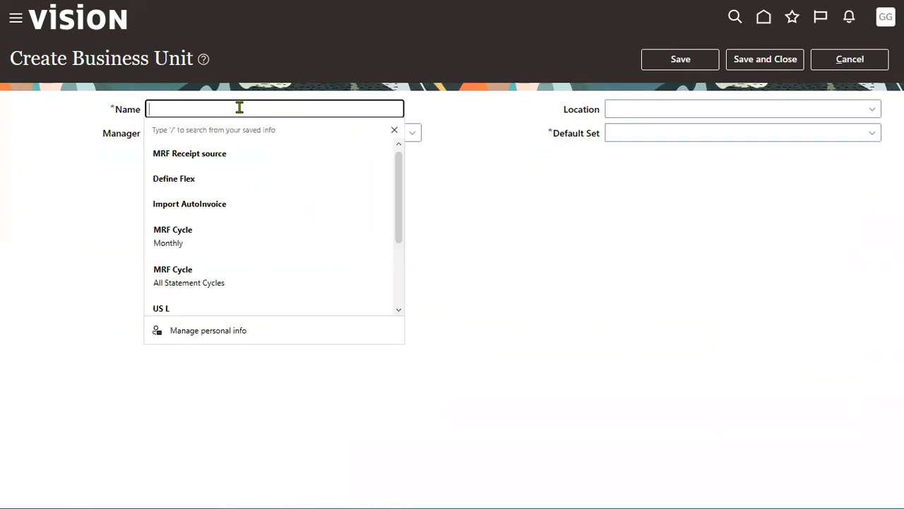
pyautogui.write('LENOVO_NY_BU')
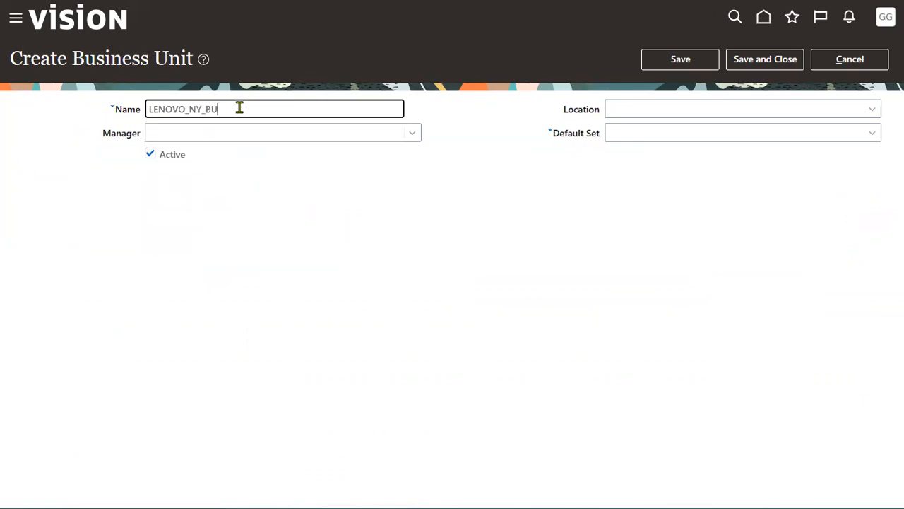
pyautogui.click(873, 109)
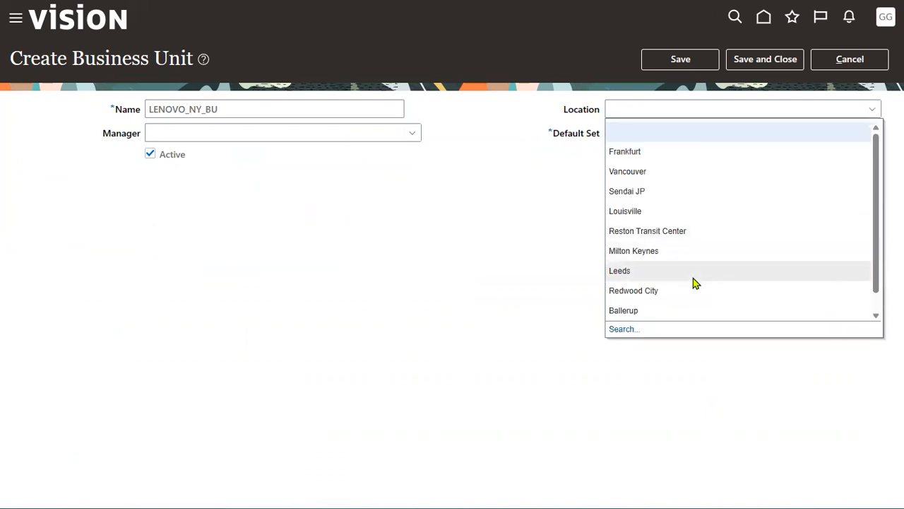
pyautogui.click(713, 132)
pyautogui.click(662, 179)
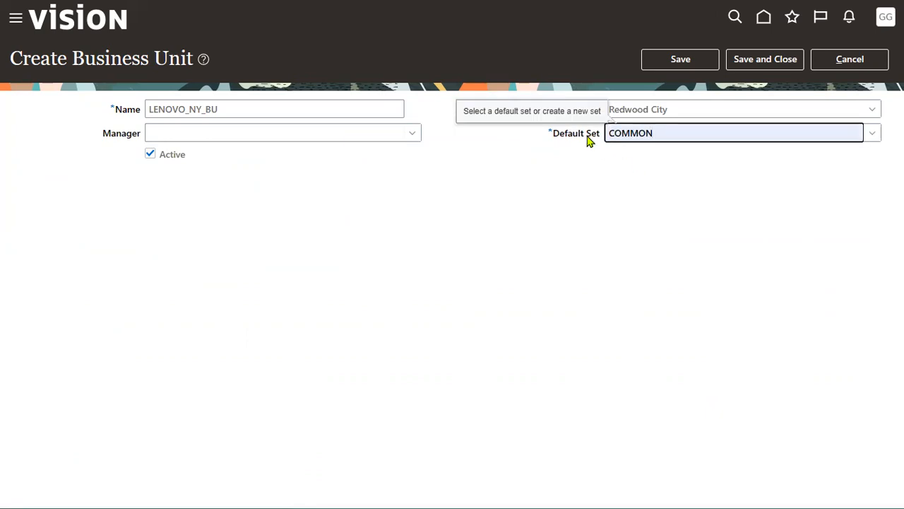
pyautogui.doubleClick(593, 137)
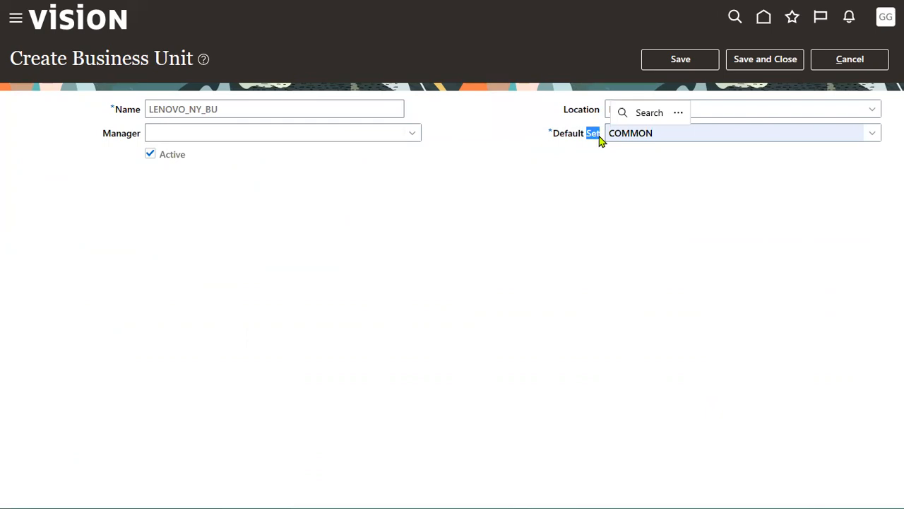
pyautogui.click(593, 266)
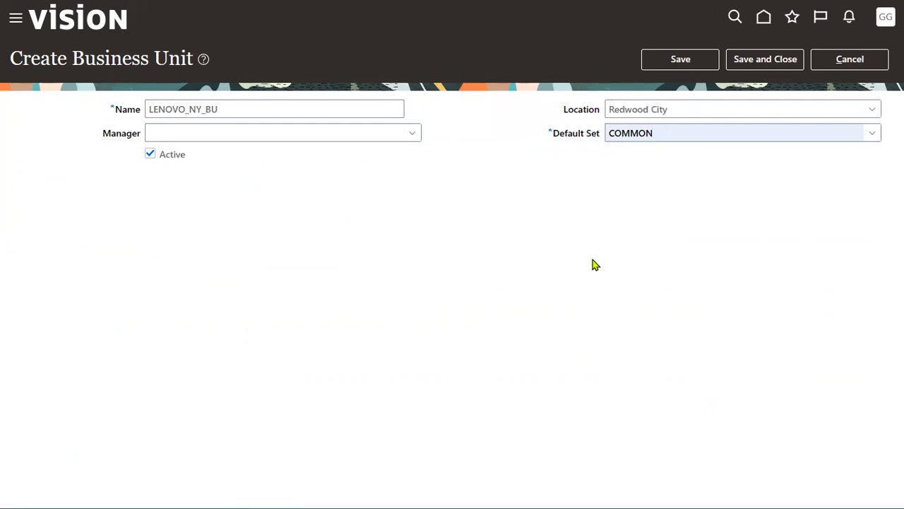
# Step: Save the LENOVO_NY_BU business unit, then save and close it
pyautogui.click(661, 62)
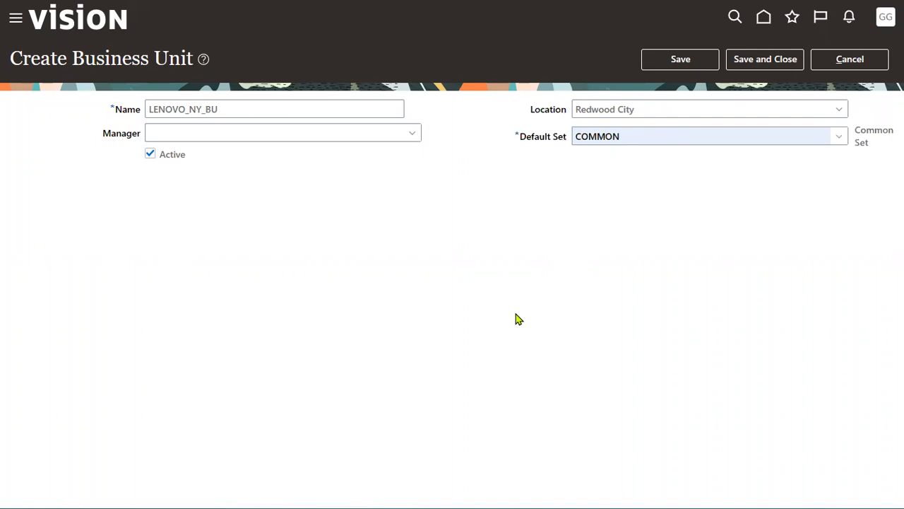
pyautogui.moveTo(74, 58); pyautogui.dragTo(192, 59)
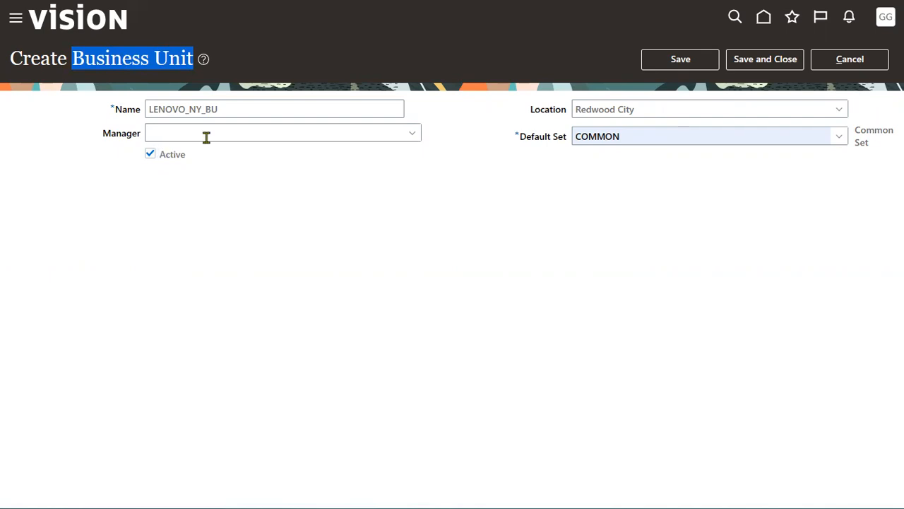
pyautogui.click(519, 186)
pyautogui.click(758, 62)
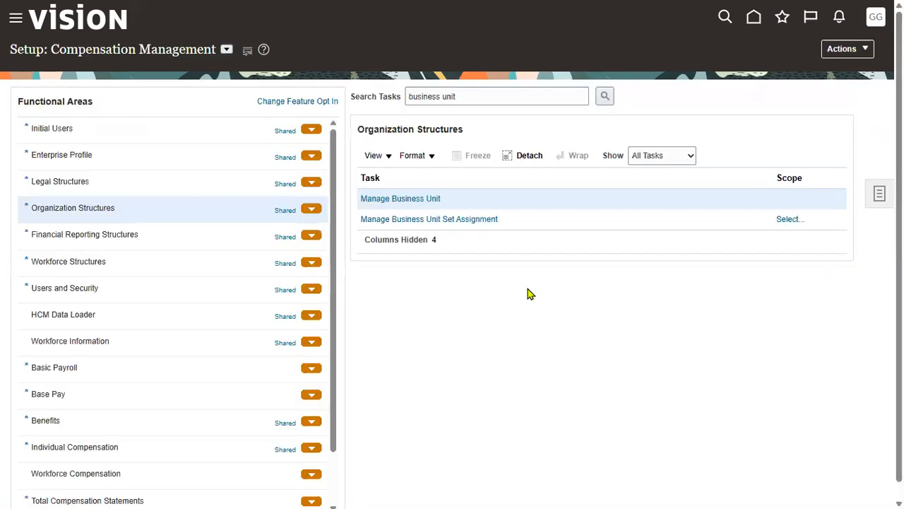
# Step: Highlight the Business Unit and Legal Entity lines in the Notepad++ plan notes
pyautogui.hotkey('alt', 'Tab')
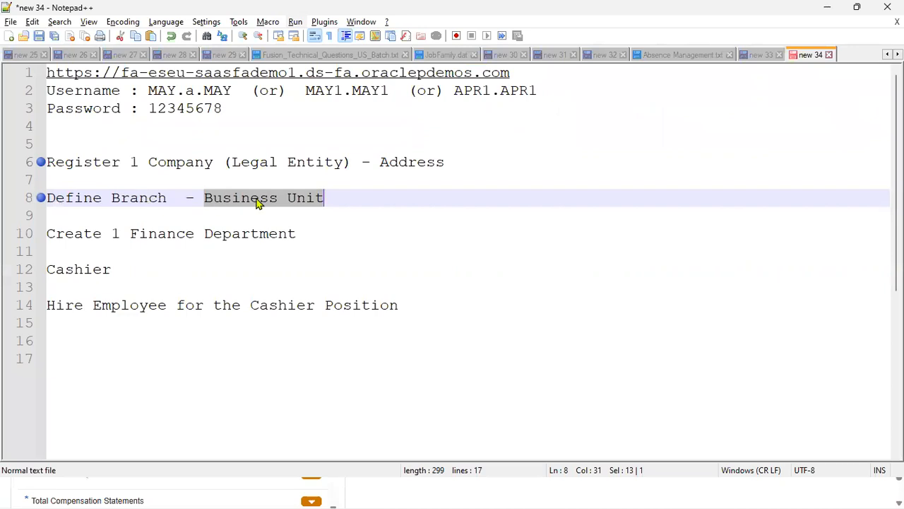
pyautogui.click(258, 204)
pyautogui.moveTo(204, 198); pyautogui.dragTo(332, 199)
pyautogui.moveTo(360, 162); pyautogui.dragTo(151, 162)
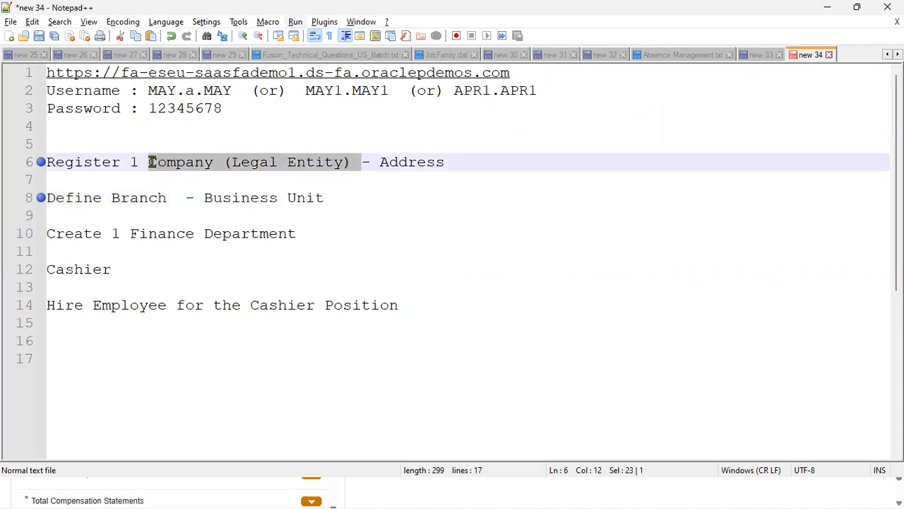
pyautogui.click(343, 198)
pyautogui.moveTo(292, 197); pyautogui.dragTo(202, 198)
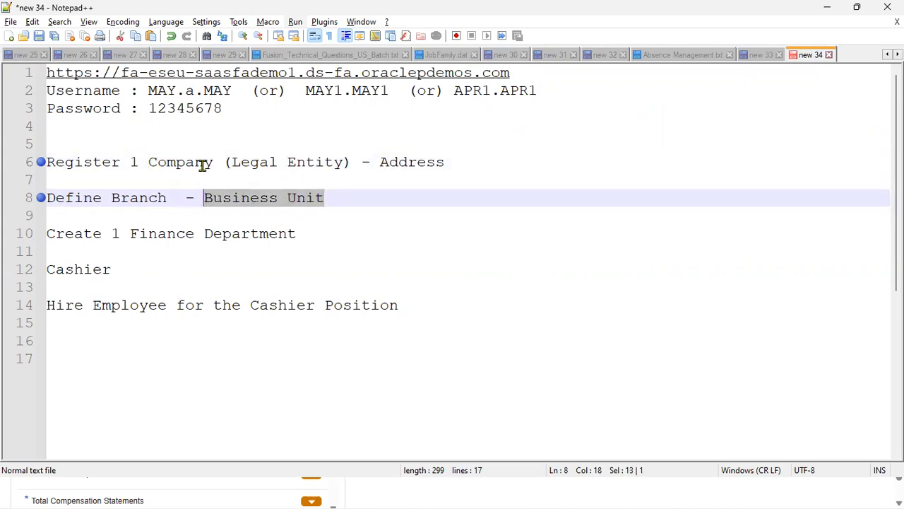
pyautogui.moveTo(214, 162); pyautogui.dragTo(353, 167)
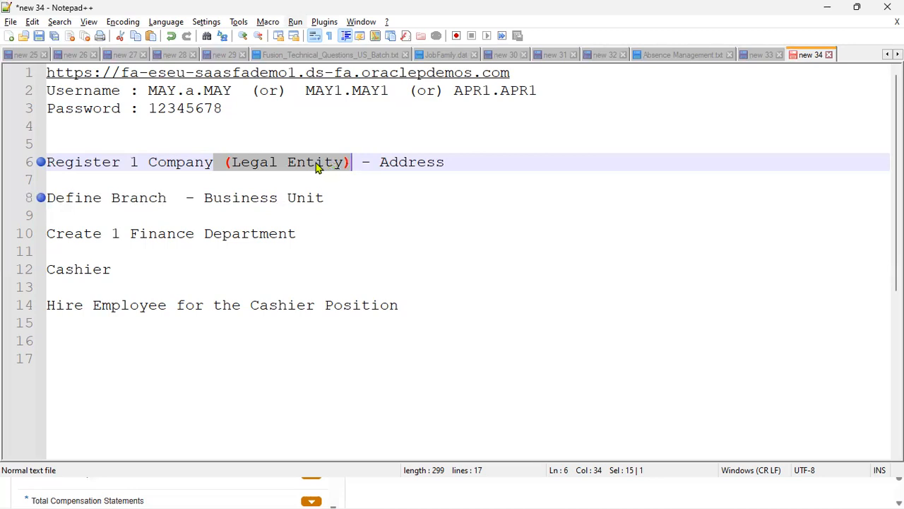
pyautogui.hotkey('alt', 'Tab')
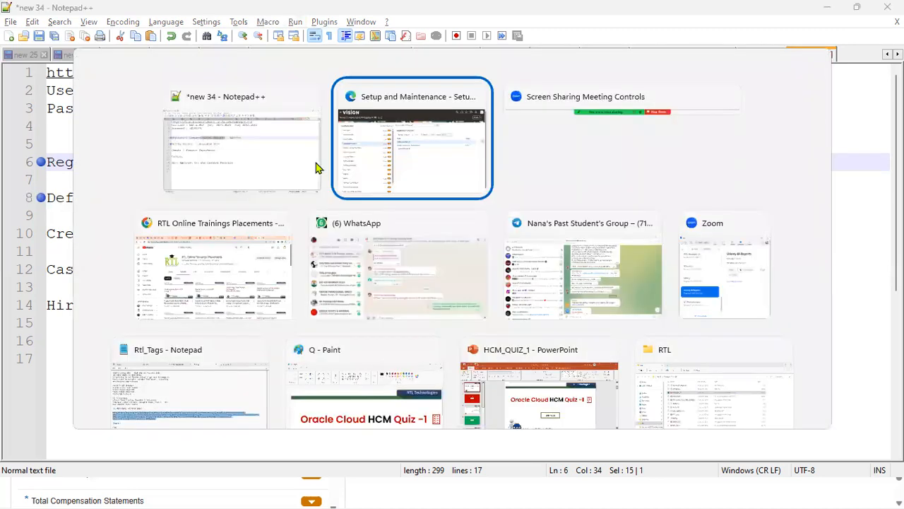
# Step: Search setup tasks for ASSIGN BUSINESS UNIT, then switch the offering to Financials
pyautogui.click(489, 103)
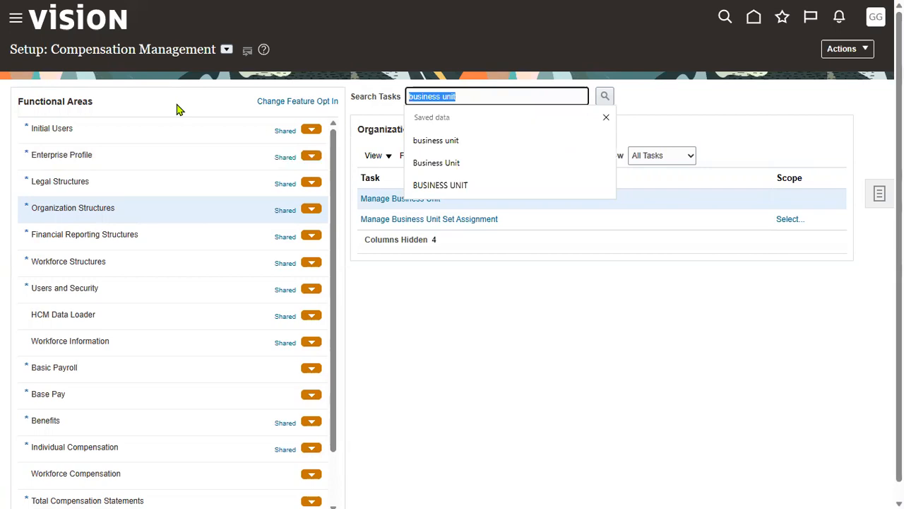
pyautogui.write('as')
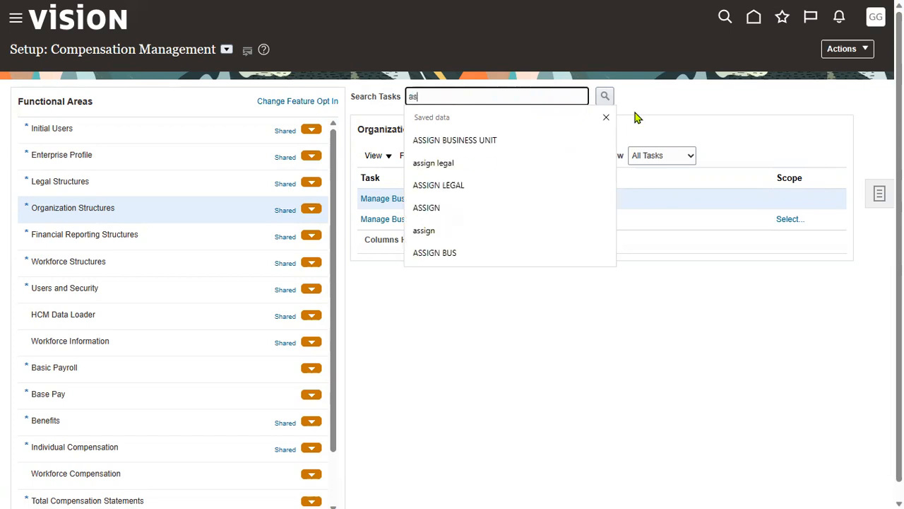
pyautogui.write('s')
pyautogui.click(466, 139)
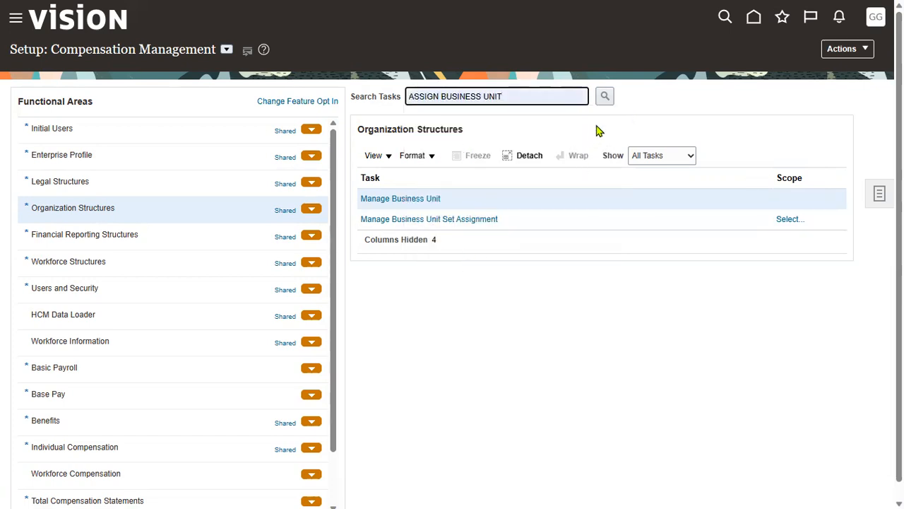
pyautogui.click(610, 100)
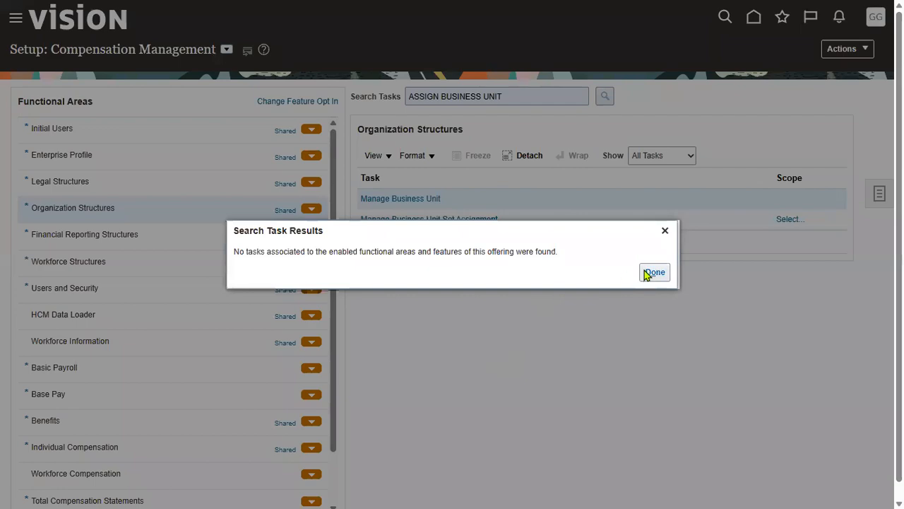
pyautogui.click(653, 272)
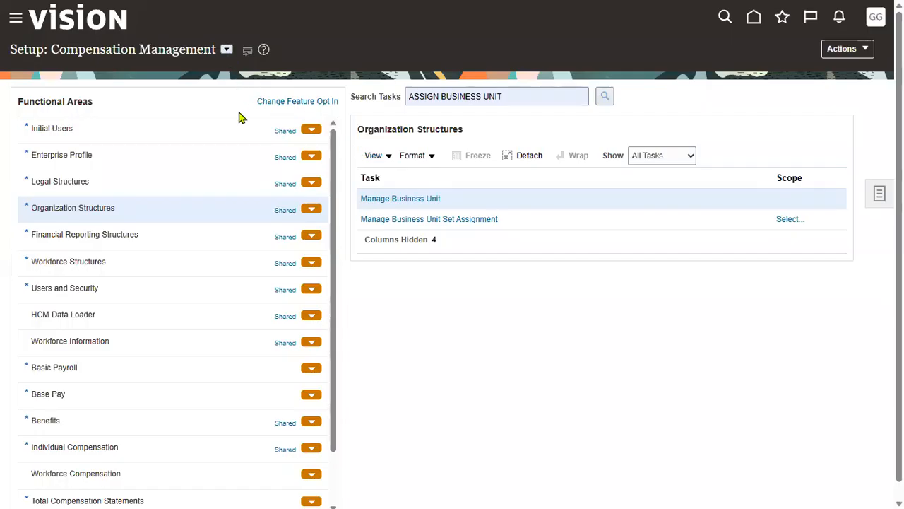
pyautogui.click(226, 49)
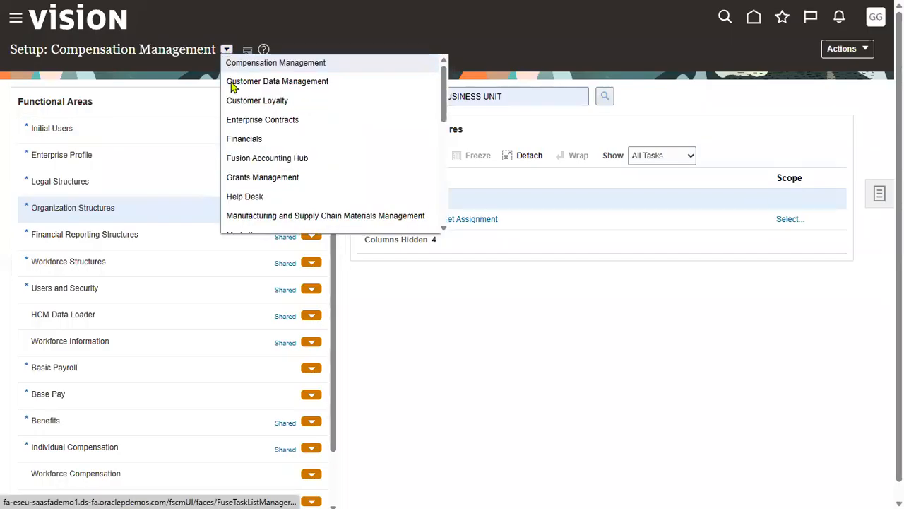
pyautogui.click(243, 139)
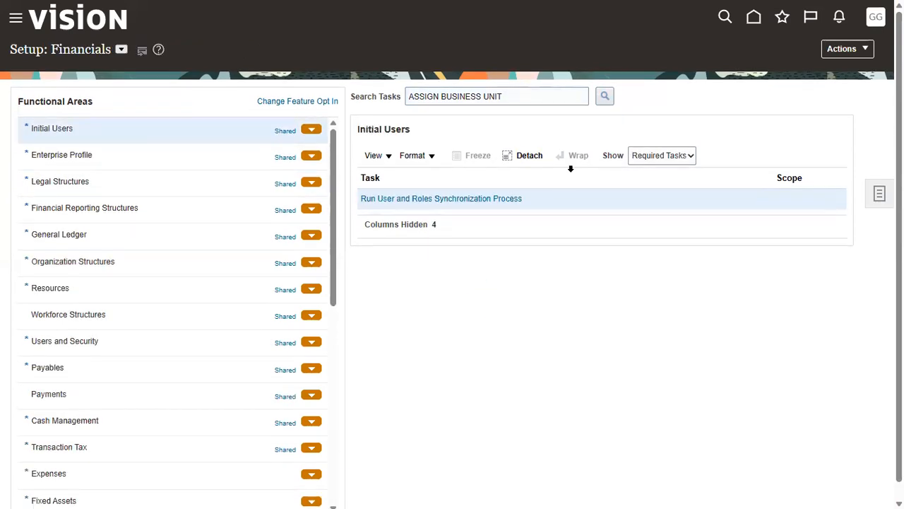
# Step: Search Financials tasks for ASSIGN BUSINESS UNIT and open the business unit scope selection
pyautogui.click(604, 101)
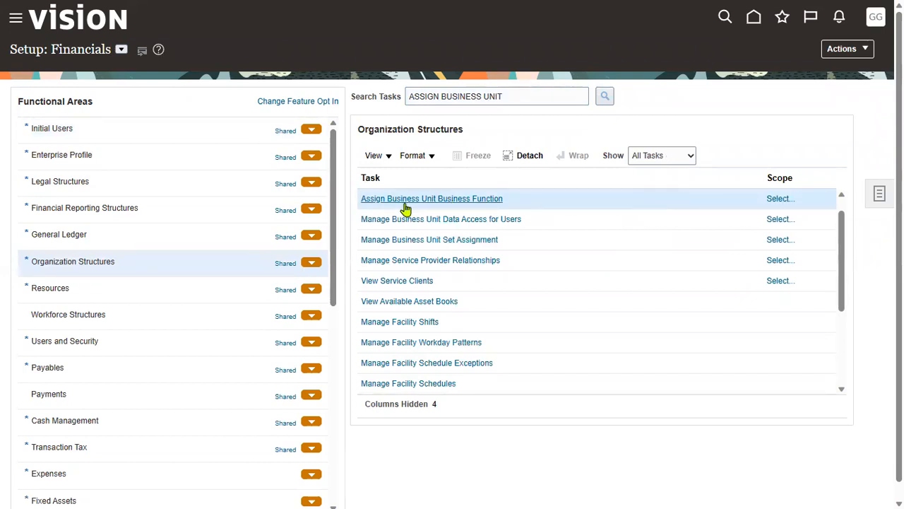
pyautogui.click(770, 200)
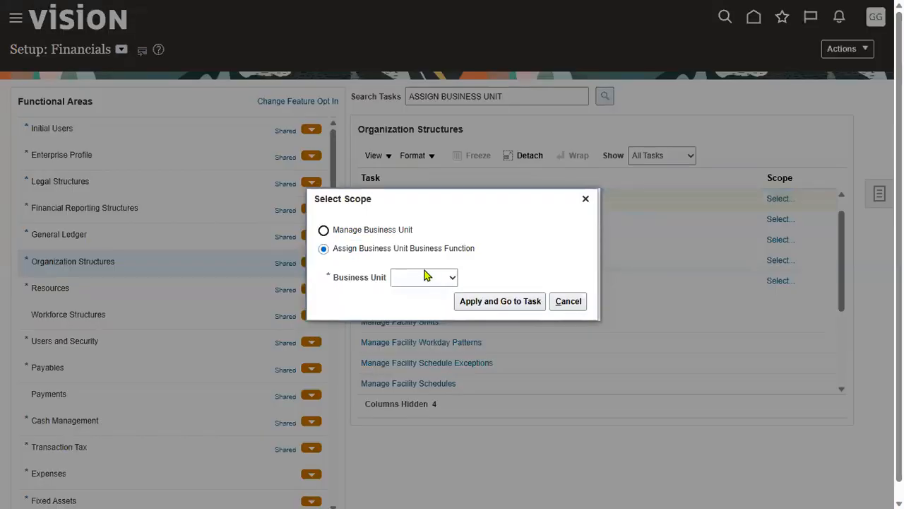
pyautogui.click(424, 278)
pyautogui.click(418, 315)
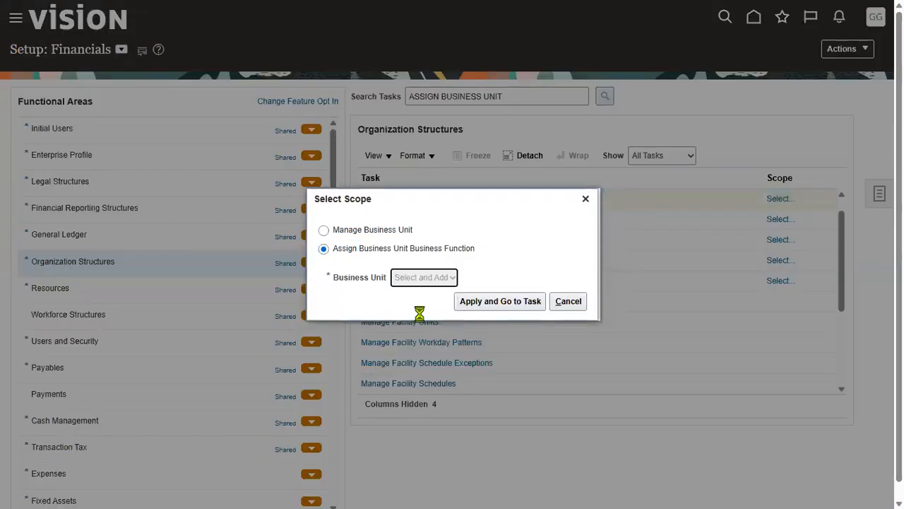
pyautogui.click(502, 303)
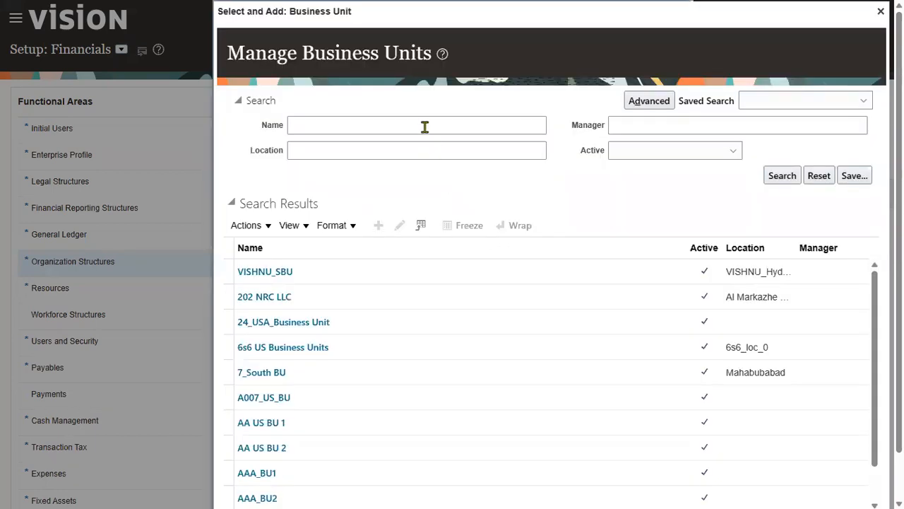
# Step: Search LENO, pick LENOVO_NY_BU as the scope, and save and close
pyautogui.click(424, 126)
pyautogui.write('LENO')
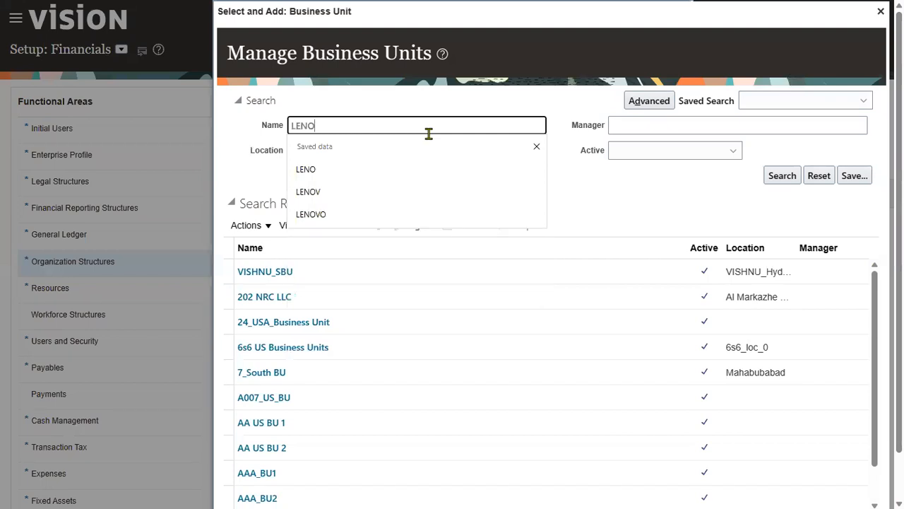
pyautogui.click(777, 176)
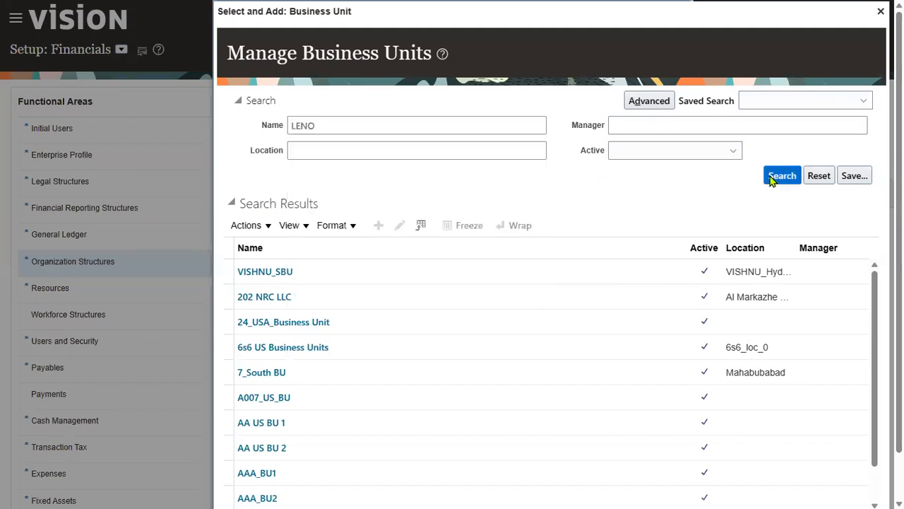
pyautogui.click(537, 303)
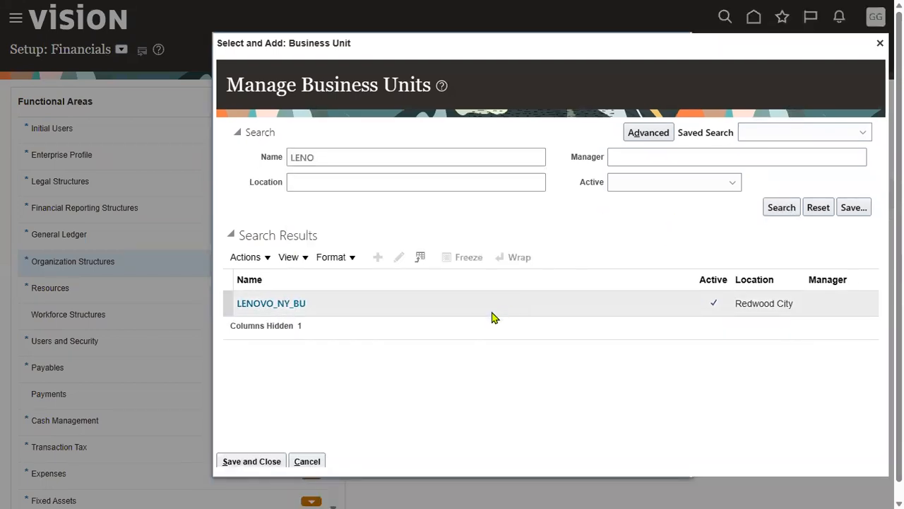
pyautogui.click(253, 463)
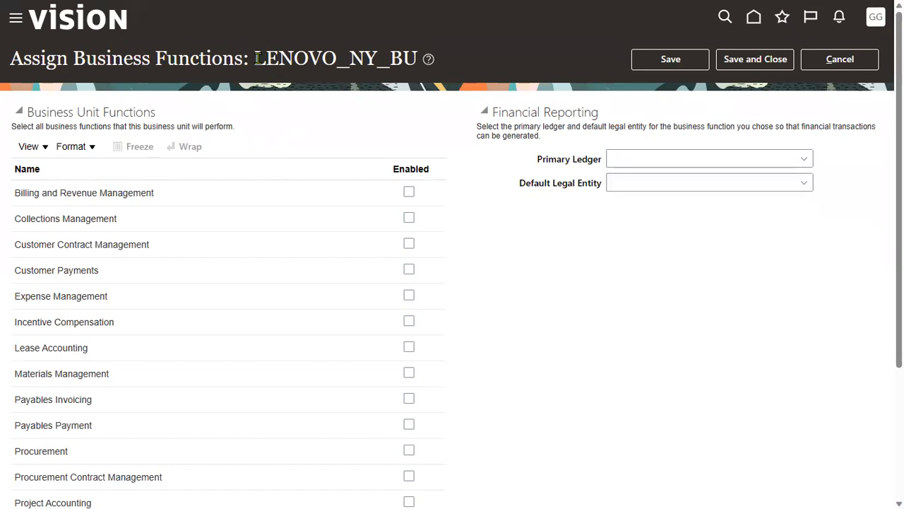
pyautogui.moveTo(258, 59); pyautogui.dragTo(415, 64)
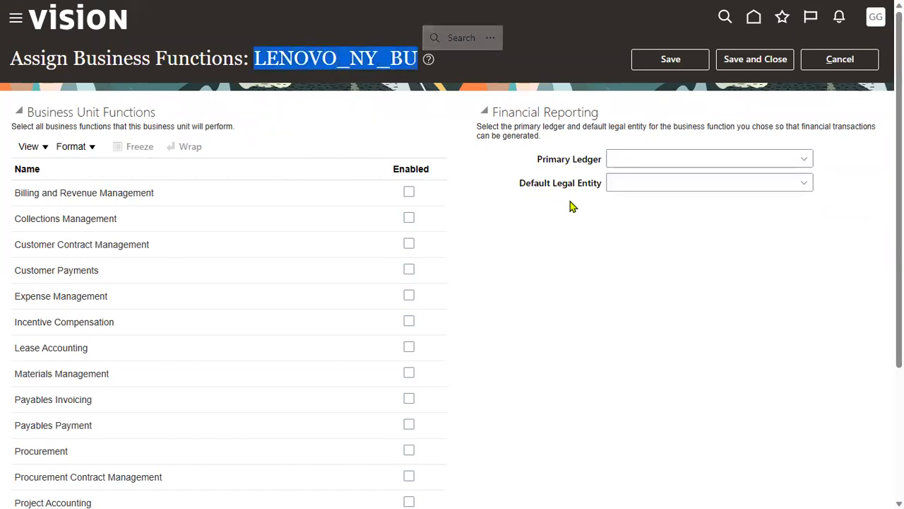
# Step: Dismiss the PrimaryLedgerId required error and cancel out of the LENOVO_NY_BU assignment page
pyautogui.moveTo(554, 186); pyautogui.dragTo(602, 169)
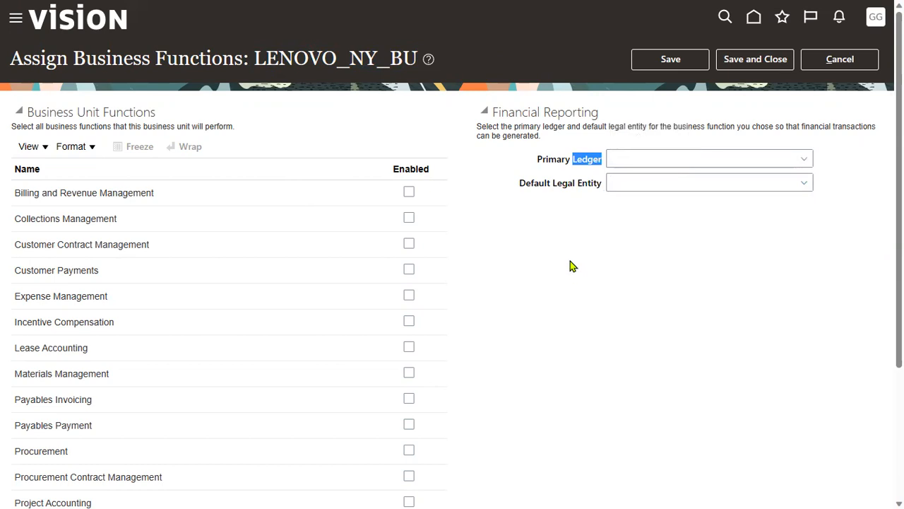
pyautogui.click(801, 192)
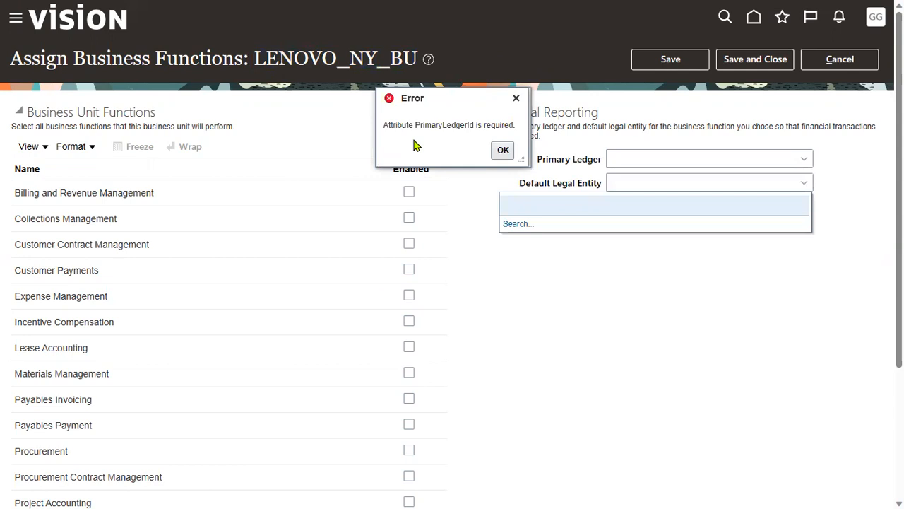
pyautogui.click(501, 150)
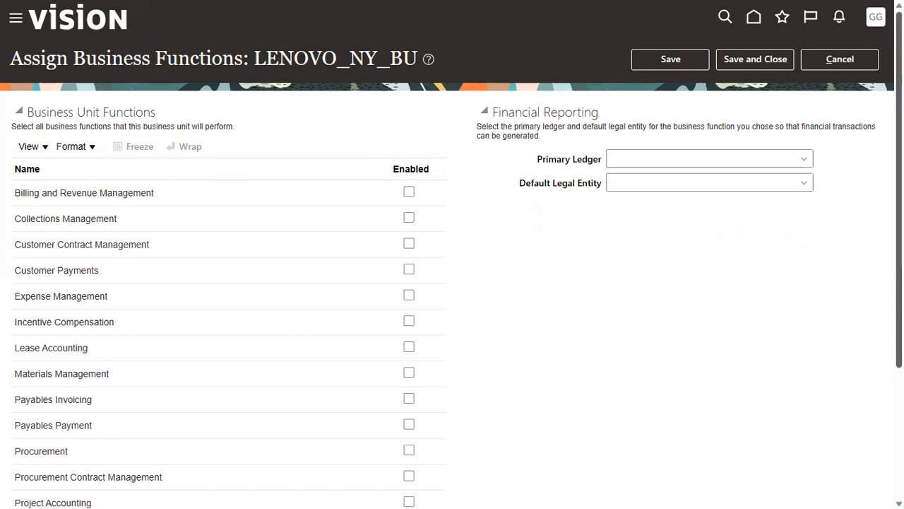
pyautogui.click(858, 58)
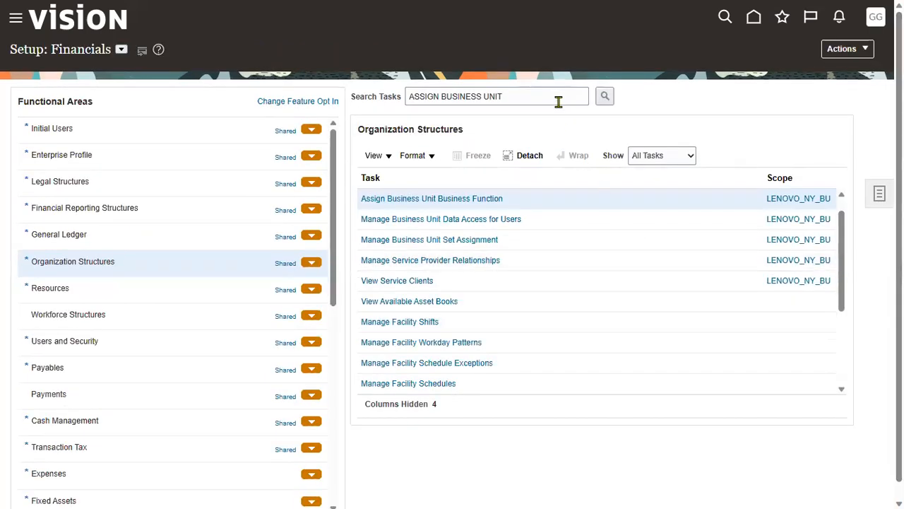
# Step: Search tasks for Assign Legal Entities and open its primary ledger scope selection
pyautogui.moveTo(555, 97); pyautogui.dragTo(25, 93)
pyautogui.write('A')
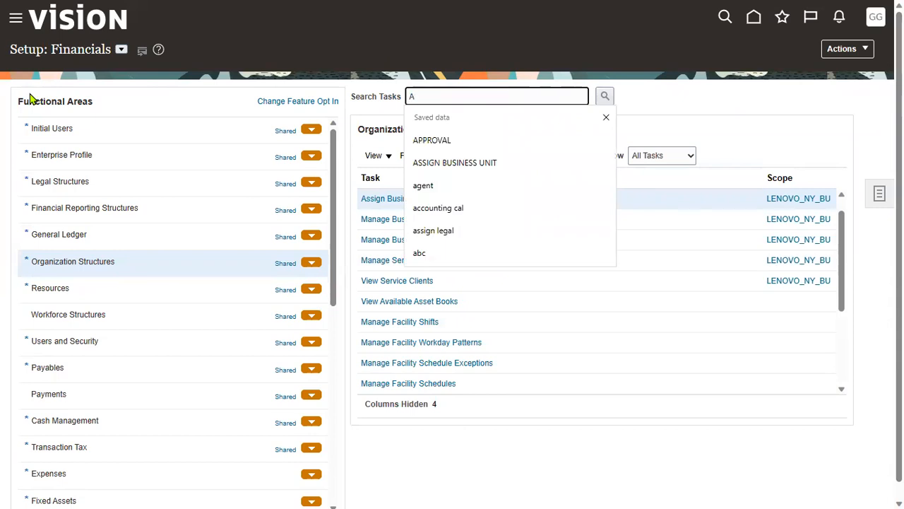
pyautogui.write('SSIGN LEGAL')
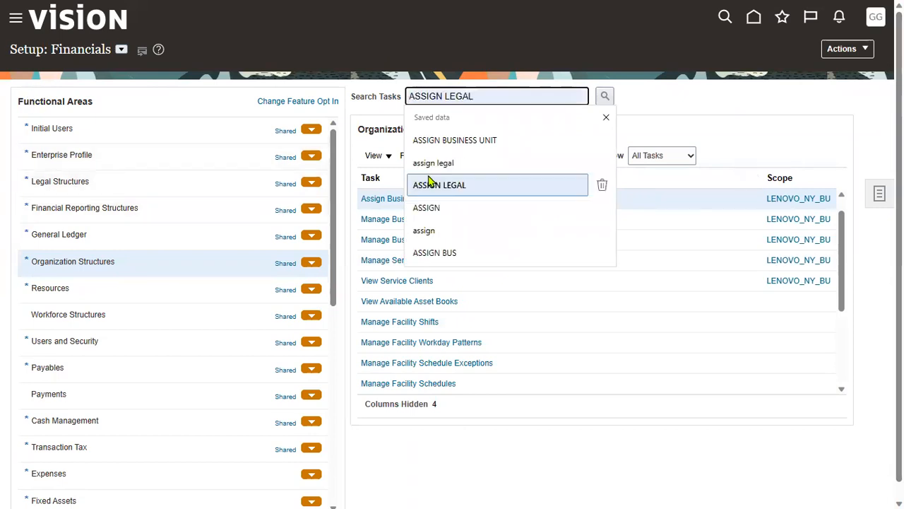
pyautogui.click(431, 163)
pyautogui.click(604, 96)
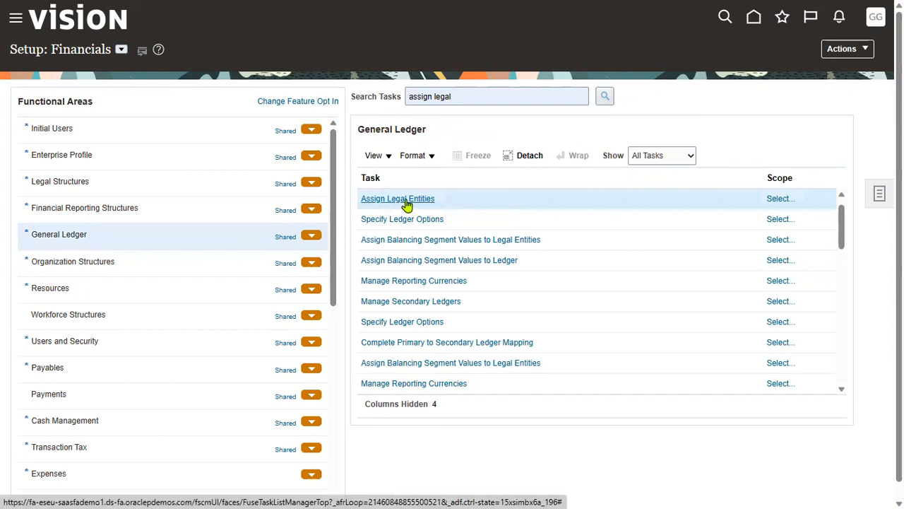
pyautogui.click(781, 199)
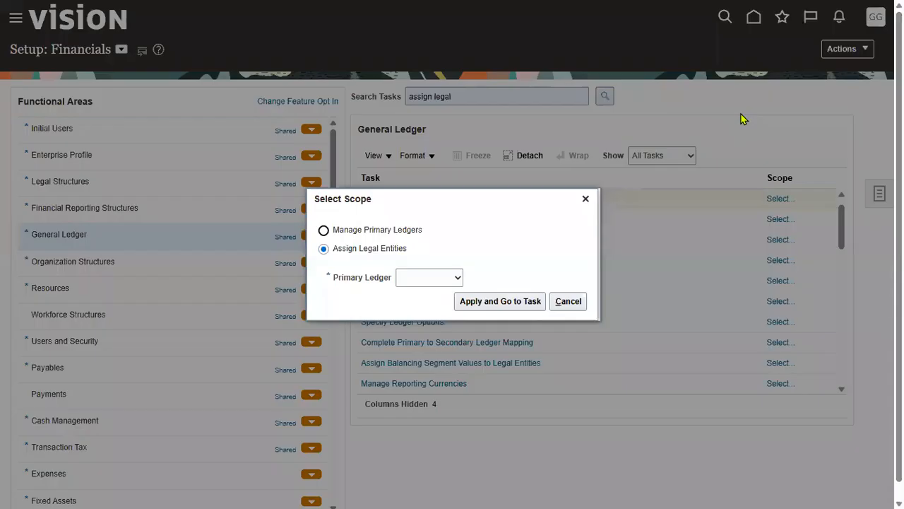
pyautogui.click(430, 279)
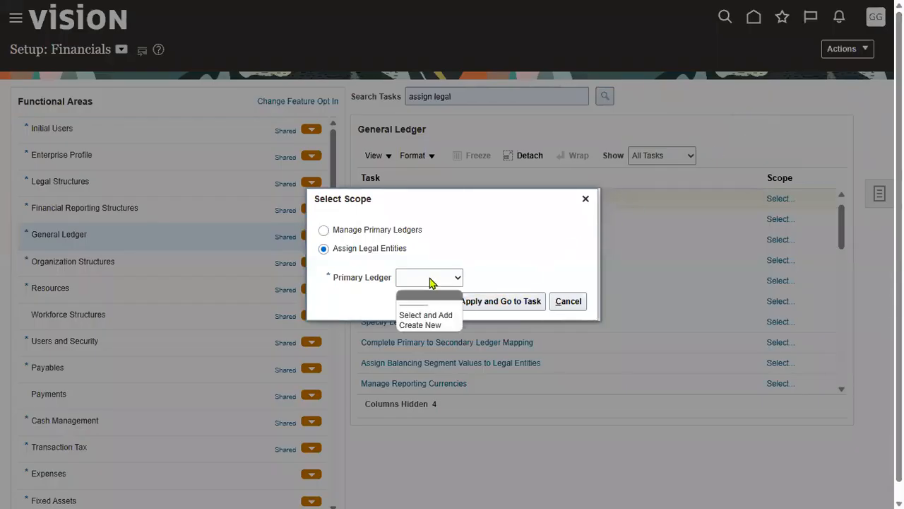
pyautogui.click(422, 313)
pyautogui.click(512, 303)
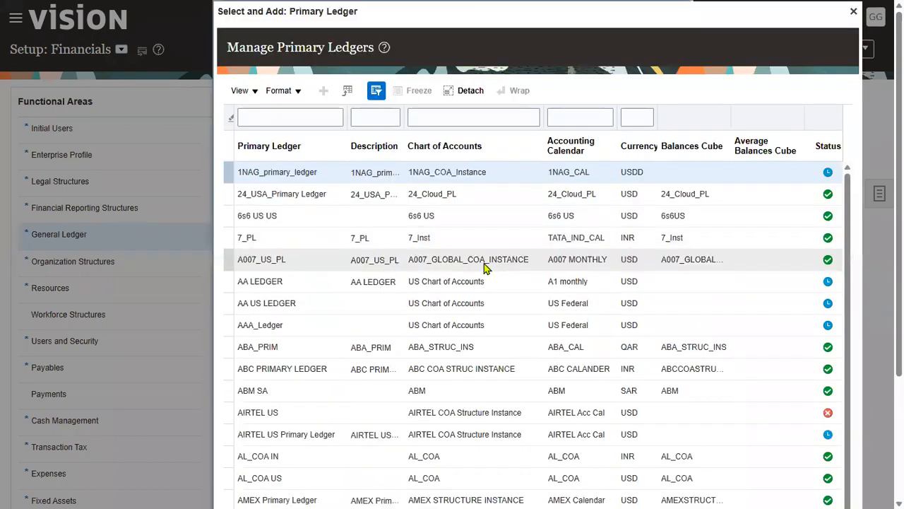
# Step: Filter the ledgers to US Primary Ledger, select it, and save and close
pyautogui.click(302, 118)
pyautogui.write('US P')
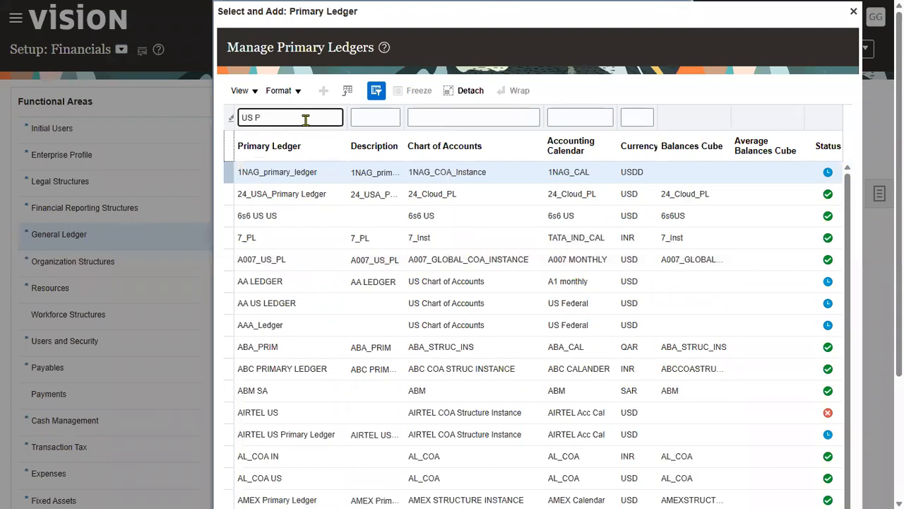
pyautogui.press('Return')
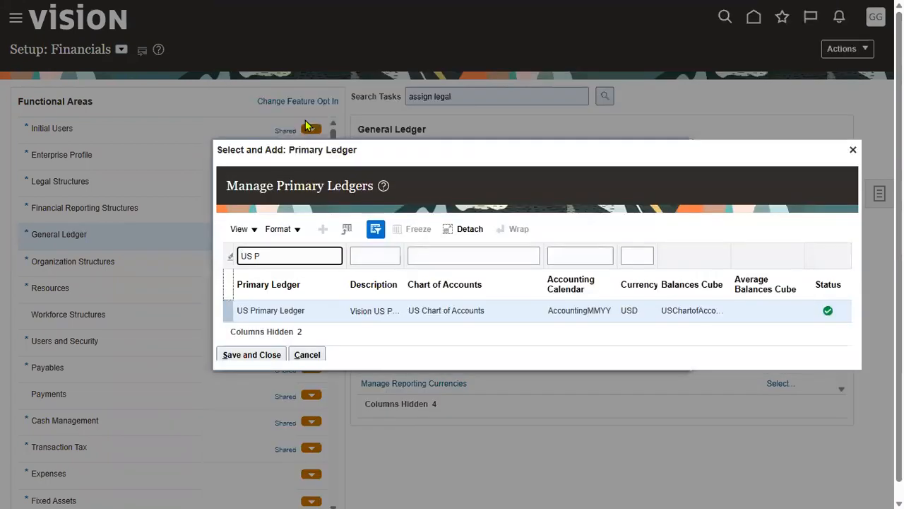
pyautogui.click(297, 311)
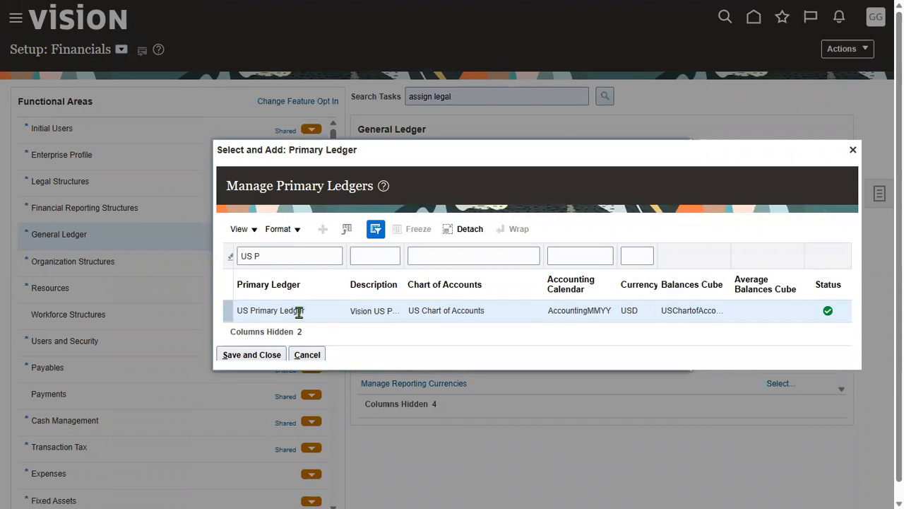
pyautogui.click(262, 357)
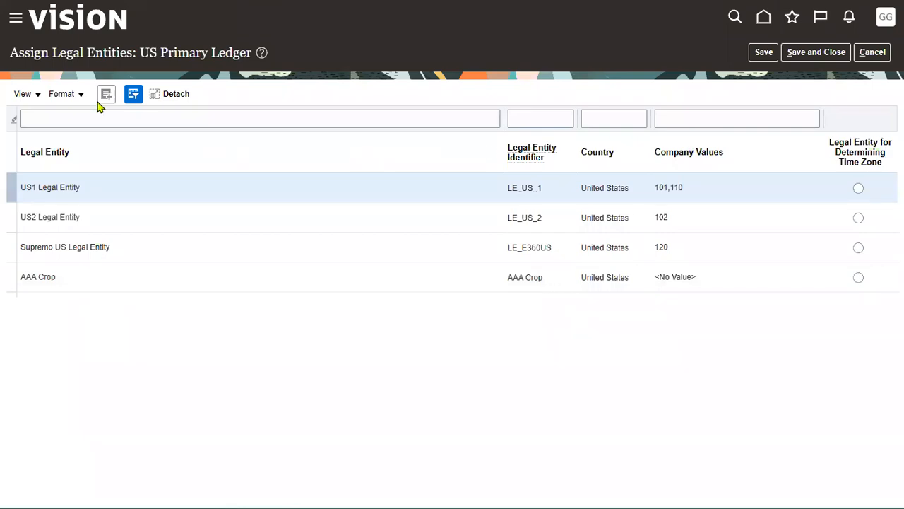
# Step: Add a row, search legal entities for LENOVO, and select LENOVO Corp USA
pyautogui.moveTo(139, 54); pyautogui.dragTo(247, 57)
pyautogui.click(400, 35)
pyautogui.moveTo(122, 23); pyautogui.dragTo(293, 71)
pyautogui.moveTo(15, 130)
pyautogui.mouseDown()
pyautogui.moveTo(99, 265)
pyautogui.moveTo(119, 344)
pyautogui.mouseUp()
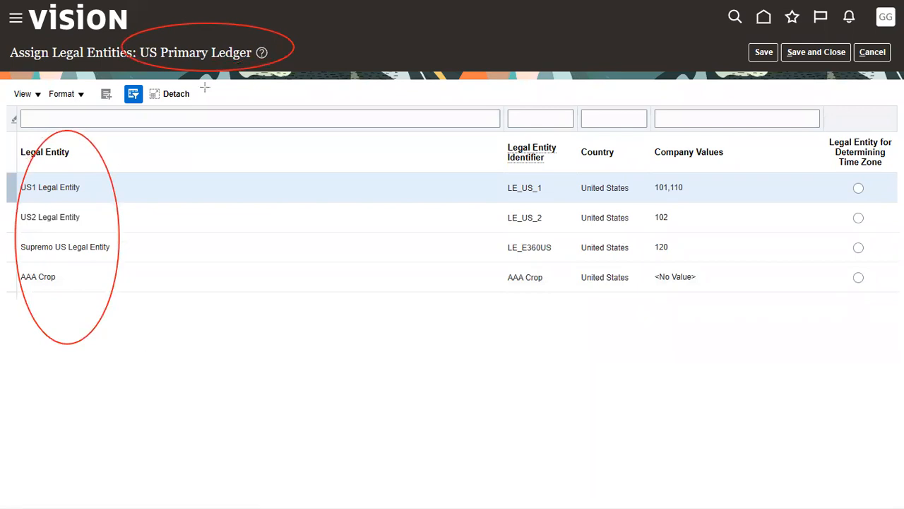
pyautogui.click(107, 94)
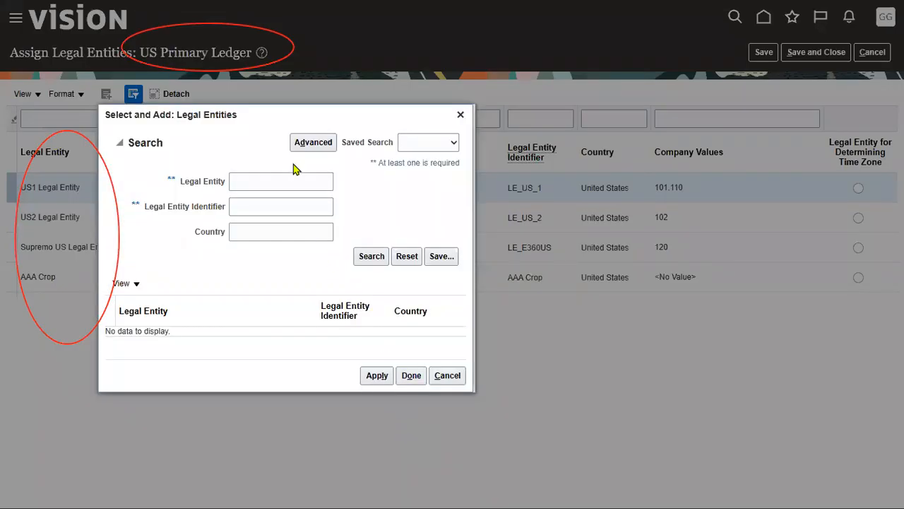
pyautogui.click(288, 181)
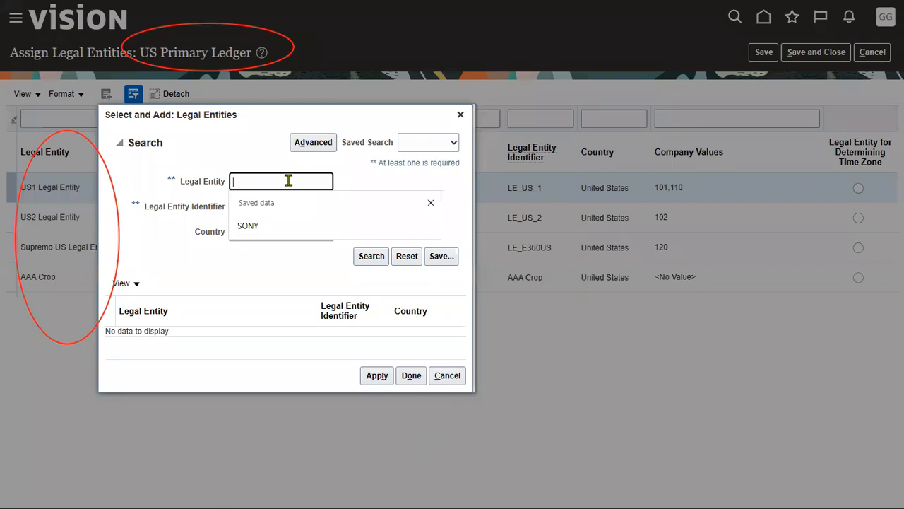
pyautogui.write('LENOVO')
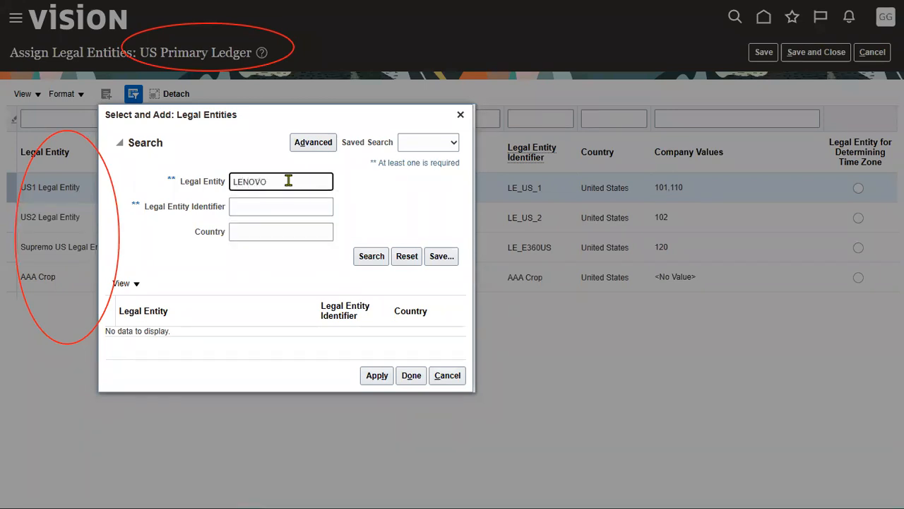
pyautogui.click(364, 257)
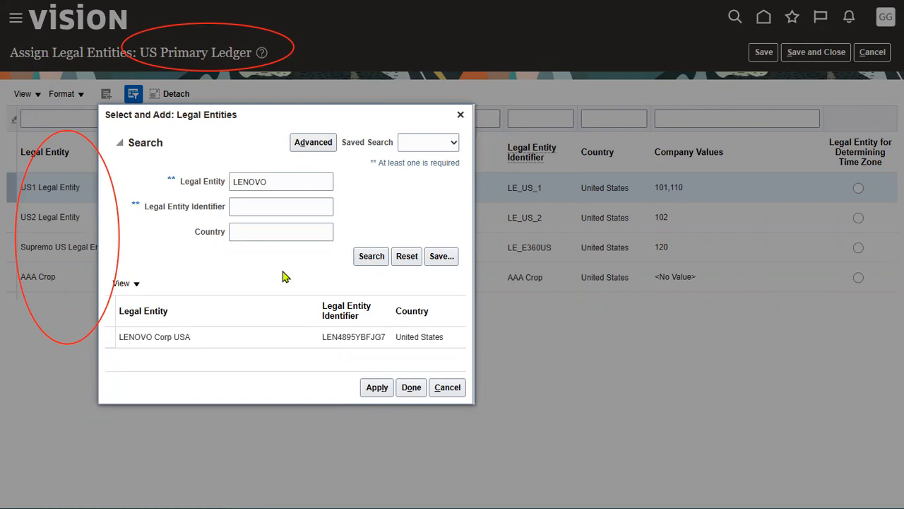
pyautogui.click(278, 335)
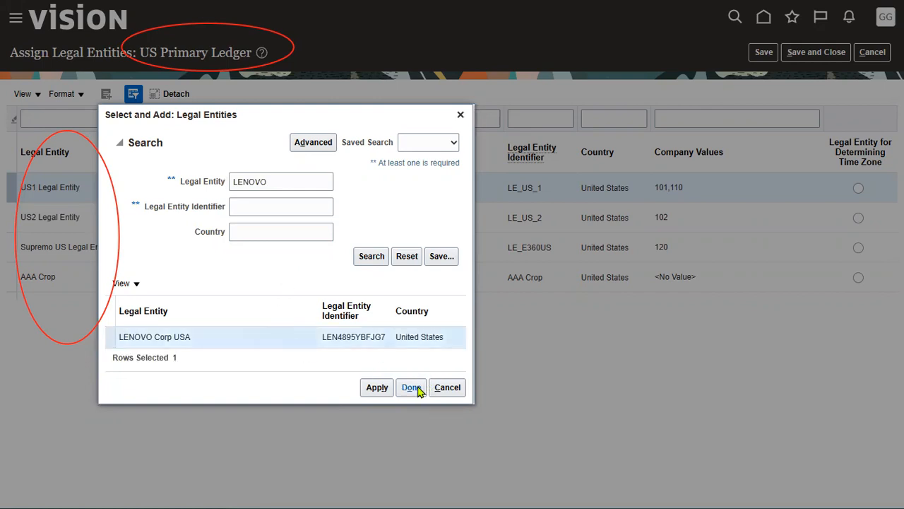
pyautogui.click(414, 388)
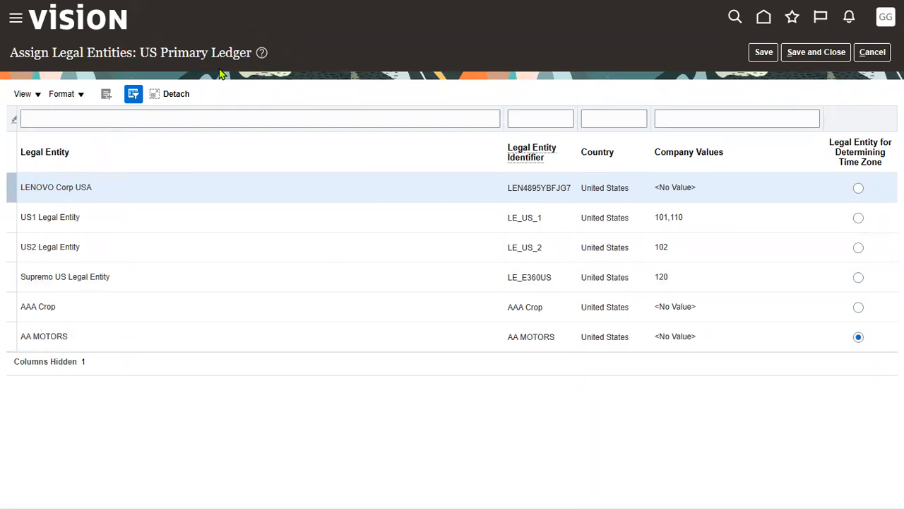
# Step: Save the legal entity assignment, acknowledging the balancing segment warning, and close the page
pyautogui.click(763, 52)
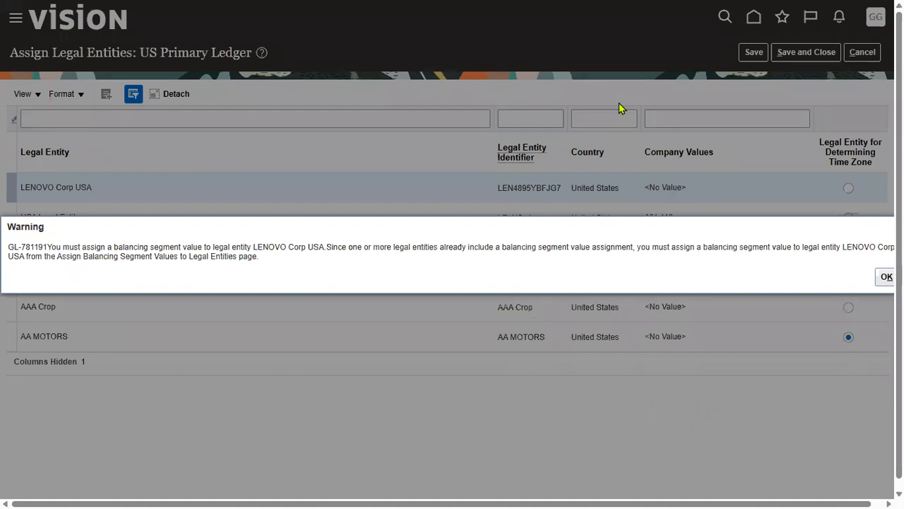
pyautogui.press('Return')
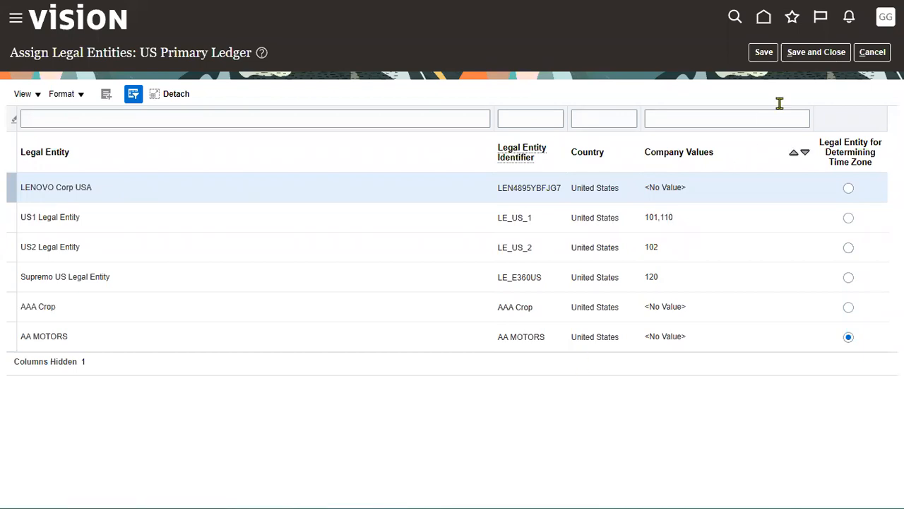
pyautogui.click(816, 52)
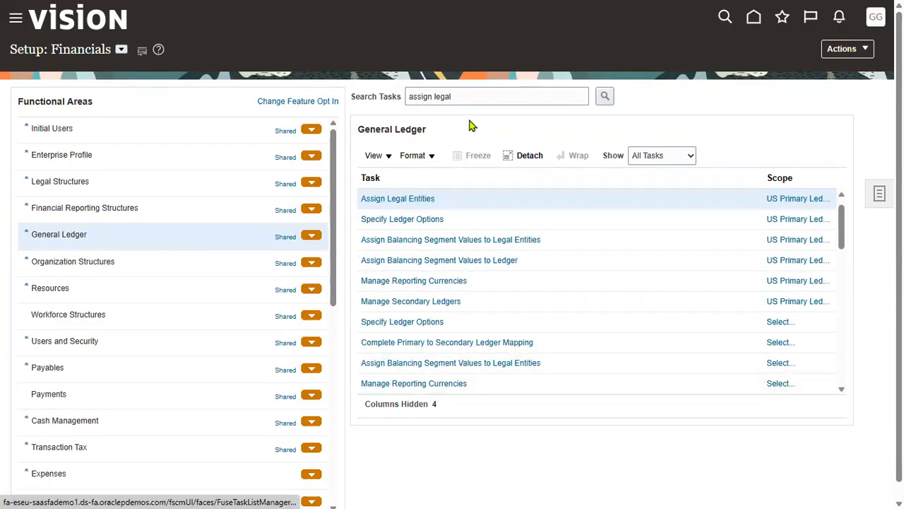
# Step: Search tasks for ASSIGN BUSINESS UNIT and open business function assignment for LENOVO_NY_BU
pyautogui.click(380, 97)
pyautogui.write('ASSIGN BUSINESS UNIT')
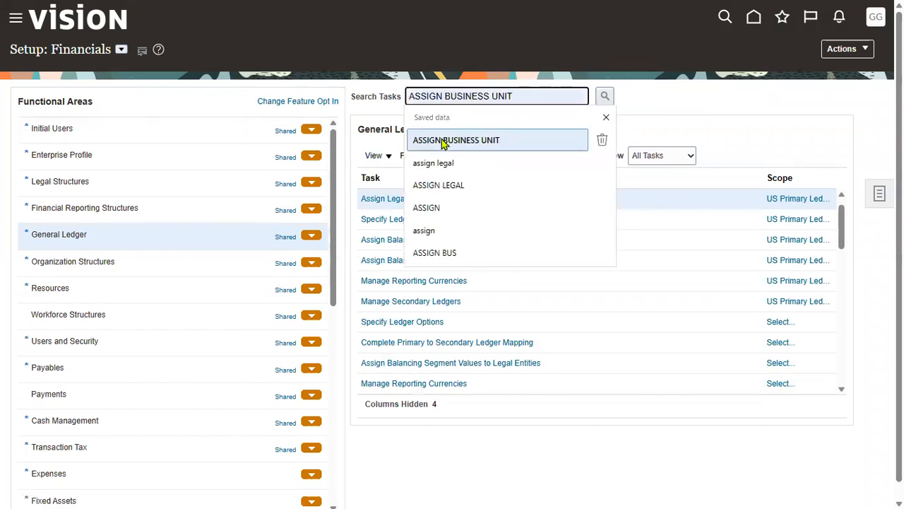
pyautogui.click(444, 140)
pyautogui.click(609, 99)
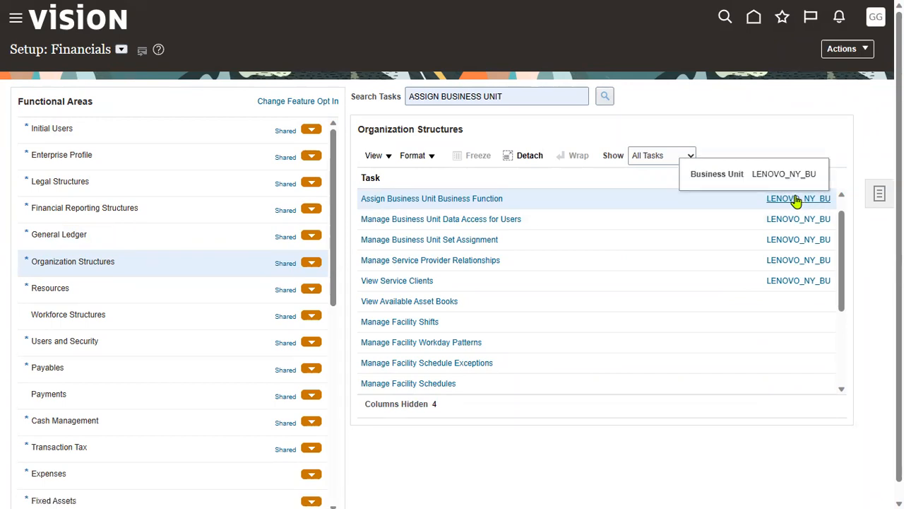
pyautogui.click(452, 200)
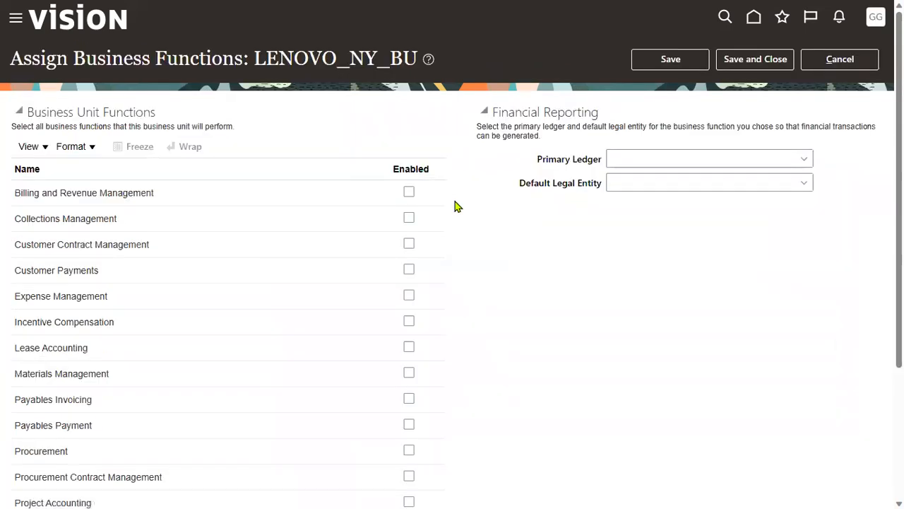
# Step: Search the primary ledgers for 'US P' from the Primary Ledger field
pyautogui.moveTo(254, 58); pyautogui.dragTo(410, 59)
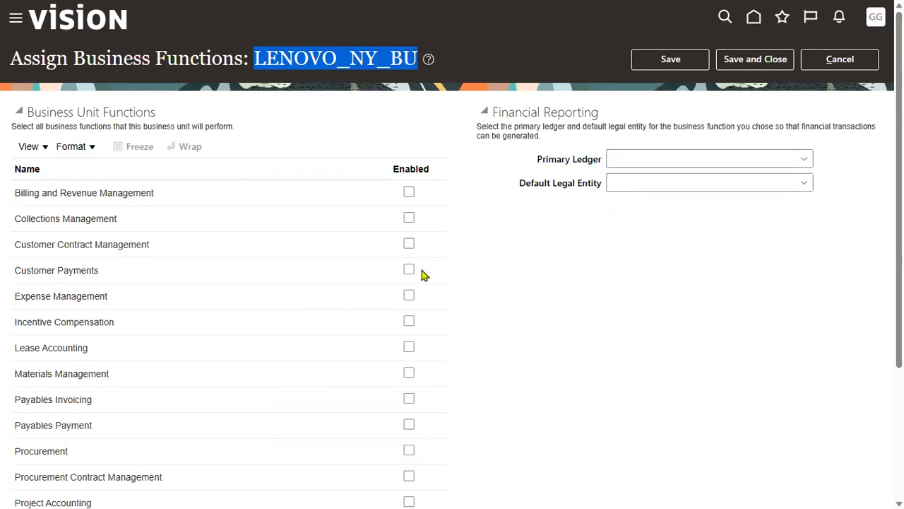
pyautogui.click(518, 322)
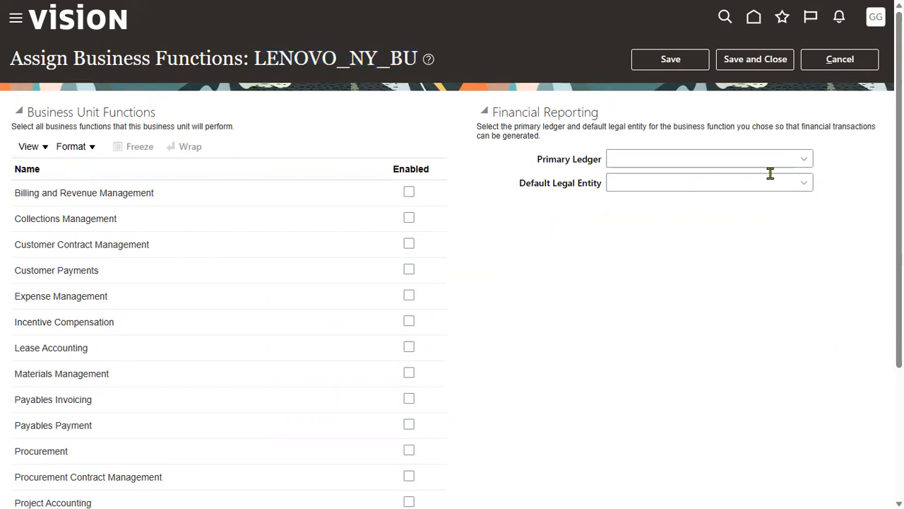
pyautogui.click(804, 162)
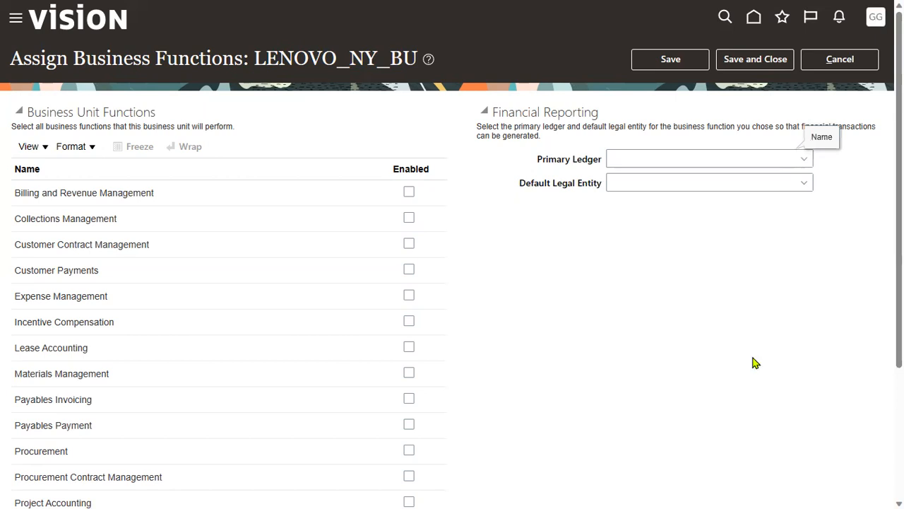
pyautogui.click(516, 378)
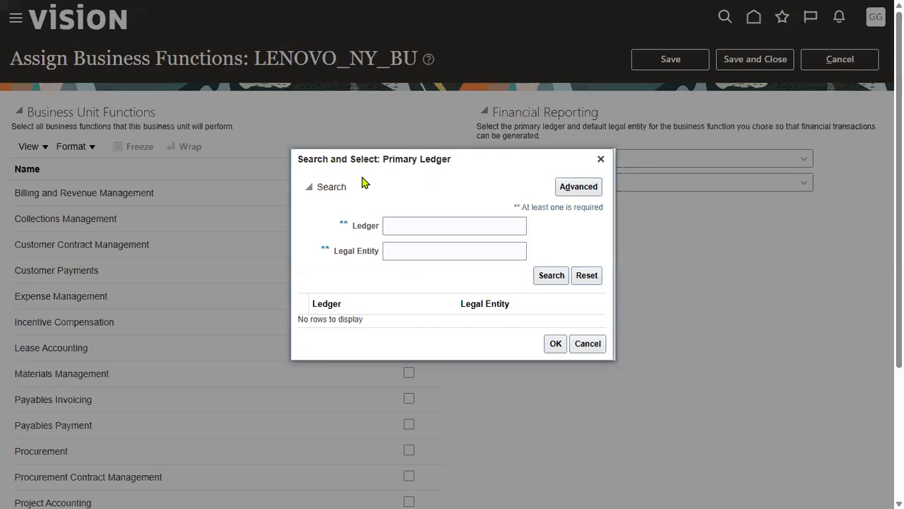
pyautogui.click(401, 223)
pyautogui.write('US P')
pyautogui.press('Return')
# Step: Select US Primary Ledger with legal entity LENOVO Corp USA and accept it
pyautogui.click(485, 372)
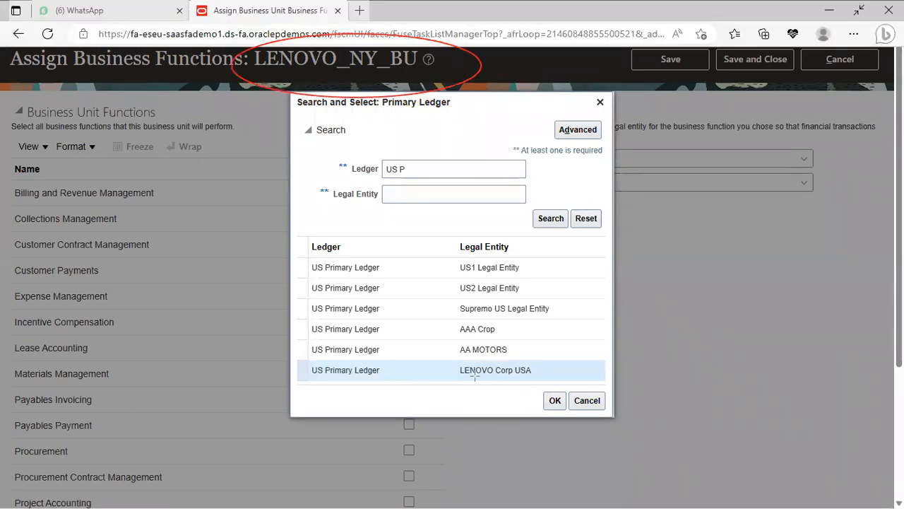
pyautogui.moveTo(445, 355); pyautogui.dragTo(557, 382)
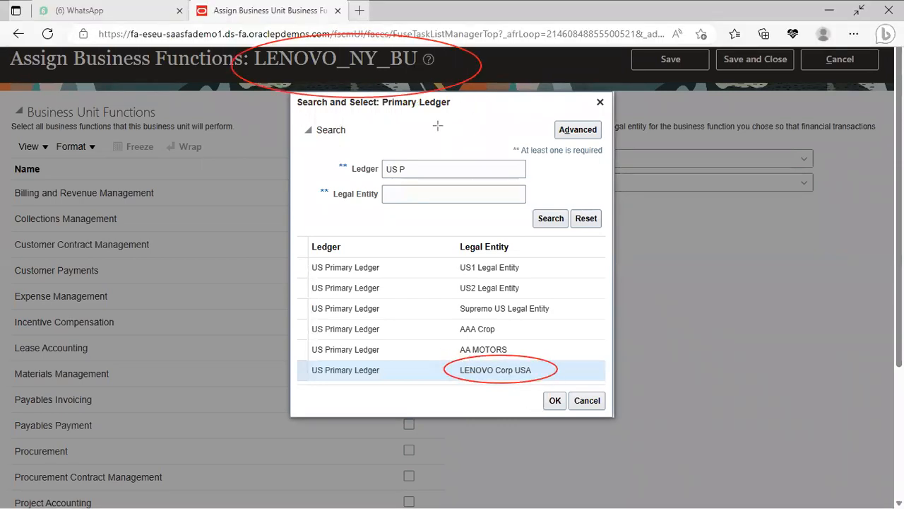
pyautogui.moveTo(463, 371); pyautogui.dragTo(386, 373)
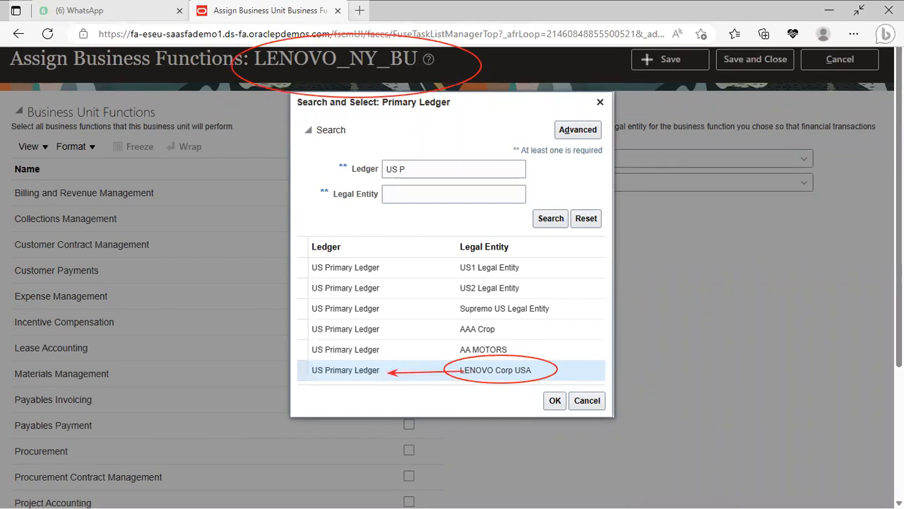
pyautogui.press('Escape')
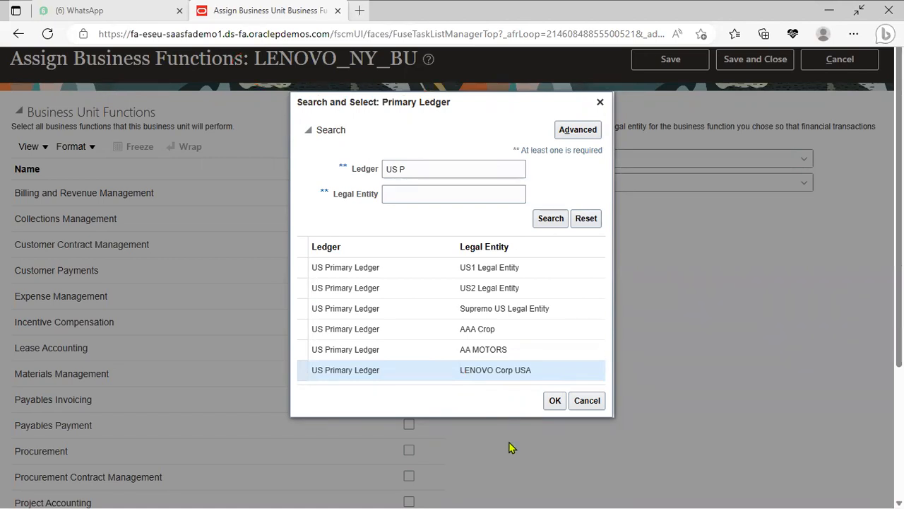
pyautogui.click(554, 401)
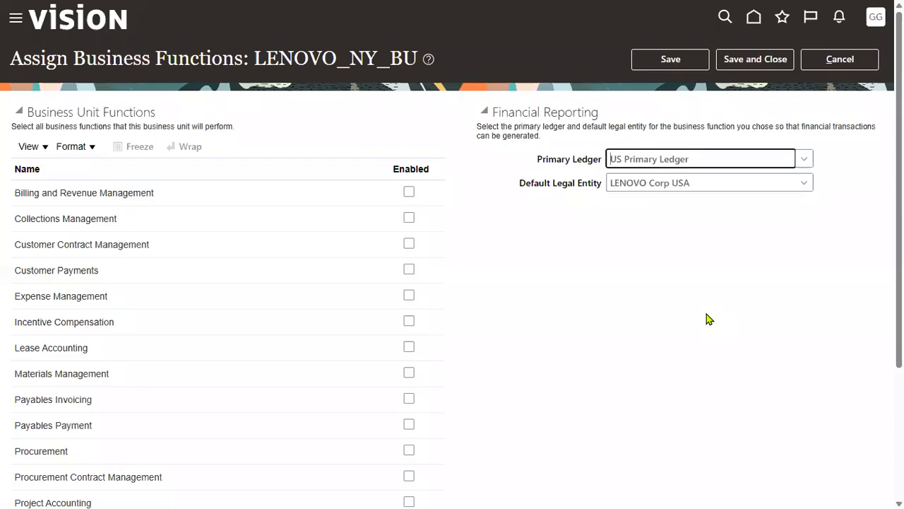
# Step: Save and close the LENOVO_NY_BU assignment, then return to the Notepad++ notes
pyautogui.click(682, 61)
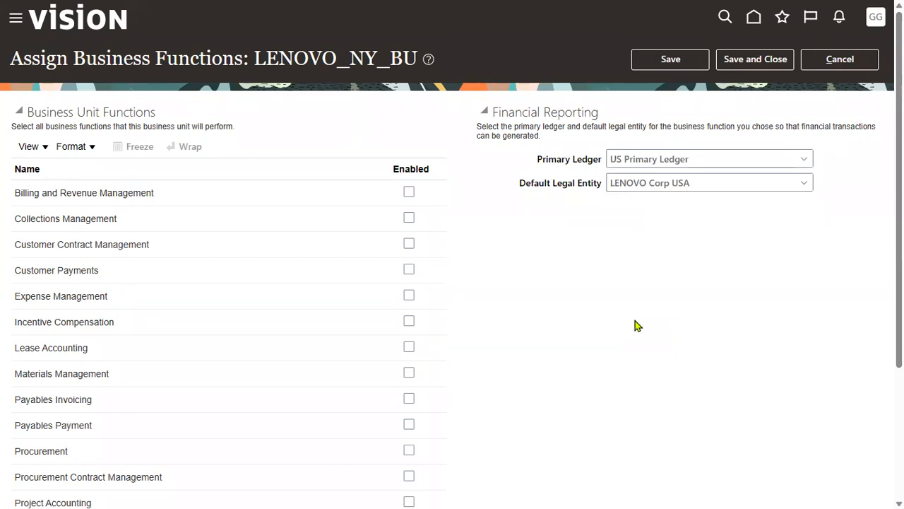
pyautogui.moveTo(254, 58); pyautogui.dragTo(412, 60)
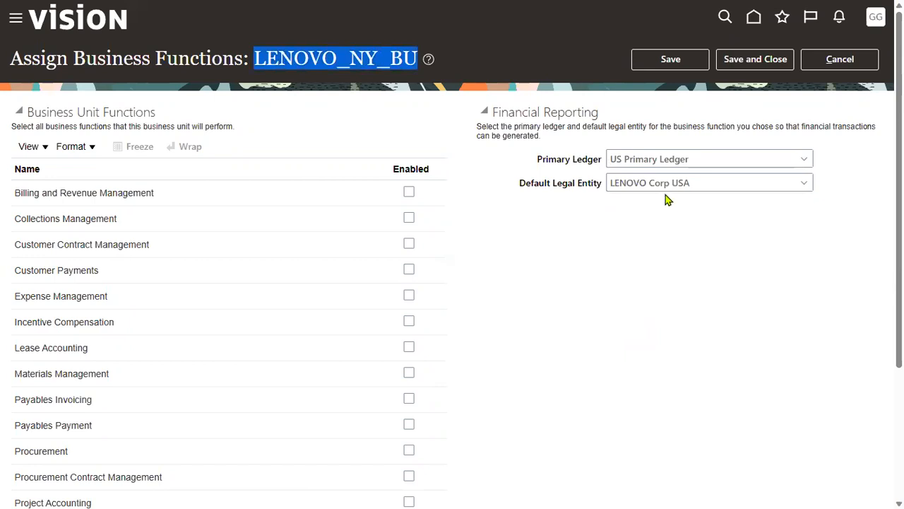
pyautogui.click(752, 61)
pyautogui.hotkey('alt', 'Tab')
pyautogui.hotkey('alt', 'Tab')
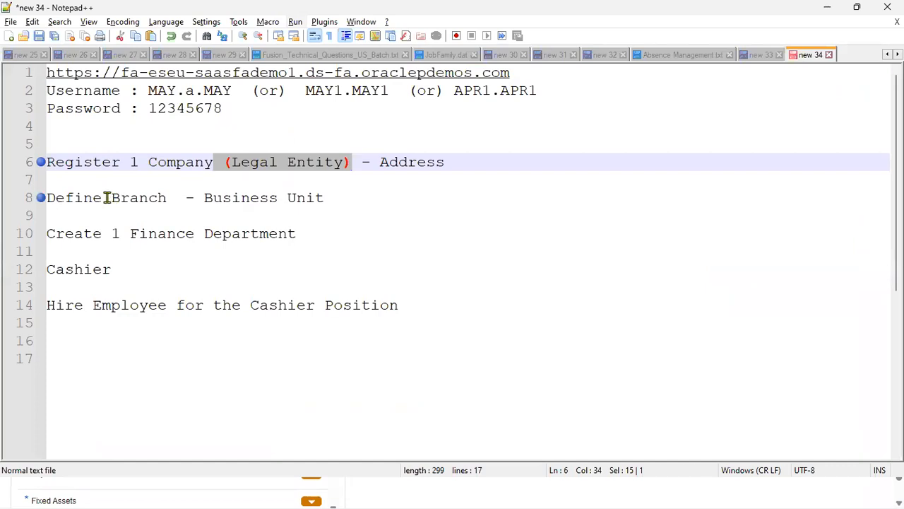
pyautogui.moveTo(337, 201); pyautogui.dragTo(44, 197)
pyautogui.moveTo(224, 162); pyautogui.dragTo(346, 162)
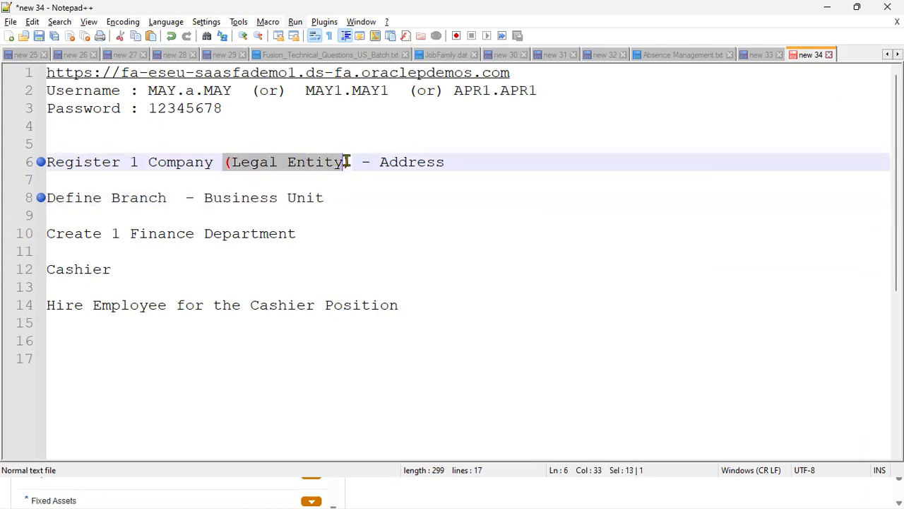
pyautogui.click(328, 198)
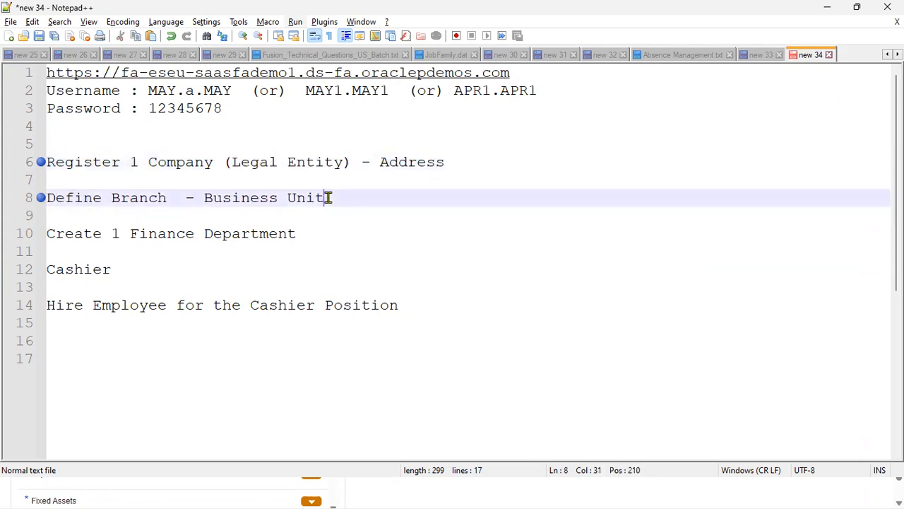
pyautogui.moveTo(328, 198); pyautogui.dragTo(206, 198)
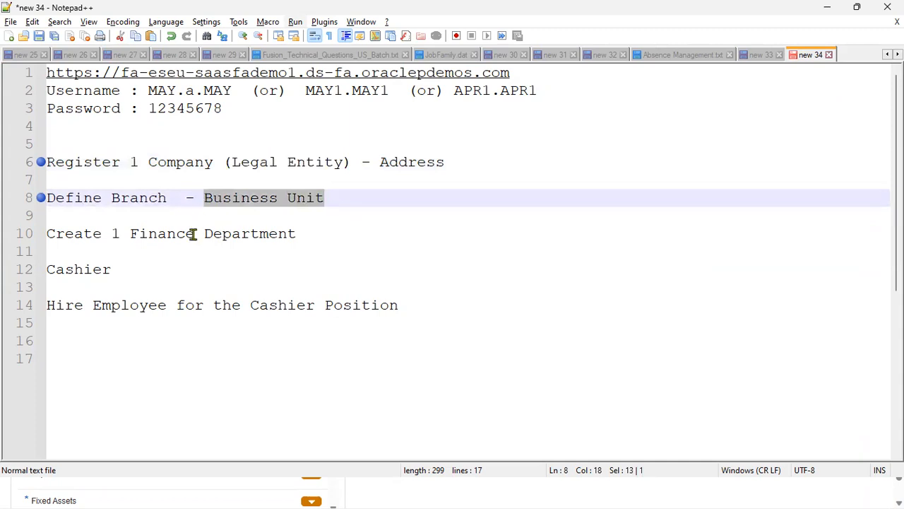
pyautogui.moveTo(131, 234); pyautogui.dragTo(197, 237)
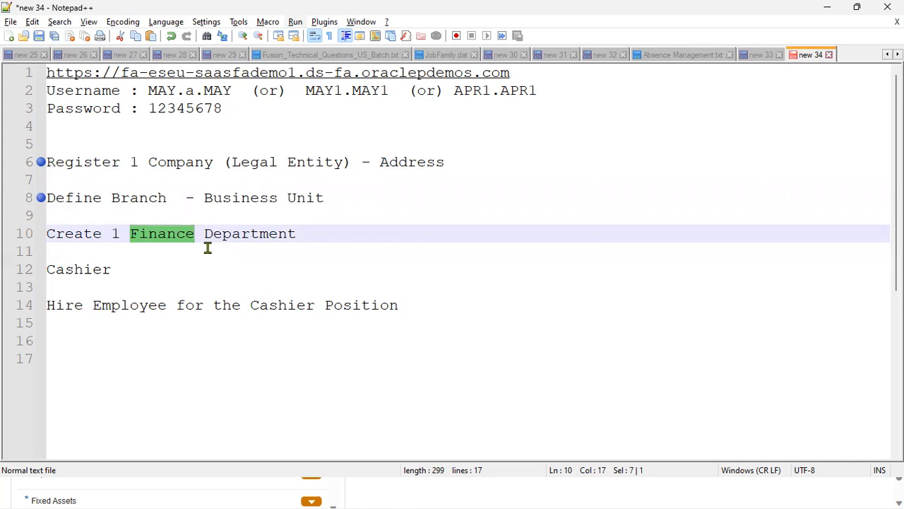
# Step: Switch from the Notepad++ notes to the Setup: Financials browser window
pyautogui.hotkey('alt', 'Tab')
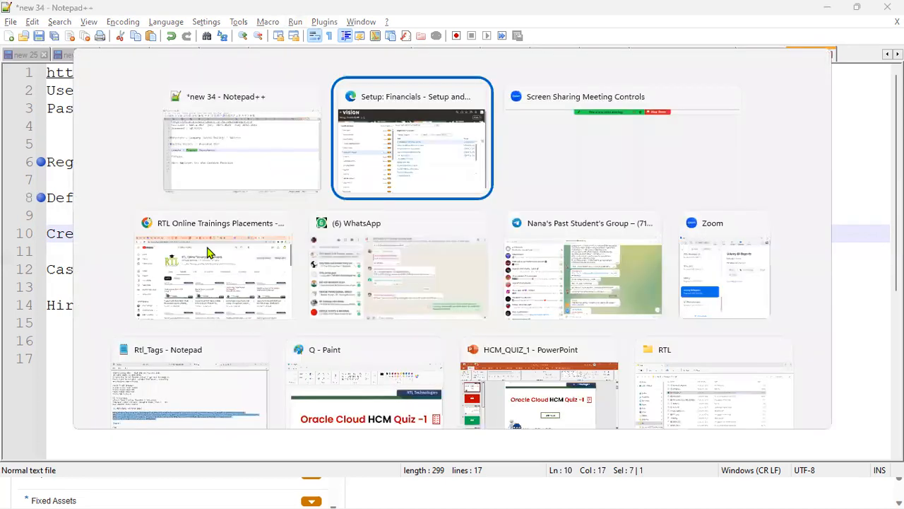
# Step: Search tasks for 'business unit' and open the Manage Business Unit task
pyautogui.tripleClick(488, 96)
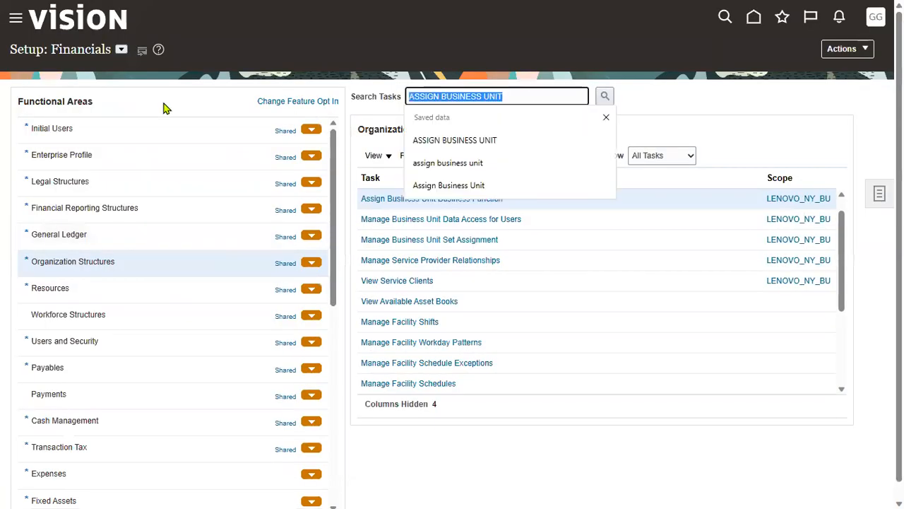
pyautogui.write('busi')
pyautogui.click(458, 141)
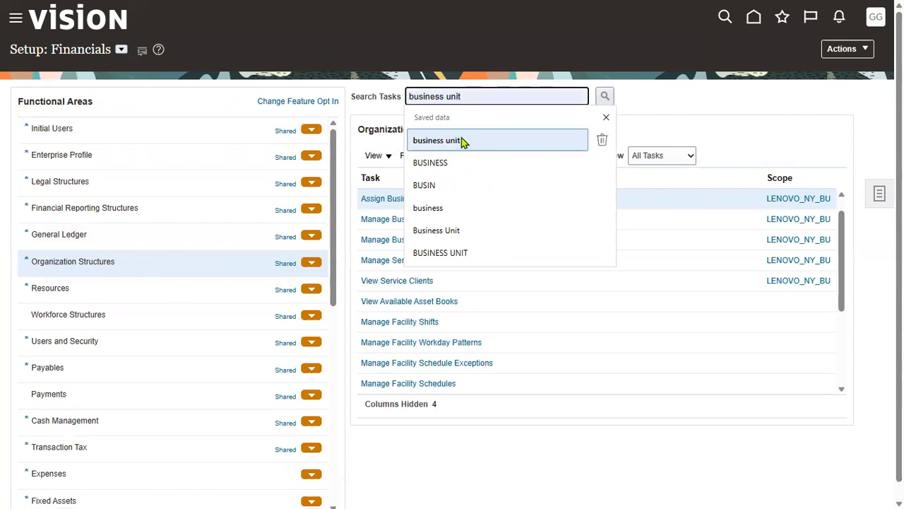
pyautogui.click(605, 95)
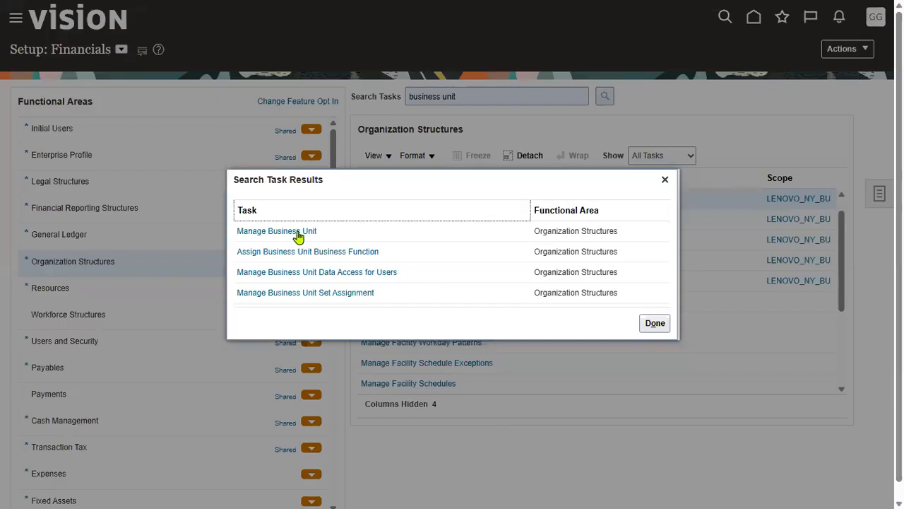
pyautogui.click(296, 233)
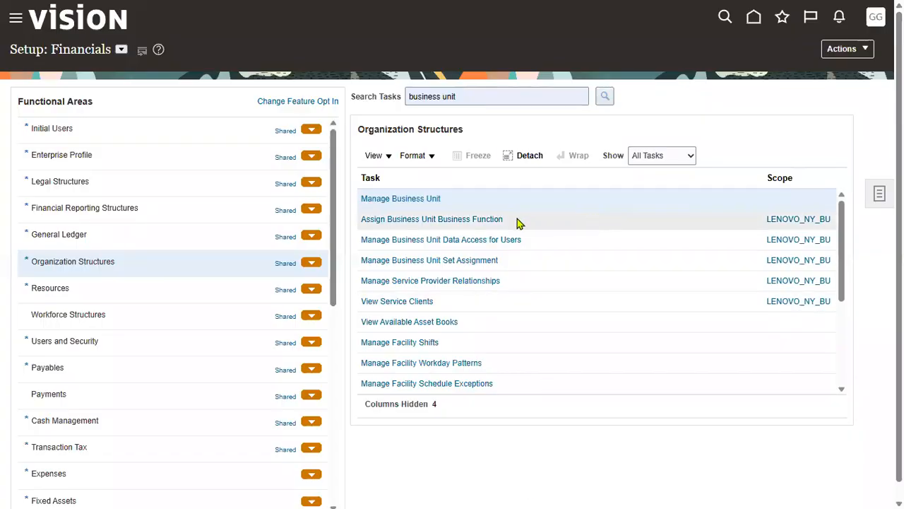
pyautogui.click(428, 201)
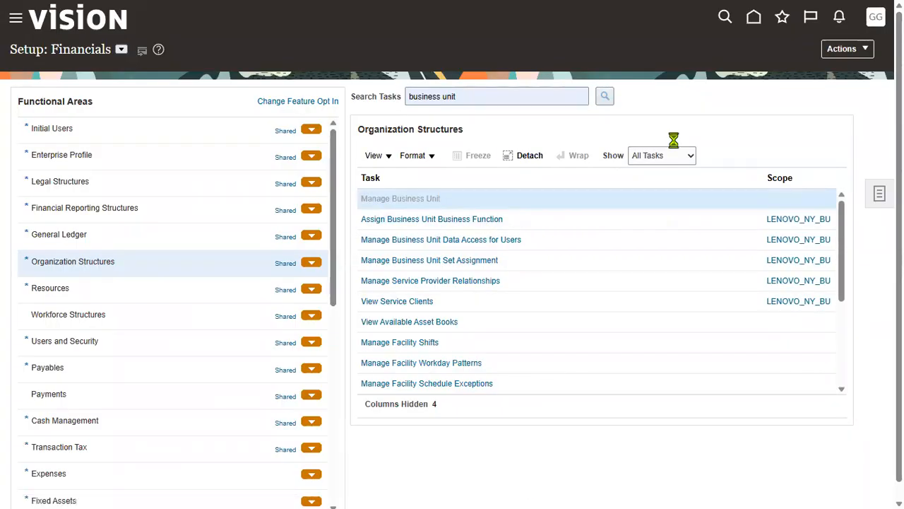
# Step: Search business units by the name 'LENOVO' to find LENOVO_NY_BU
pyautogui.click(205, 132)
pyautogui.write('L')
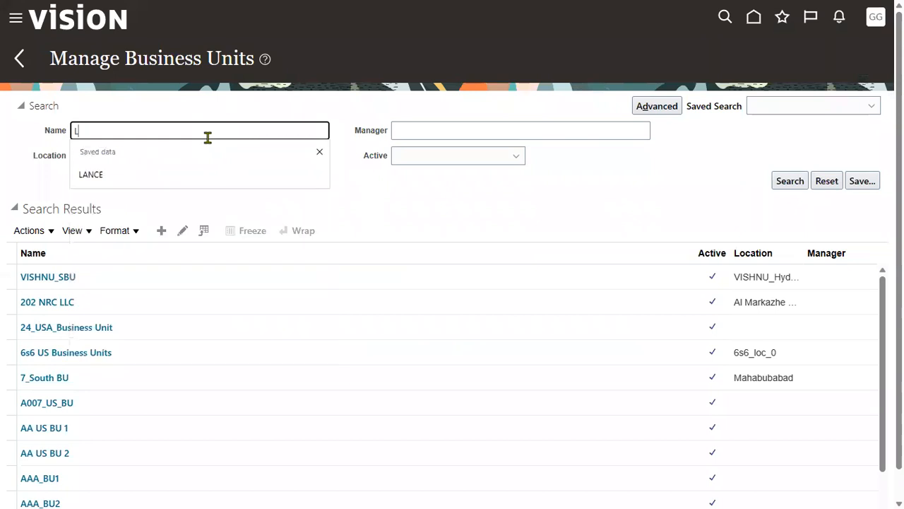
pyautogui.write('ENOVO')
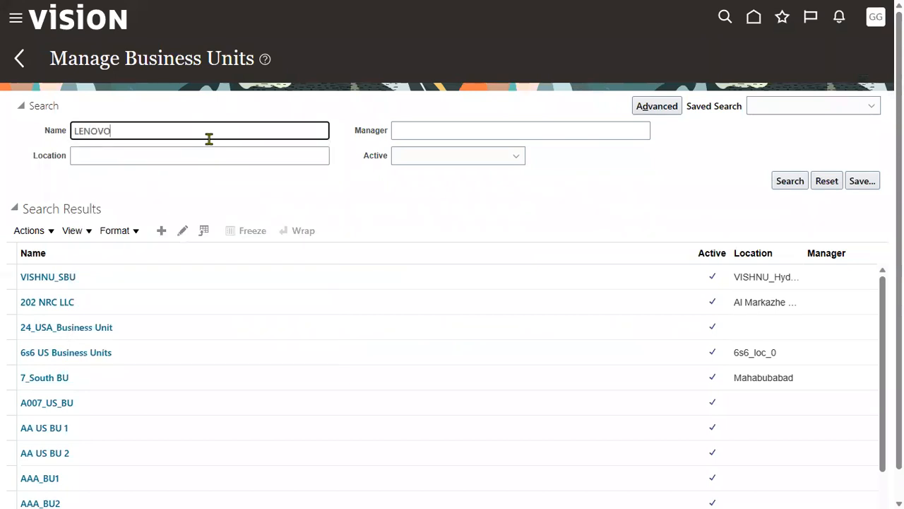
pyautogui.press('Return')
pyautogui.click(301, 274)
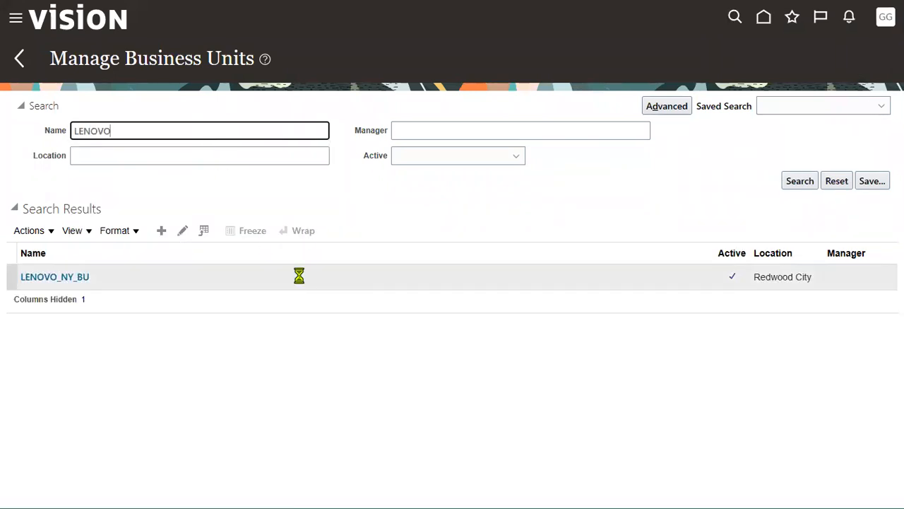
# Step: Open LENOVO_NY_BU and mark its COMMON default set with a circle and arrows
pyautogui.click(49, 281)
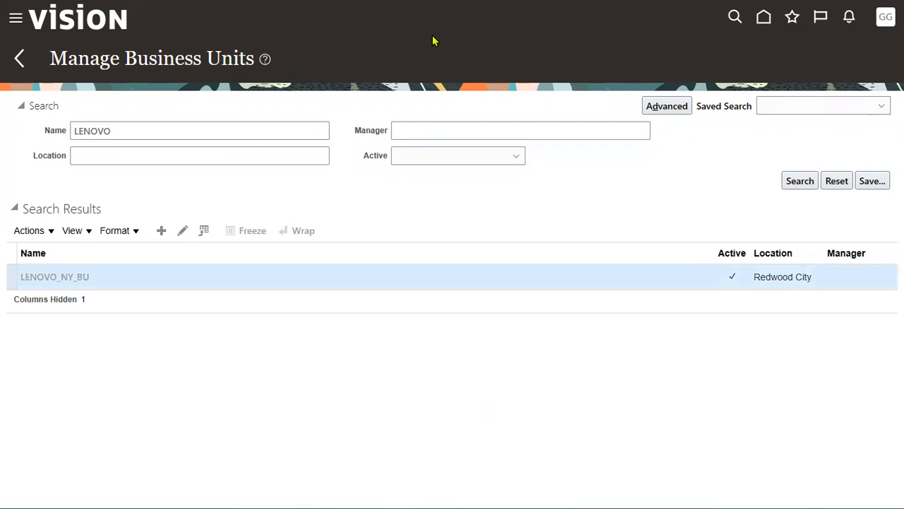
pyautogui.moveTo(546, 116); pyautogui.dragTo(630, 152)
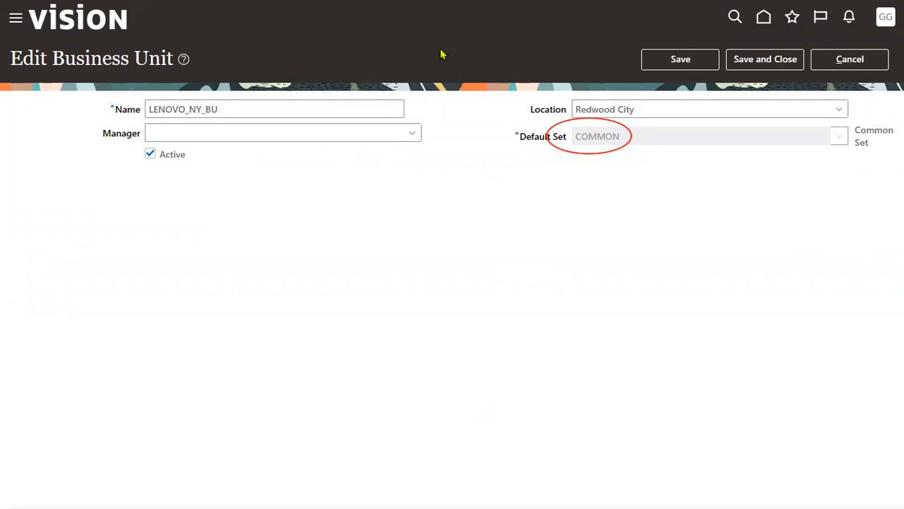
pyautogui.moveTo(687, 230)
pyautogui.mouseDown()
pyautogui.moveTo(647, 204)
pyautogui.moveTo(605, 151)
pyautogui.mouseUp()
pyautogui.moveTo(555, 130)
pyautogui.mouseDown()
pyautogui.moveTo(464, 115)
pyautogui.moveTo(223, 109)
pyautogui.mouseUp()
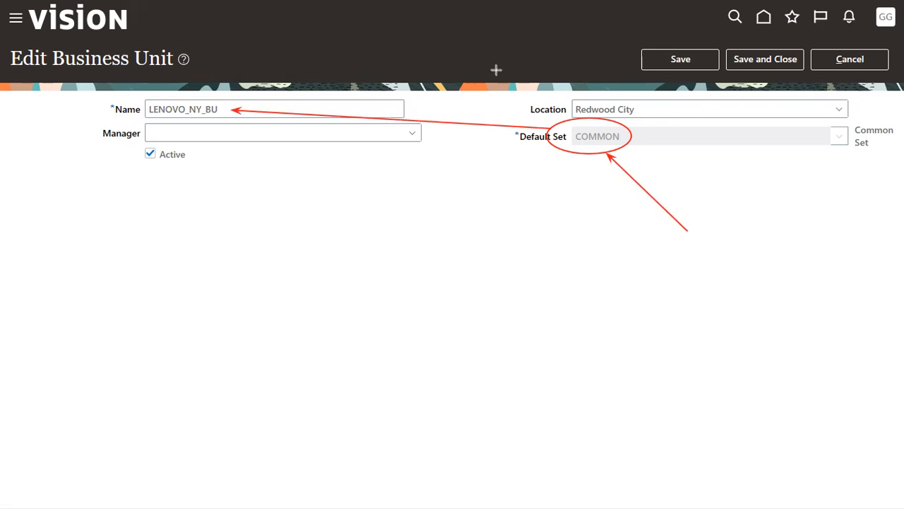
pyautogui.moveTo(699, 216)
pyautogui.mouseDown()
pyautogui.moveTo(763, 317)
pyautogui.moveTo(658, 298)
pyautogui.mouseUp()
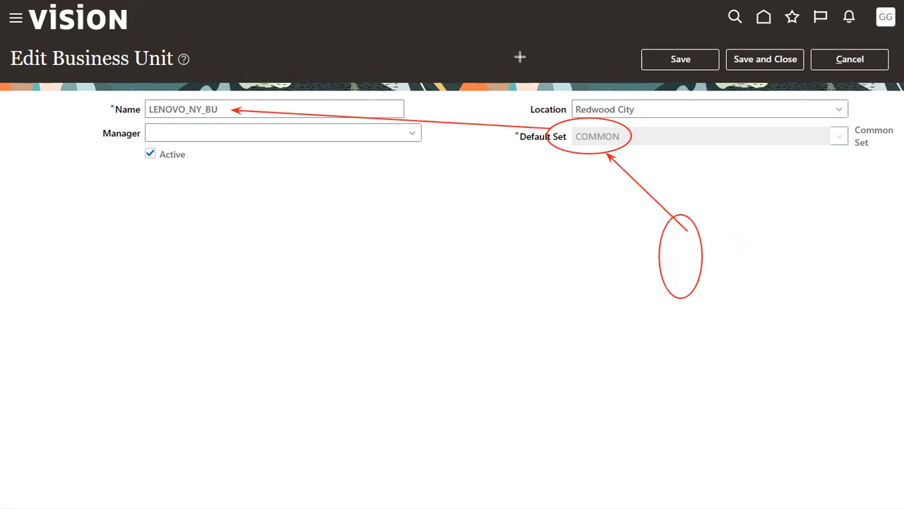
# Step: Add a 'Department' annotation label, then save and close the business unit
pyautogui.click(673, 254)
pyautogui.write('Department')
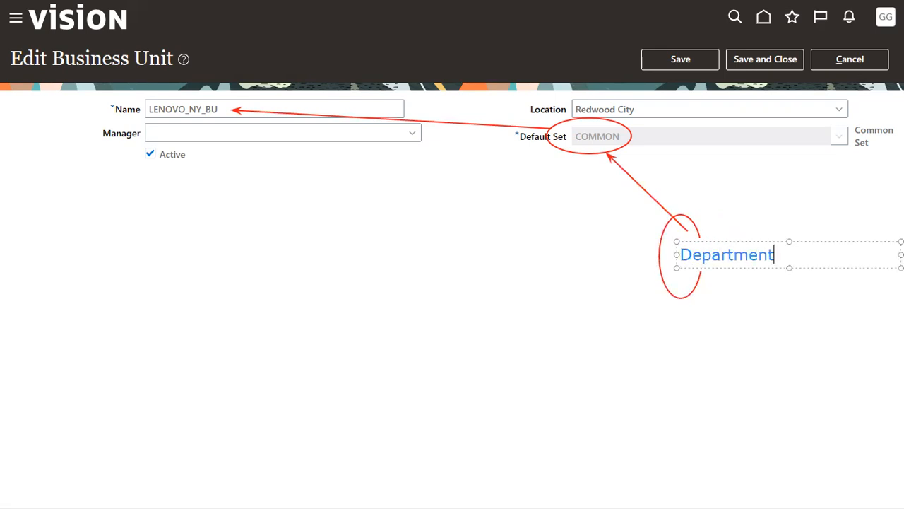
pyautogui.click(747, 204)
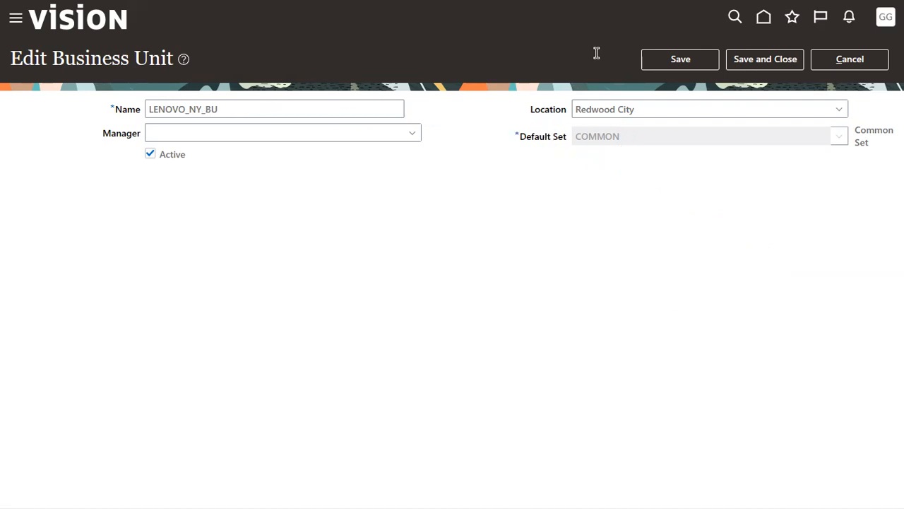
pyautogui.click(763, 61)
pyautogui.moveTo(538, 140); pyautogui.dragTo(610, 142)
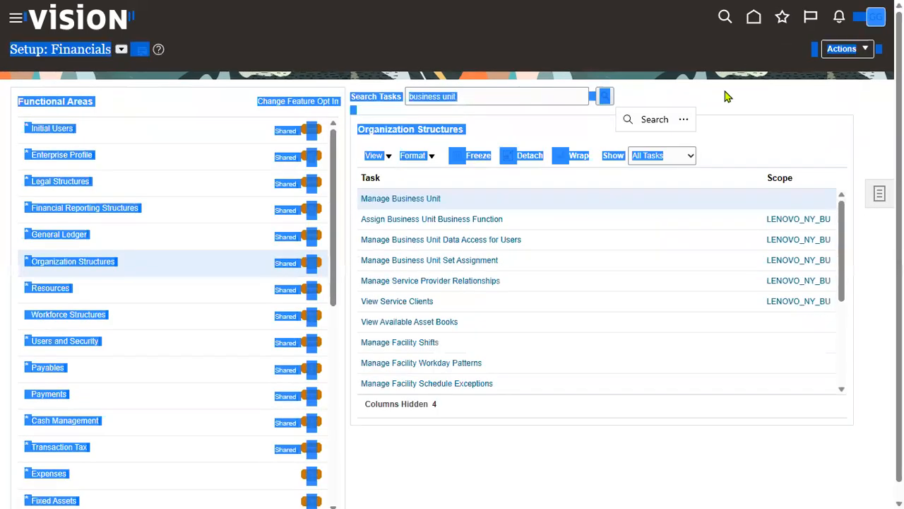
# Step: Search tasks for 'department' and open Manage Departments
pyautogui.click(682, 99)
pyautogui.tripleClick(488, 97)
pyautogui.write('department')
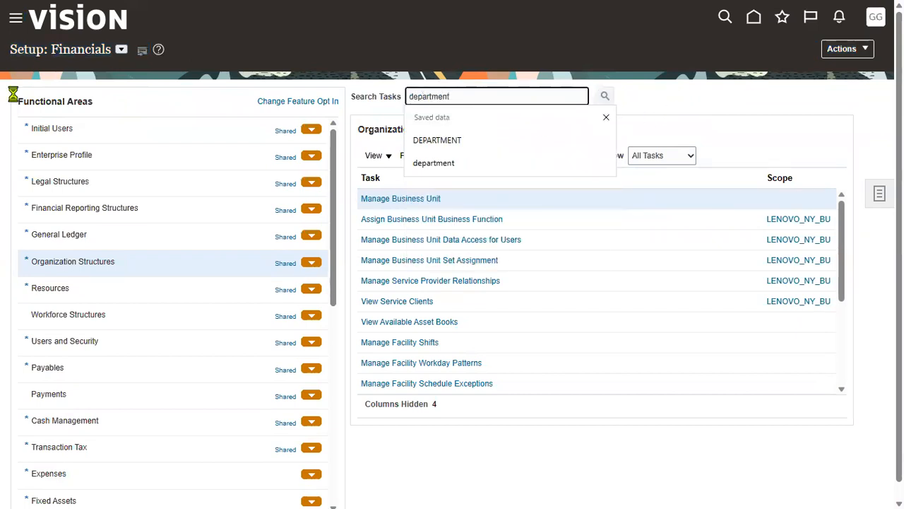
pyautogui.click(425, 222)
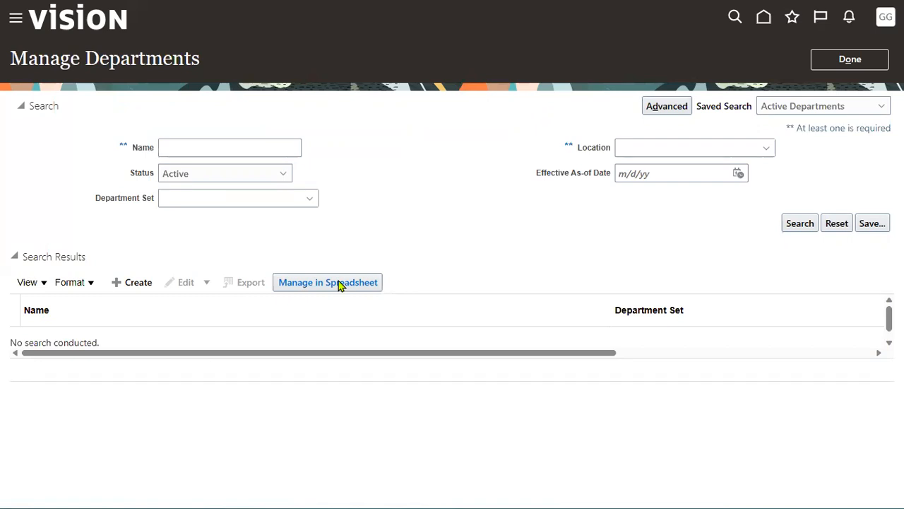
# Step: Start a new department named 'LENOVO Finance' in the Common Set
pyautogui.click(138, 282)
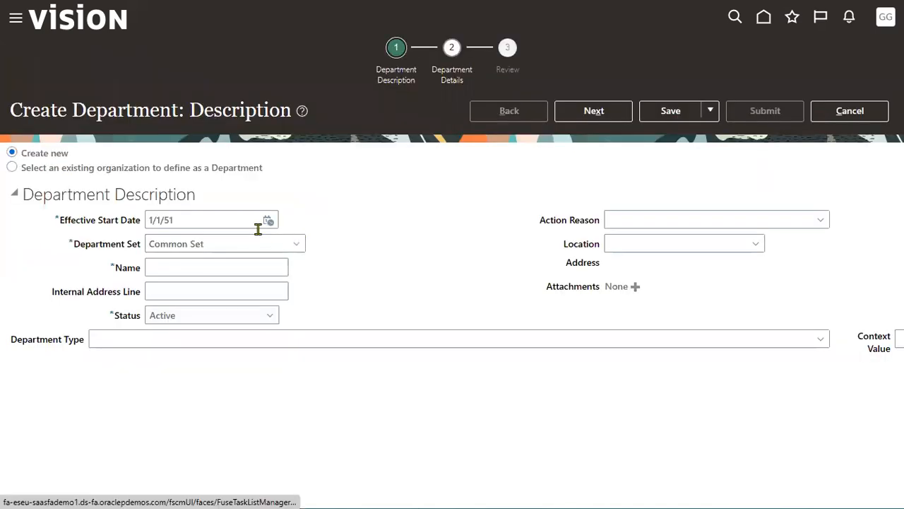
pyautogui.moveTo(74, 245); pyautogui.dragTo(144, 246)
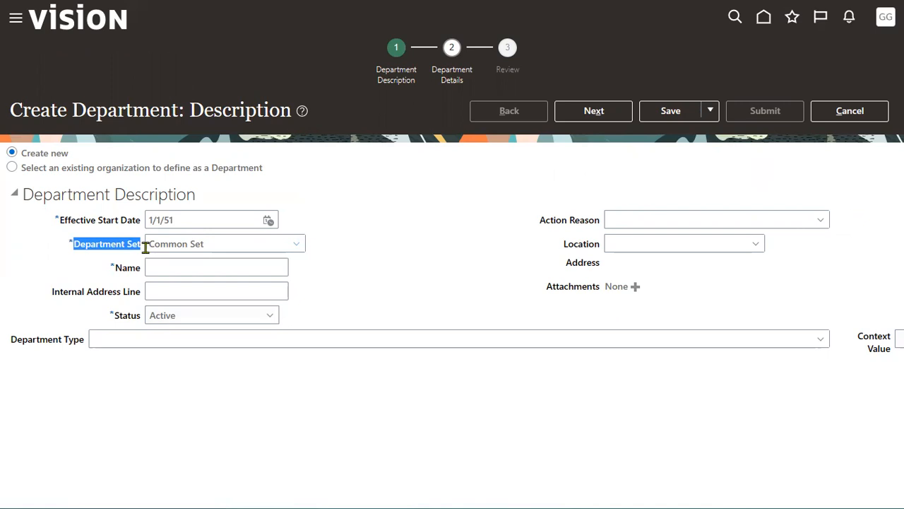
pyautogui.moveTo(233, 244); pyautogui.dragTo(146, 244)
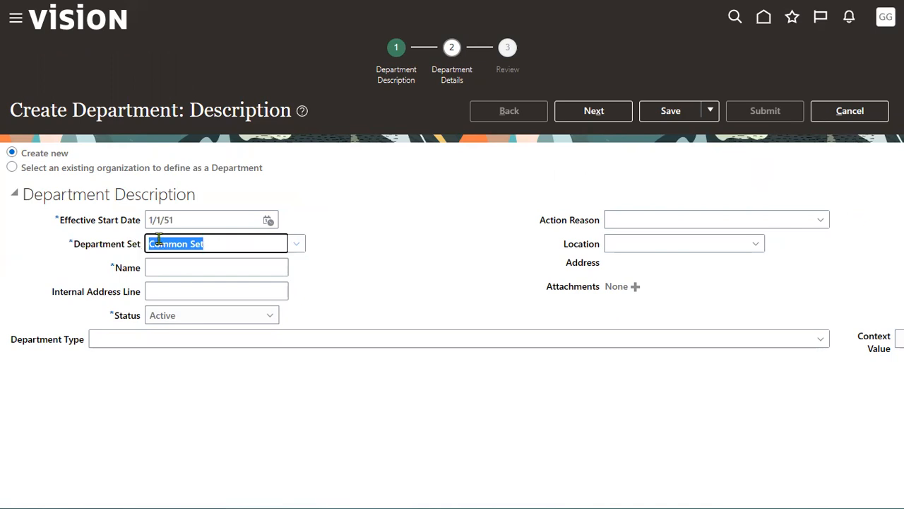
pyautogui.click(167, 265)
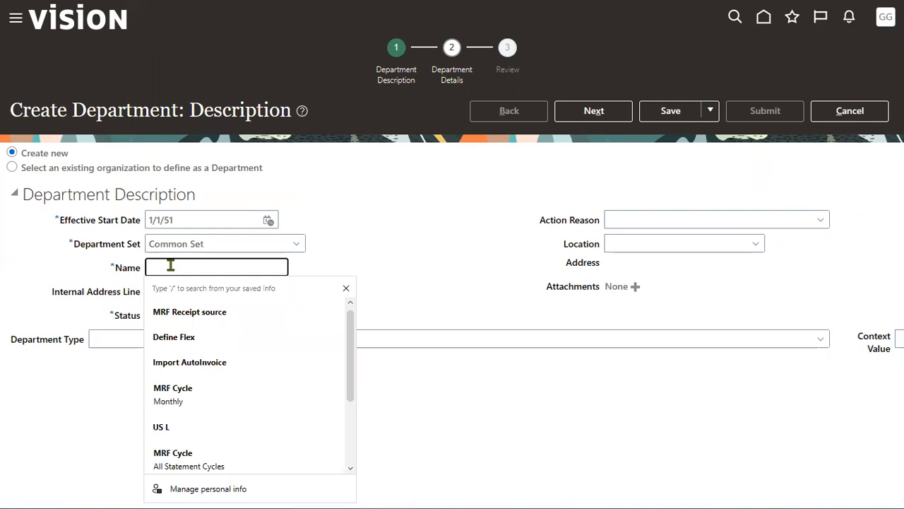
pyautogui.write('LENOVO Finance')
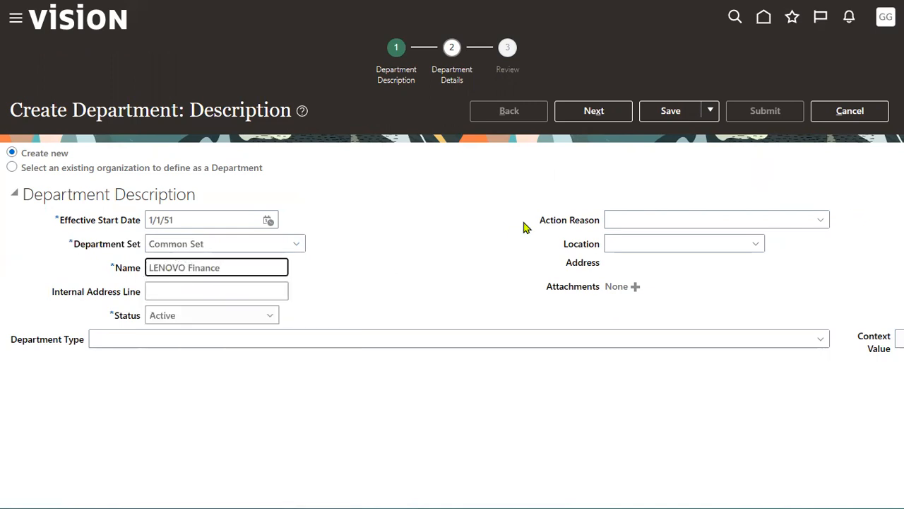
pyautogui.click(597, 114)
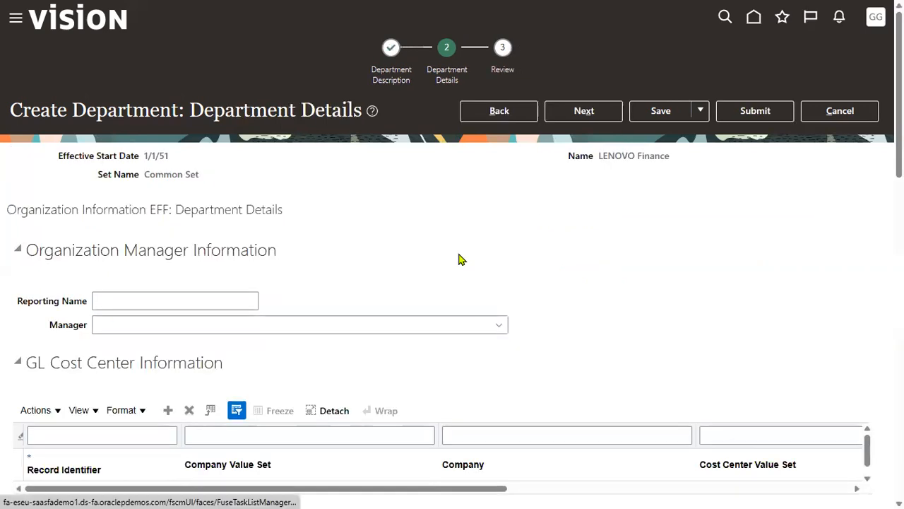
# Step: Review the department's GL Cost Center, work start/end times and standard working hours fields
pyautogui.moveTo(125, 250); pyautogui.dragTo(189, 250)
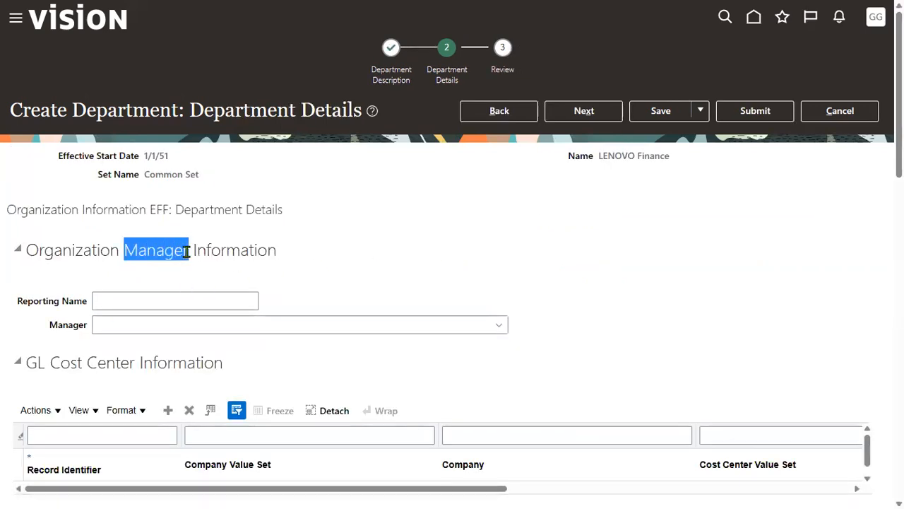
pyautogui.scroll(-1, 177, 318)
pyautogui.moveTo(48, 287); pyautogui.dragTo(84, 290)
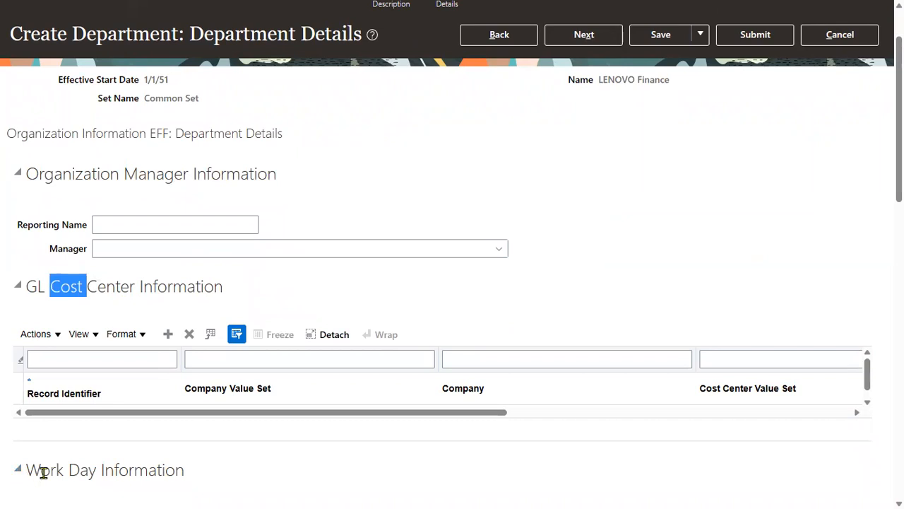
pyautogui.scroll(-3, 50, 467)
pyautogui.moveTo(94, 291); pyautogui.dragTo(154, 294)
pyautogui.moveTo(106, 317); pyautogui.dragTo(152, 317)
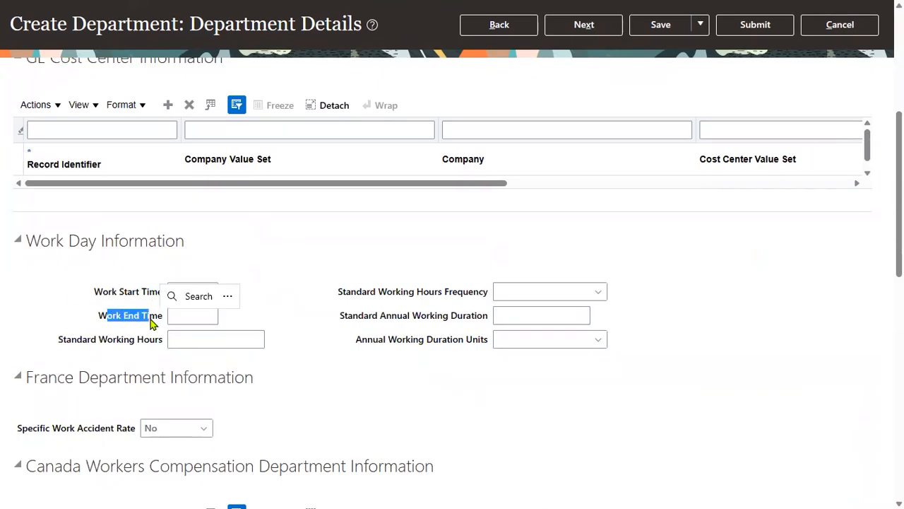
pyautogui.moveTo(338, 292); pyautogui.dragTo(412, 295)
pyautogui.moveTo(356, 337); pyautogui.dragTo(397, 363)
pyautogui.click(396, 362)
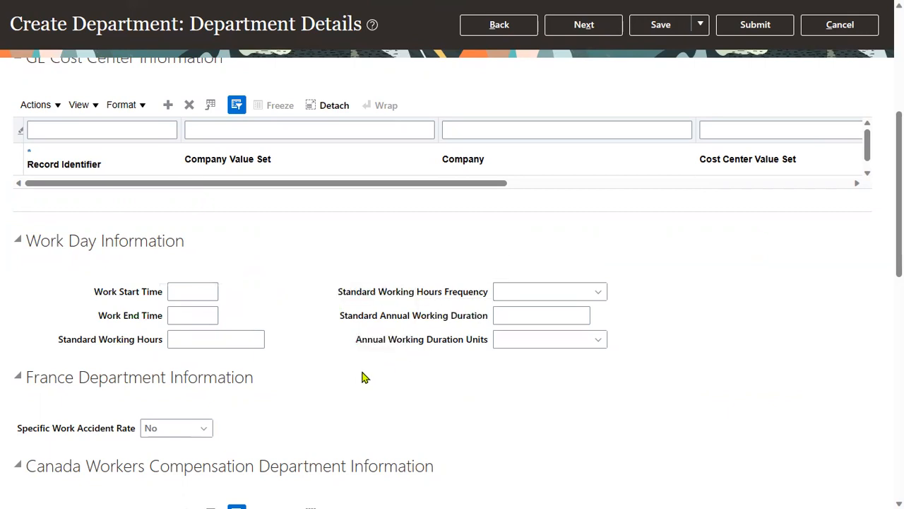
pyautogui.scroll(-9, 362, 378)
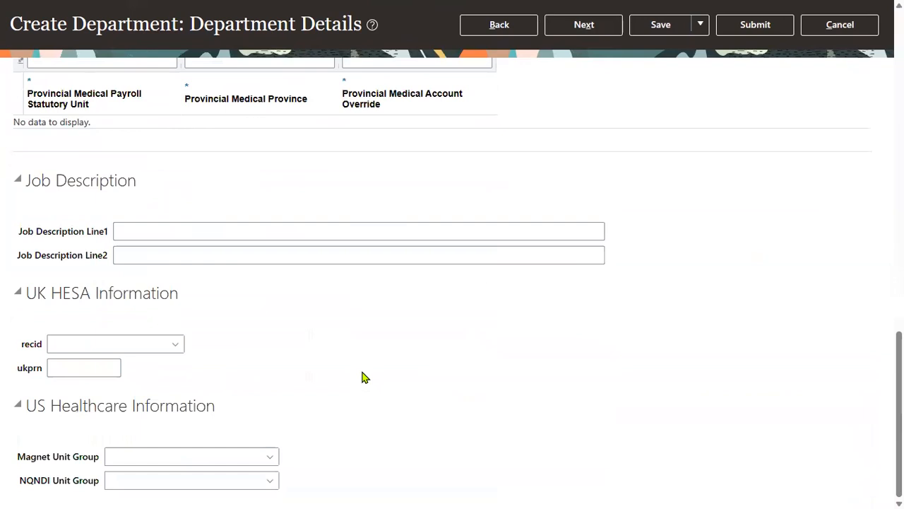
pyautogui.scroll(10, 362, 378)
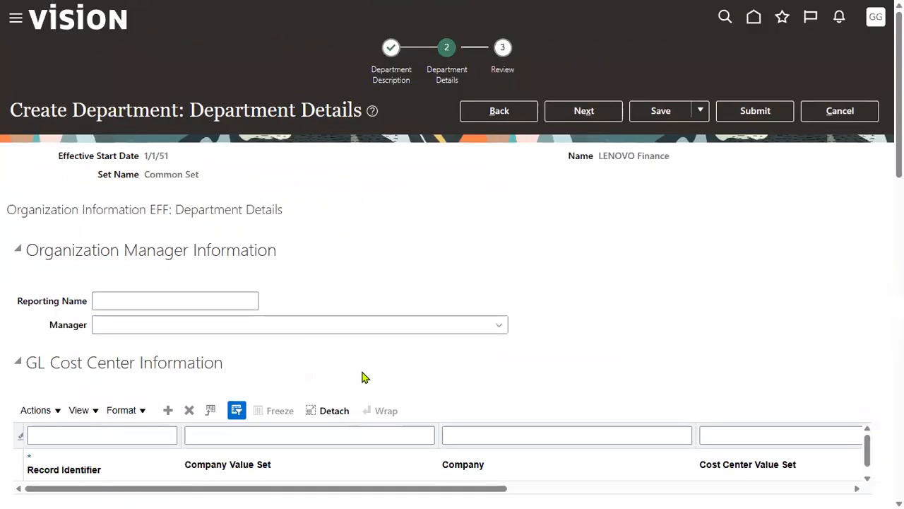
# Step: Submit the LENOVO Finance department from Review and confirm the warning with Yes
pyautogui.click(584, 110)
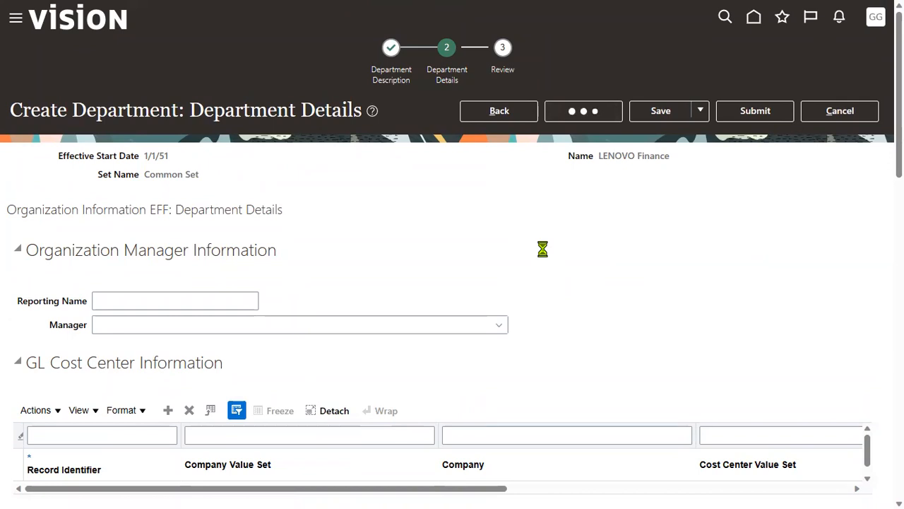
pyautogui.moveTo(145, 230); pyautogui.dragTo(203, 233)
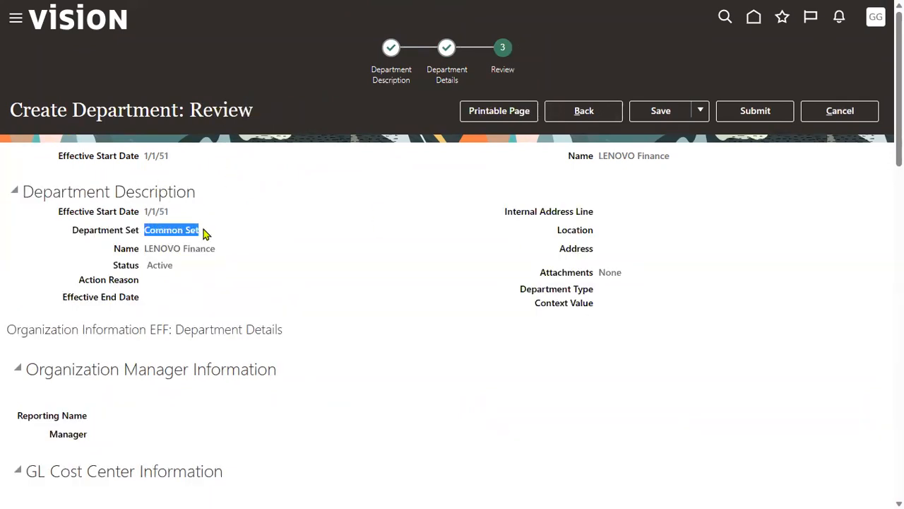
pyautogui.click(755, 111)
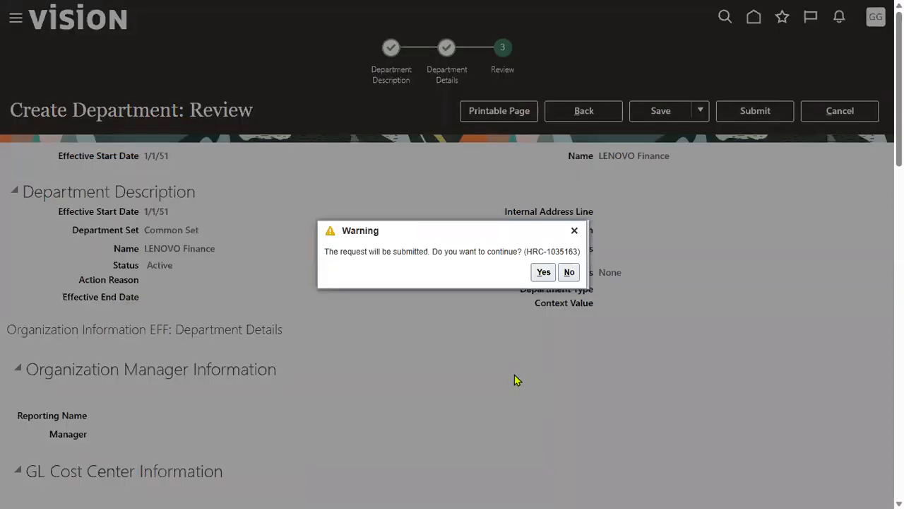
pyautogui.click(543, 272)
# Step: Check the Finance and Cashier items in the notes, then acknowledge the submission confirmation
pyautogui.hotkey('alt', 'Tab')
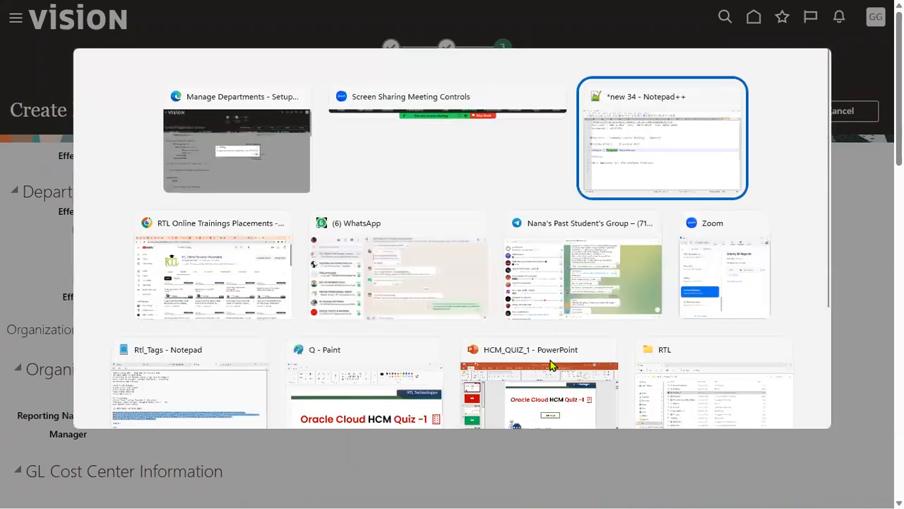
pyautogui.moveTo(113, 269); pyautogui.dragTo(52, 271)
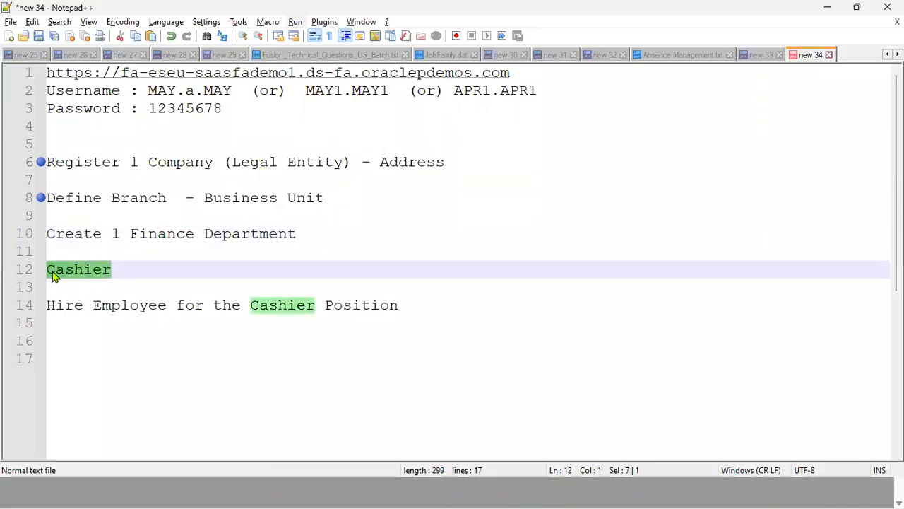
pyautogui.moveTo(129, 233); pyautogui.dragTo(192, 236)
pyautogui.moveTo(113, 271); pyautogui.dragTo(46, 270)
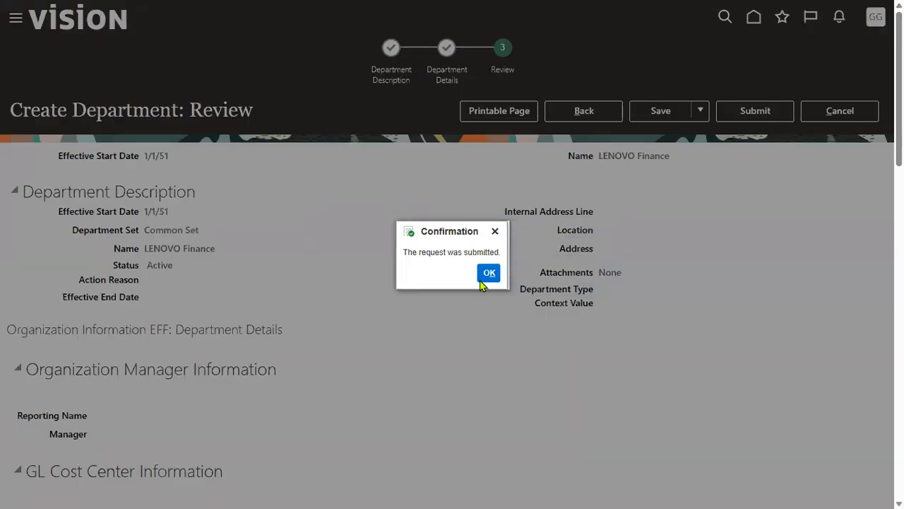
pyautogui.click(486, 273)
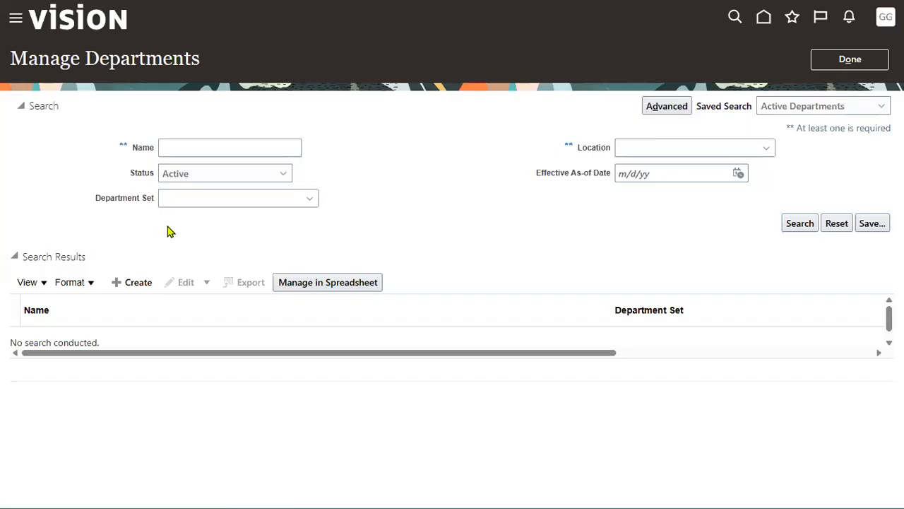
# Step: Search departments for 'LENOVO', confirm LENOVO Finance is in Common Set, and finish with Done
pyautogui.click(210, 148)
pyautogui.write('LENOVO')
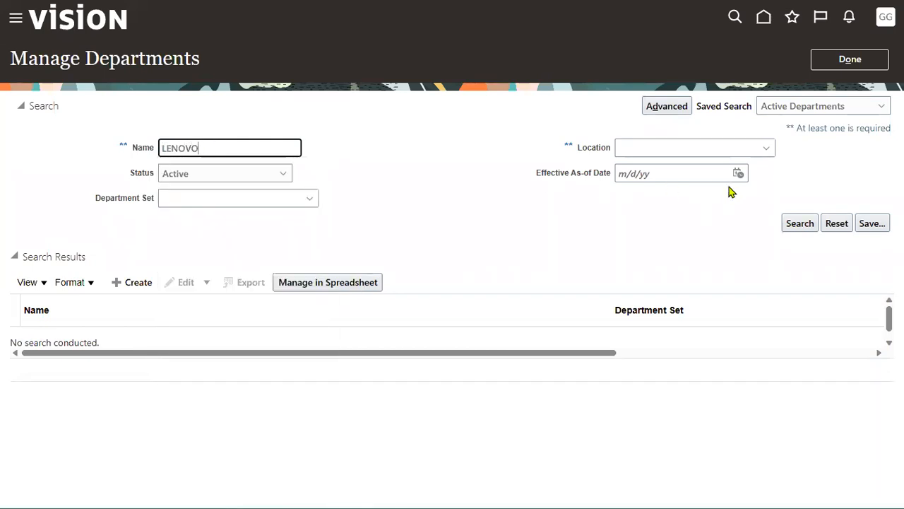
pyautogui.click(800, 224)
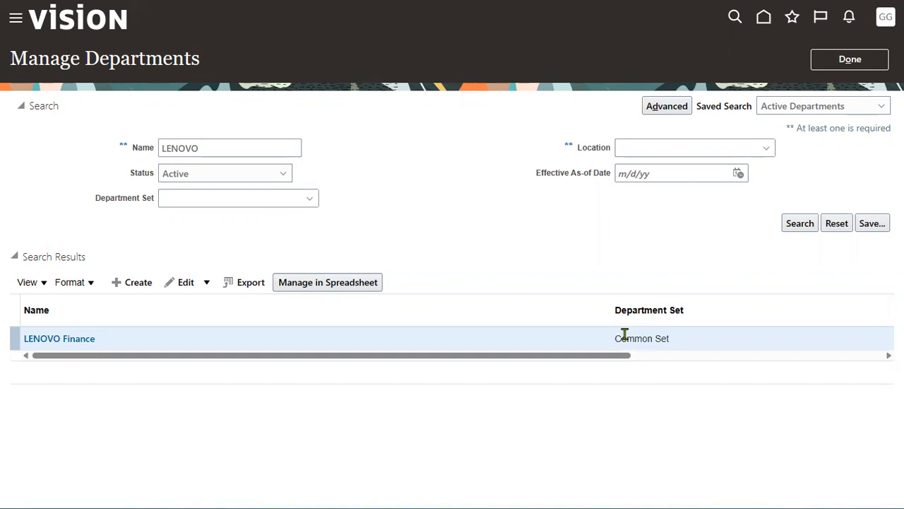
pyautogui.moveTo(615, 337); pyautogui.dragTo(672, 345)
pyautogui.tripleClick(640, 338)
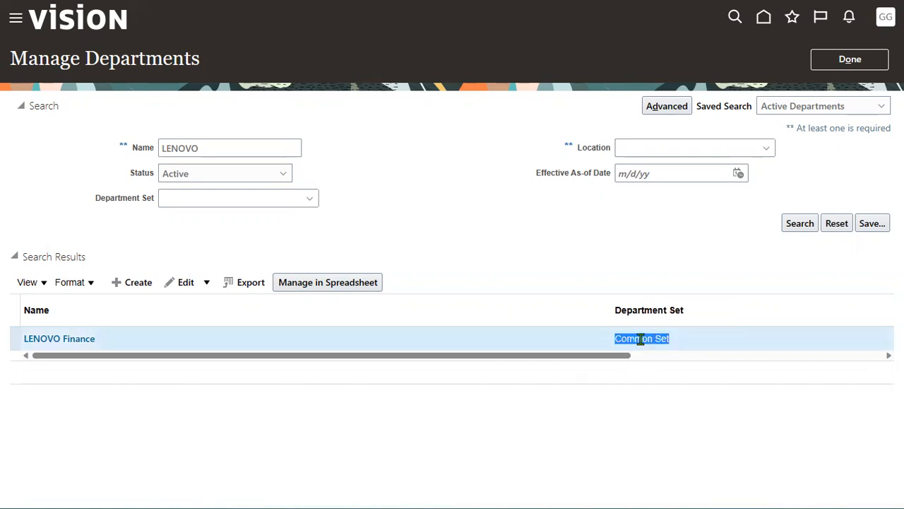
pyautogui.click(850, 59)
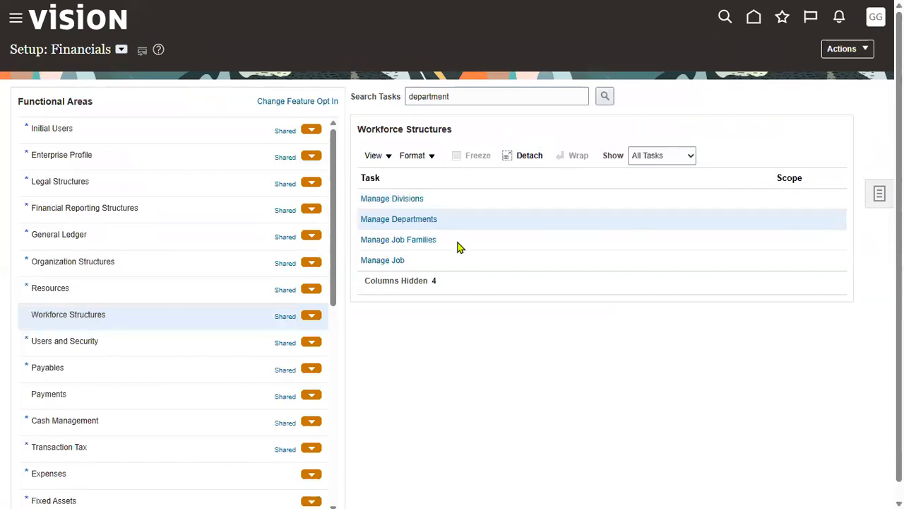
# Step: Open the Manage Job task from the Workforce Structures list
pyautogui.click(431, 260)
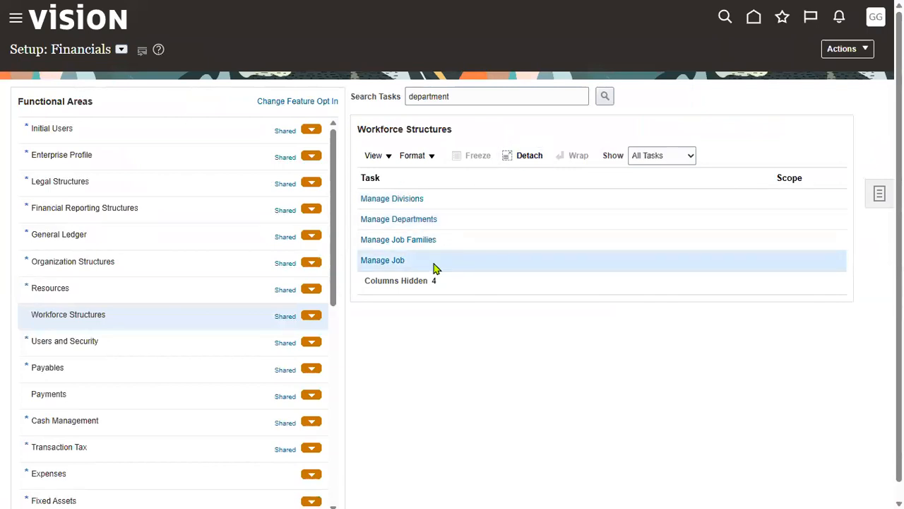
pyautogui.click(387, 261)
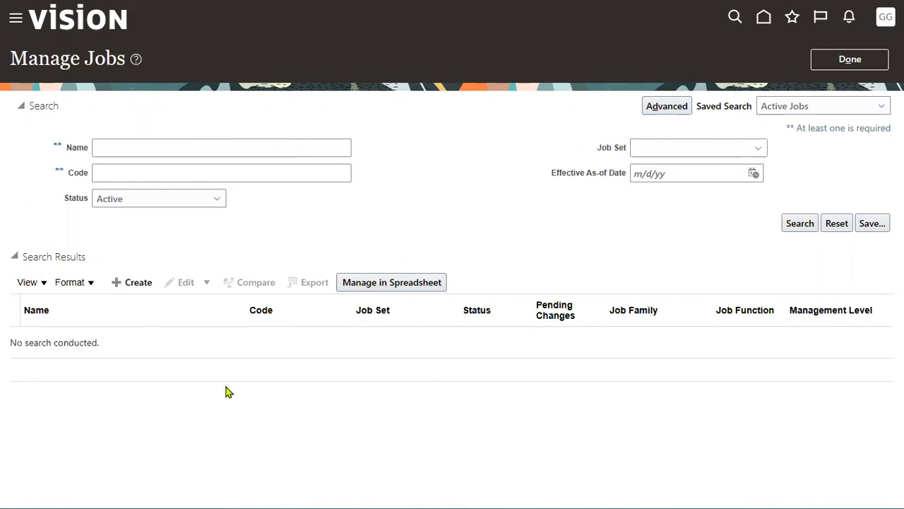
# Step: Create a Common Set job named LENOVO Cashier with code LEN_CSH_987
pyautogui.click(119, 283)
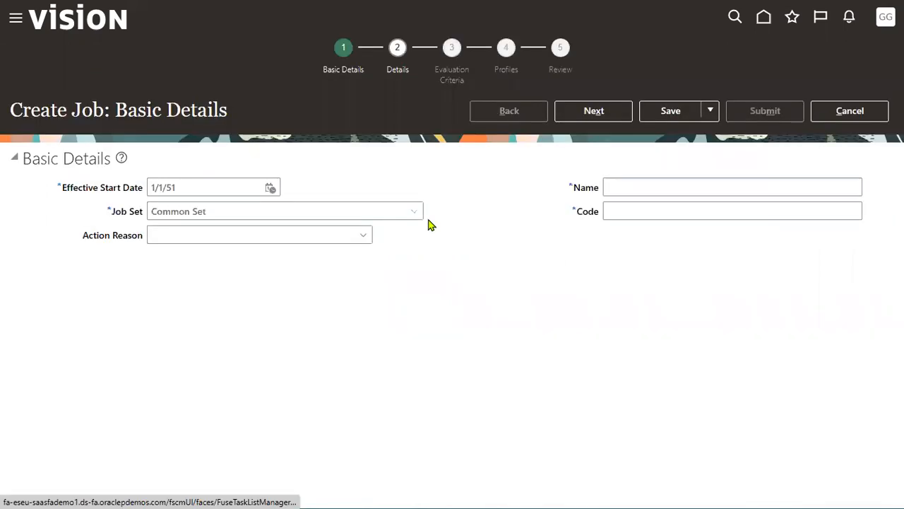
pyautogui.doubleClick(117, 213)
pyautogui.moveTo(131, 218); pyautogui.dragTo(145, 215)
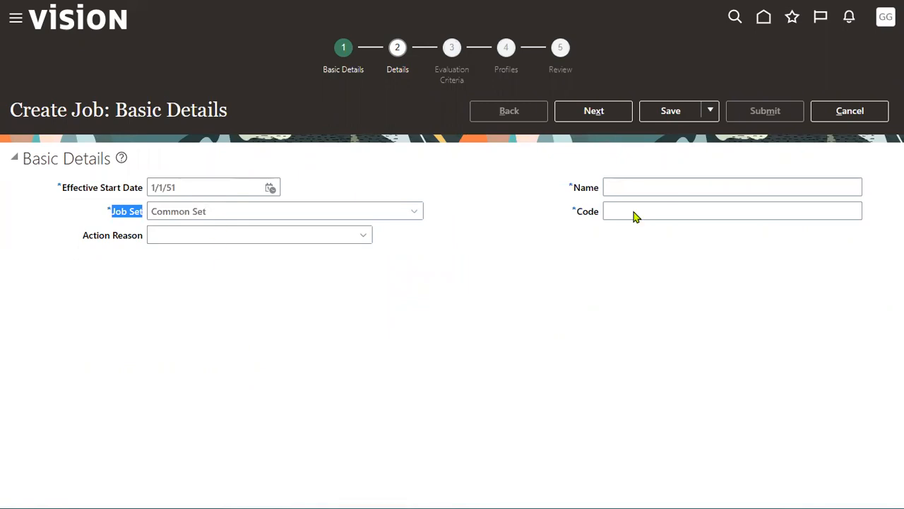
pyautogui.click(673, 190)
pyautogui.write('FINANCE')
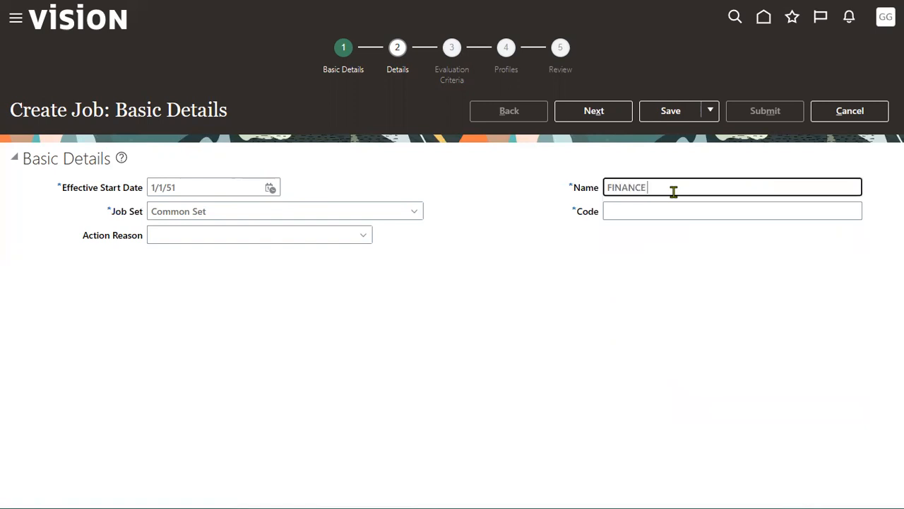
pyautogui.press('BackSpace')
pyautogui.press('BackSpace')
pyautogui.press('BackSpace')
pyautogui.press('BackSpace')
pyautogui.press('BackSpace')
pyautogui.press('BackSpace')
pyautogui.press('BackSpace')
pyautogui.write('LENOVO')
pyautogui.press('Tab')
pyautogui.write('LEN_CSH_987')
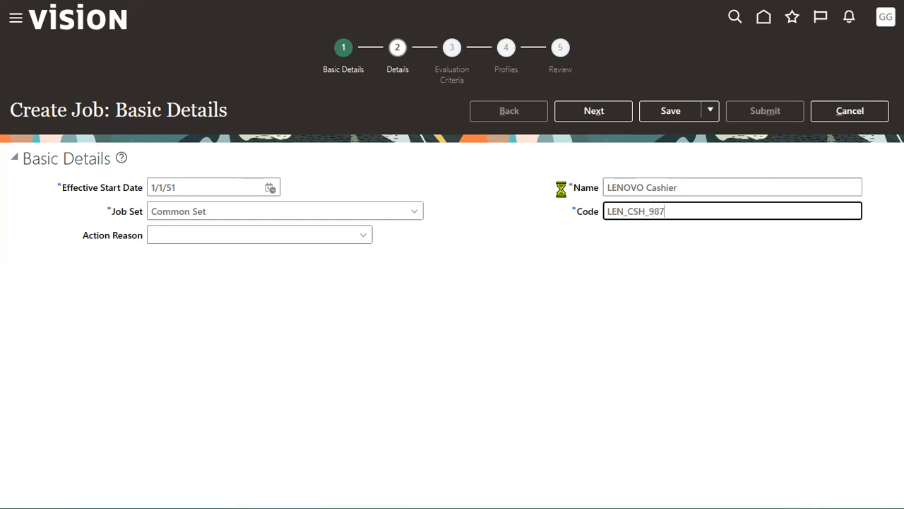
pyautogui.click(583, 118)
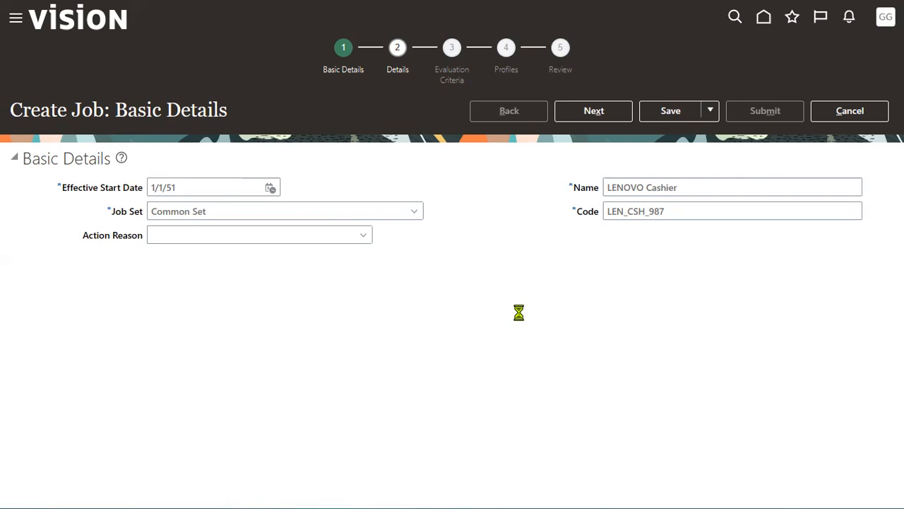
# Step: Make the LENOVO Cashier job full time and regular
pyautogui.click(587, 117)
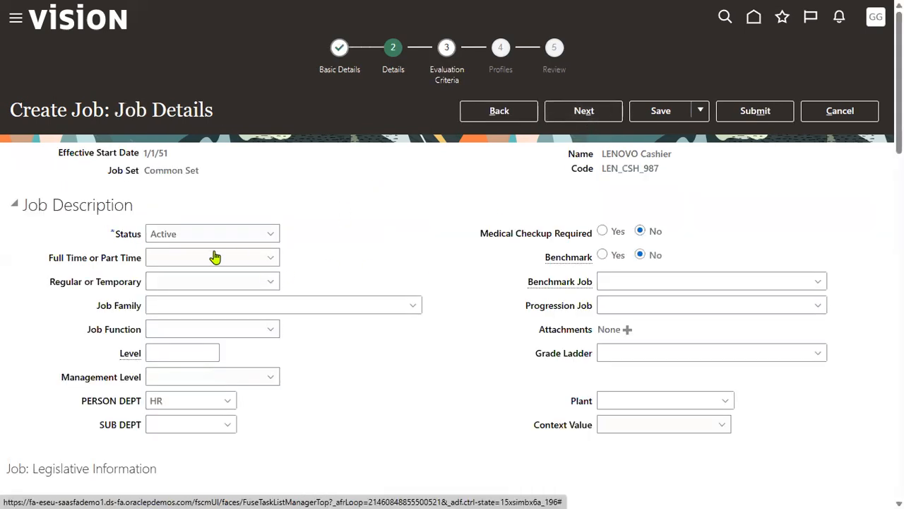
pyautogui.click(211, 258)
pyautogui.click(210, 292)
pyautogui.click(243, 281)
pyautogui.click(231, 319)
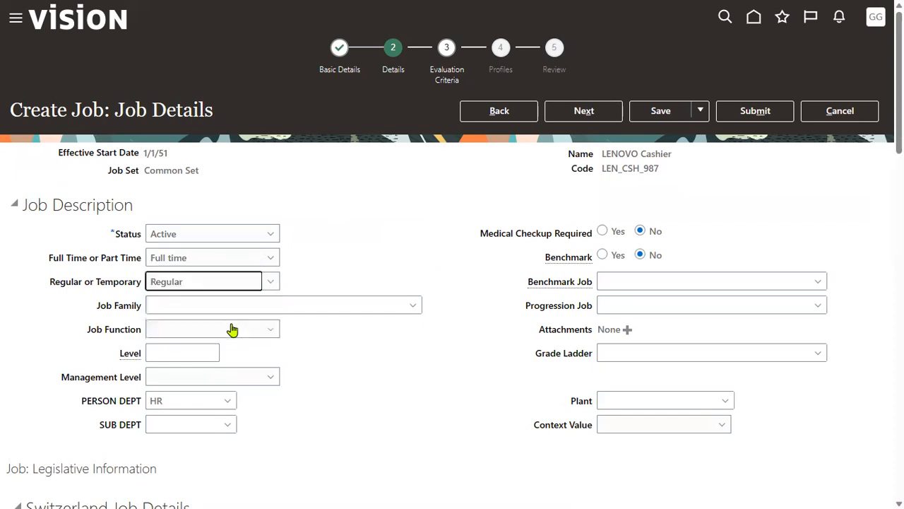
# Step: Set job function Project Finance, job level 2 and management level Non-manager
pyautogui.click(257, 330)
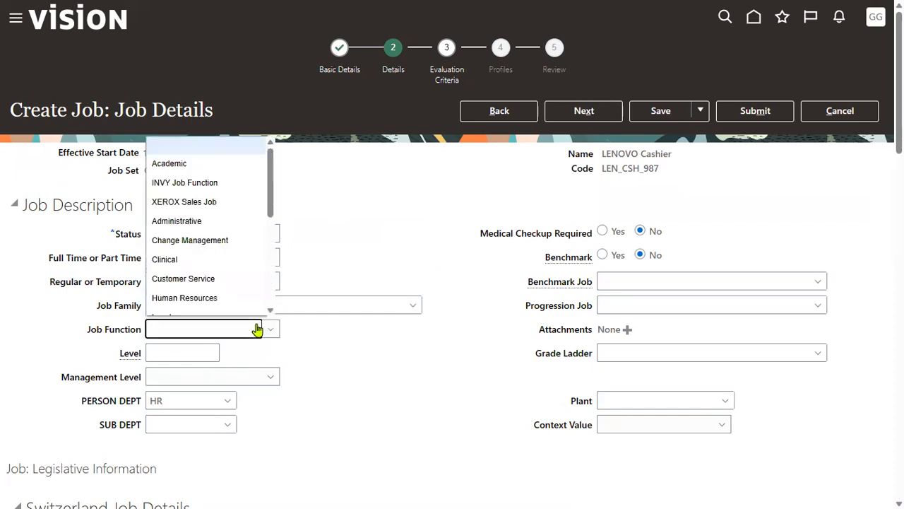
pyautogui.scroll(-1, 257, 262)
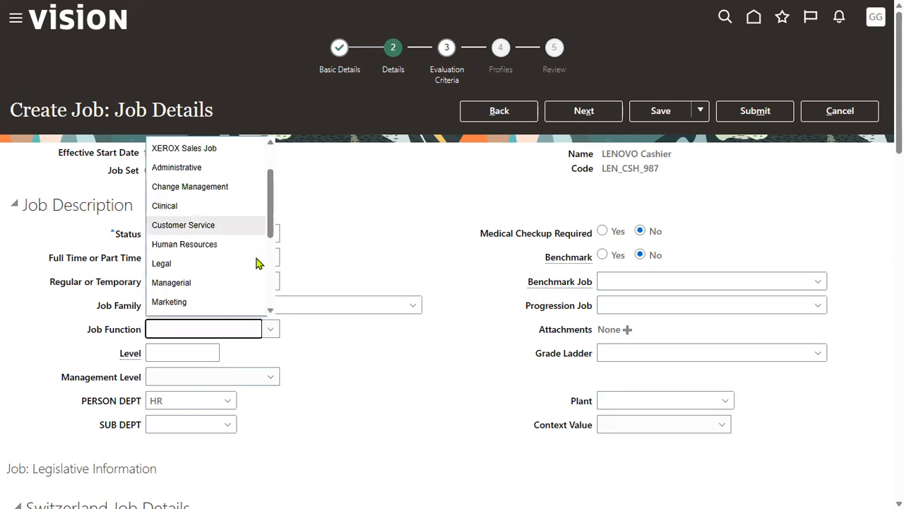
pyautogui.scroll(-1, 252, 275)
pyautogui.scroll(-3, 248, 275)
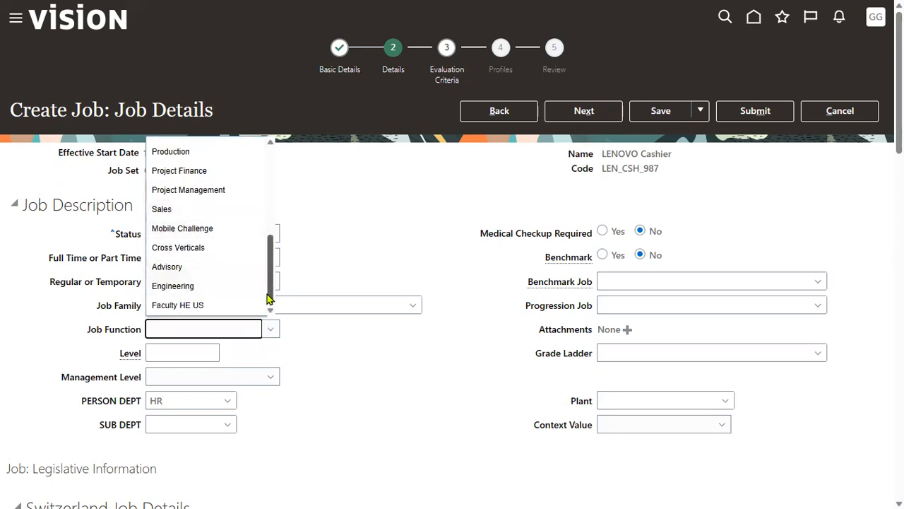
pyautogui.scroll(3, 270, 291)
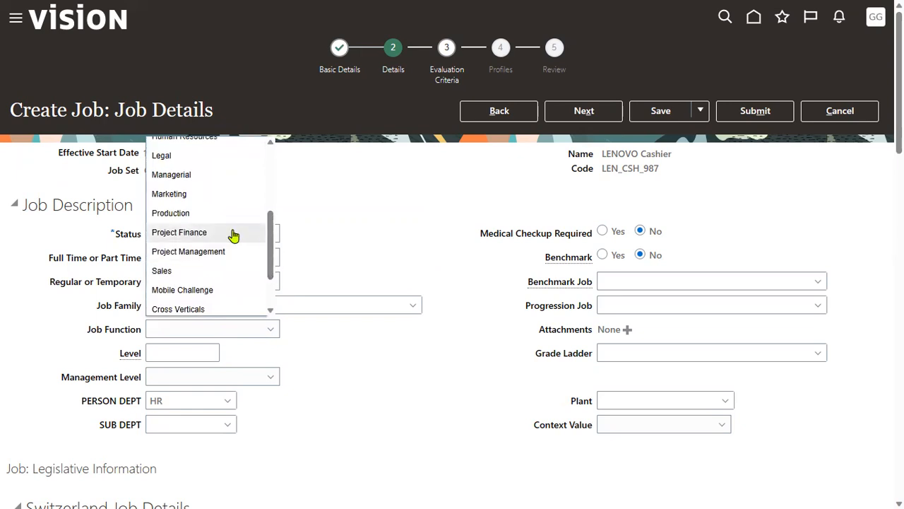
pyautogui.click(233, 233)
pyautogui.click(194, 351)
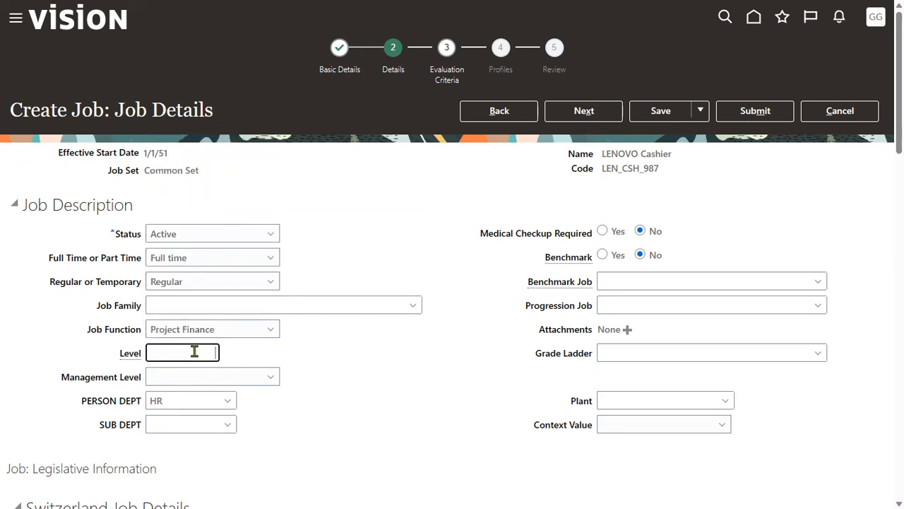
pyautogui.write('2')
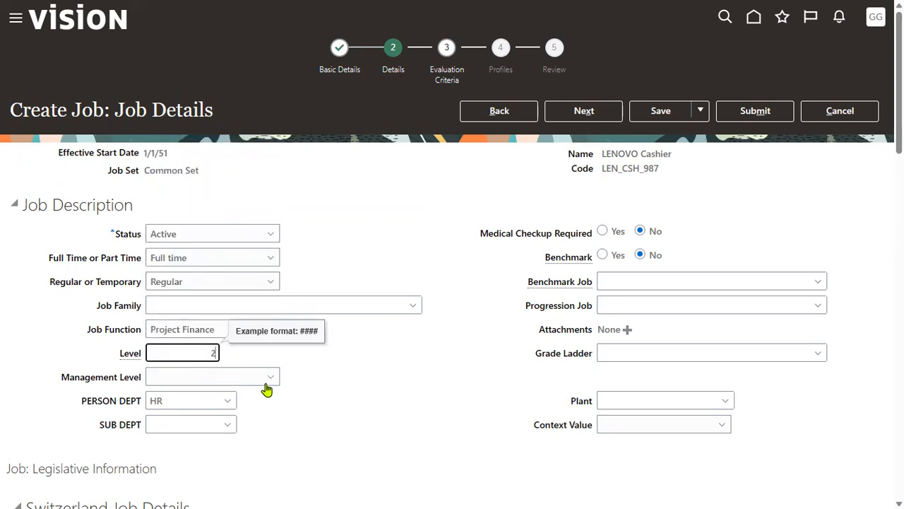
pyautogui.click(264, 381)
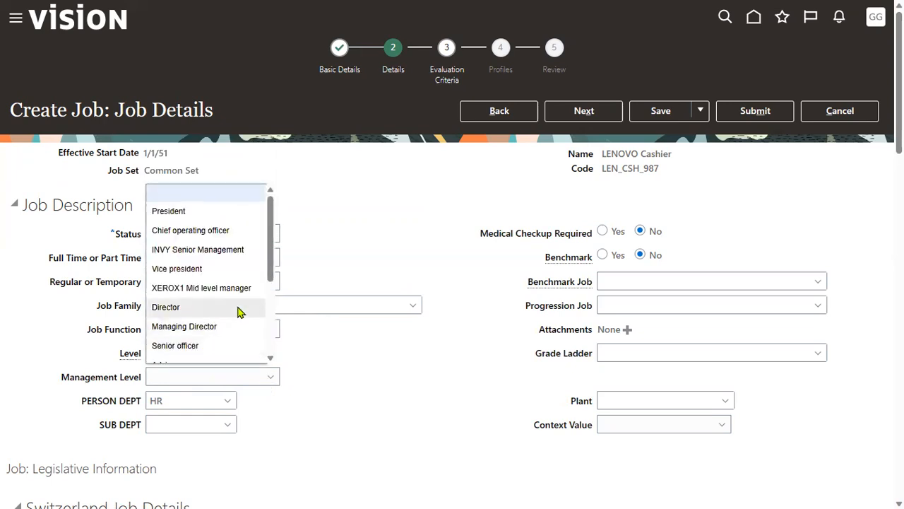
pyautogui.scroll(-4, 236, 311)
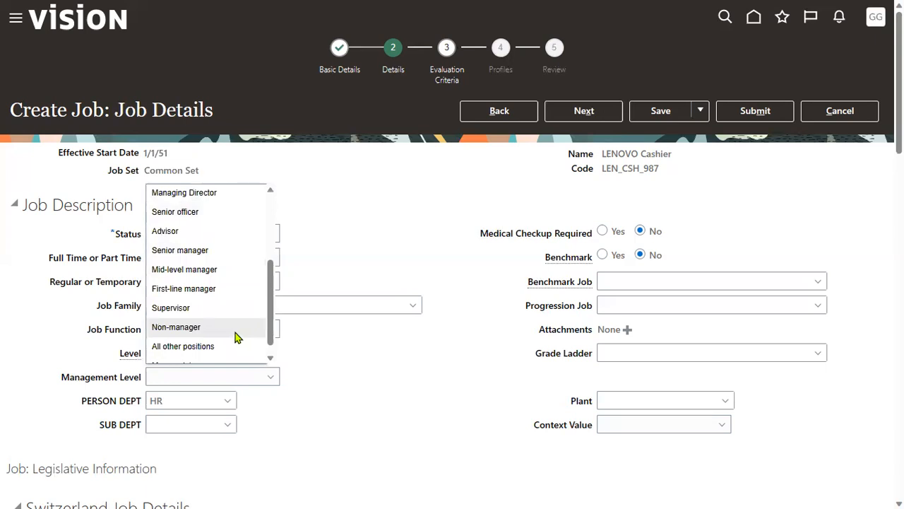
pyautogui.click(237, 332)
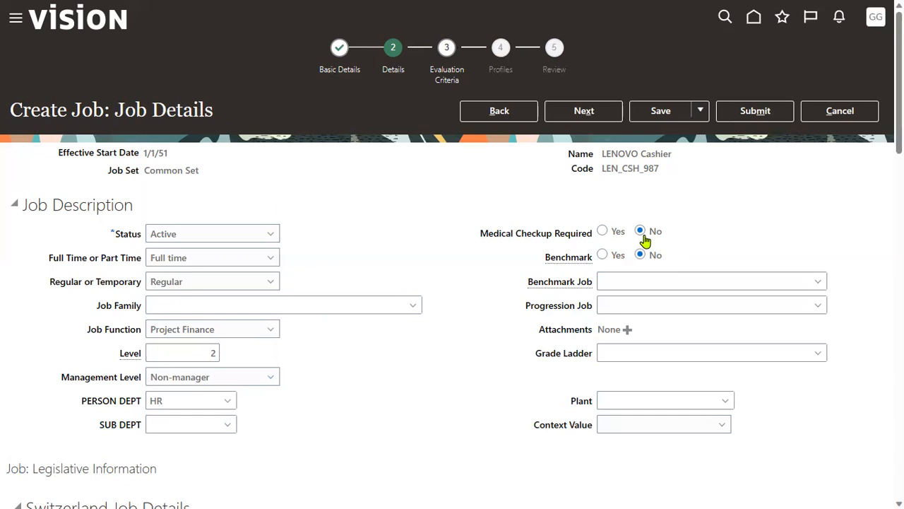
# Step: Submit the LENOVO Cashier job with no evaluation criteria or profiles, confirming the warning
pyautogui.click(589, 113)
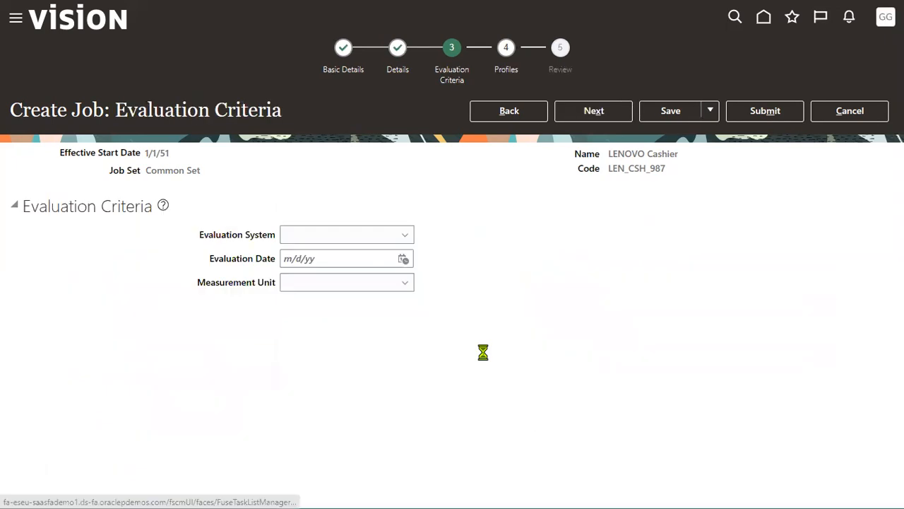
pyautogui.click(615, 113)
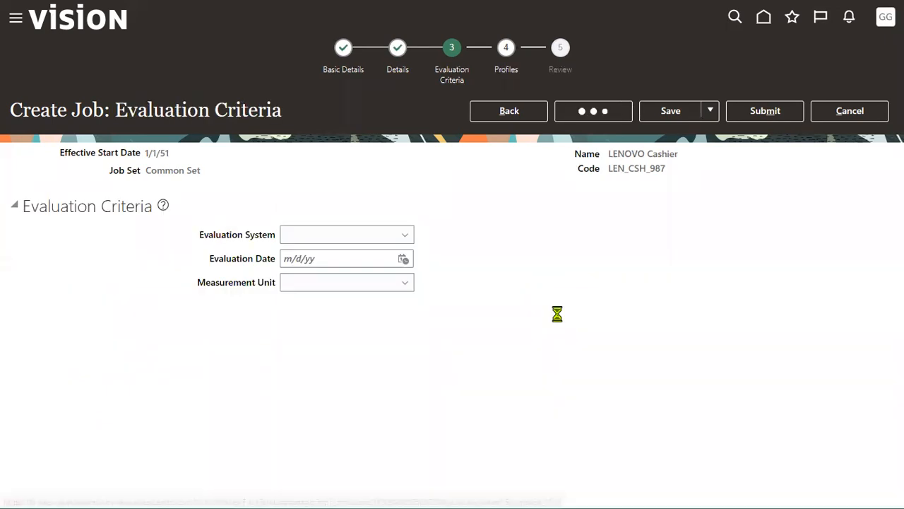
pyautogui.click(593, 111)
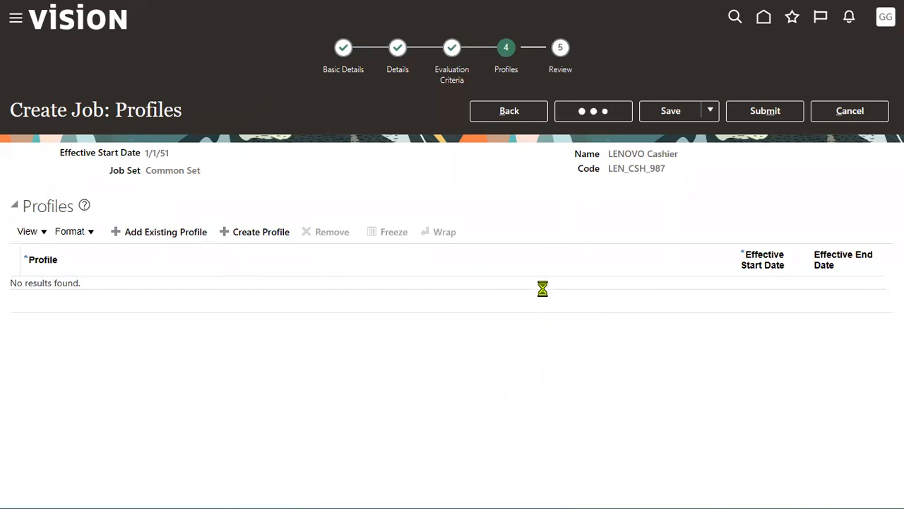
pyautogui.click(766, 111)
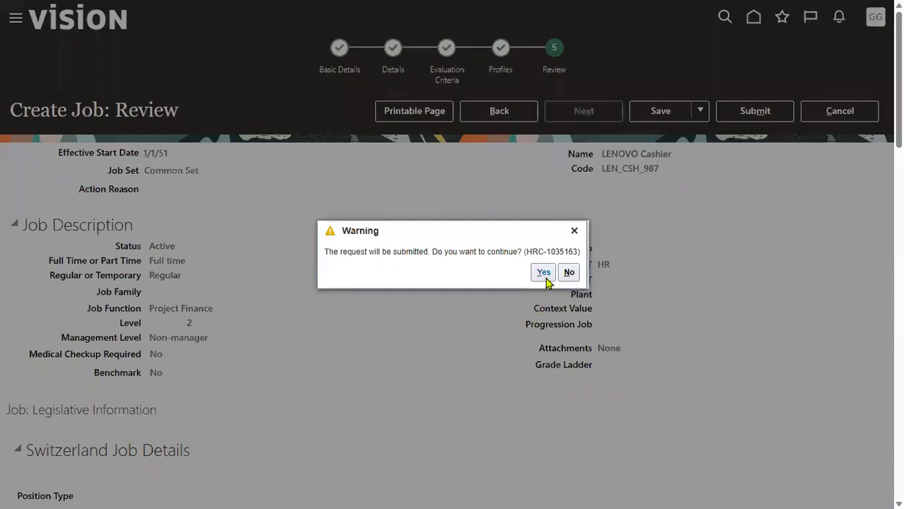
pyautogui.click(546, 277)
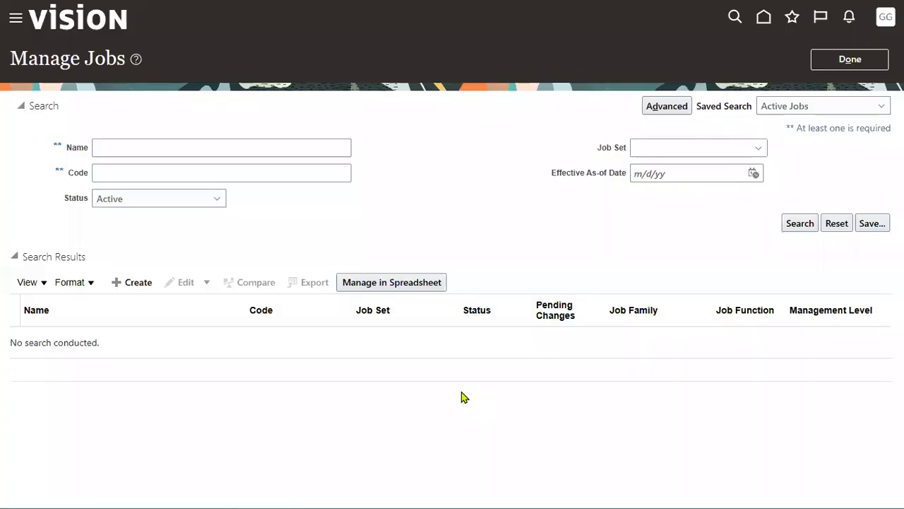
# Step: Search jobs for 'LENOV' to verify LENOVO Cashier (LEN_CSH_987) is active, then leave Manage Jobs
pyautogui.click(244, 149)
pyautogui.write('LENOV')
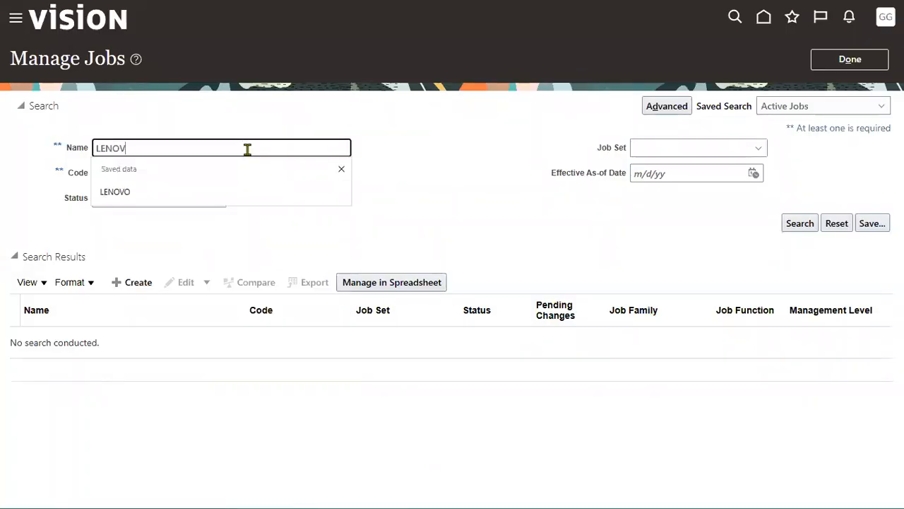
pyautogui.press('Return')
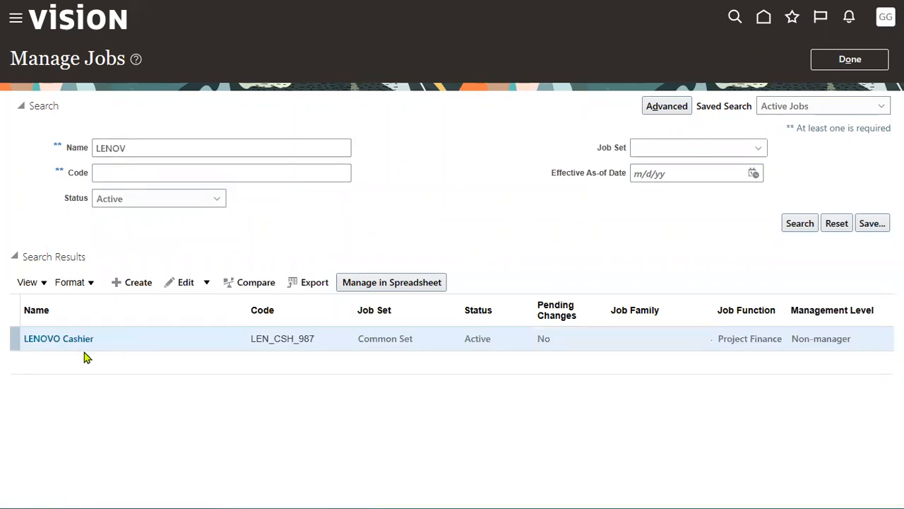
pyautogui.click(850, 63)
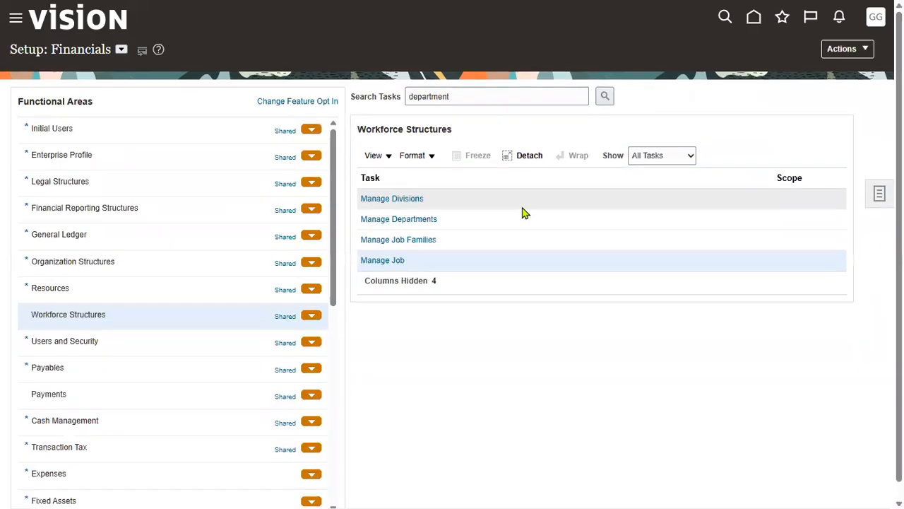
pyautogui.hotkey('alt', 'Tab')
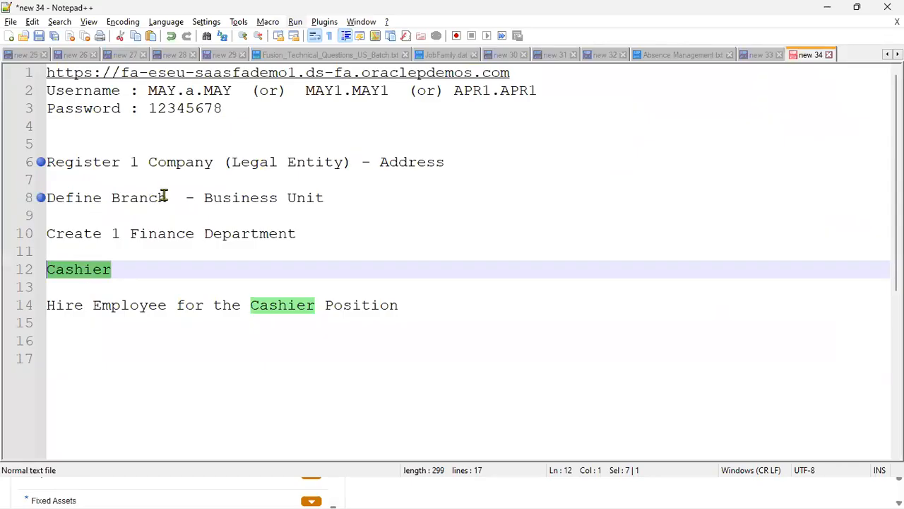
# Step: Highlight the task-list steps from Register Company through Cashier in the note
pyautogui.moveTo(165, 197); pyautogui.dragTo(40, 198)
pyautogui.moveTo(175, 234); pyautogui.dragTo(56, 233)
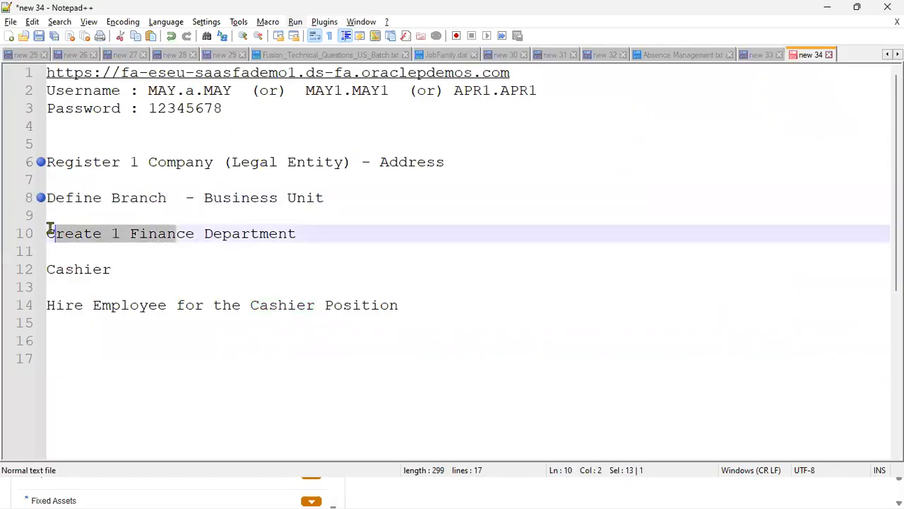
pyautogui.moveTo(160, 197); pyautogui.dragTo(92, 196)
pyautogui.moveTo(353, 162); pyautogui.dragTo(159, 165)
pyautogui.moveTo(131, 269); pyautogui.dragTo(45, 161)
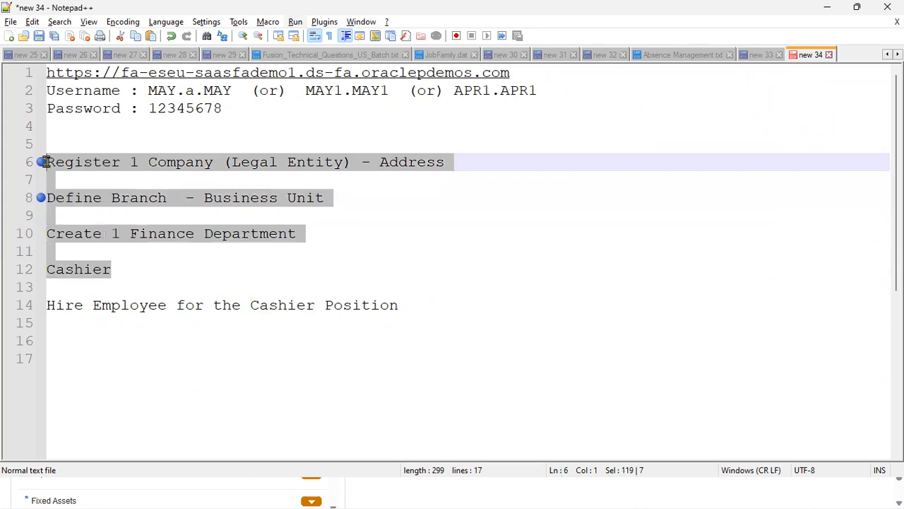
# Step: Bookmark the Hire Employee for the Cashier Position line and add '-Human Resource Specialist' on line 16
pyautogui.click(139, 339)
pyautogui.click(39, 305)
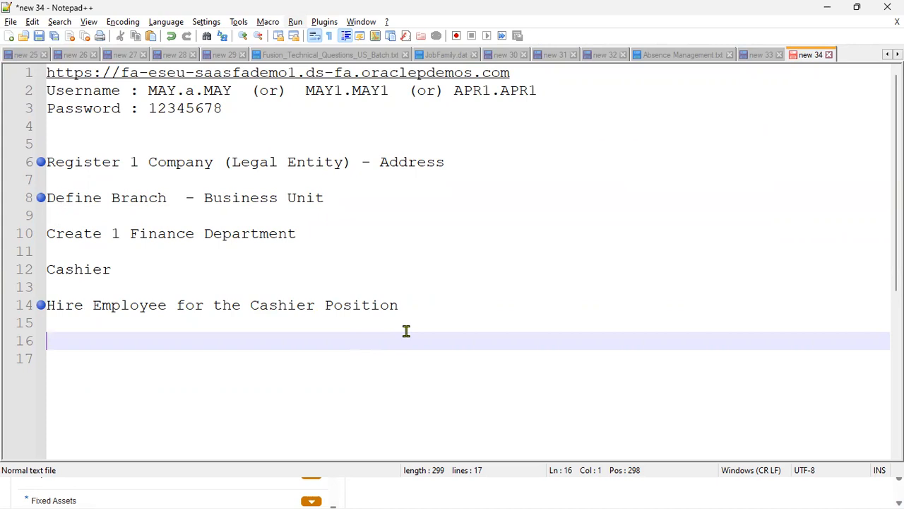
pyautogui.write('-Human Resource ')
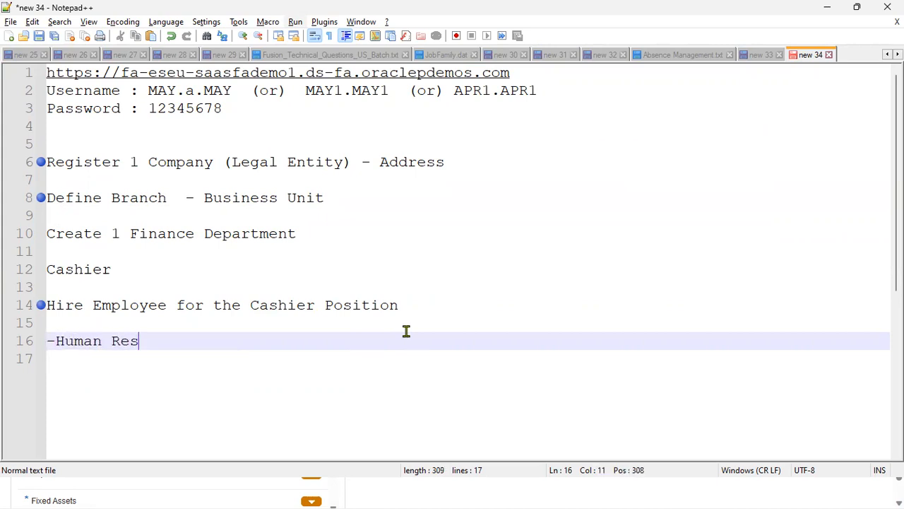
pyautogui.write('Specialist')
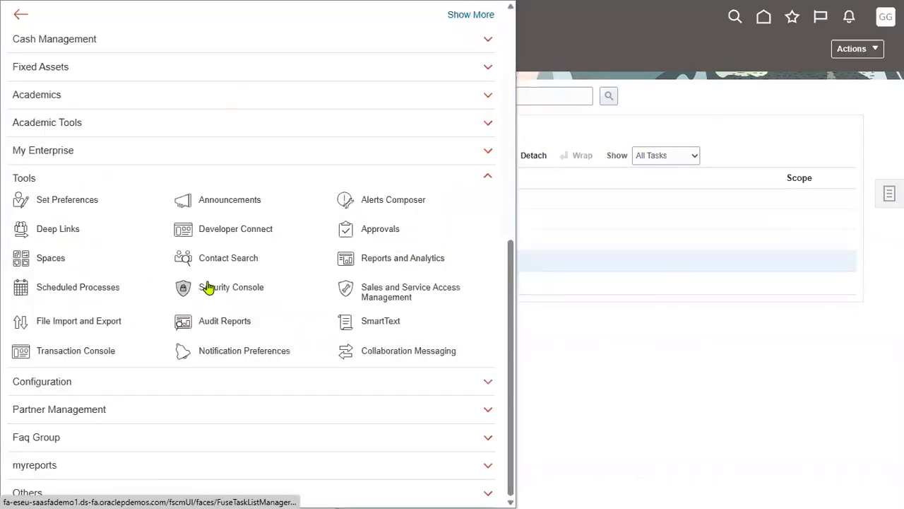
# Step: Open the Security Console from the Navigator and go to its Users page
pyautogui.click(215, 289)
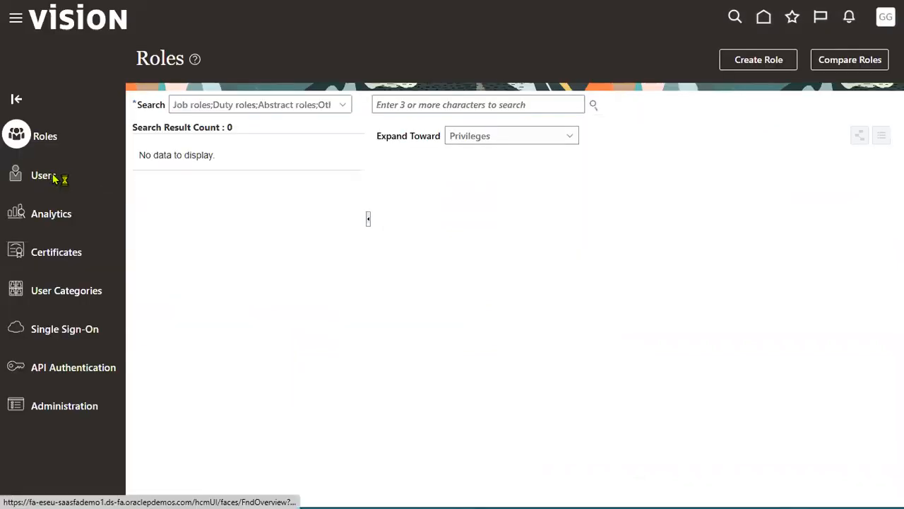
pyautogui.click(54, 177)
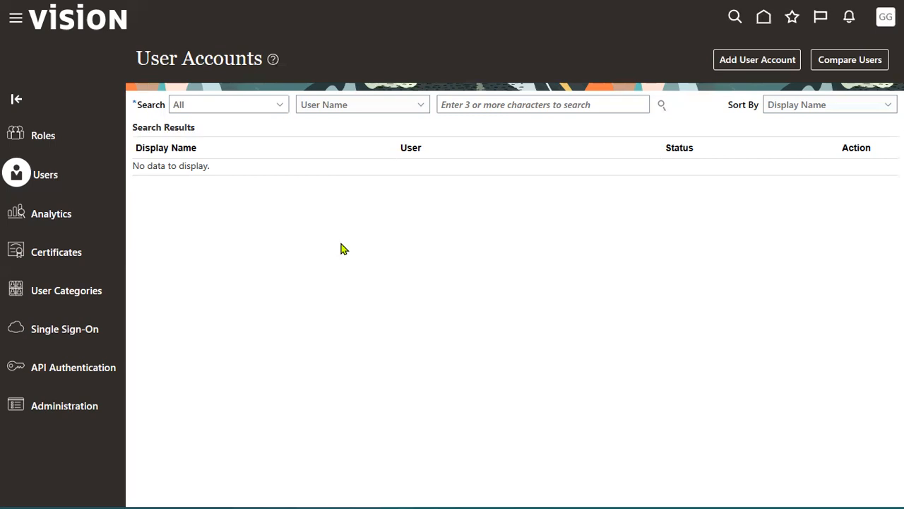
# Step: Search for the demo user name, open that account for editing, and begin adding a role
pyautogui.click(549, 106)
pyautogui.write('GM.GM')
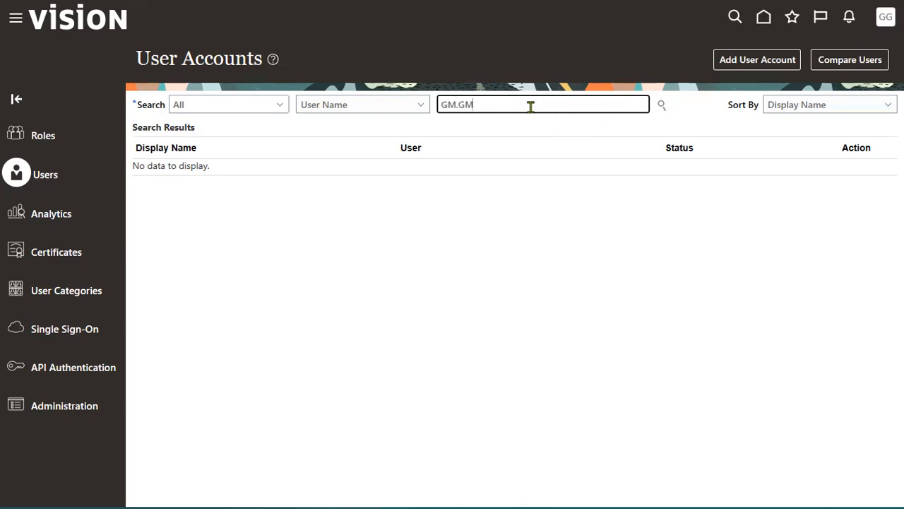
pyautogui.click(661, 105)
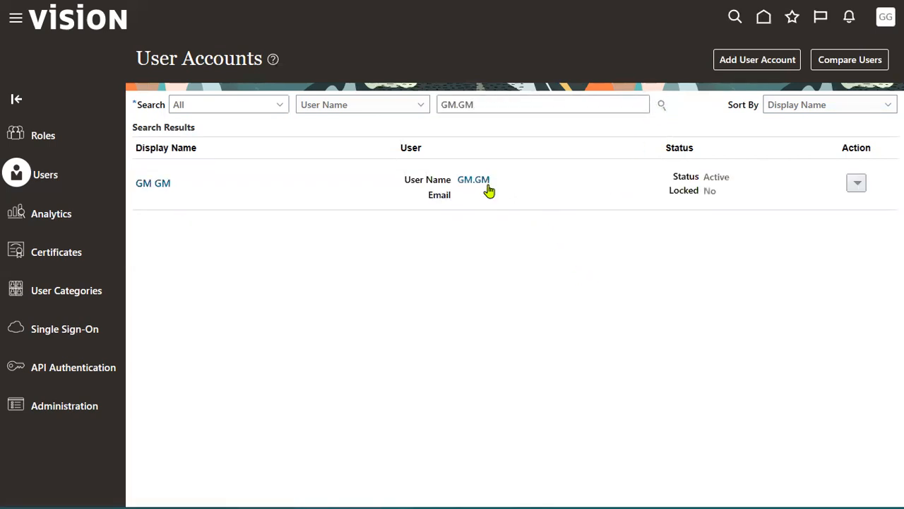
pyautogui.click(482, 181)
pyautogui.click(758, 60)
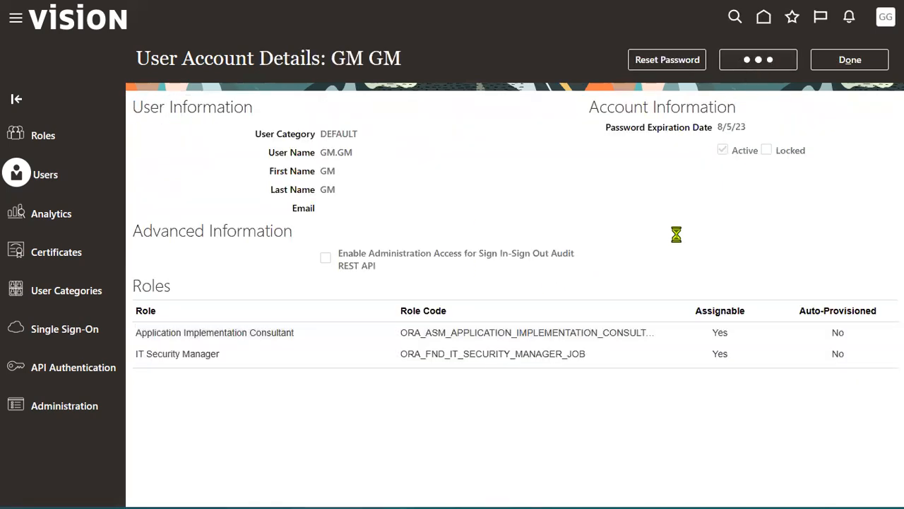
pyautogui.click(647, 320)
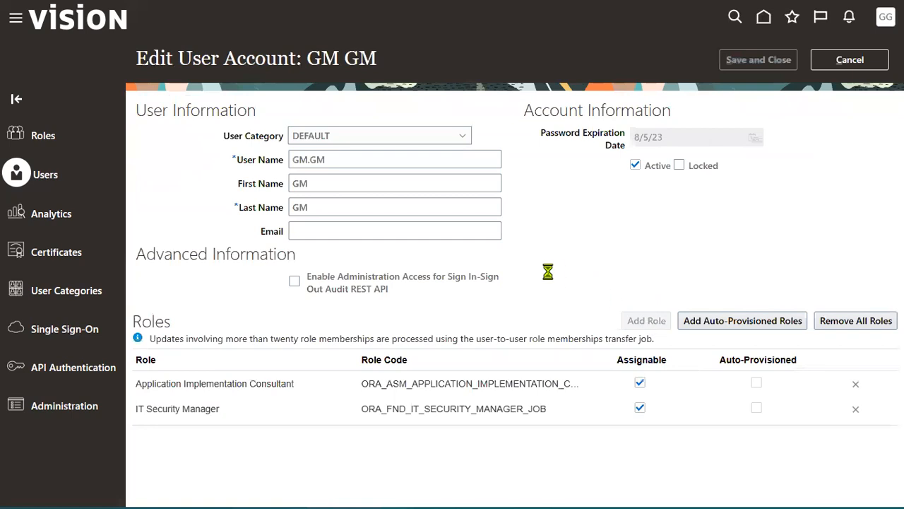
# Step: Add the Human Resource Specialist role to the user, save, and finish editing the account
pyautogui.click(473, 121)
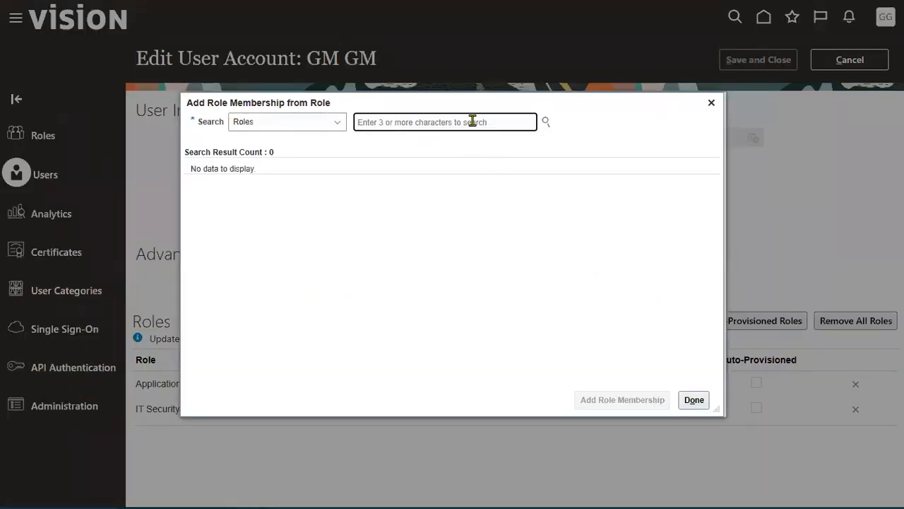
pyautogui.write('Human ')
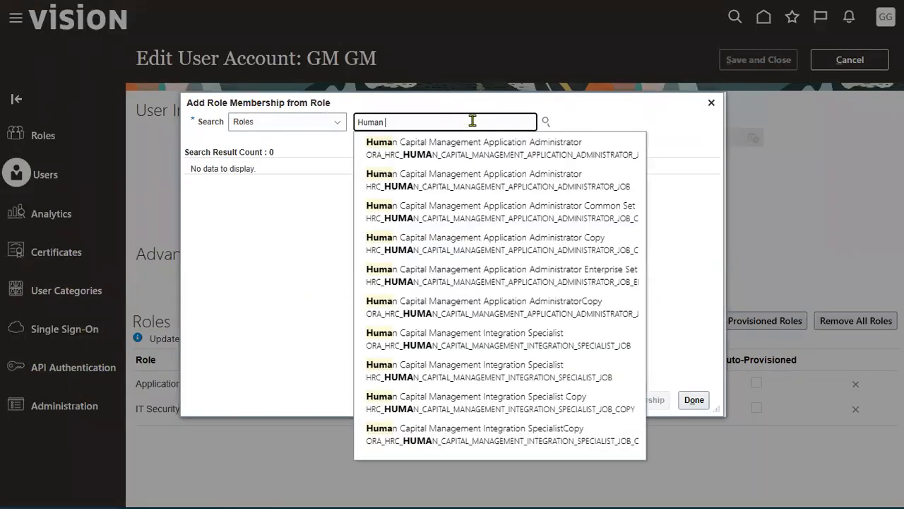
pyautogui.write('reso')
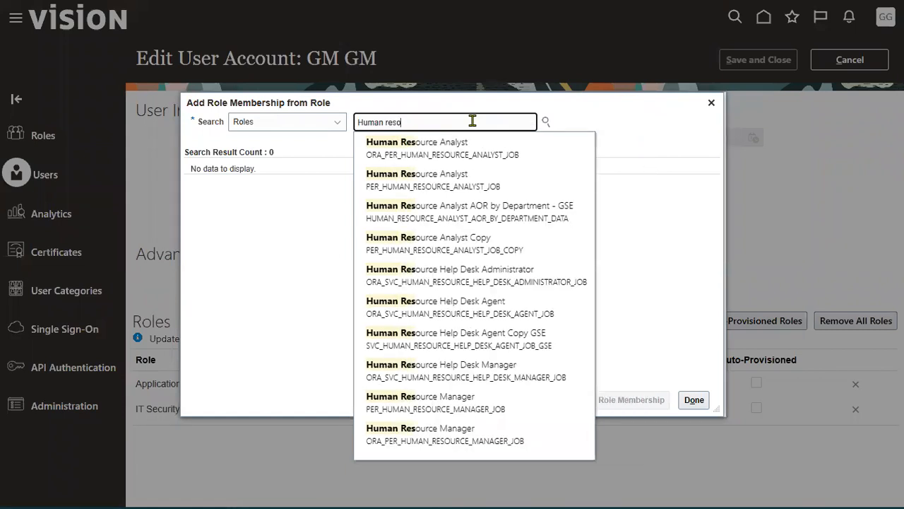
pyautogui.write('urc')
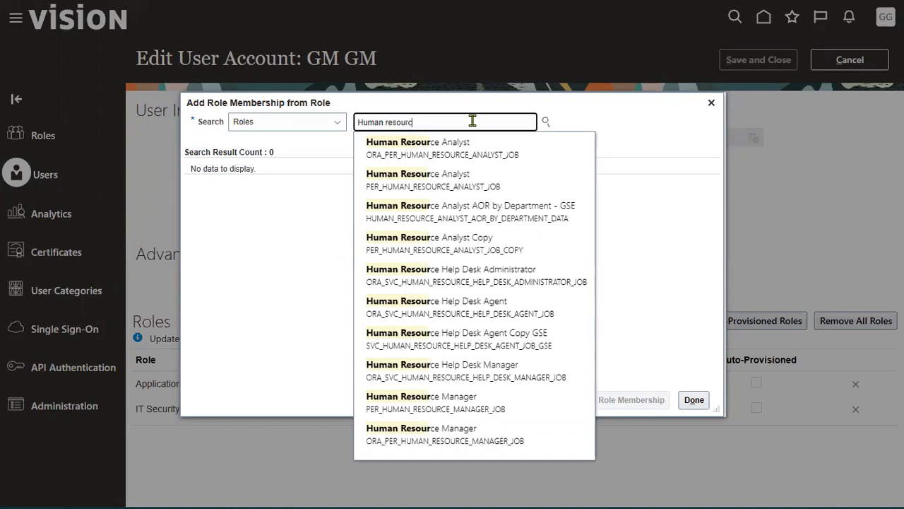
pyautogui.write('e')
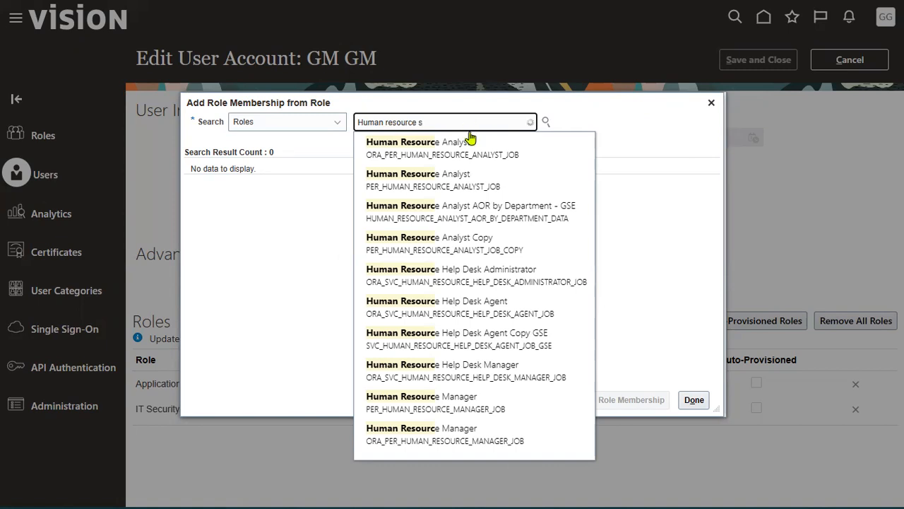
pyautogui.write(' sp')
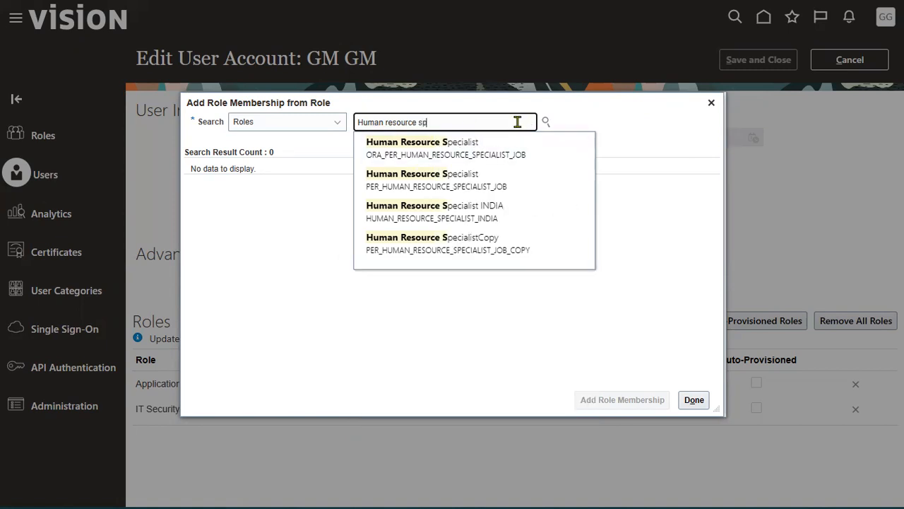
pyautogui.click(476, 148)
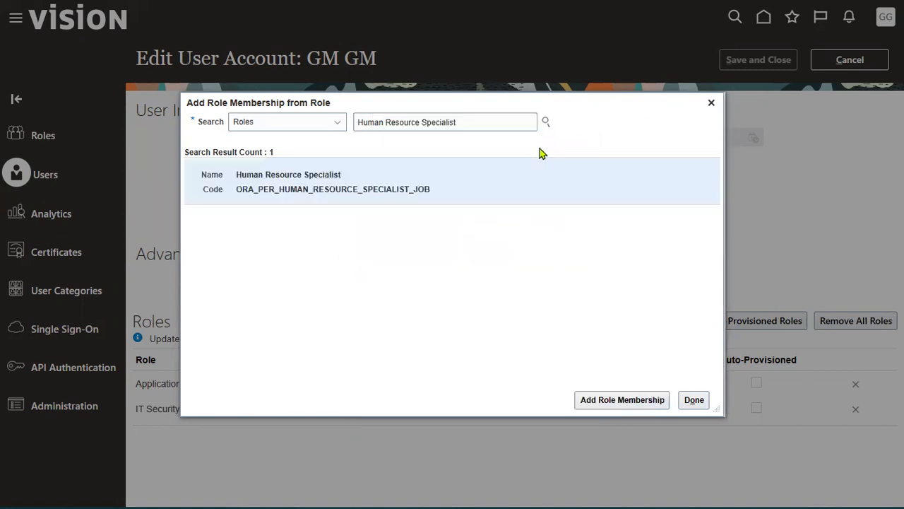
pyautogui.click(598, 401)
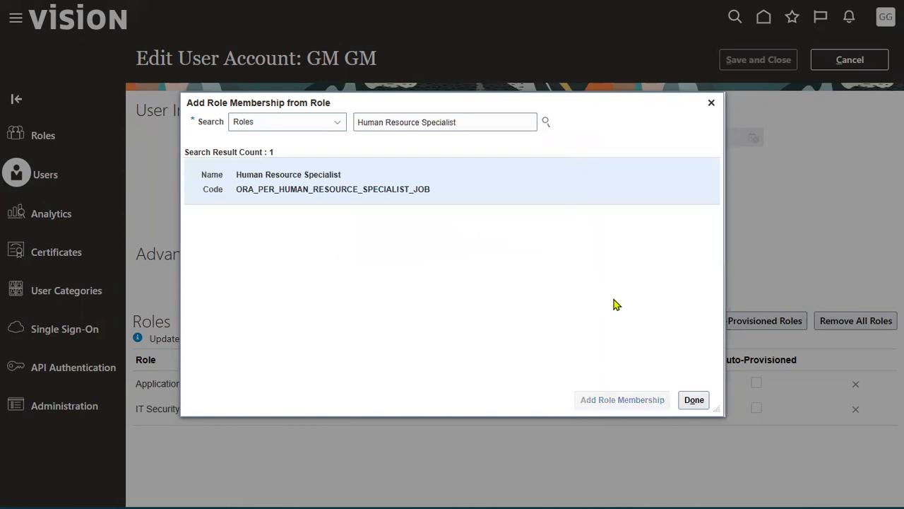
pyautogui.click(689, 402)
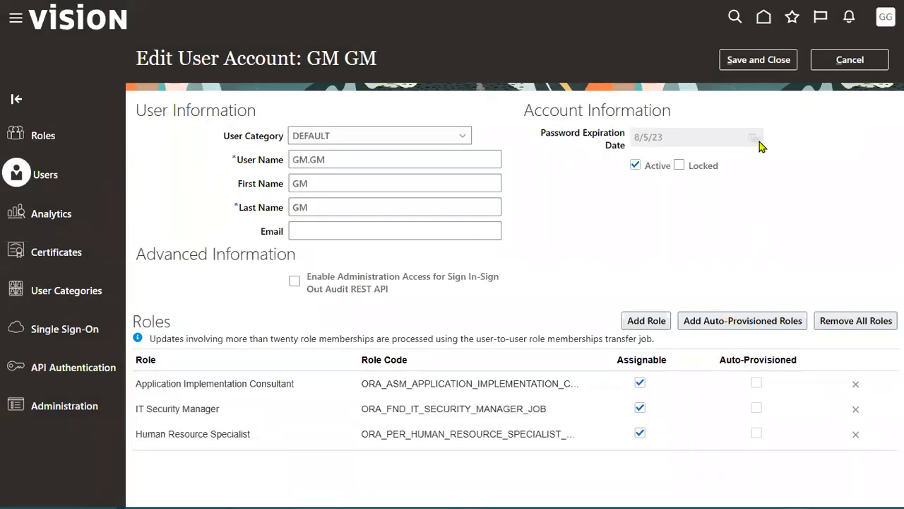
pyautogui.click(758, 61)
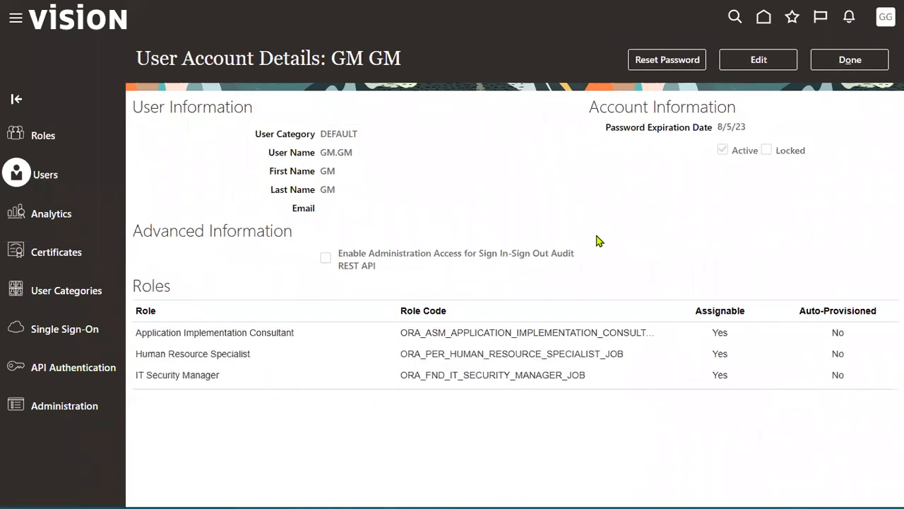
pyautogui.click(844, 63)
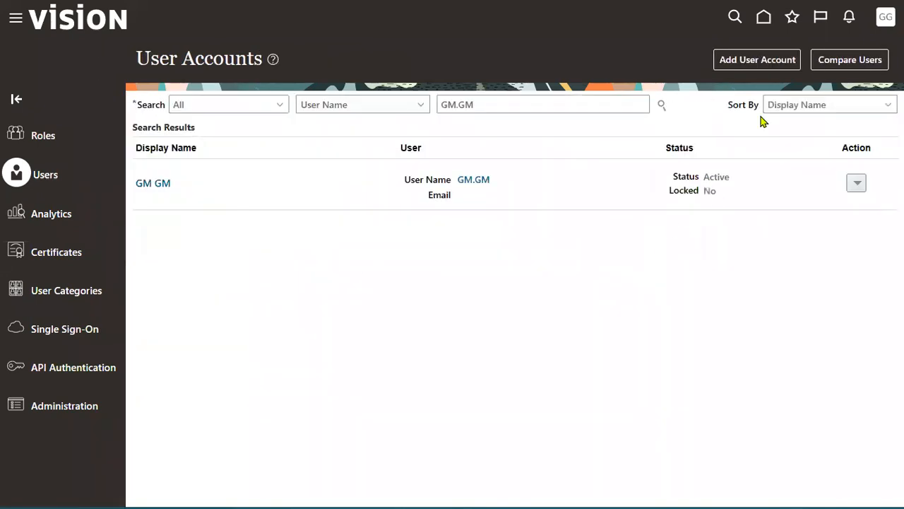
# Step: Go back to the home page, glance at My Client Groups, and reload the page
pyautogui.click(763, 21)
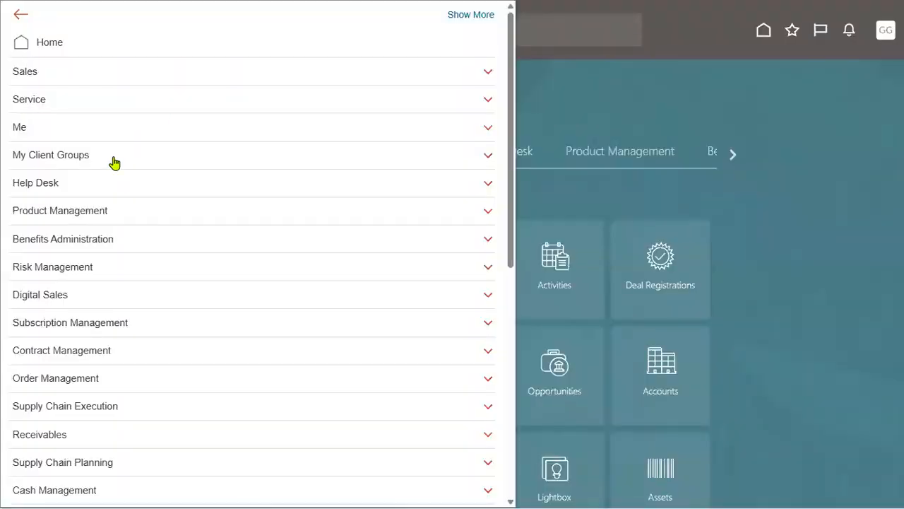
pyautogui.click(113, 159)
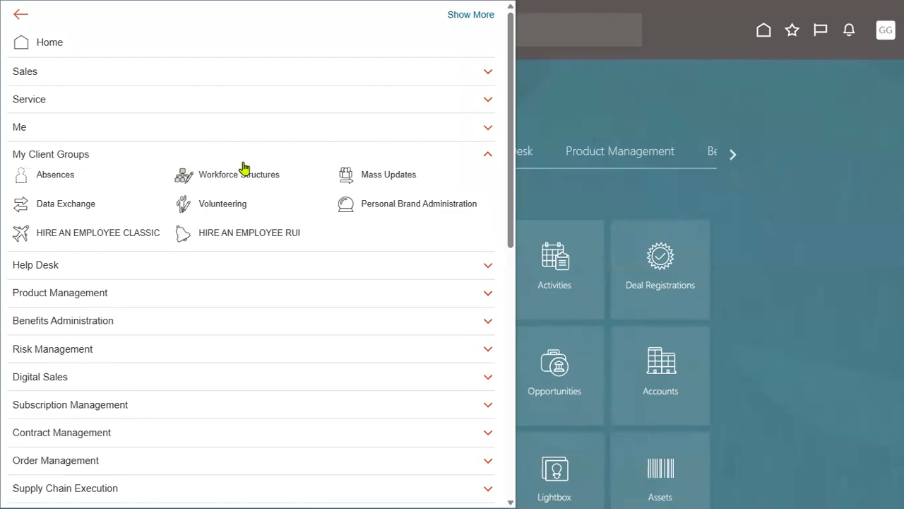
pyautogui.click(701, 109)
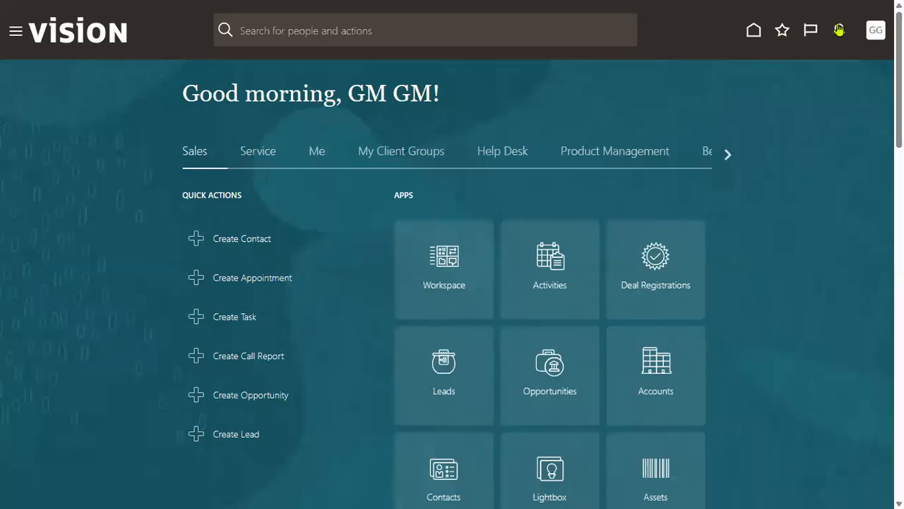
pyautogui.click(753, 30)
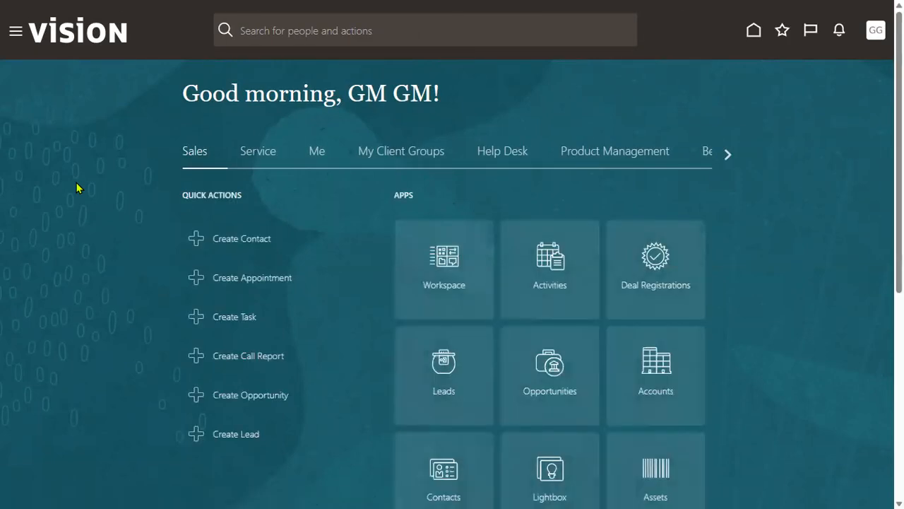
# Step: Browse the Navigator's Me and My Client Groups sections, then close the Navigator
pyautogui.click(15, 32)
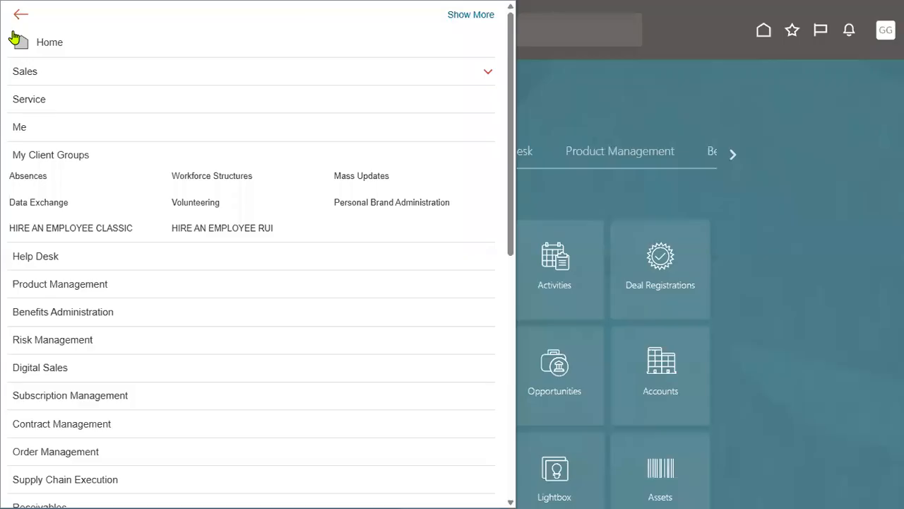
pyautogui.click(39, 129)
pyautogui.click(53, 129)
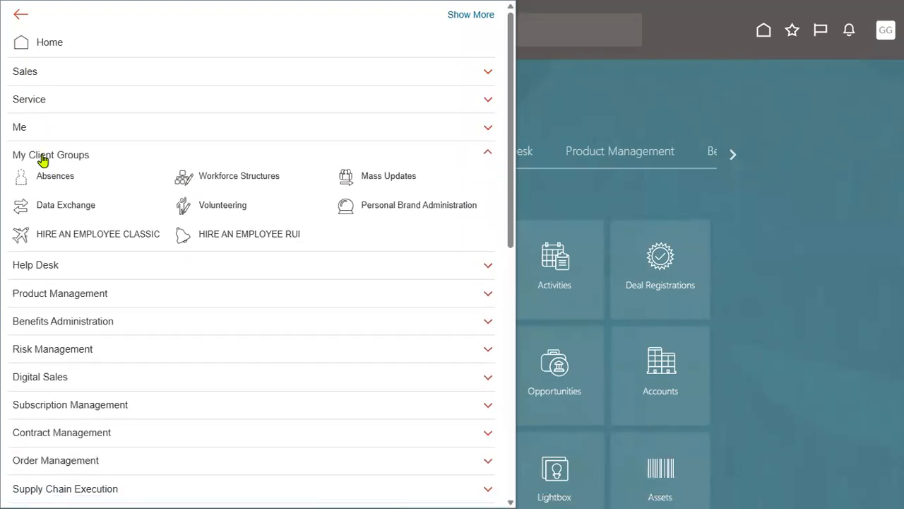
pyautogui.click(44, 157)
pyautogui.click(77, 161)
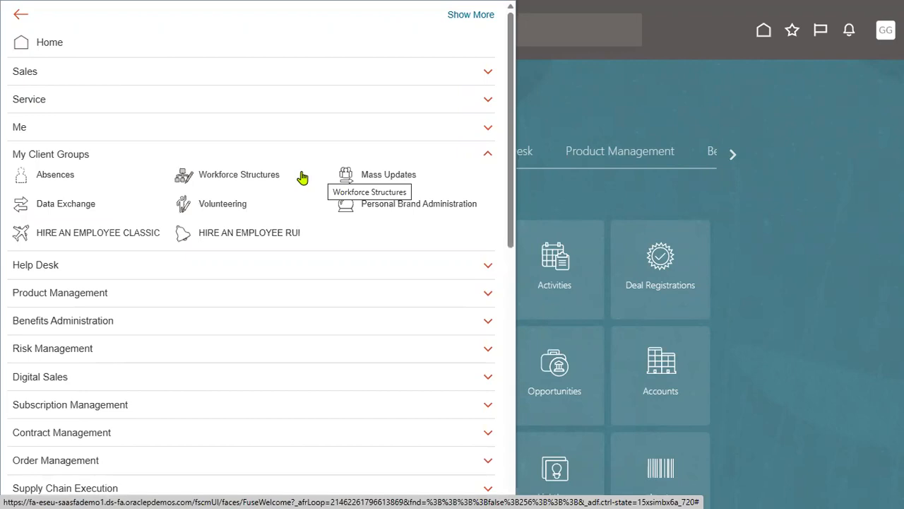
pyautogui.click(42, 157)
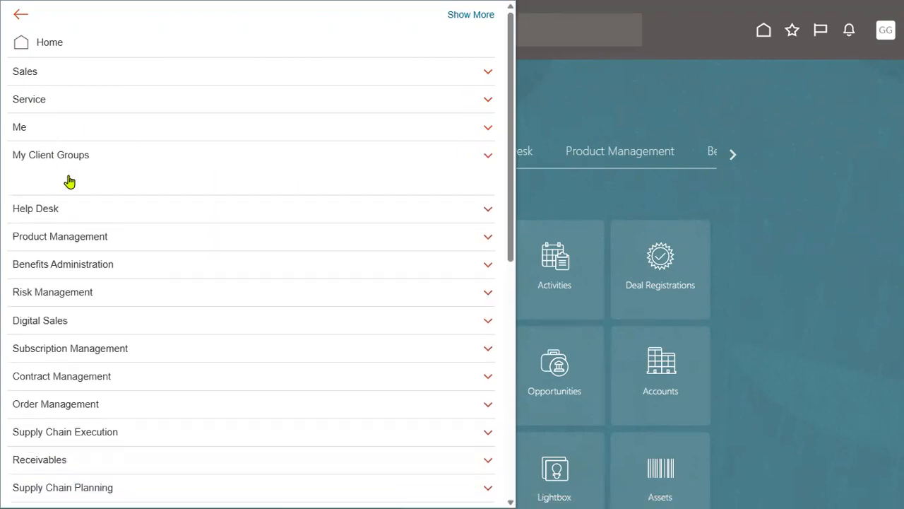
pyautogui.click(115, 159)
pyautogui.click(683, 105)
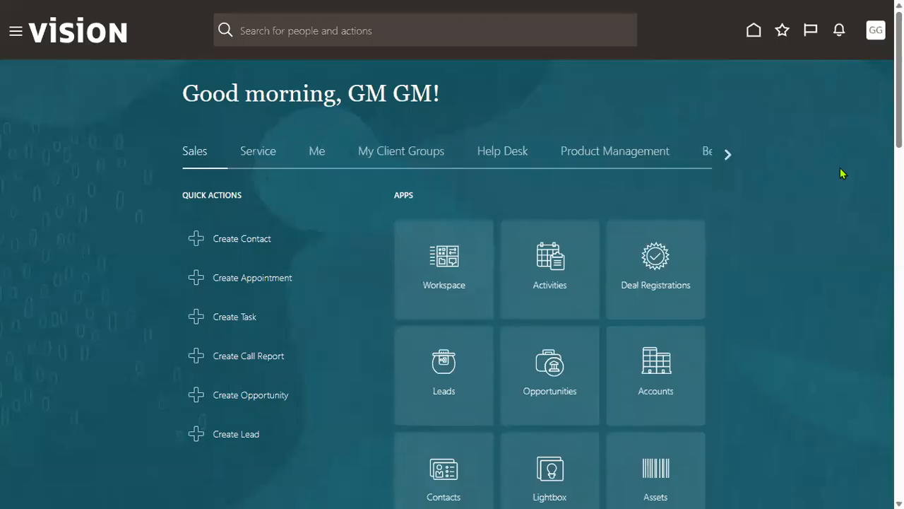
# Step: Sign out, sign back in, and expand My Client Groups in the Navigator to reach New Person
pyautogui.click(852, 62)
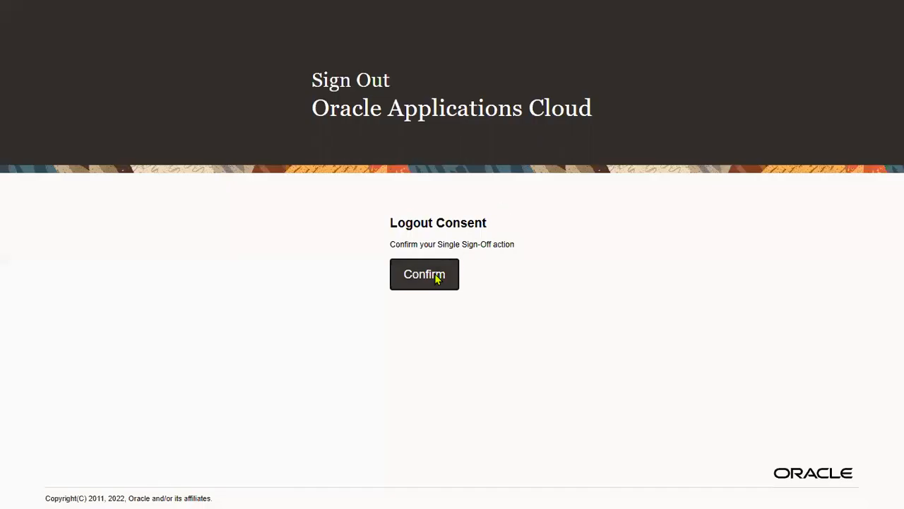
pyautogui.click(435, 274)
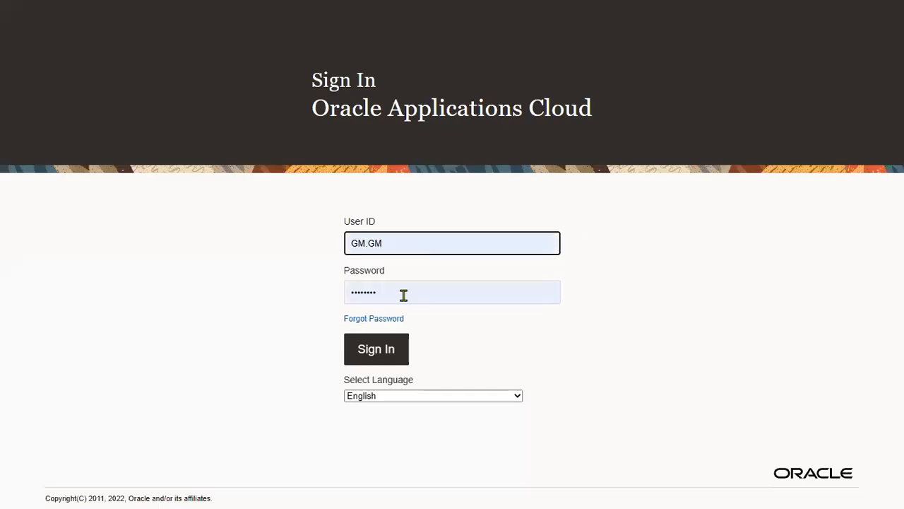
pyautogui.click(391, 352)
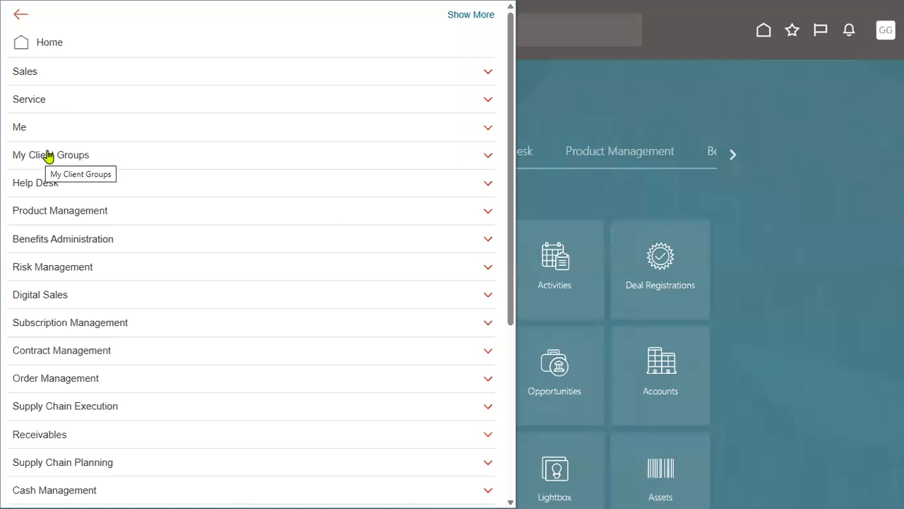
pyautogui.click(41, 153)
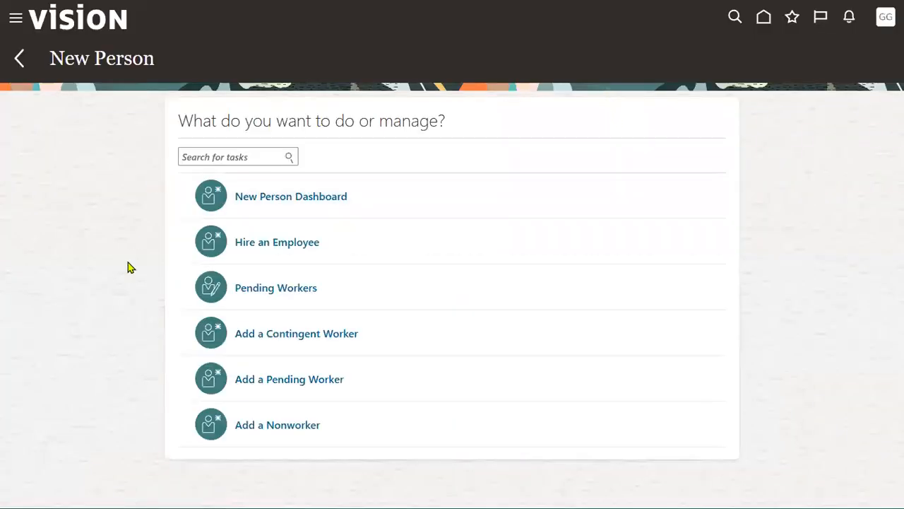
# Step: Launch the Hire an Employee task from the New Person page
pyautogui.click(308, 242)
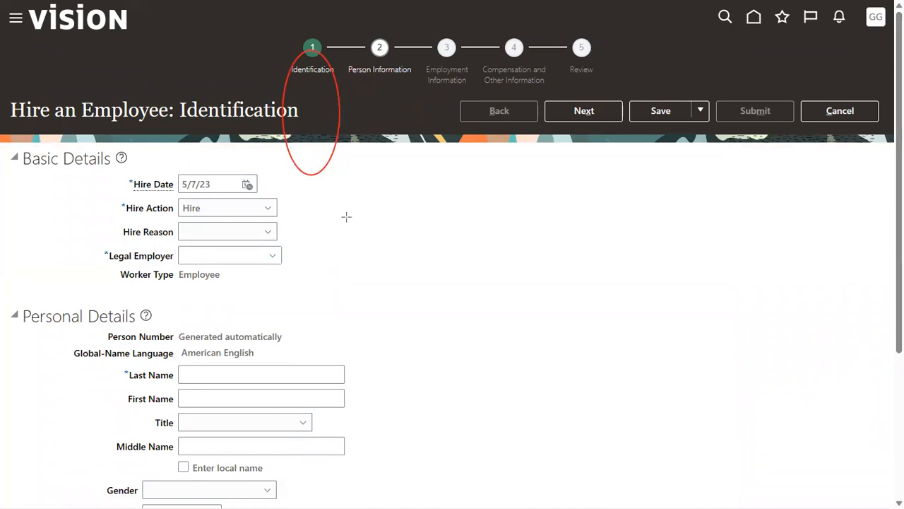
pyautogui.moveTo(85, 233); pyautogui.dragTo(176, 278)
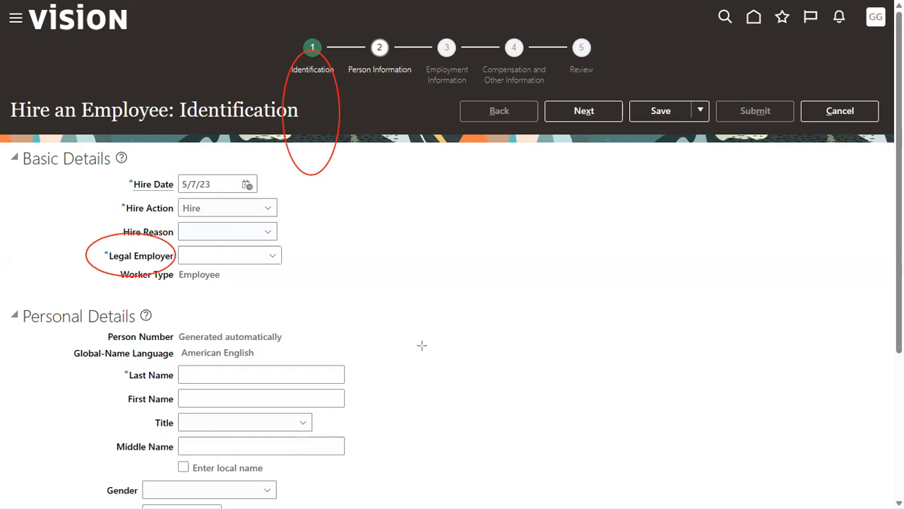
pyautogui.moveTo(348, 45)
pyautogui.mouseDown()
pyautogui.moveTo(367, 91)
pyautogui.moveTo(390, 235)
pyautogui.mouseUp()
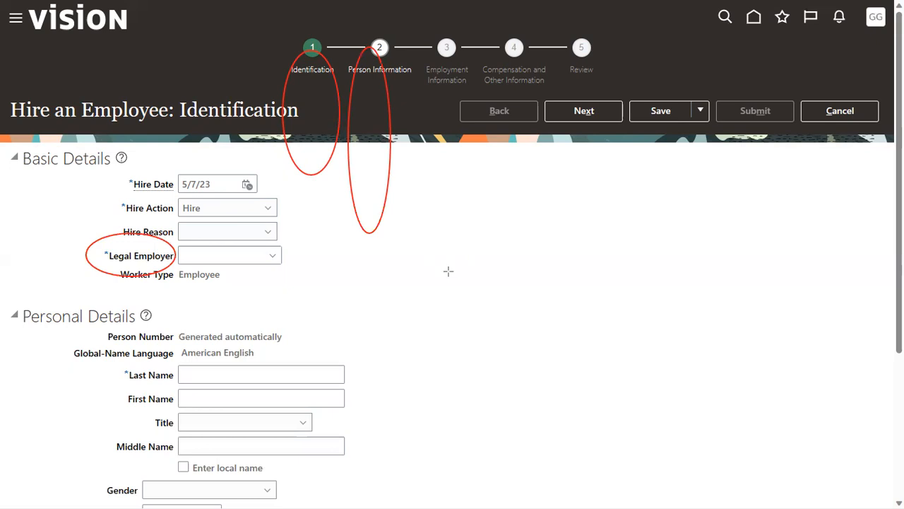
pyautogui.moveTo(432, 57); pyautogui.dragTo(447, 51)
pyautogui.moveTo(469, 255); pyautogui.dragTo(472, 325)
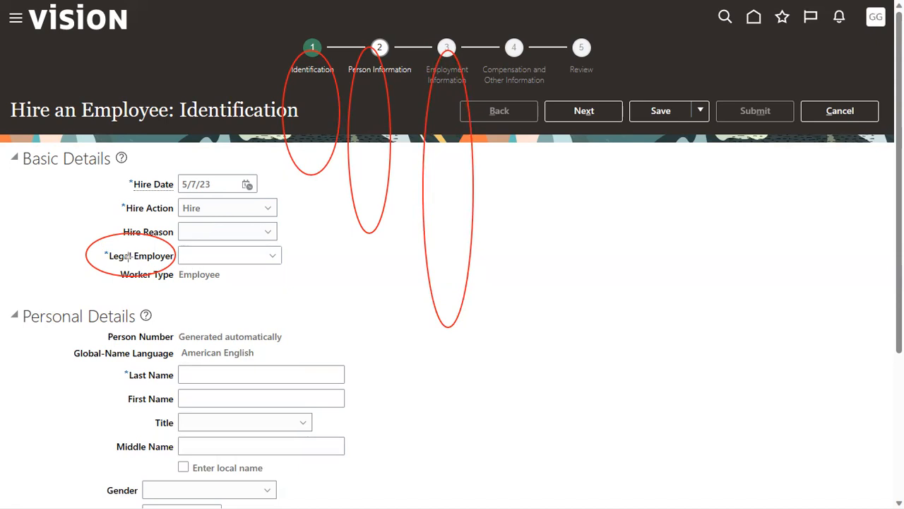
pyautogui.moveTo(108, 261); pyautogui.dragTo(173, 260)
pyautogui.moveTo(461, 242)
pyautogui.mouseDown()
pyautogui.moveTo(515, 243)
pyautogui.moveTo(505, 255)
pyautogui.moveTo(521, 254)
pyautogui.mouseUp()
pyautogui.moveTo(462, 262); pyautogui.dragTo(535, 270)
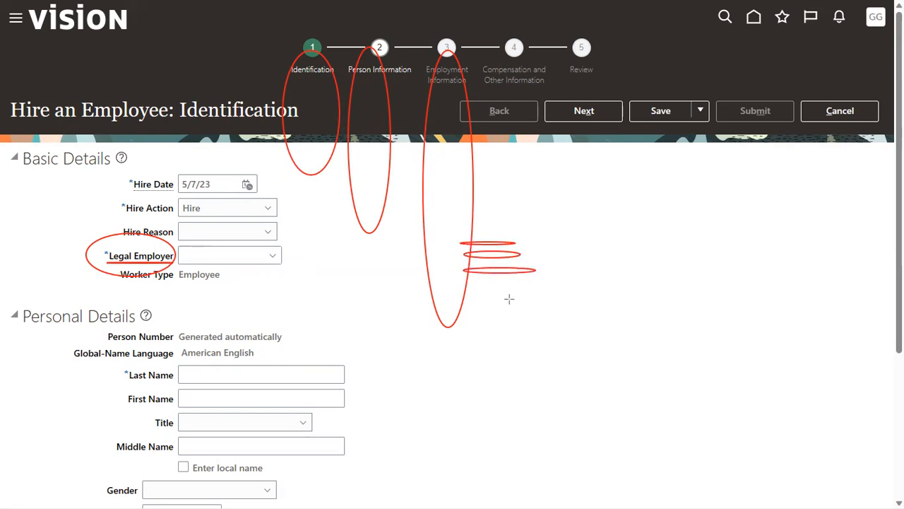
pyautogui.moveTo(461, 283)
pyautogui.mouseDown()
pyautogui.moveTo(488, 293)
pyautogui.moveTo(468, 315)
pyautogui.mouseUp()
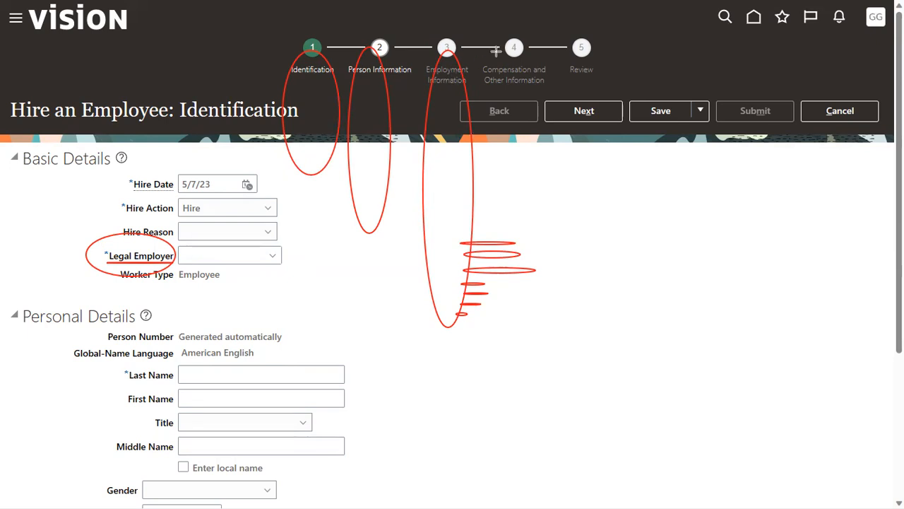
pyautogui.moveTo(499, 57)
pyautogui.mouseDown()
pyautogui.moveTo(563, 259)
pyautogui.moveTo(587, 424)
pyautogui.moveTo(569, 447)
pyautogui.mouseUp()
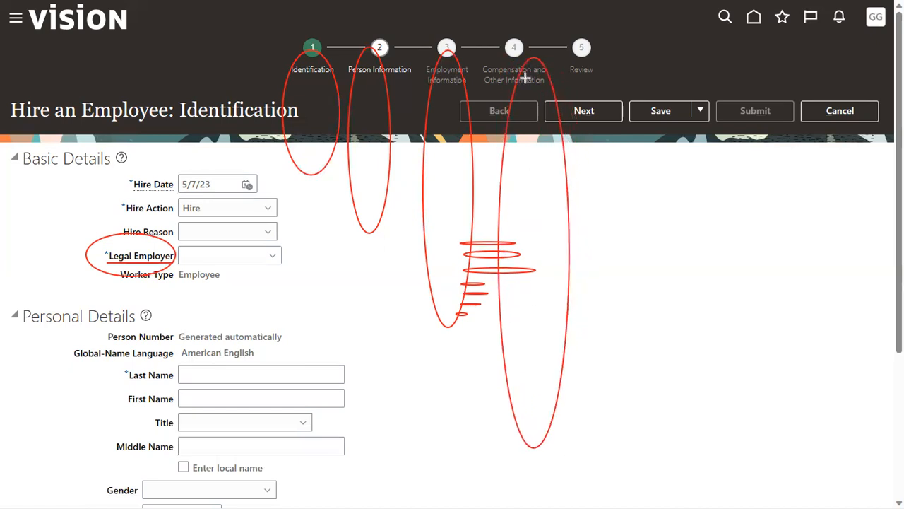
pyautogui.moveTo(583, 55)
pyautogui.mouseDown()
pyautogui.moveTo(638, 222)
pyautogui.moveTo(684, 495)
pyautogui.mouseUp()
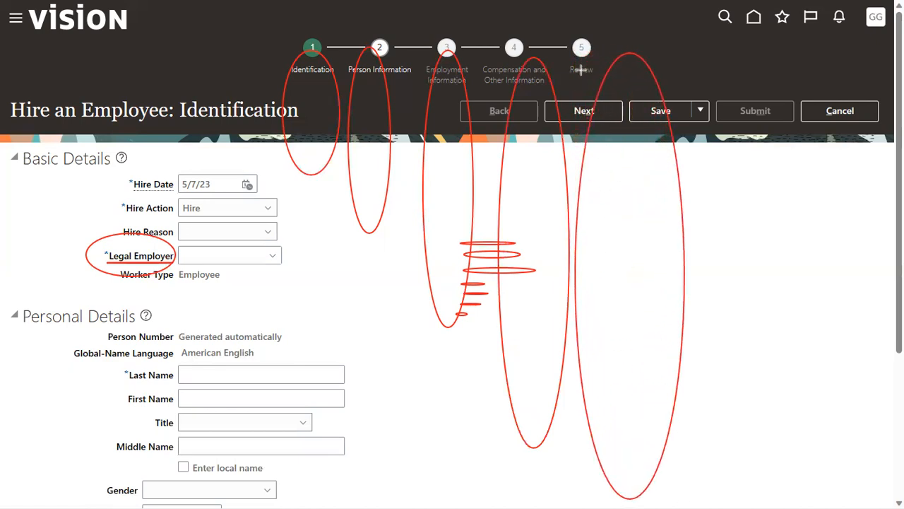
pyautogui.moveTo(566, 63)
pyautogui.mouseDown()
pyautogui.moveTo(586, 84)
pyautogui.moveTo(604, 83)
pyautogui.mouseUp()
pyautogui.press('e')
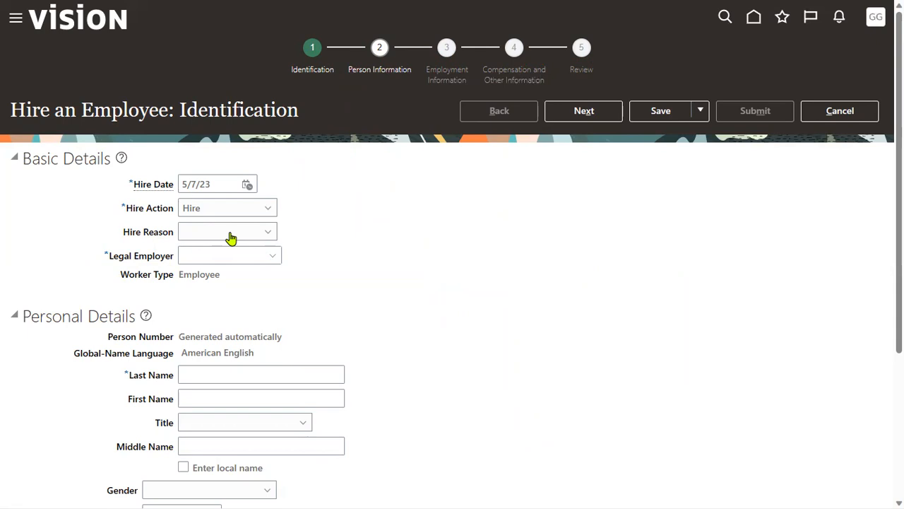
# Step: Set the hire date to 1/1/23 and the hire reason to Hire to fill vacant position
pyautogui.click(247, 185)
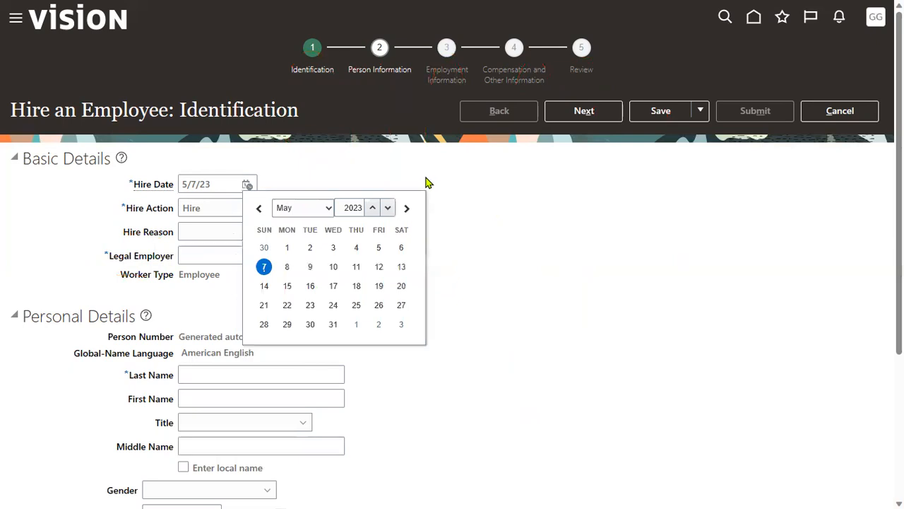
pyautogui.click(299, 209)
pyautogui.click(296, 225)
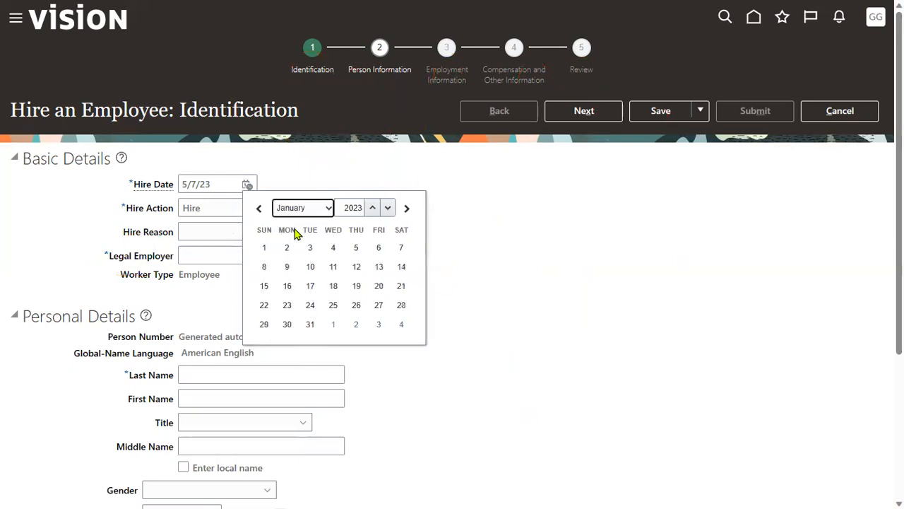
pyautogui.click(265, 249)
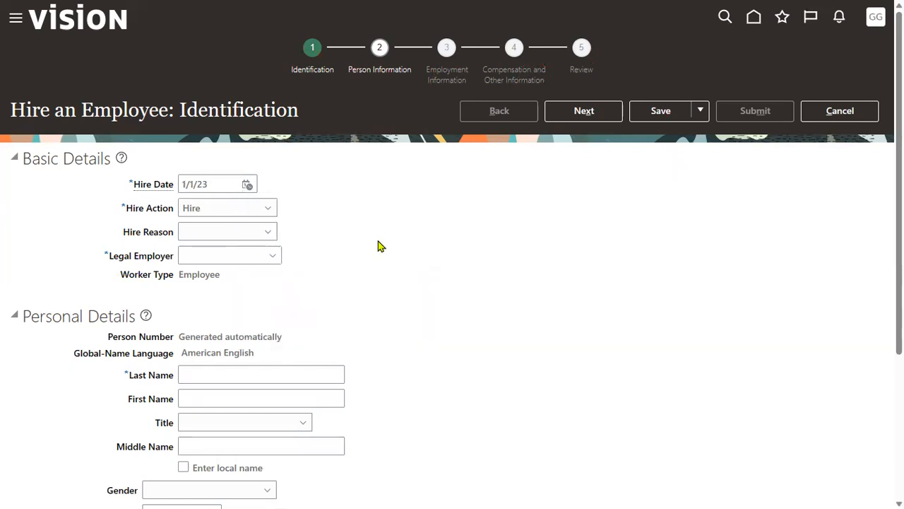
pyautogui.click(239, 234)
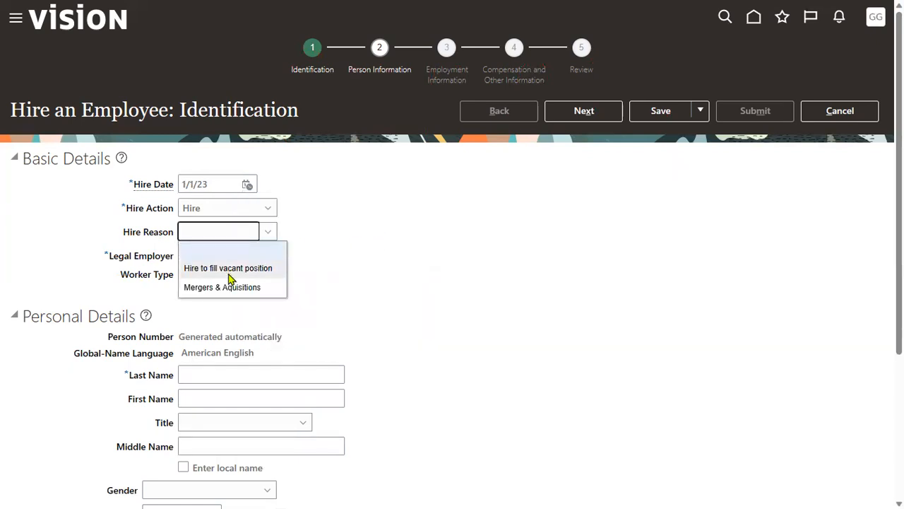
pyautogui.click(228, 273)
# Step: Enter 'LENO' and choose LENOVO Corp USA US as the legal employer
pyautogui.click(220, 257)
pyautogui.write('LENO')
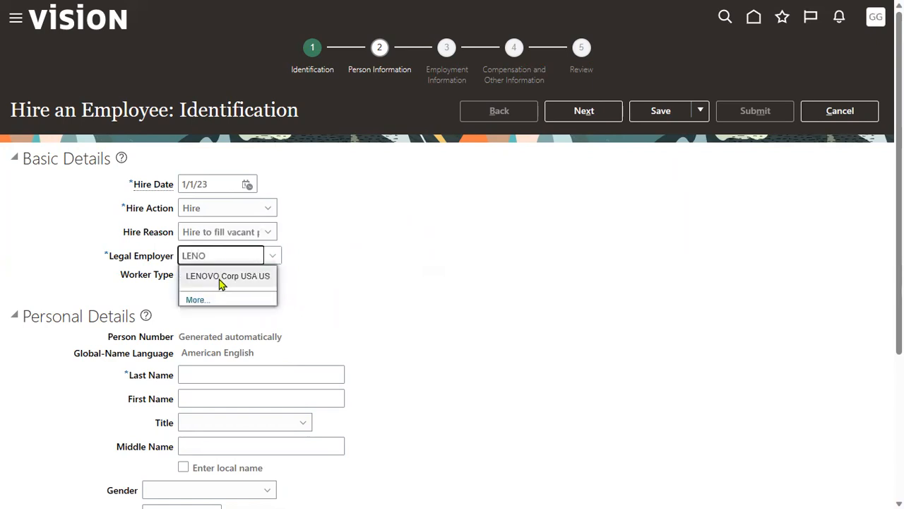
pyautogui.click(221, 280)
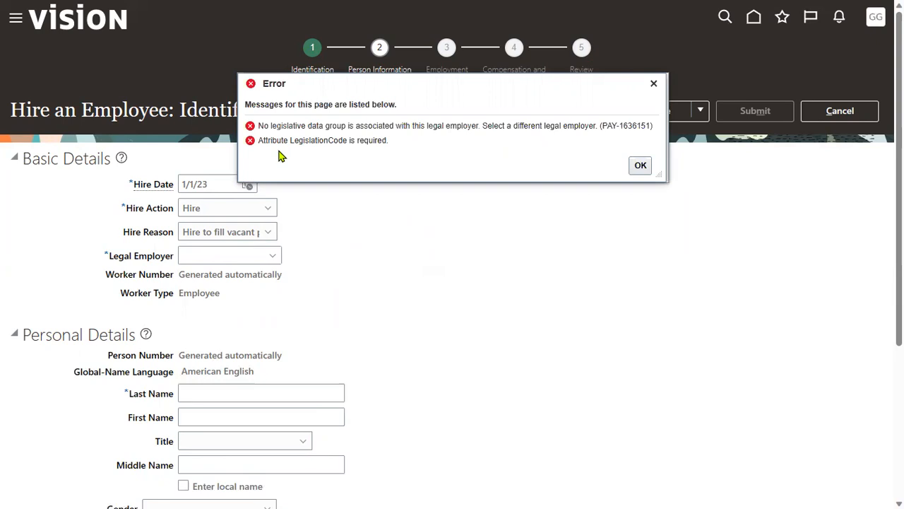
# Step: Check the legal employer and legislative data group in the error message, then dismiss it
pyautogui.moveTo(428, 126); pyautogui.dragTo(480, 126)
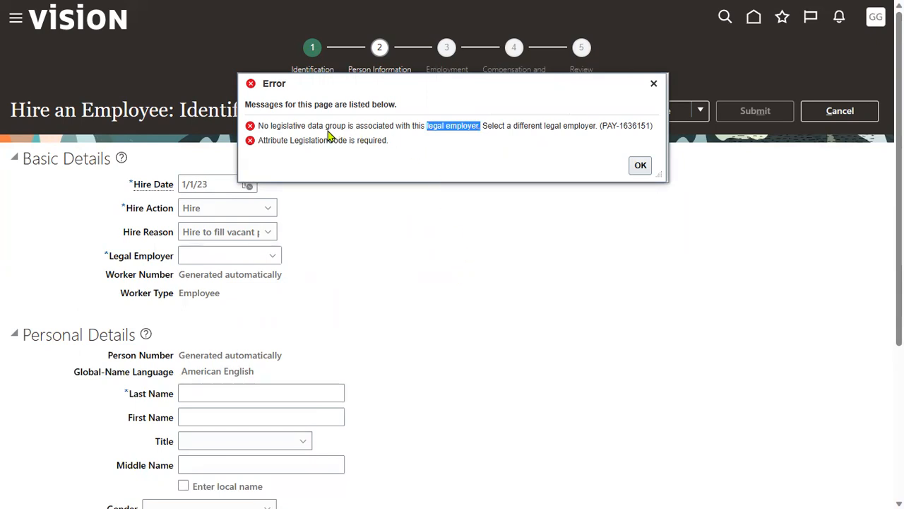
pyautogui.moveTo(269, 126); pyautogui.dragTo(347, 127)
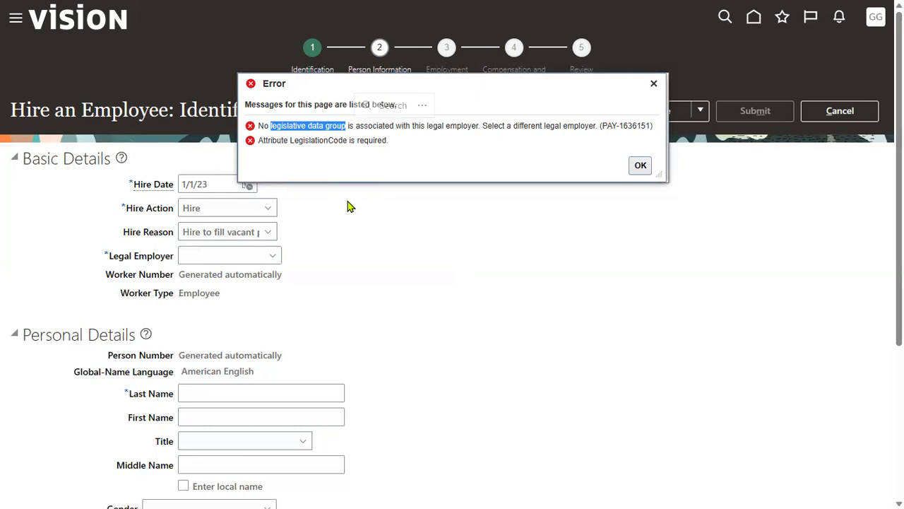
pyautogui.click(640, 166)
# Step: Discard the unsaved hire and go to Setup and Maintenance
pyautogui.click(840, 111)
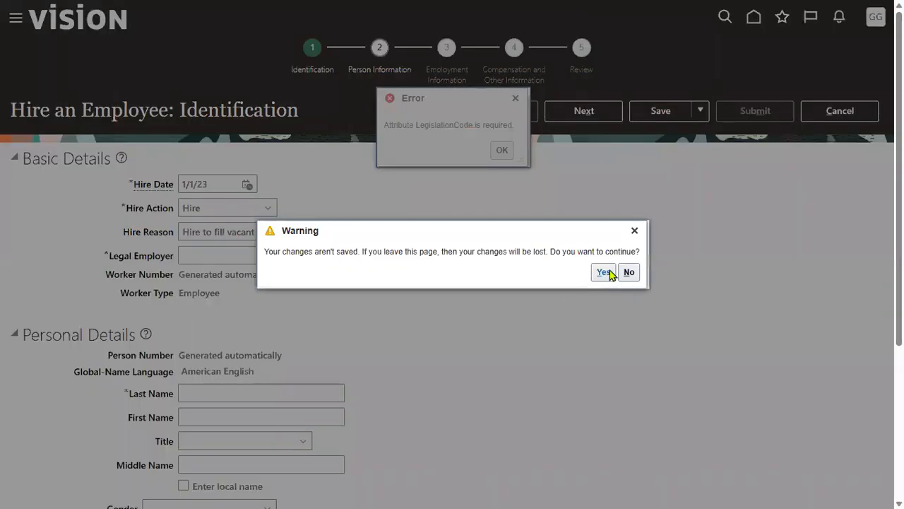
pyautogui.click(603, 274)
pyautogui.click(886, 17)
pyautogui.click(686, 221)
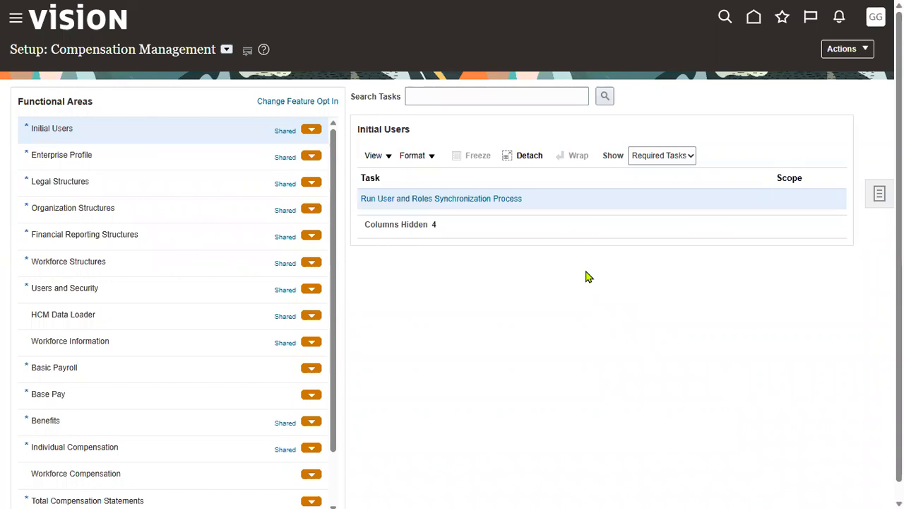
# Step: Search setup tasks for 'legal entity' and open Manage Legal Entity HCM Information
pyautogui.click(471, 96)
pyautogui.write('legal entity')
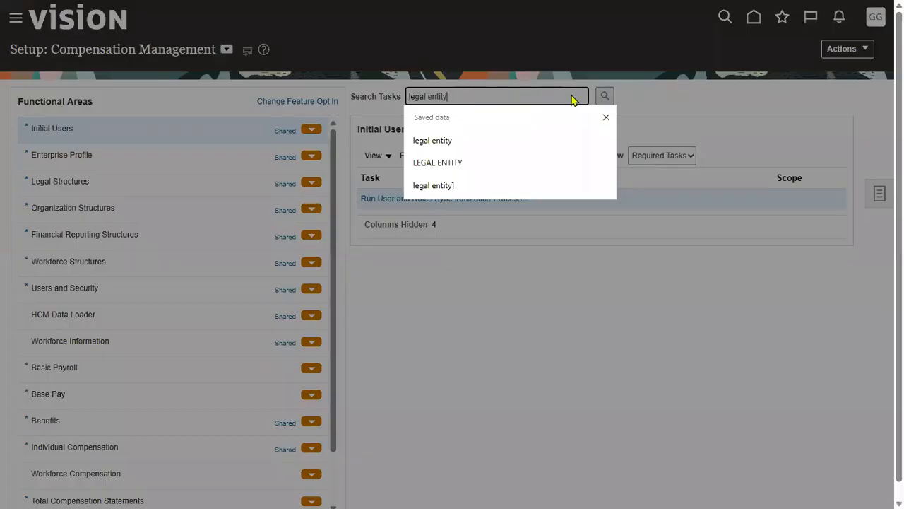
pyautogui.click(605, 96)
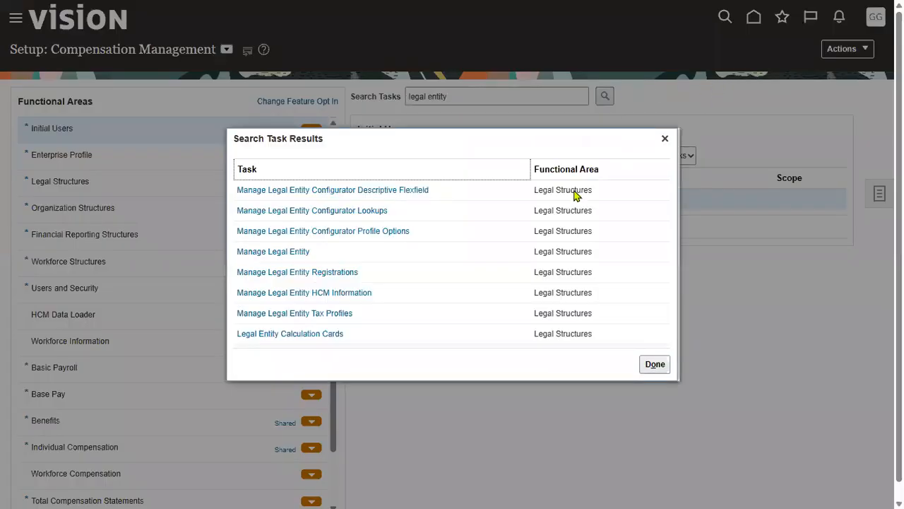
pyautogui.click(323, 292)
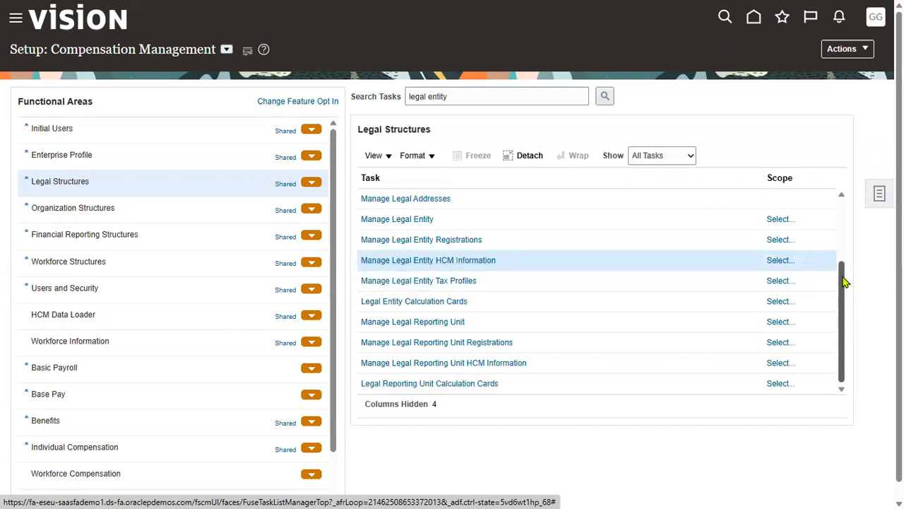
# Step: Set the task scope to the LENOVO Corp legal entity and go to the task
pyautogui.click(791, 264)
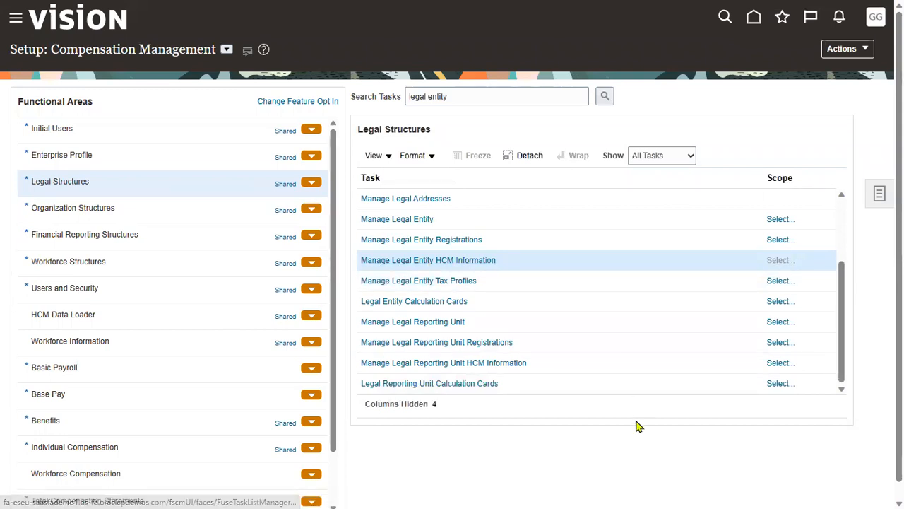
pyautogui.click(439, 278)
pyautogui.click(420, 313)
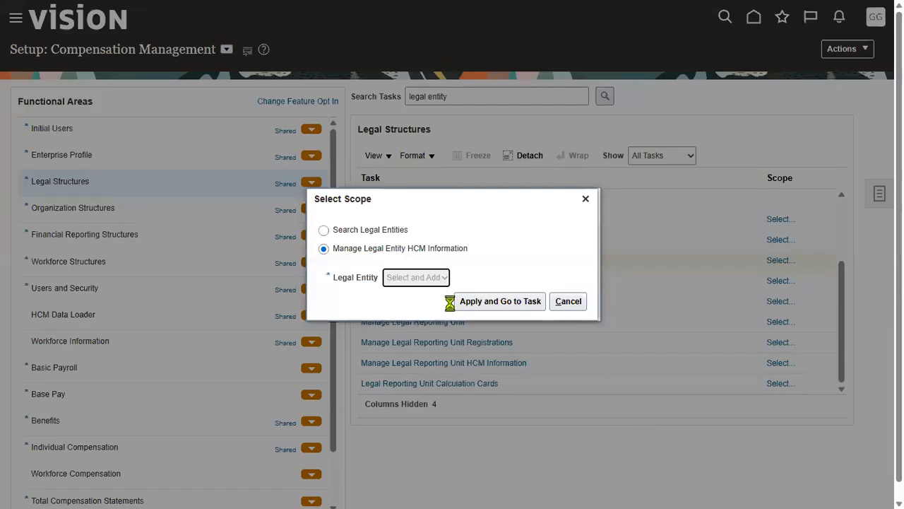
pyautogui.click(515, 302)
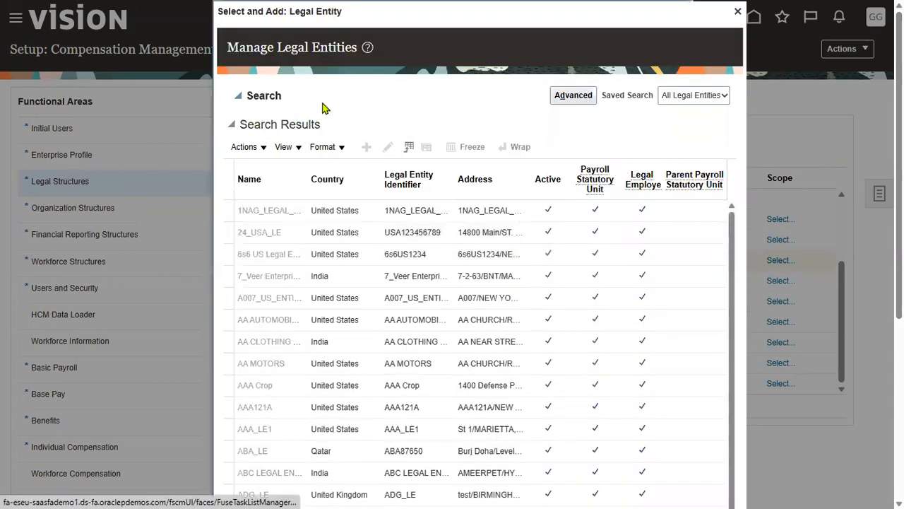
pyautogui.click(316, 121)
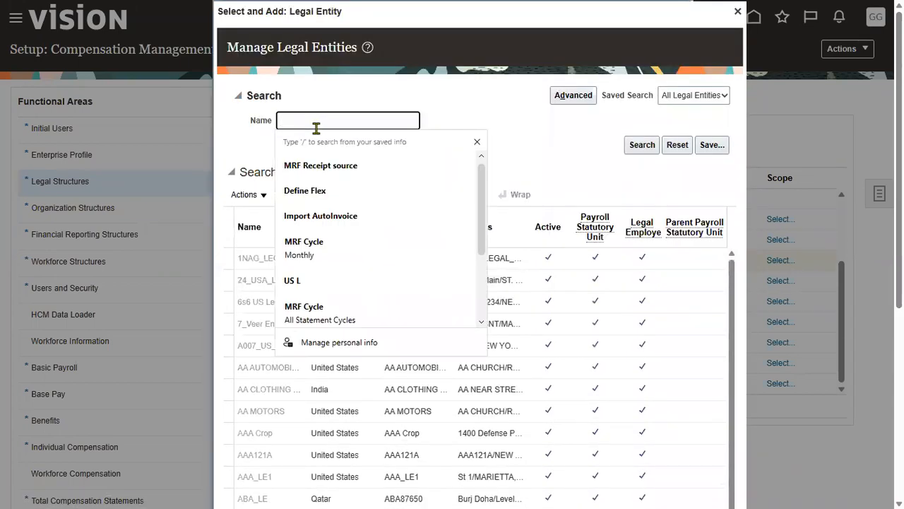
pyautogui.write('LENOVO')
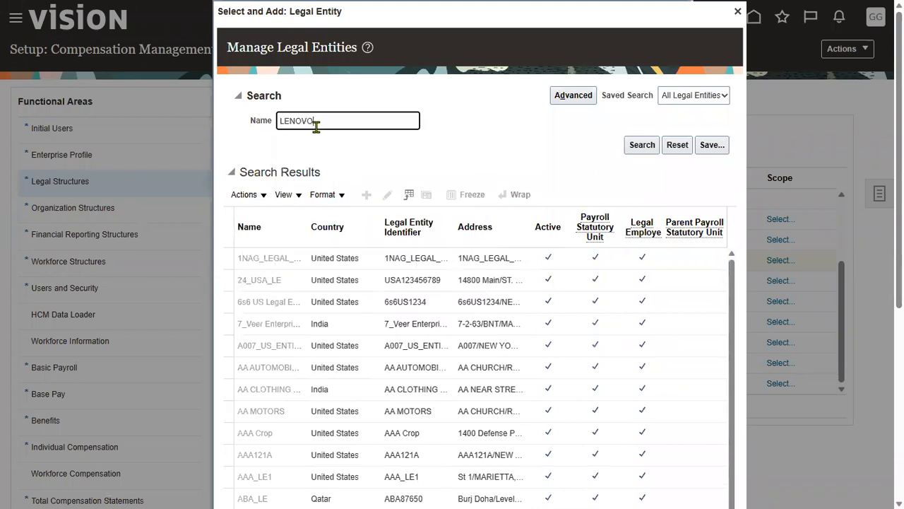
pyautogui.click(635, 150)
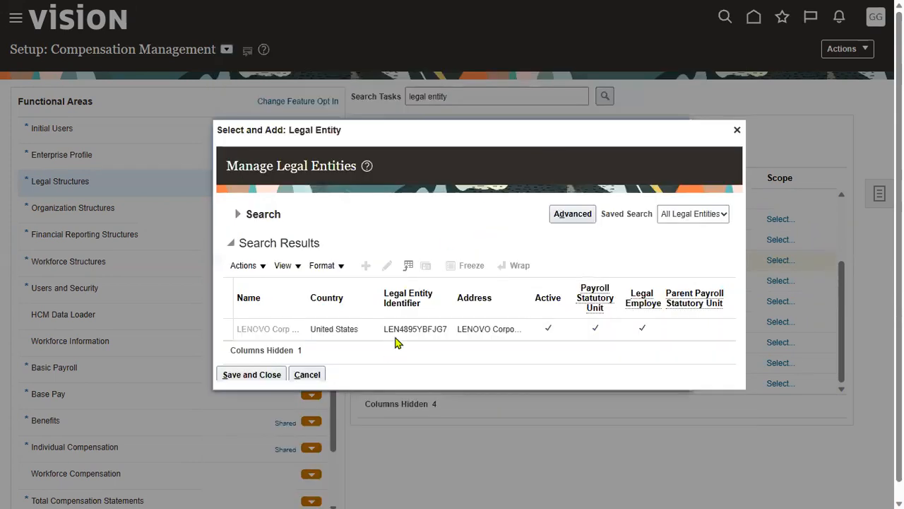
pyautogui.click(397, 332)
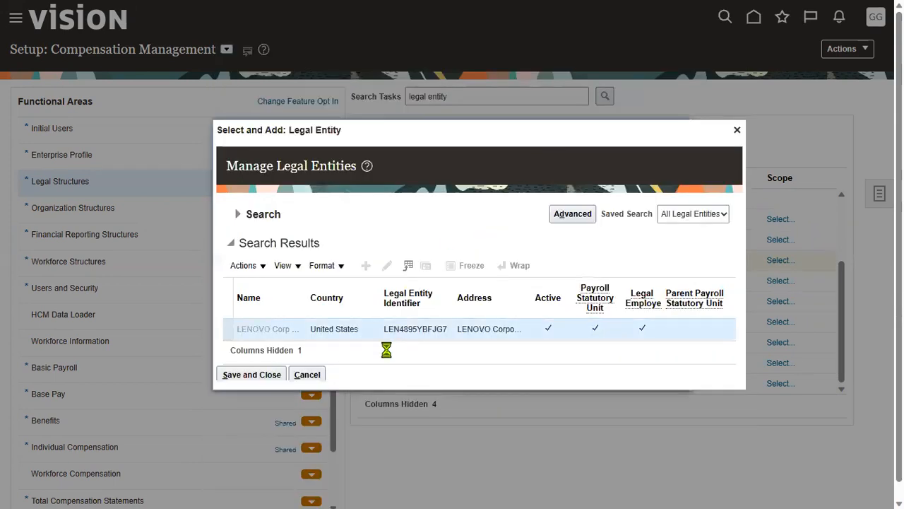
pyautogui.click(239, 375)
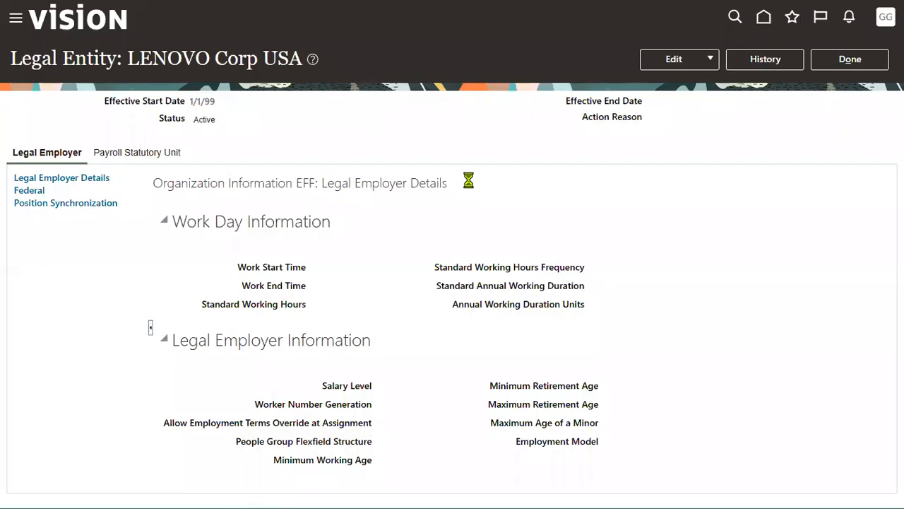
# Step: Correct the legal entity so its payroll statutory unit uses US Legislative Data Group
pyautogui.click(684, 60)
pyautogui.click(675, 103)
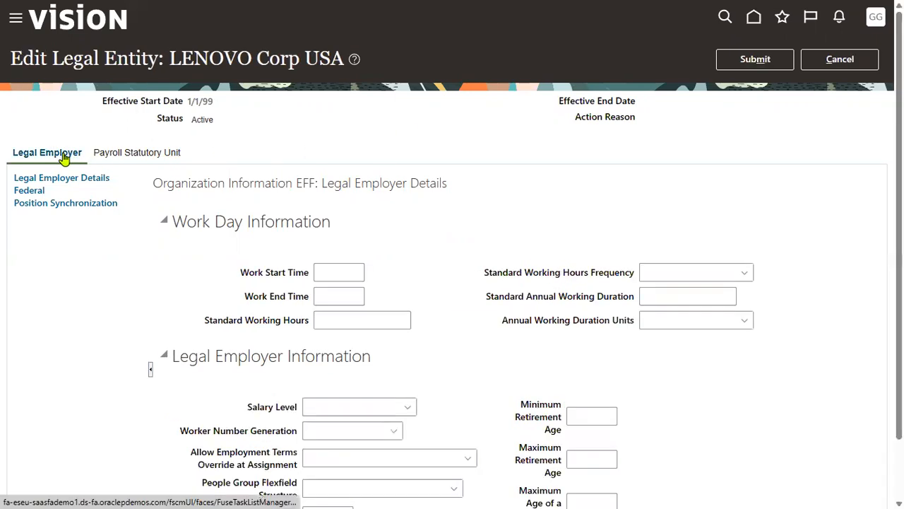
pyautogui.click(108, 153)
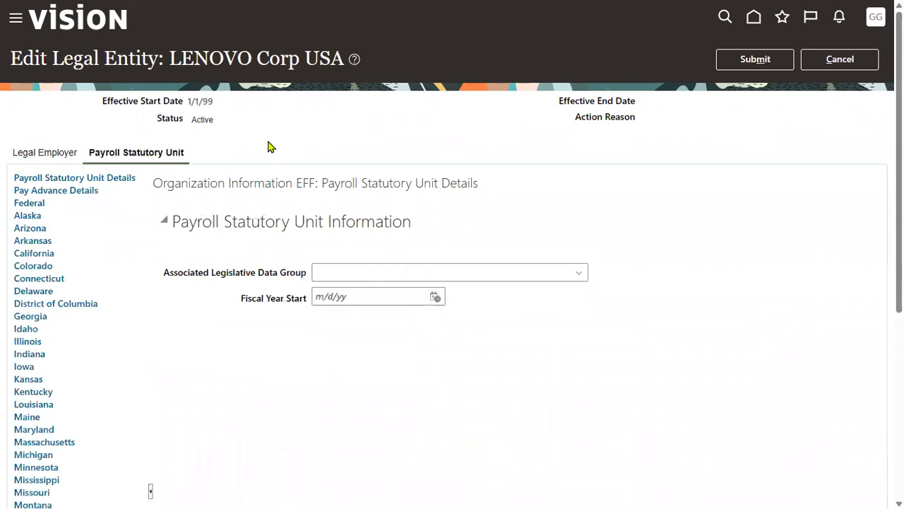
pyautogui.click(579, 275)
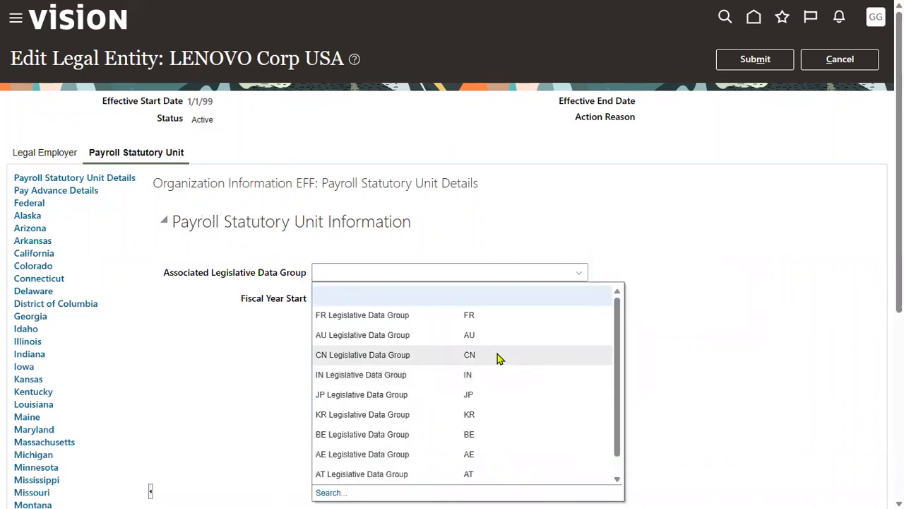
pyautogui.click(332, 492)
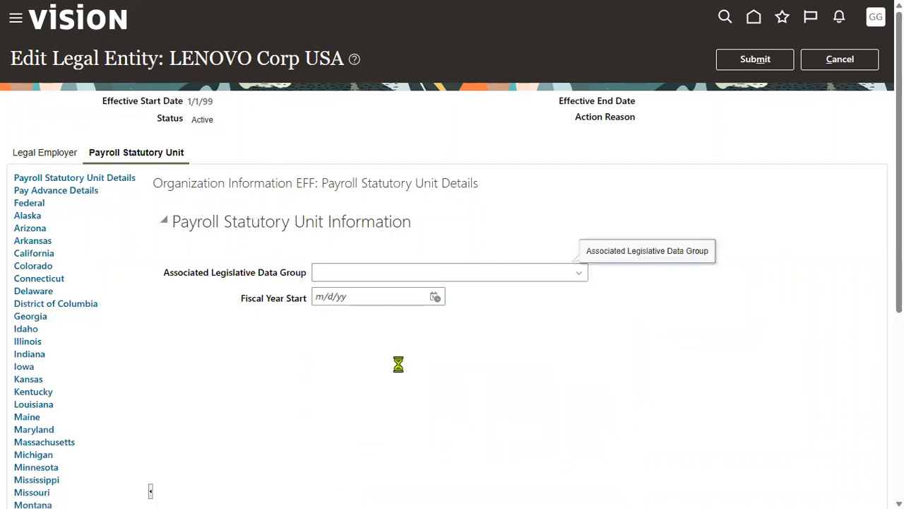
pyautogui.write('US')
pyautogui.press('Return')
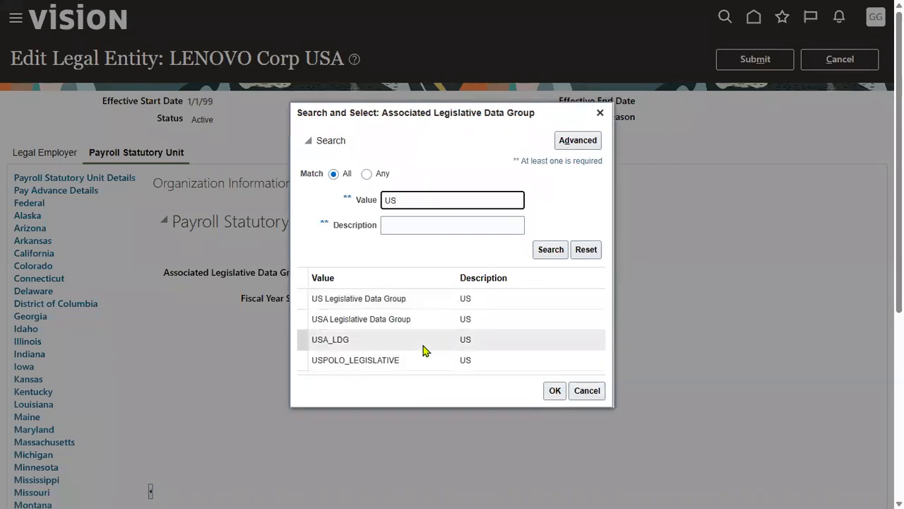
pyautogui.click(448, 305)
pyautogui.click(555, 393)
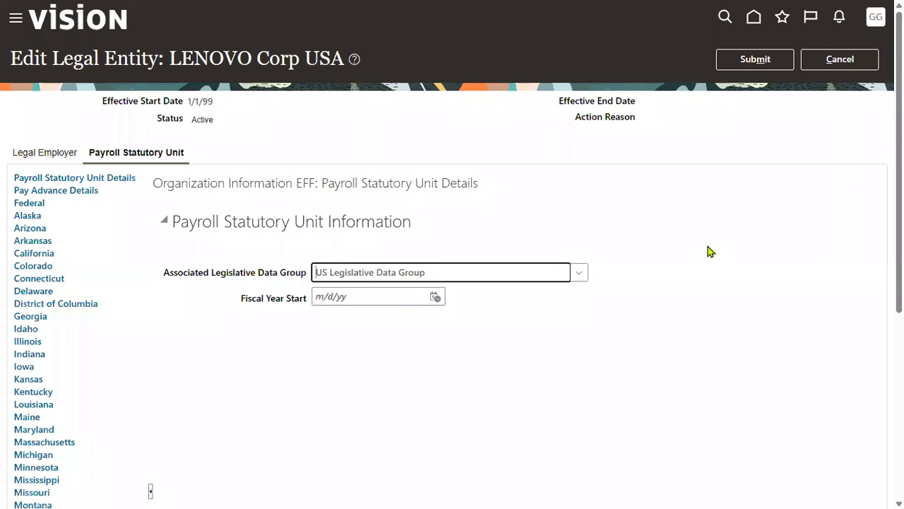
# Step: Submit and confirm the correction, then return to the New Person work area
pyautogui.click(755, 58)
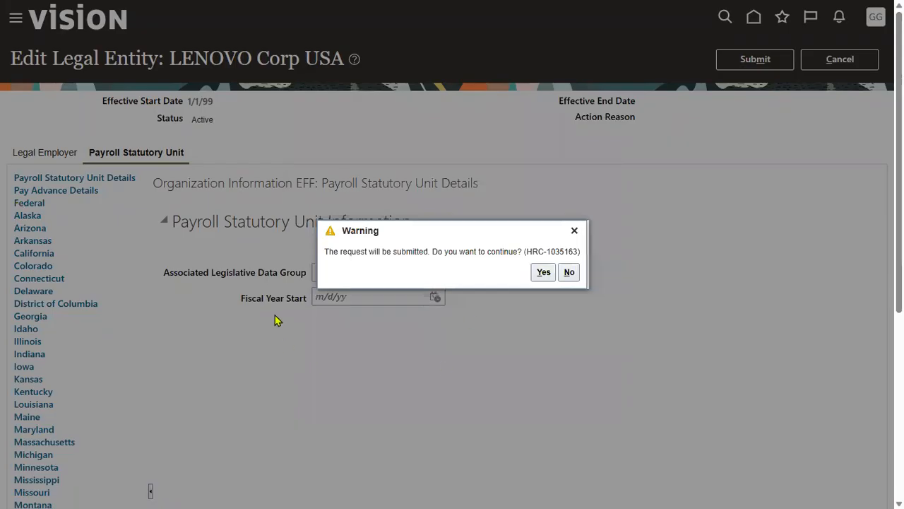
pyautogui.click(543, 273)
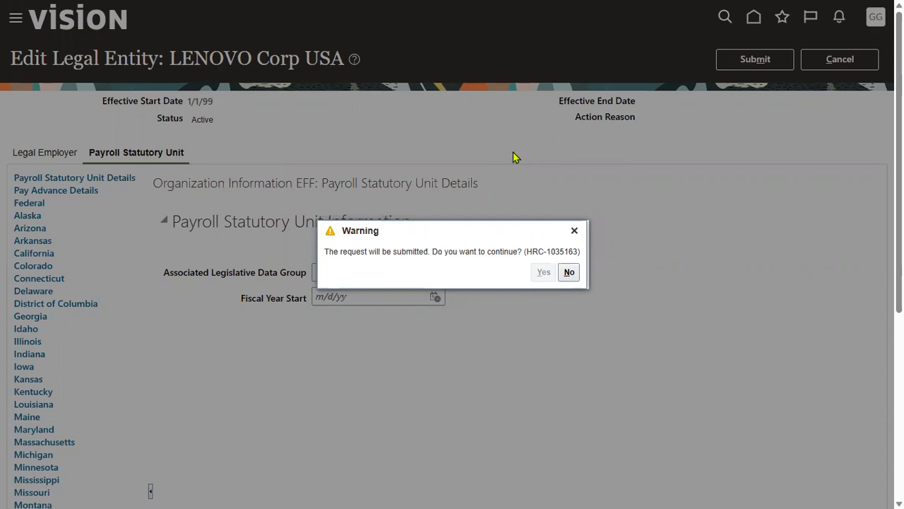
pyautogui.click(490, 273)
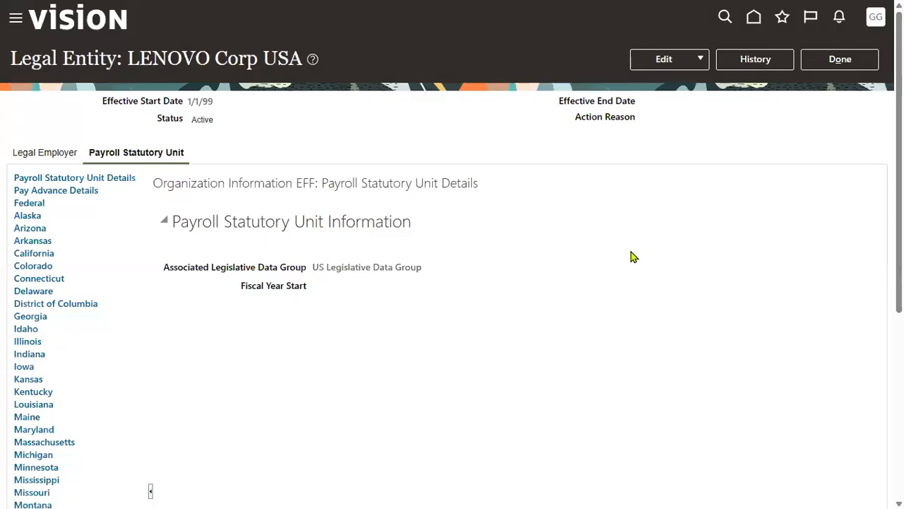
pyautogui.click(829, 59)
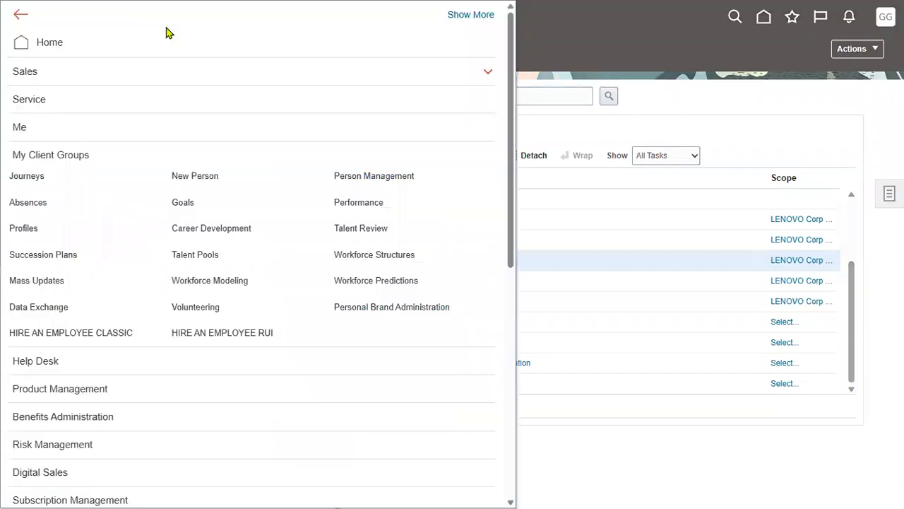
pyautogui.click(429, 175)
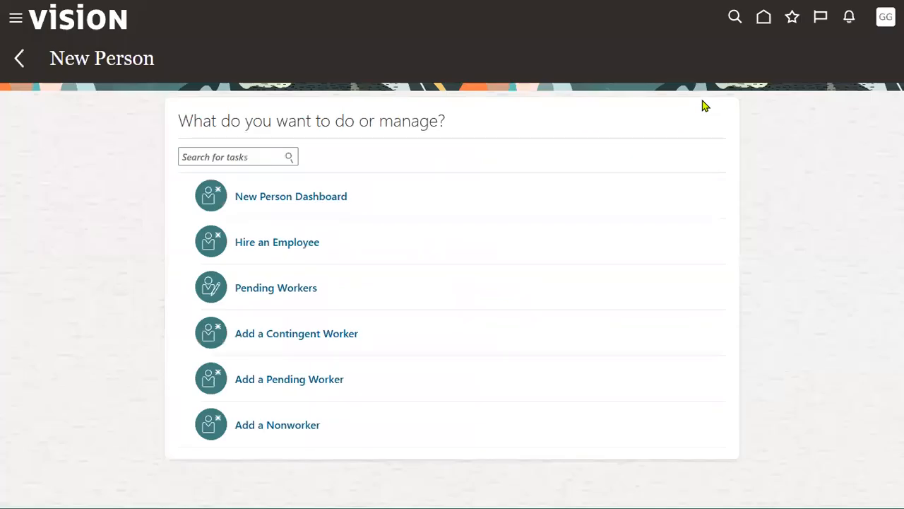
# Step: Begin Hire an Employee with hire date January 1, 2023 and legal employer LENOVO Corp USA
pyautogui.click(287, 243)
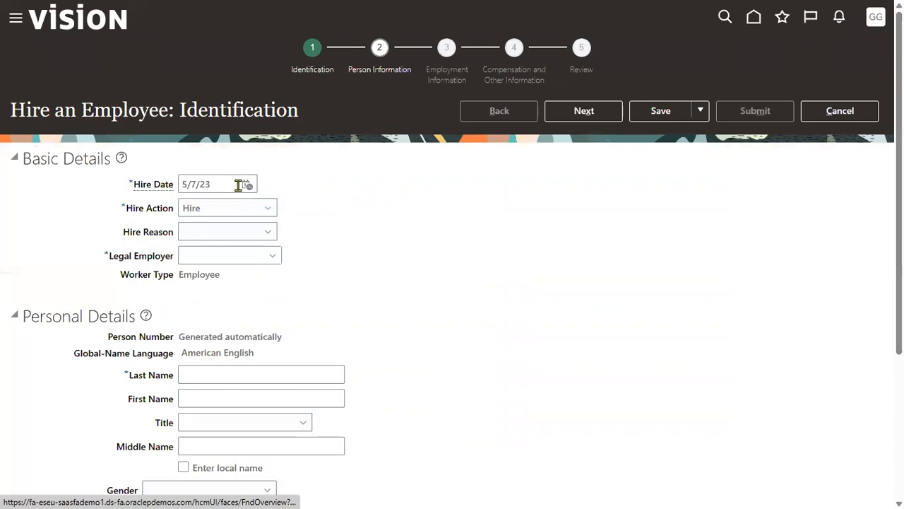
pyautogui.click(248, 184)
pyautogui.click(297, 208)
pyautogui.click(286, 226)
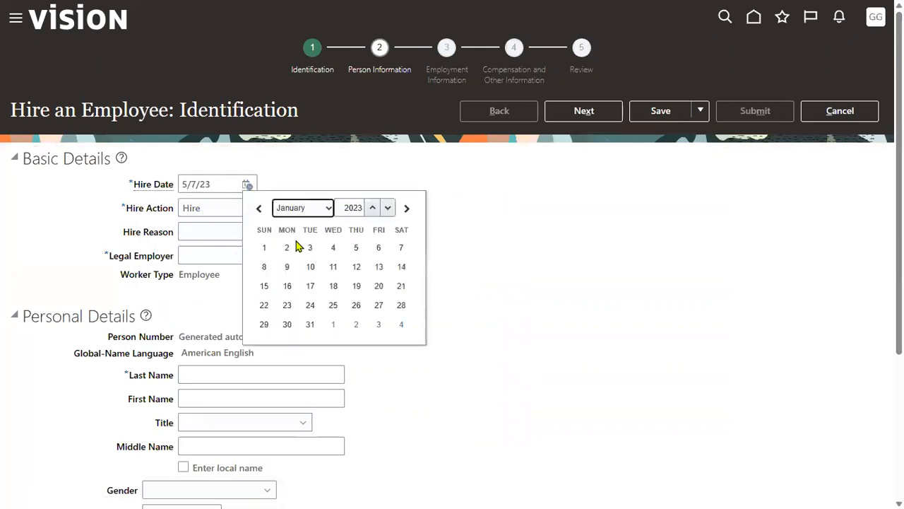
pyautogui.click(264, 248)
pyautogui.click(232, 255)
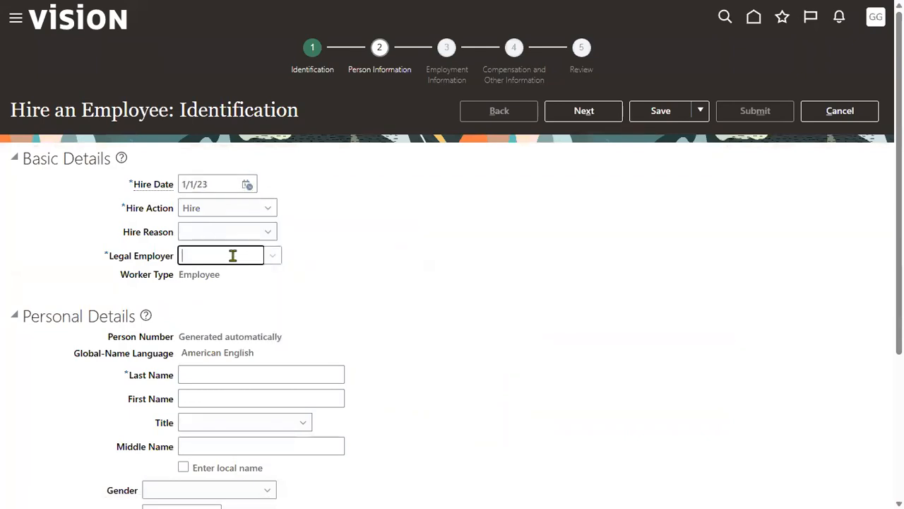
pyautogui.write('LENO')
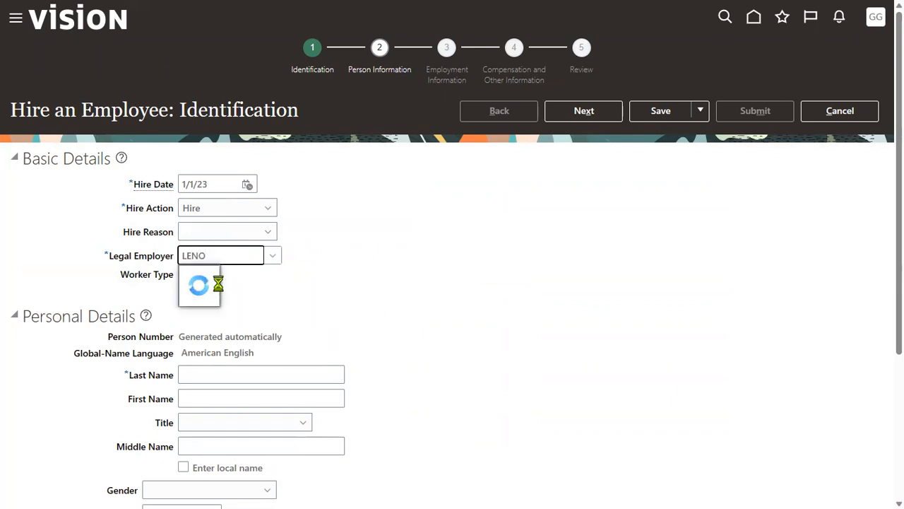
pyautogui.click(219, 278)
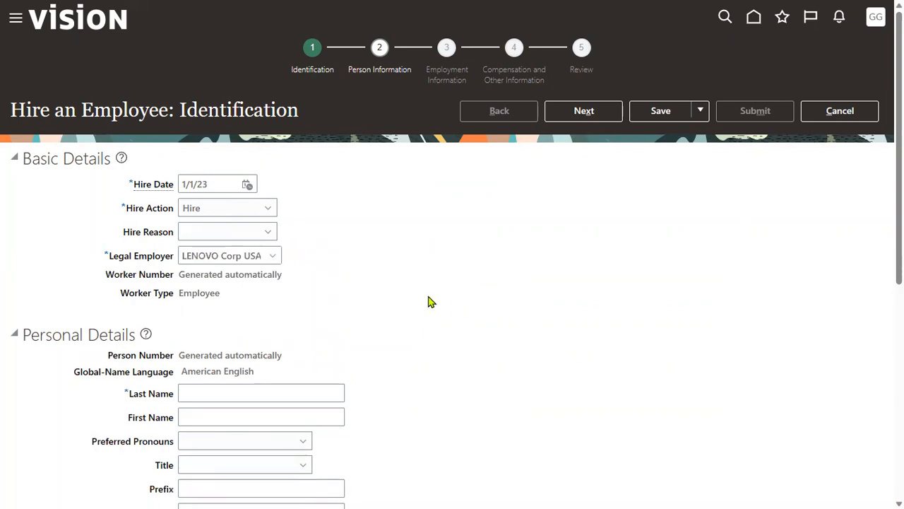
# Step: Enter the new hire's last name and first name
pyautogui.scroll(-1, 427, 301)
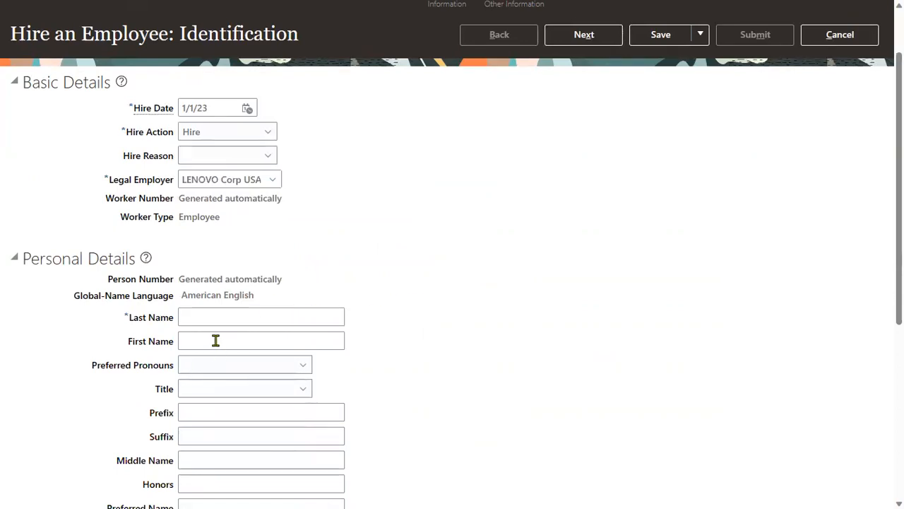
pyautogui.click(234, 313)
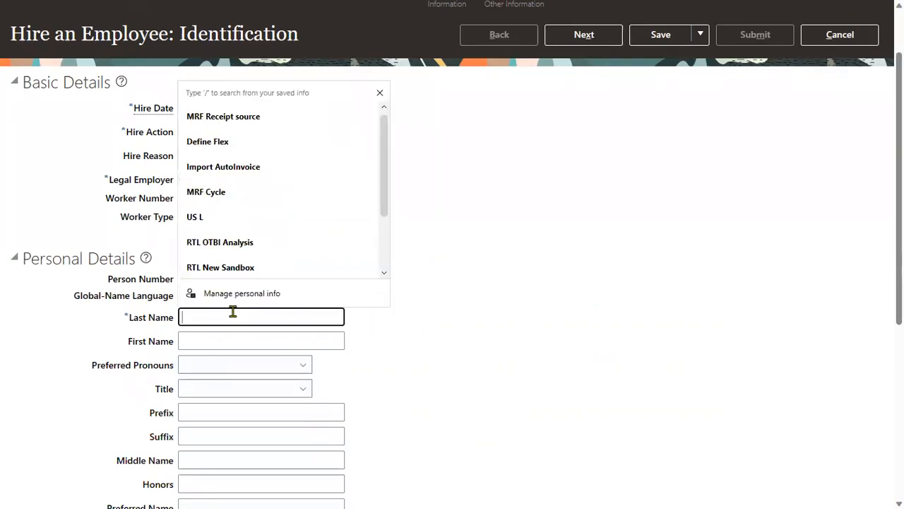
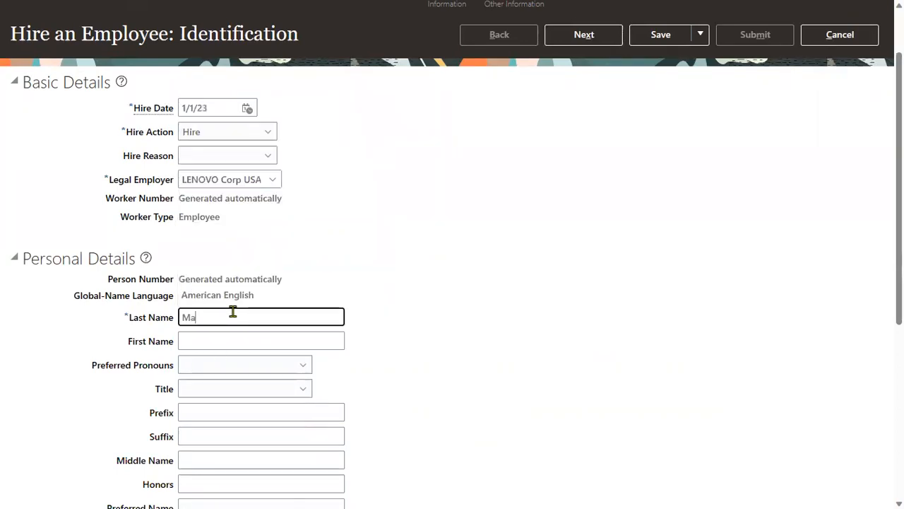
pyautogui.press('Tab')
pyautogui.press('Tab')
# Step: Set title Mr., gender Male and date of birth 1/1/88
pyautogui.scroll(-2, 229, 357)
pyautogui.click(240, 212)
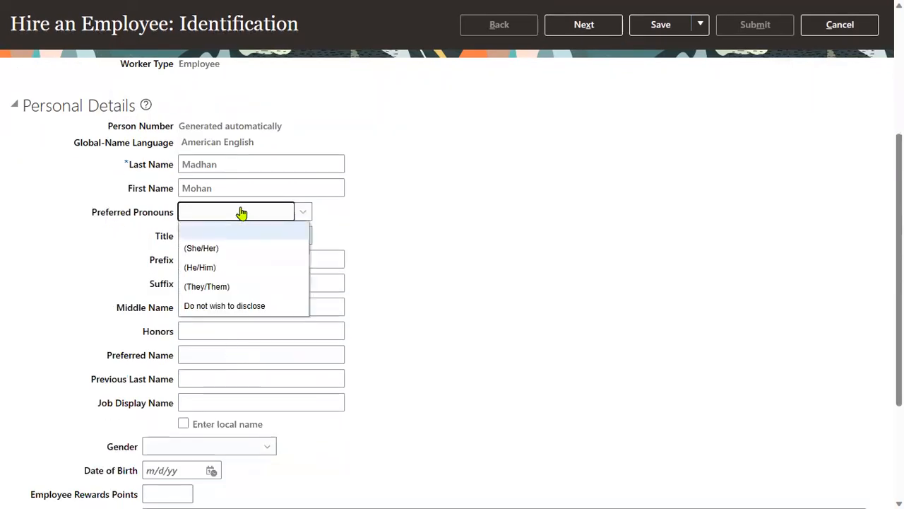
pyautogui.click(381, 243)
pyautogui.click(304, 236)
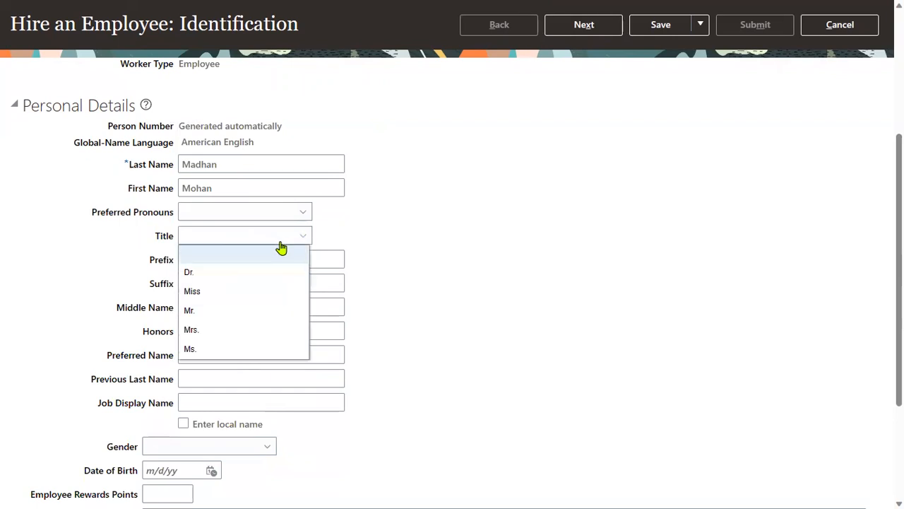
pyautogui.click(221, 309)
pyautogui.scroll(-2, 236, 373)
pyautogui.click(214, 293)
pyautogui.click(167, 349)
pyautogui.click(180, 318)
pyautogui.click(179, 360)
# Step: Add a US Social Security Number national identifier row and continue to the next step
pyautogui.click(117, 447)
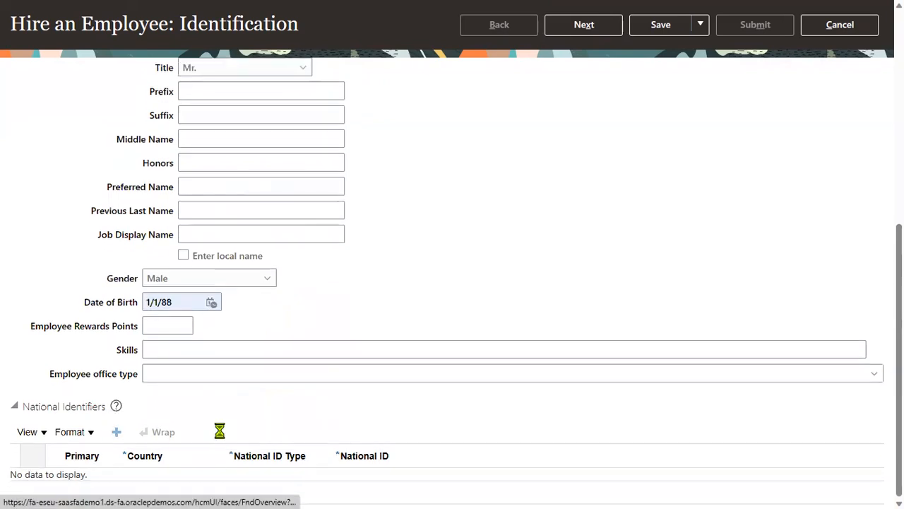
pyautogui.click(263, 465)
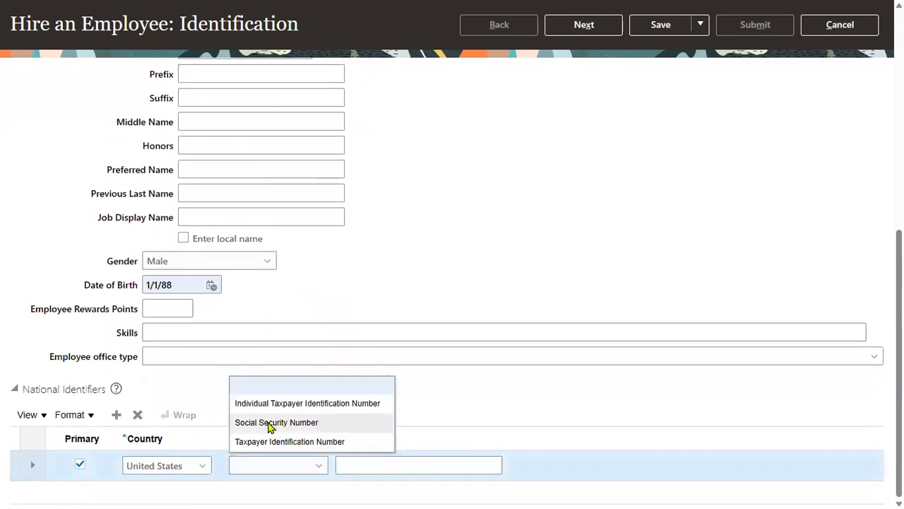
pyautogui.click(268, 425)
pyautogui.click(388, 461)
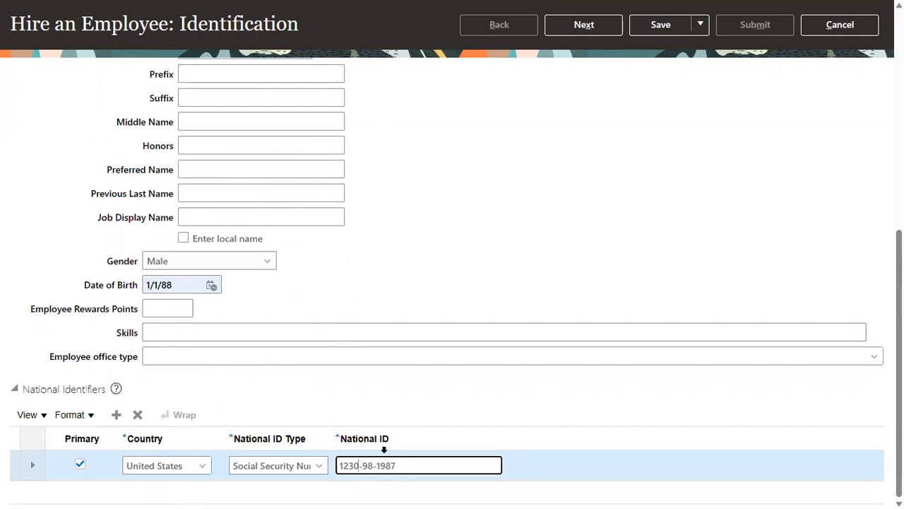
pyautogui.click(593, 254)
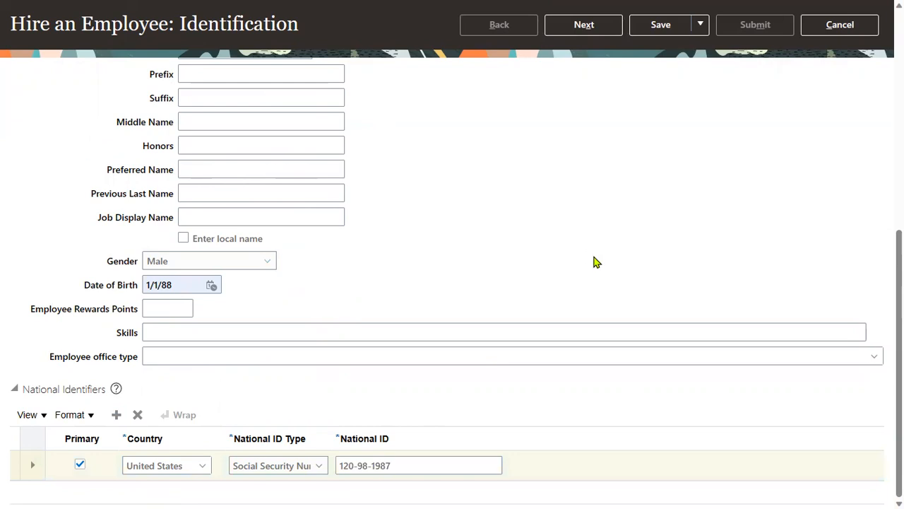
pyautogui.click(558, 25)
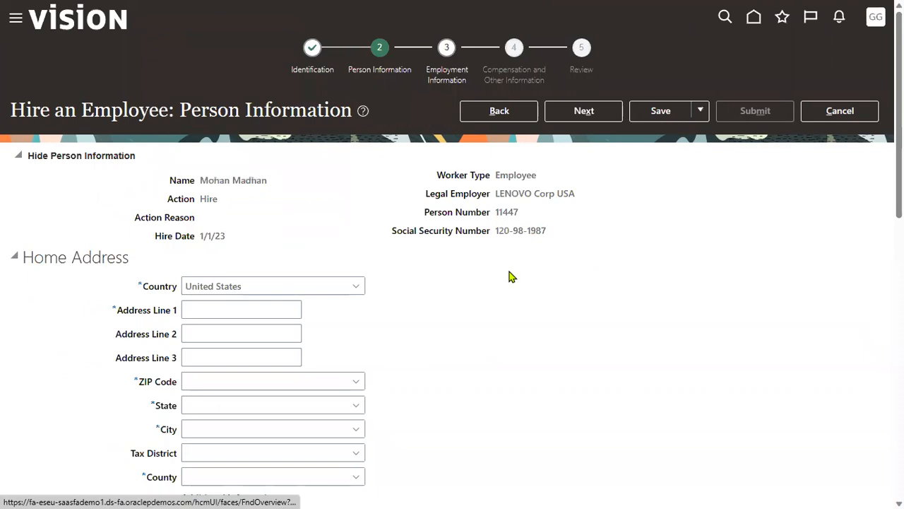
# Step: Scroll through the Home Address, Phone, Email and Legislative sections of Person Information
pyautogui.moveTo(25, 257); pyautogui.dragTo(151, 259)
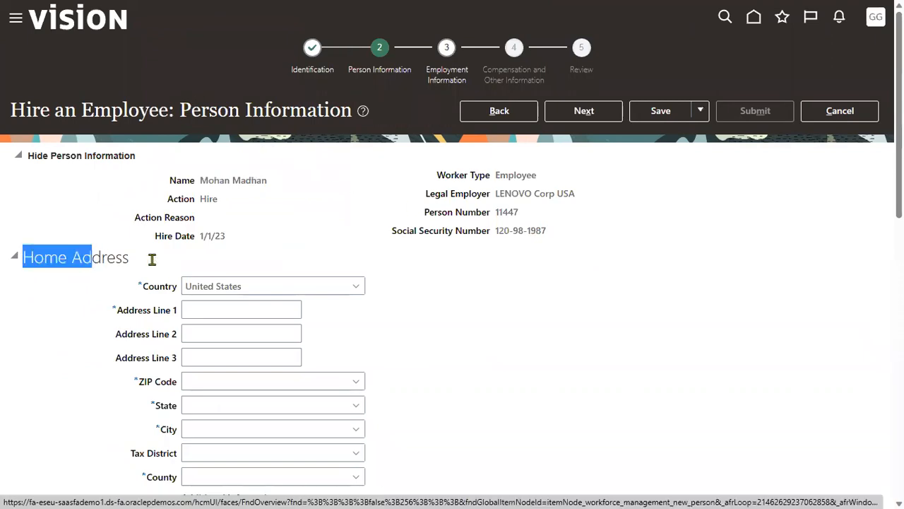
pyautogui.scroll(-4, 85, 318)
pyautogui.moveTo(23, 304); pyautogui.dragTo(92, 305)
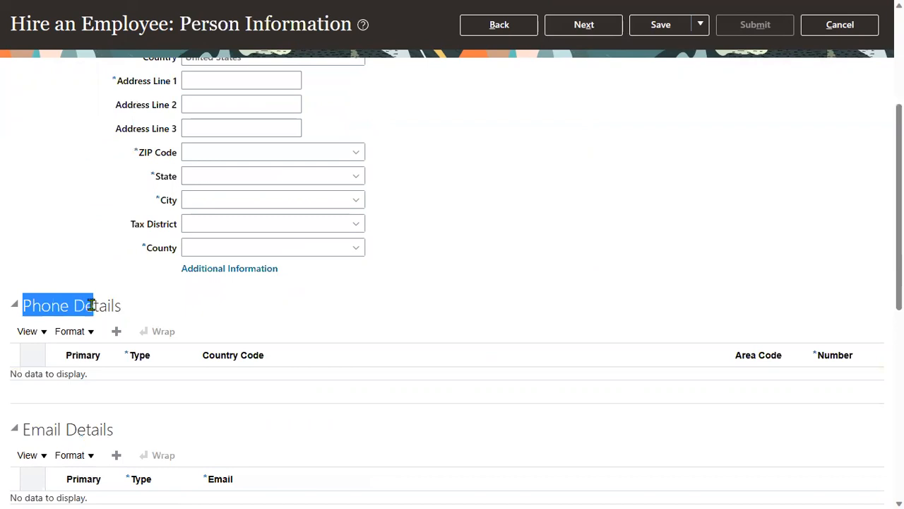
pyautogui.scroll(-3, 88, 331)
pyautogui.moveTo(24, 278); pyautogui.dragTo(120, 299)
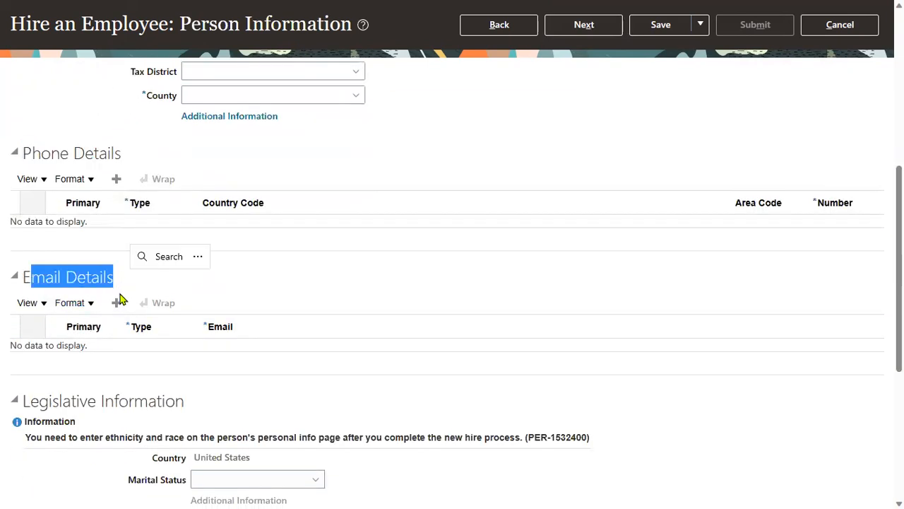
pyautogui.scroll(-3, 116, 319)
pyautogui.moveTo(31, 173); pyautogui.dragTo(134, 174)
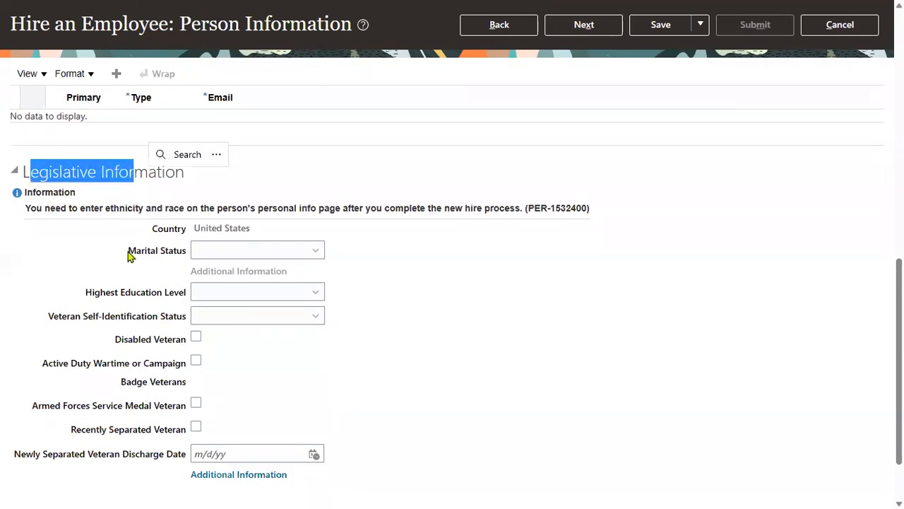
pyautogui.scroll(-1, 123, 283)
# Step: Expand Citizenship and Visa Information, review Passport and Contacts, then return toward the top
pyautogui.click(16, 443)
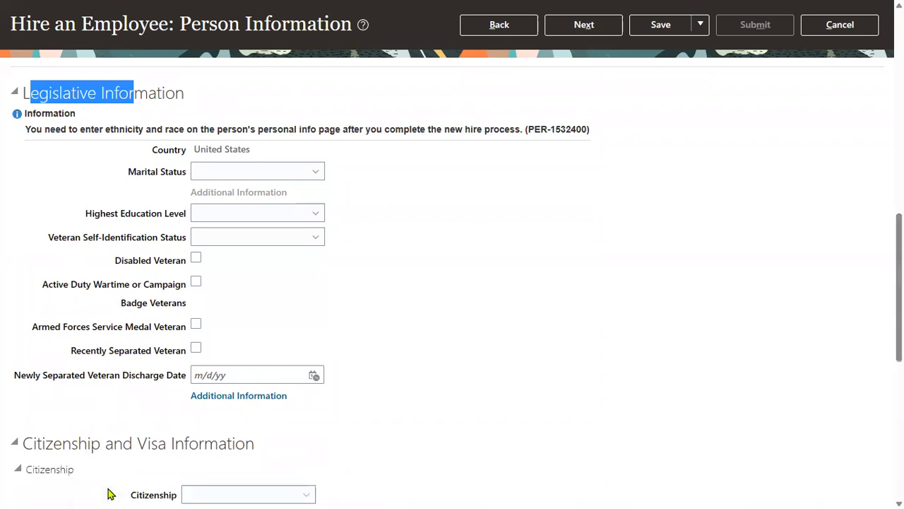
pyautogui.scroll(-2, 141, 466)
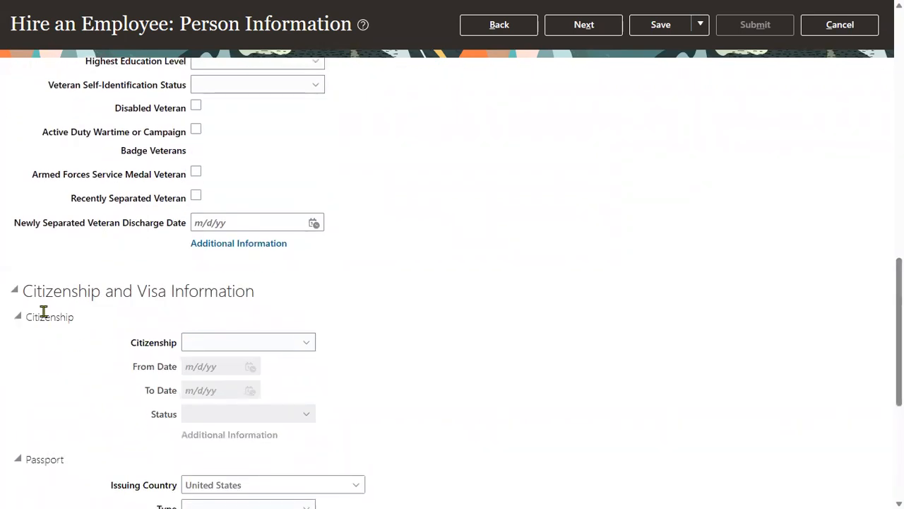
pyautogui.doubleClick(44, 311)
pyautogui.scroll(-3, 57, 367)
pyautogui.doubleClick(38, 230)
pyautogui.scroll(-1, 45, 285)
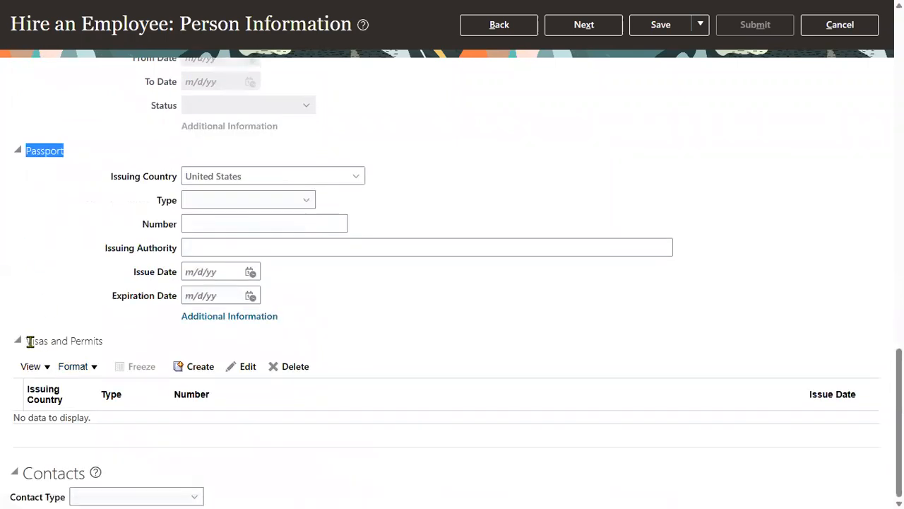
pyautogui.moveTo(31, 341); pyautogui.dragTo(106, 347)
pyautogui.click(110, 486)
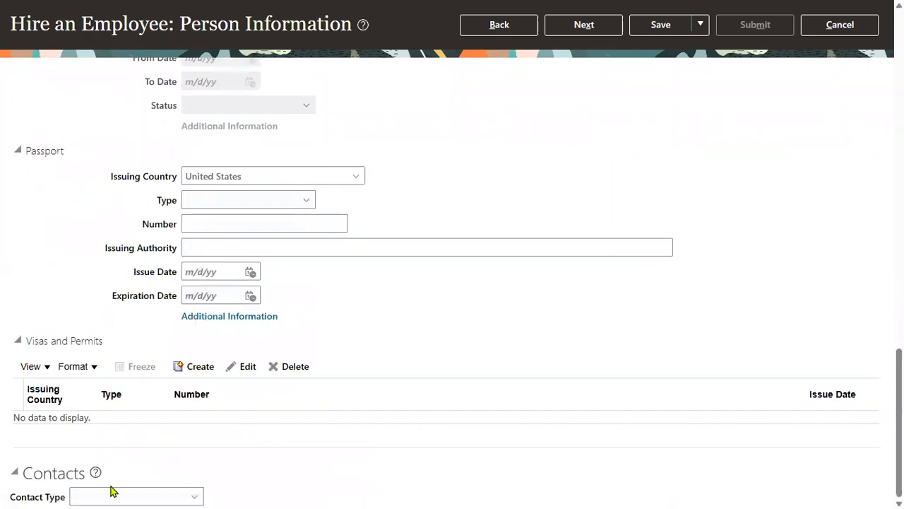
pyautogui.click(111, 493)
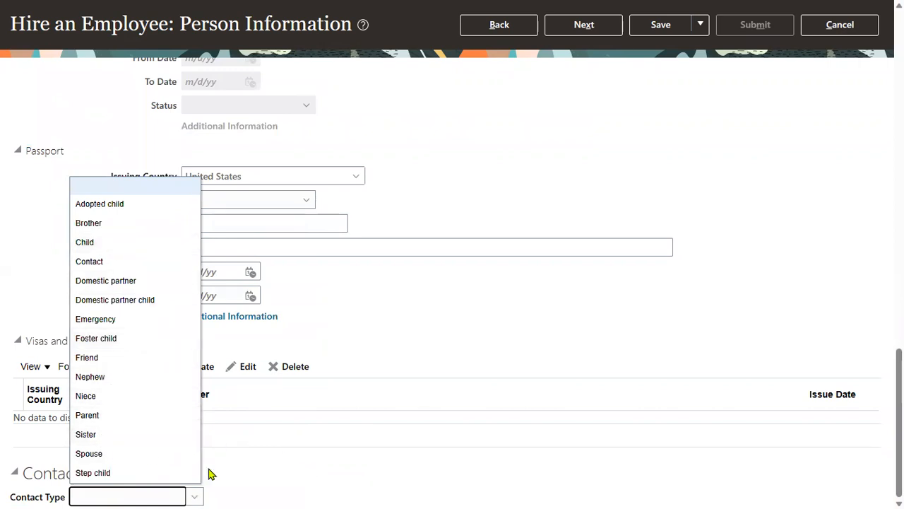
pyautogui.click(374, 308)
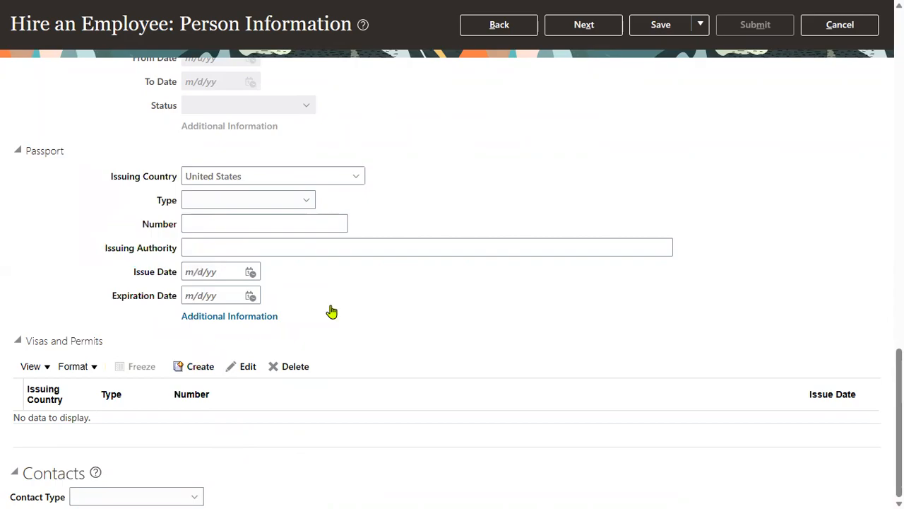
pyautogui.scroll(15, 541, 355)
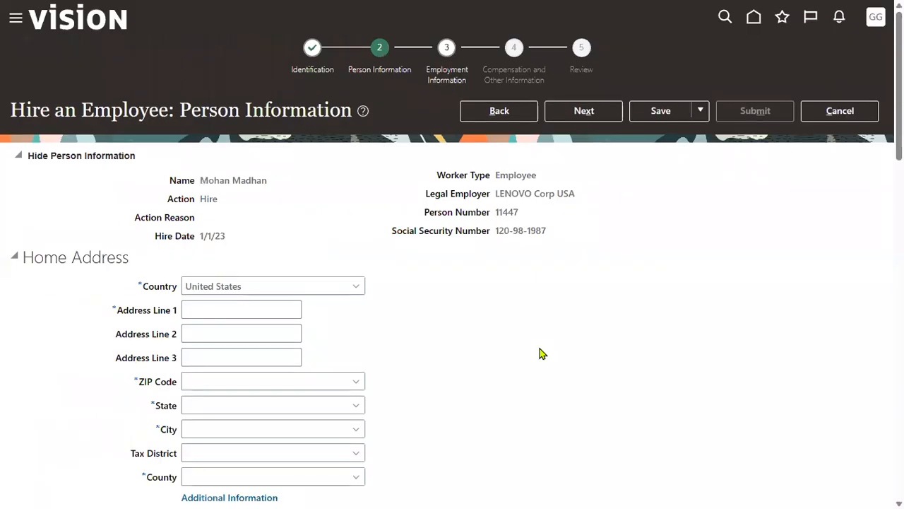
# Step: Enter the first home address line and ZIP code so state and city fill in
pyautogui.click(235, 312)
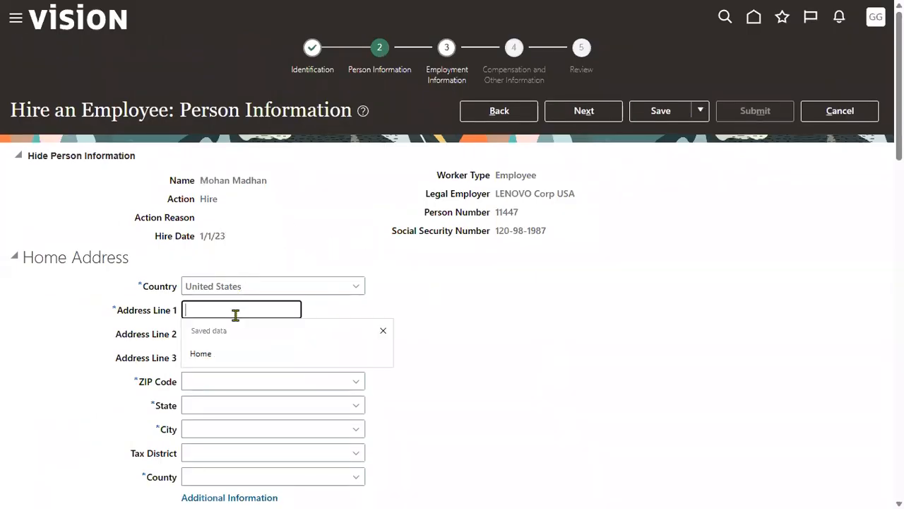
pyautogui.write('LENOVO')
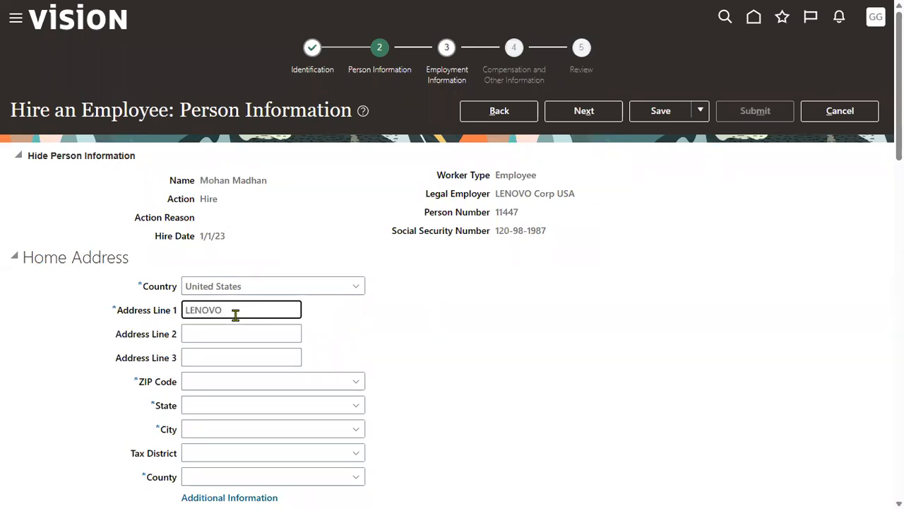
pyautogui.write(' Home Add')
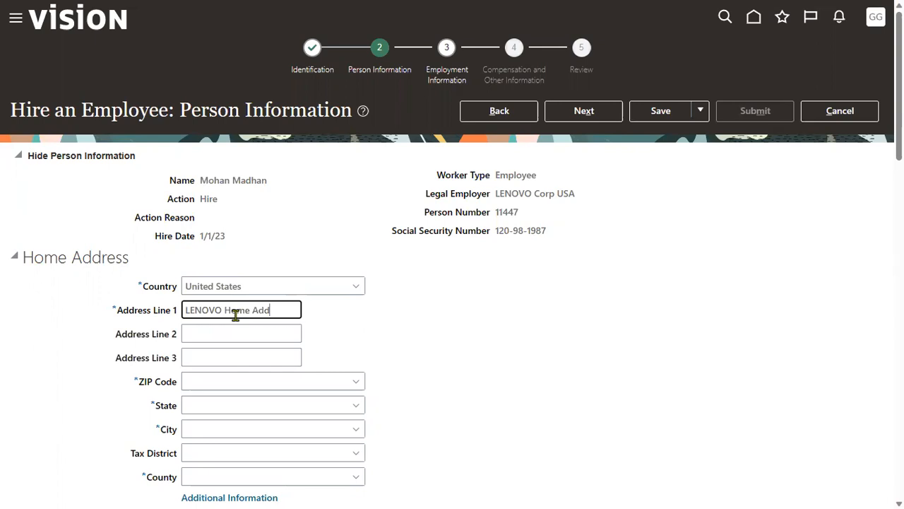
pyautogui.press('Tab')
pyautogui.press('Tab')
pyautogui.press('Tab')
pyautogui.write('12200')
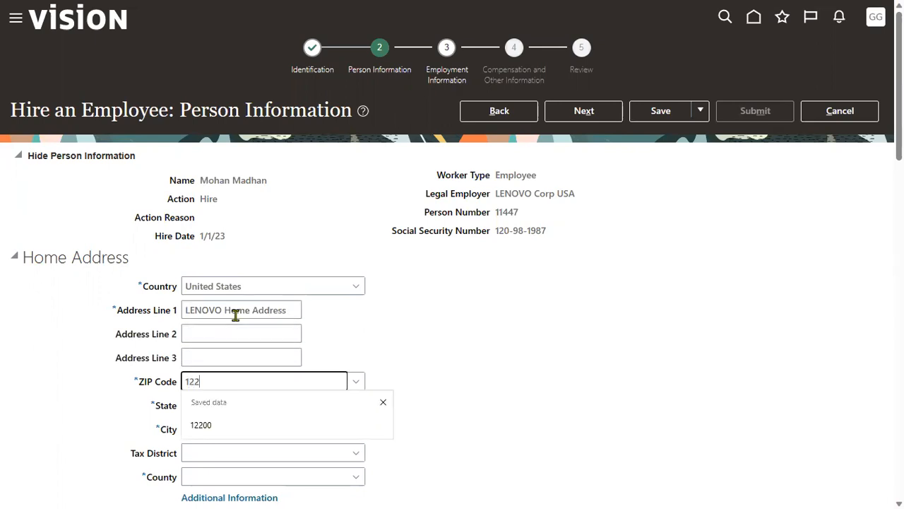
pyautogui.press('Tab')
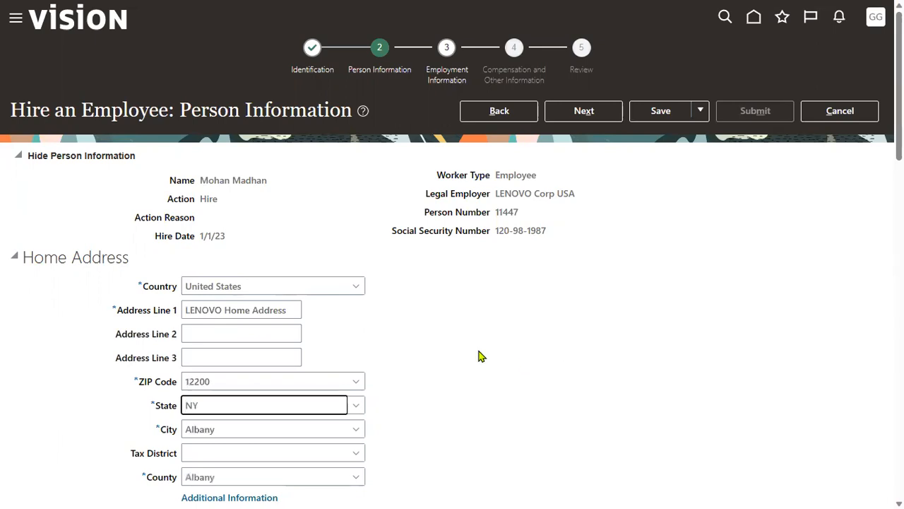
# Step: Add a Home Phone row with the United States country code
pyautogui.scroll(-3, 474, 348)
pyautogui.click(117, 330)
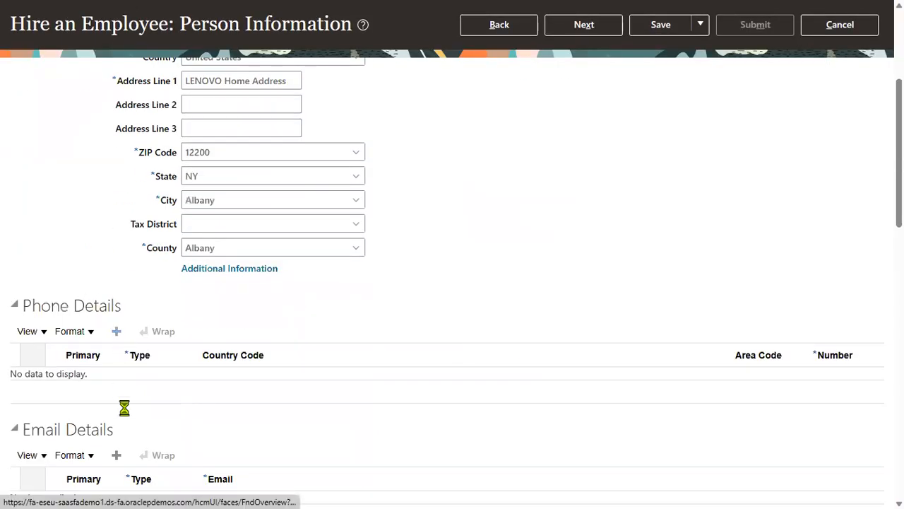
pyautogui.click(178, 381)
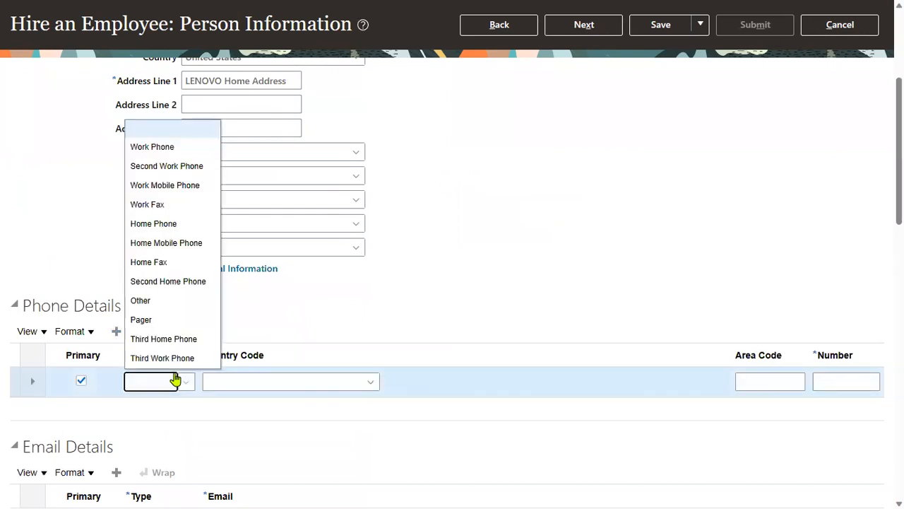
pyautogui.click(166, 224)
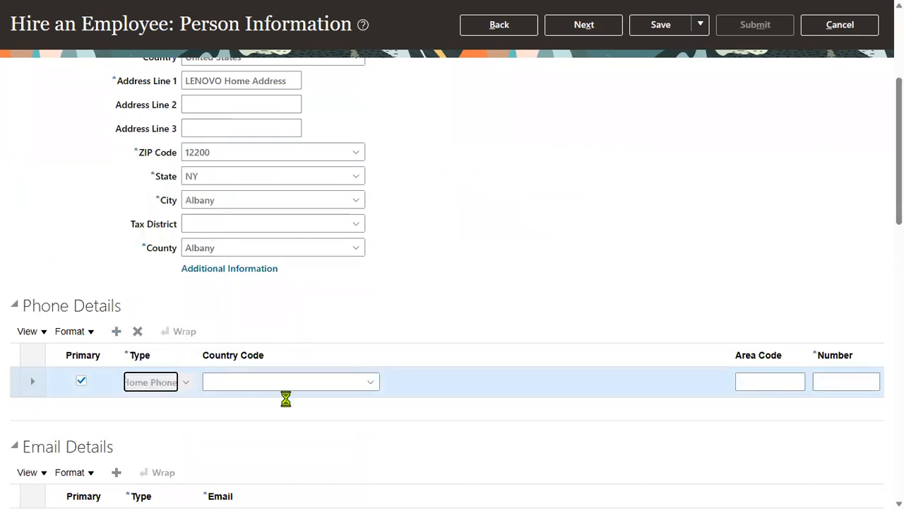
pyautogui.click(355, 381)
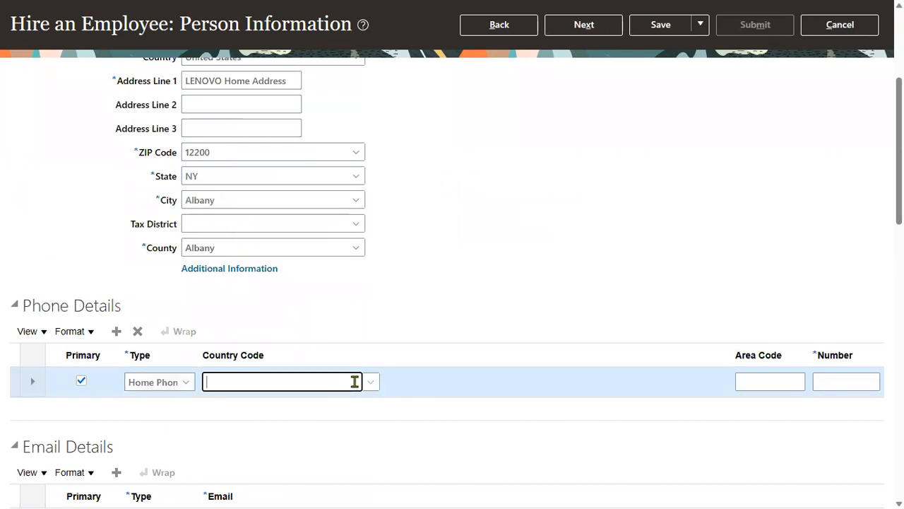
pyautogui.write('Uni')
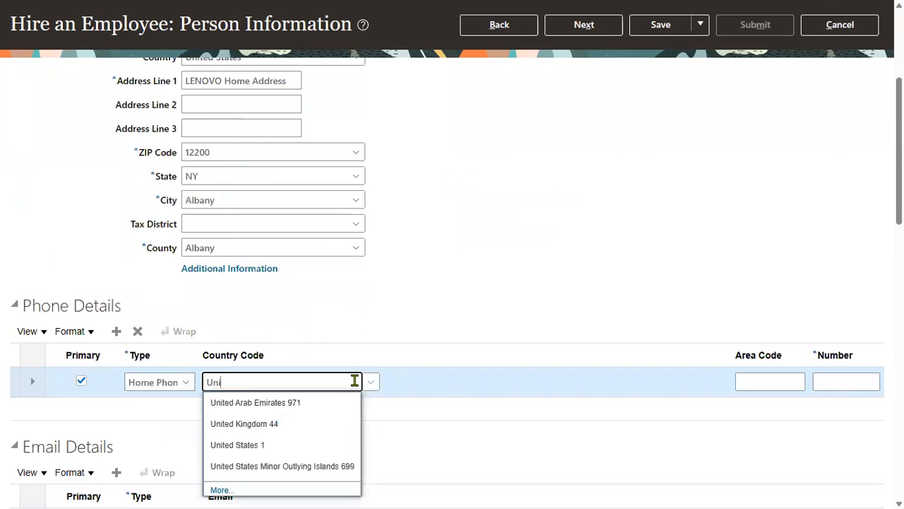
pyautogui.click(302, 448)
# Step: Fill in the home phone number, clearing the area code, and commit the row
pyautogui.write('12')
pyautogui.press('Tab')
pyautogui.write('198')
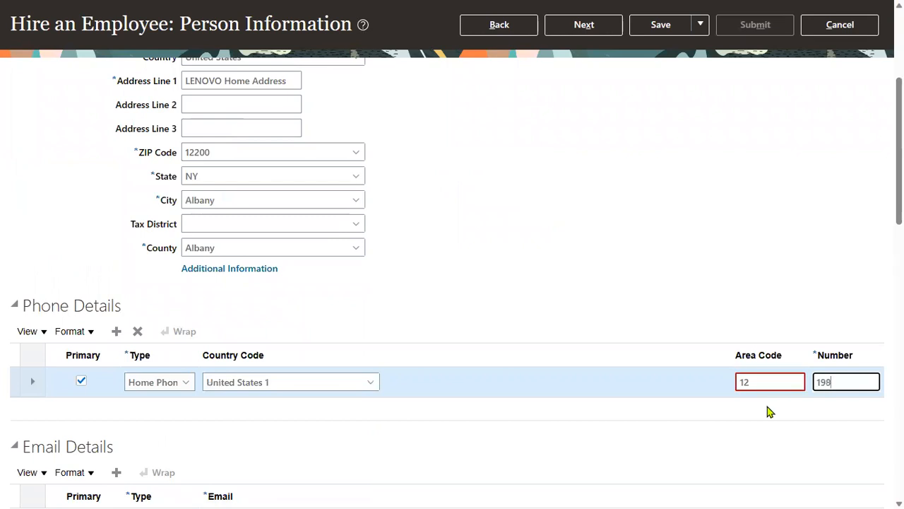
pyautogui.hotkey('shift', 'Tab')
pyautogui.write('1')
pyautogui.press('Tab')
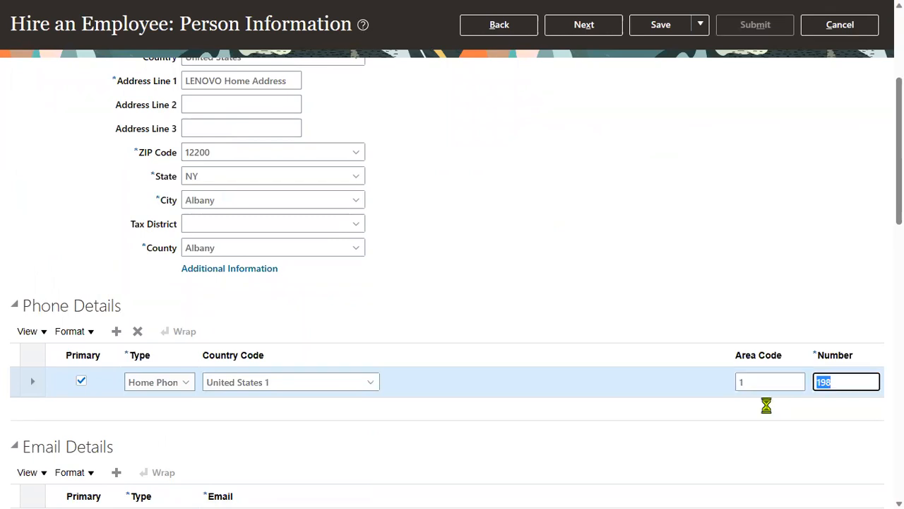
pyautogui.write('198')
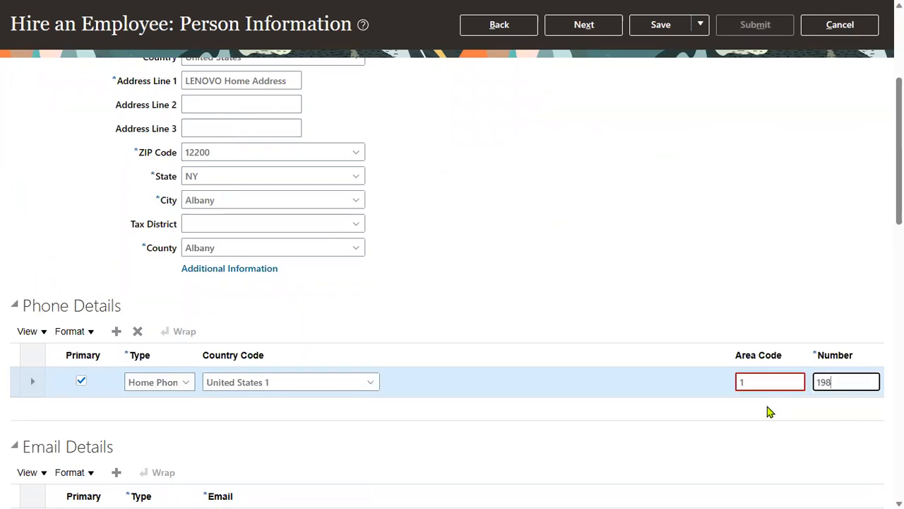
pyautogui.write('765432')
pyautogui.click(767, 382)
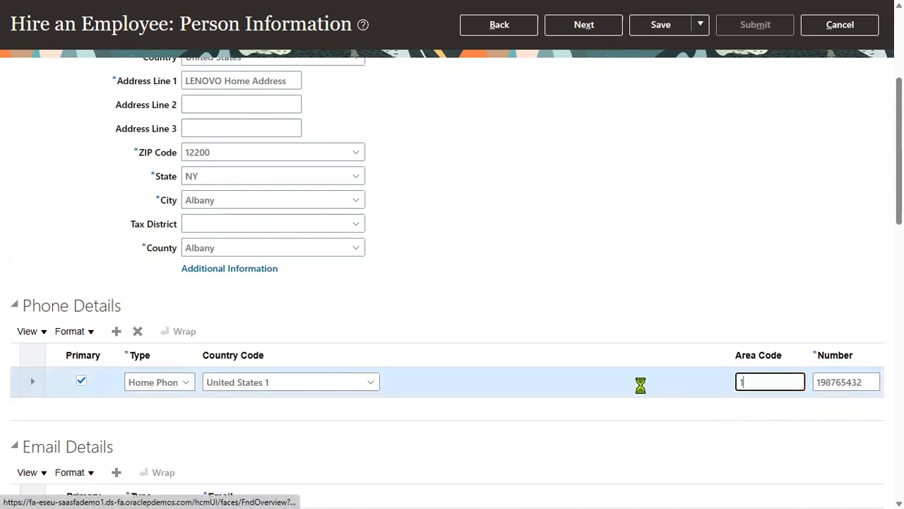
pyautogui.press('Tab')
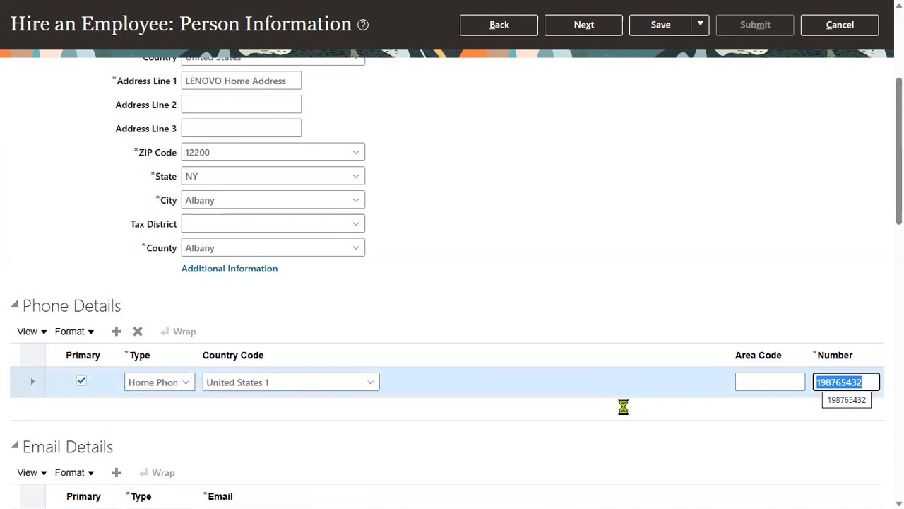
pyautogui.click(498, 447)
pyautogui.scroll(-3, 473, 434)
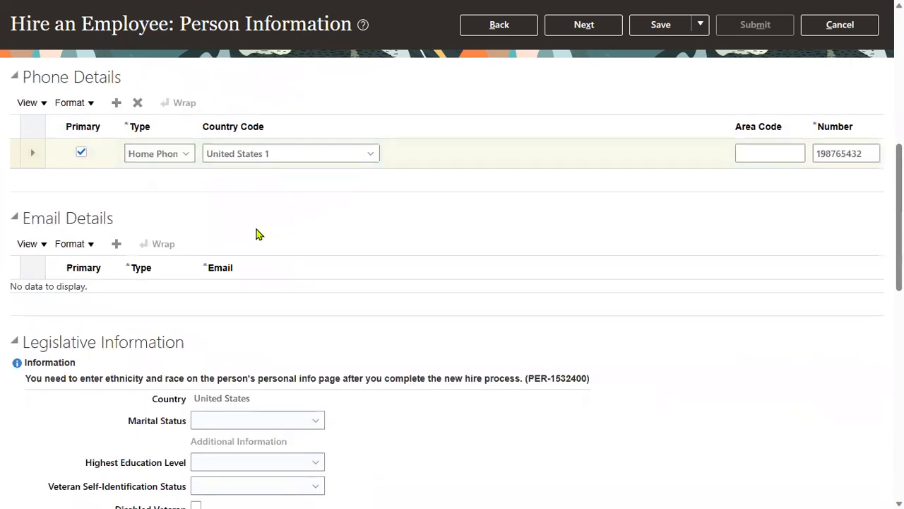
# Step: Add a Work Email row with the new hire's email address
pyautogui.click(116, 244)
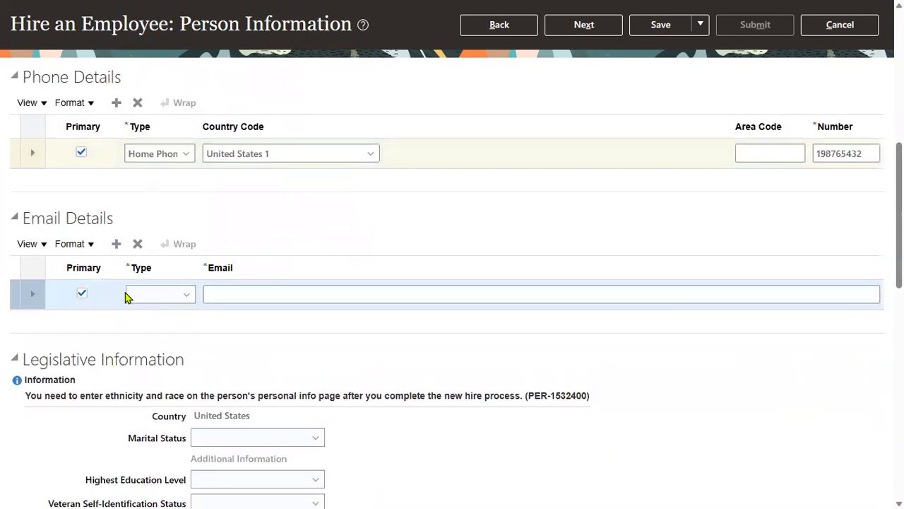
pyautogui.click(161, 297)
pyautogui.click(154, 329)
pyautogui.click(256, 297)
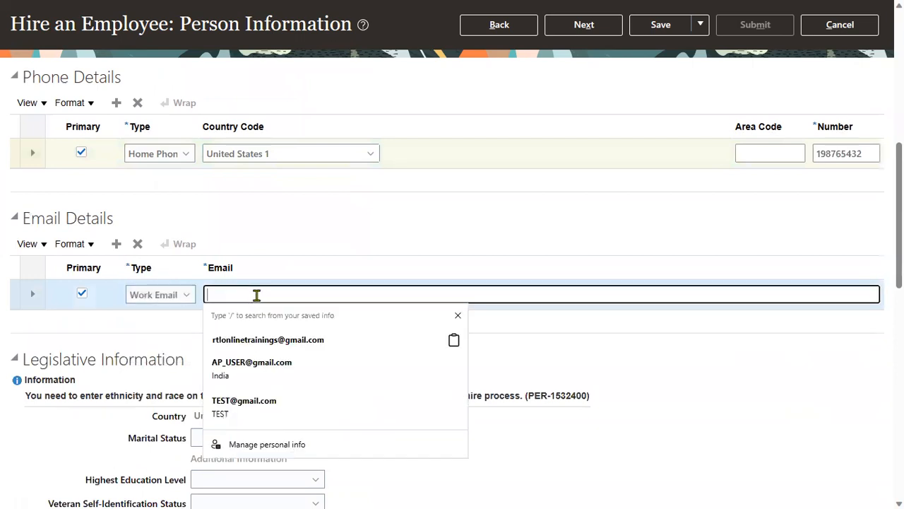
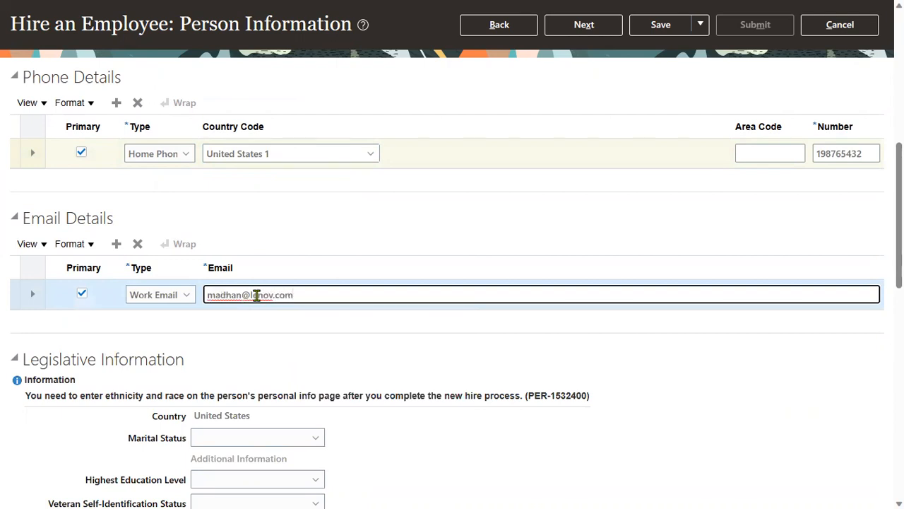
# Step: Set marital status to Married and highest education level to Doctorate
pyautogui.scroll(-3, 256, 296)
pyautogui.click(286, 286)
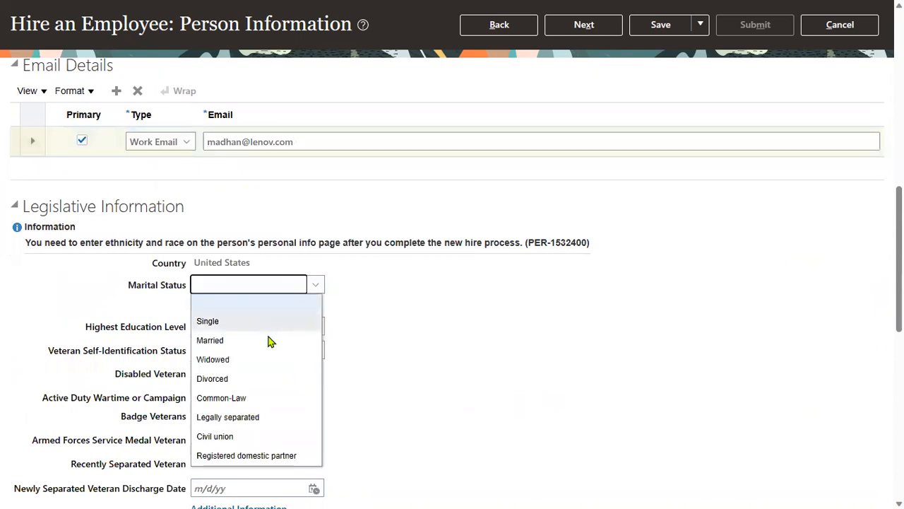
pyautogui.click(269, 342)
pyautogui.click(278, 333)
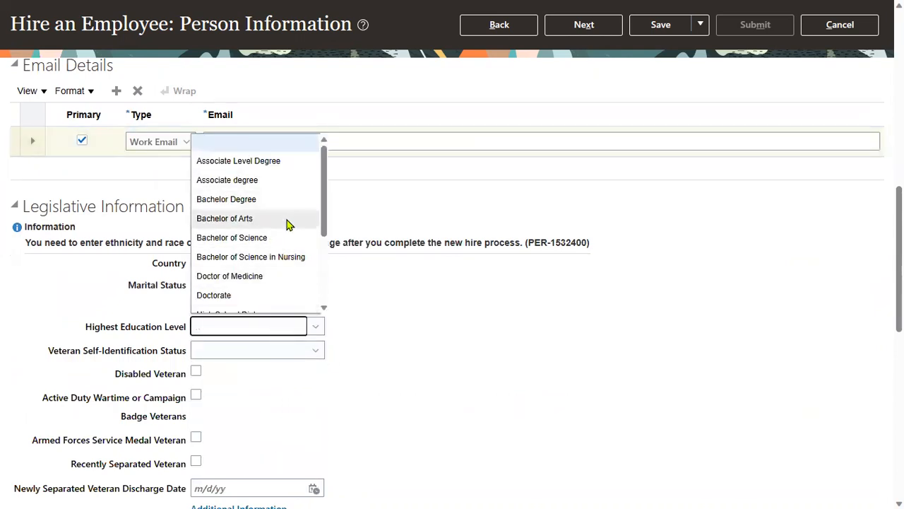
pyautogui.scroll(-2, 287, 224)
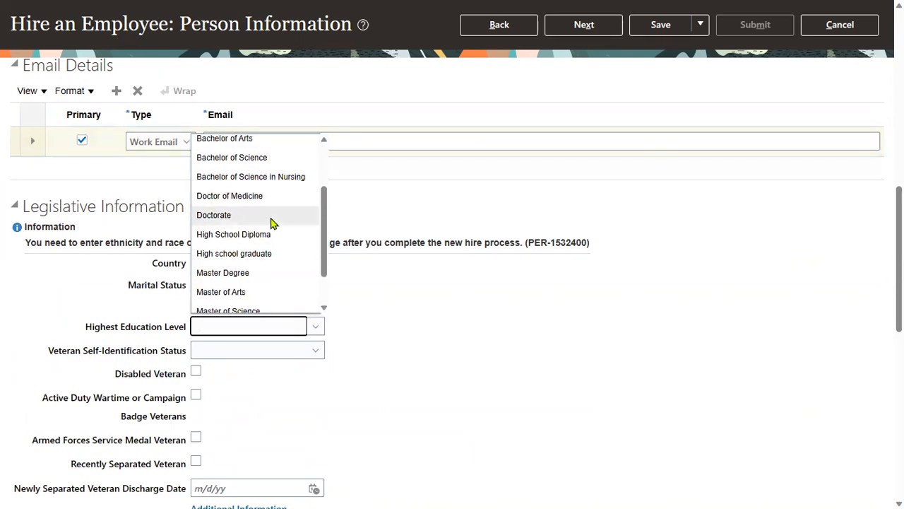
pyautogui.click(272, 216)
pyautogui.scroll(-2, 344, 389)
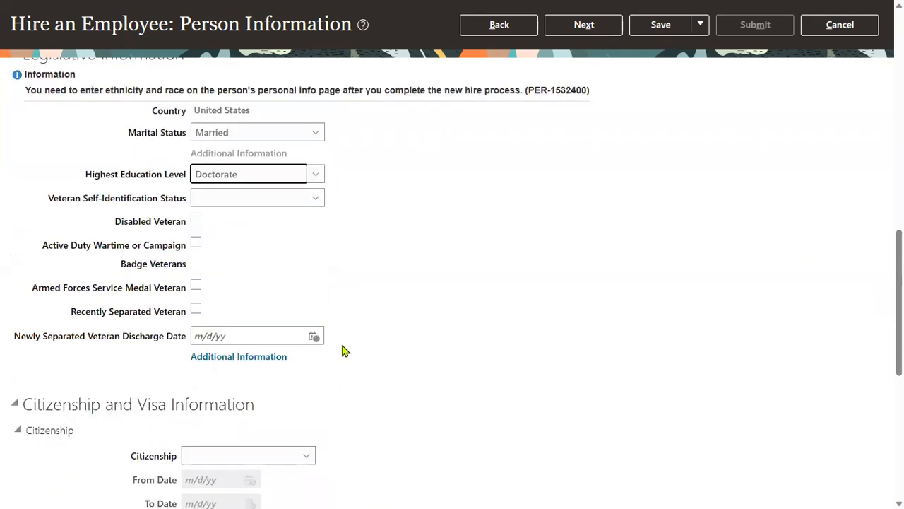
pyautogui.scroll(-3, 343, 352)
pyautogui.click(260, 226)
pyautogui.click(505, 241)
pyautogui.scroll(-3, 93, 343)
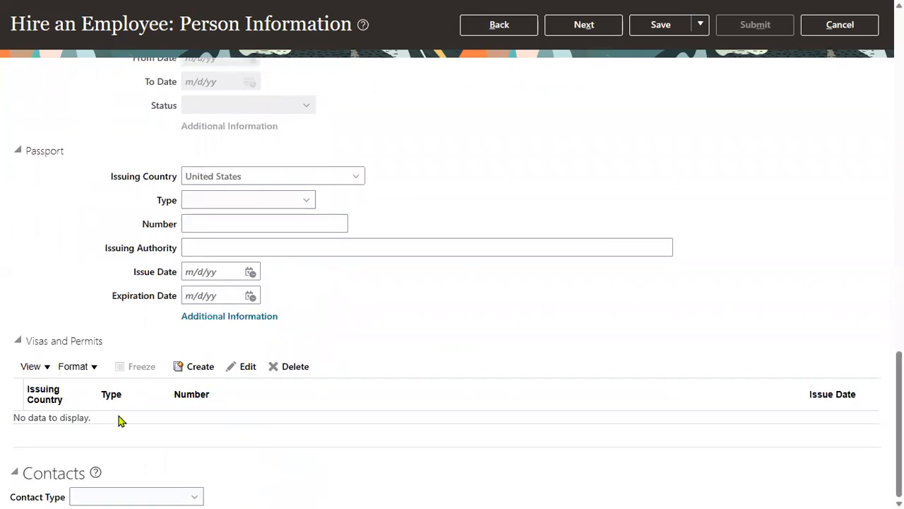
# Step: Add a Brother contact with last and first name, then attempt Next, triggering the 7-digit error
pyautogui.click(117, 494)
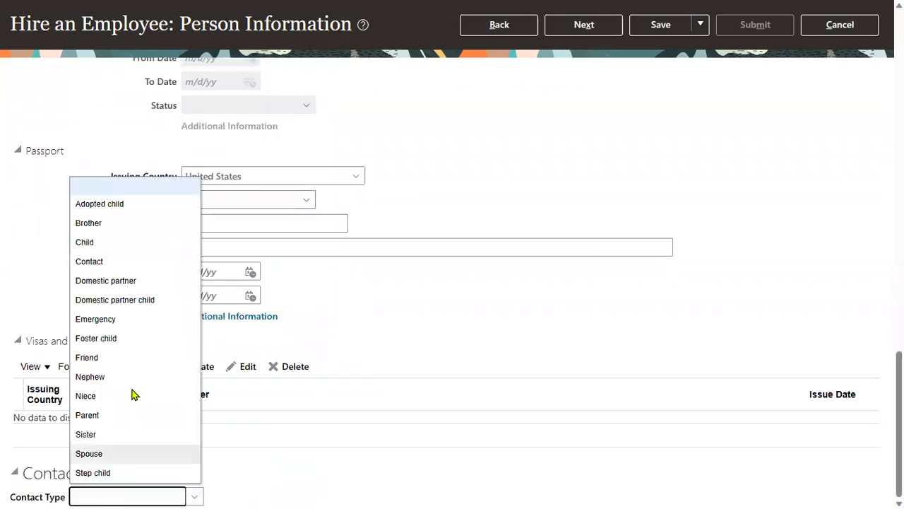
pyautogui.click(116, 225)
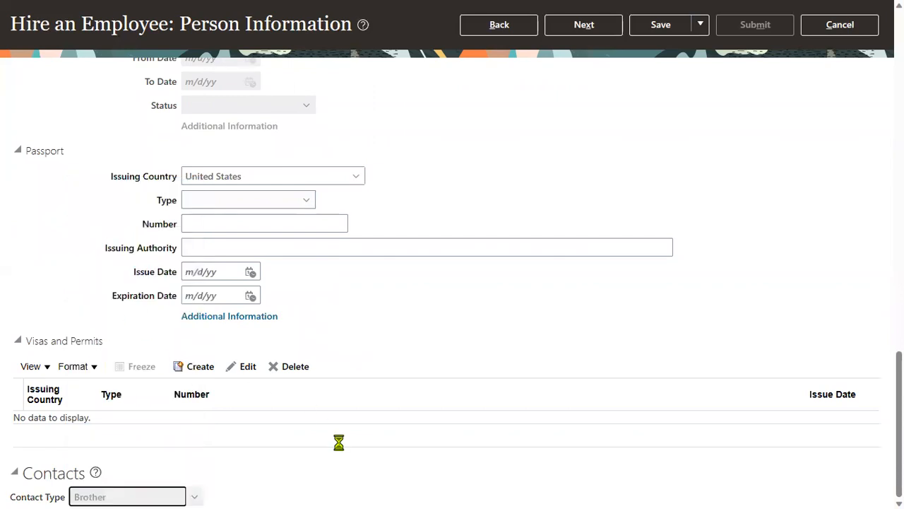
pyautogui.scroll(-6, 291, 452)
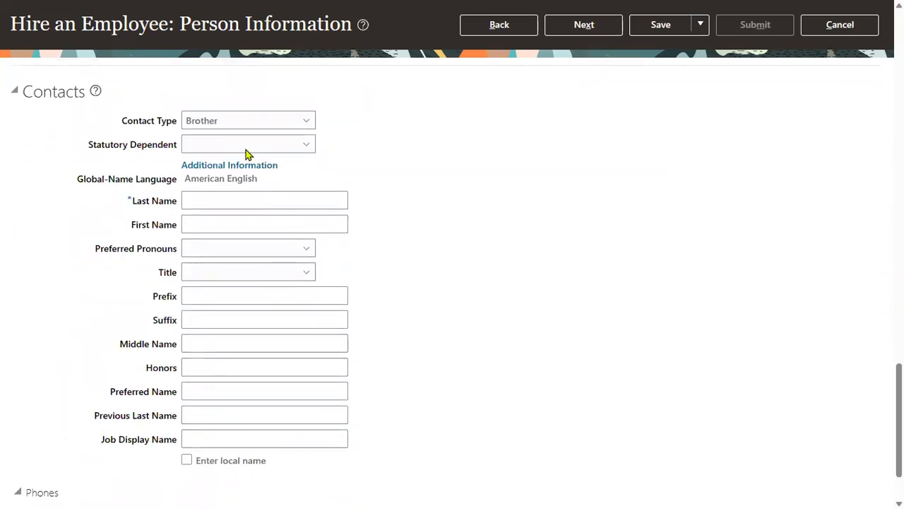
pyautogui.click(230, 200)
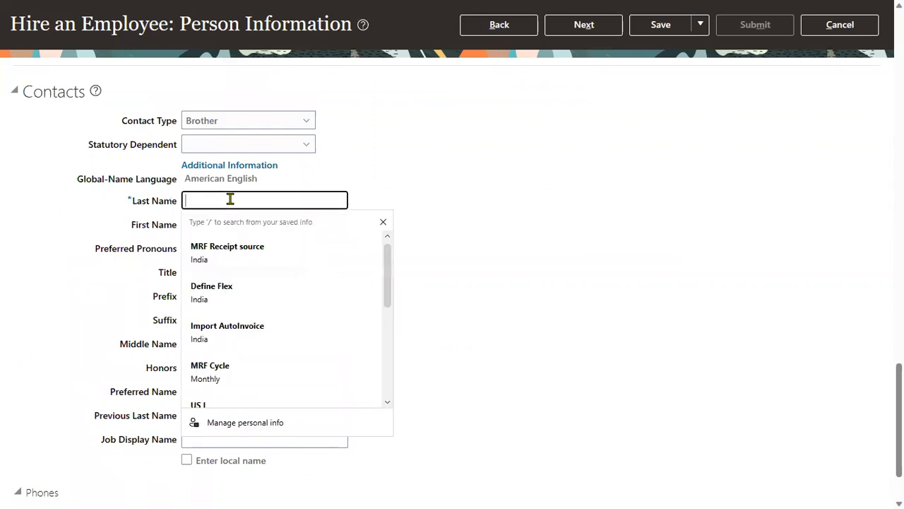
pyautogui.write('Kiran')
pyautogui.press('Tab')
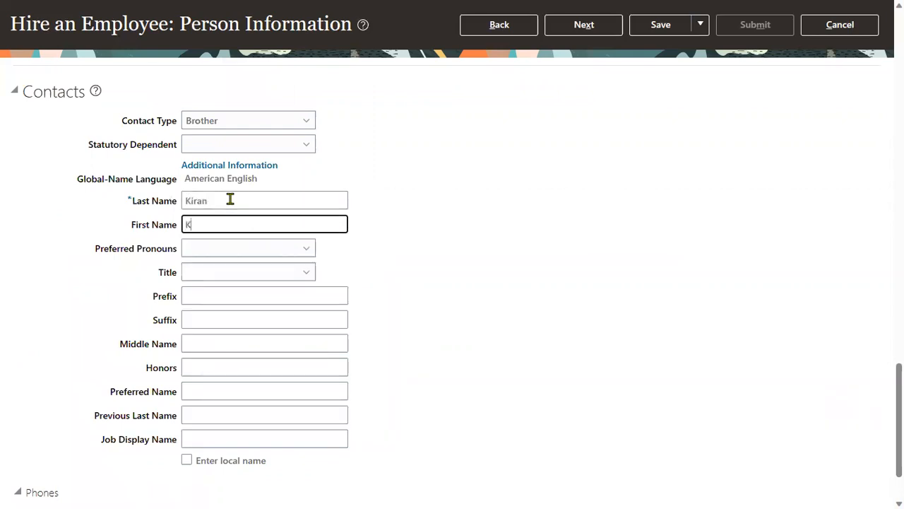
pyautogui.press('Tab')
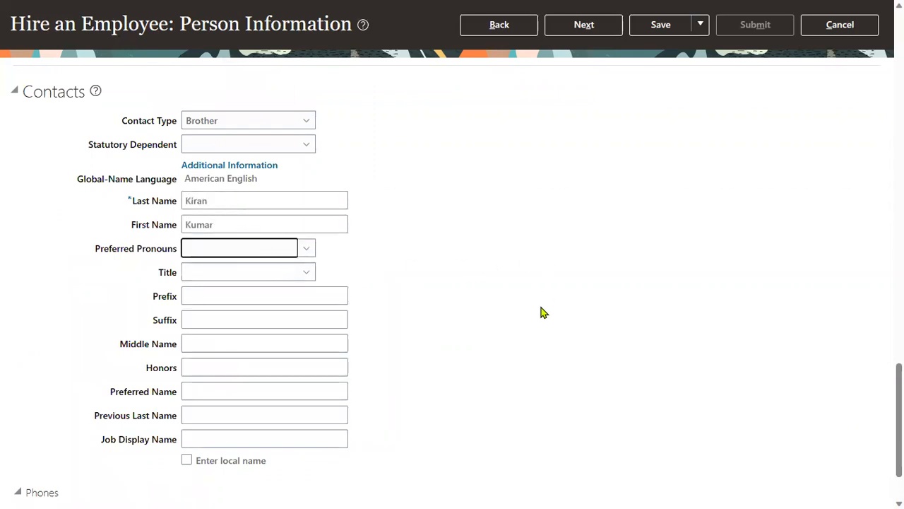
pyautogui.scroll(-1, 543, 312)
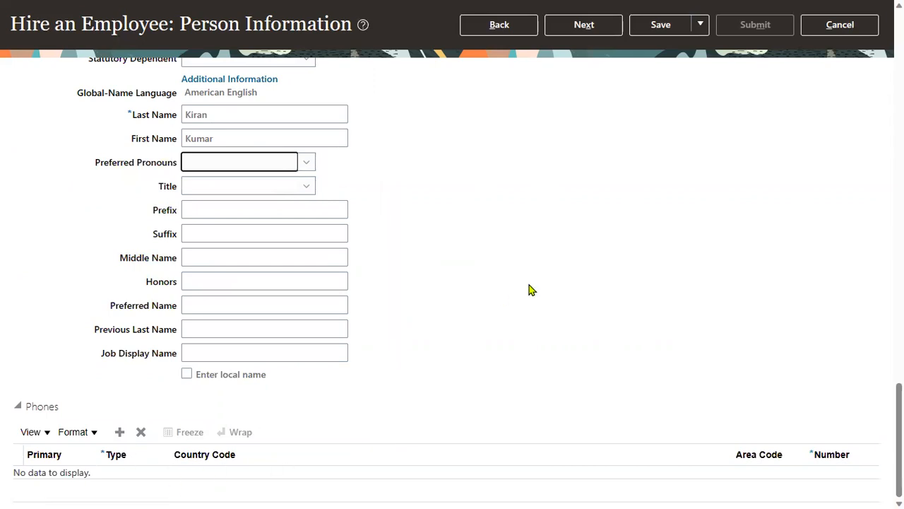
pyautogui.click(584, 29)
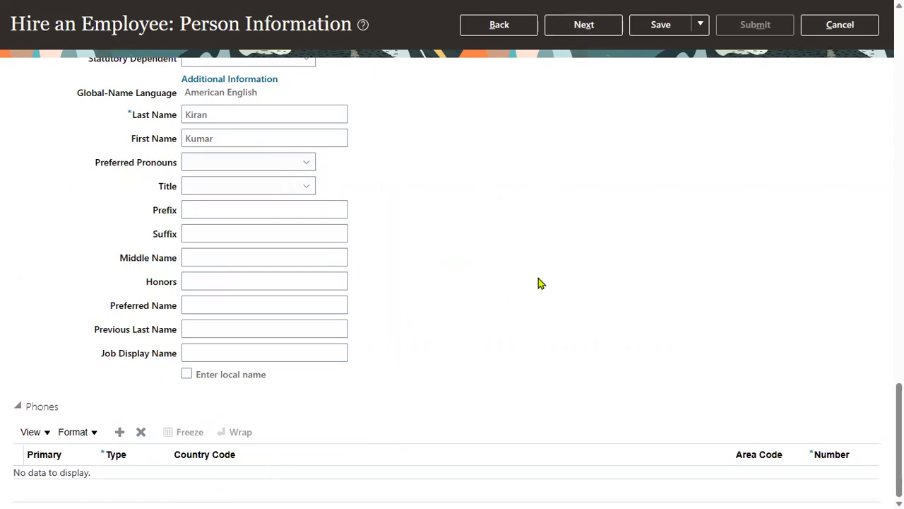
pyautogui.click(583, 24)
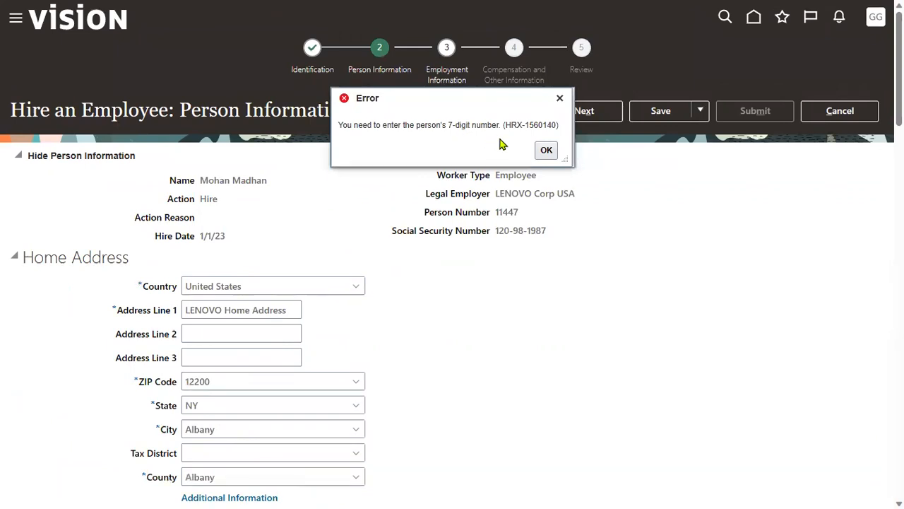
# Step: Dismiss the 7-digit number error and trim the home phone number to seven digits
pyautogui.click(545, 149)
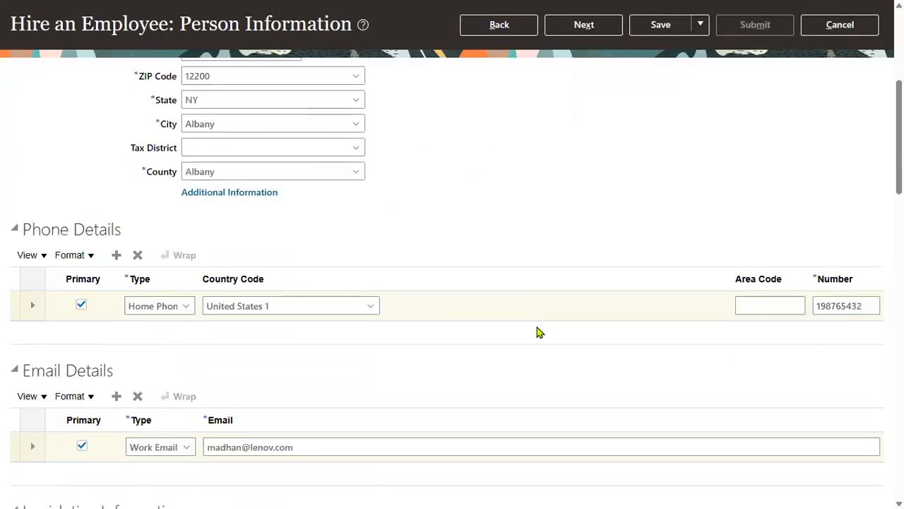
pyautogui.click(866, 305)
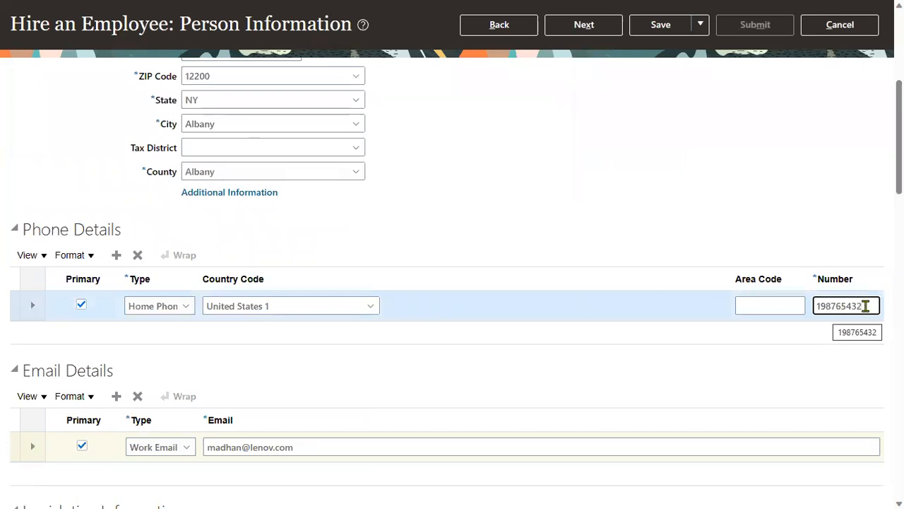
pyautogui.press('BackSpace')
pyautogui.press('BackSpace')
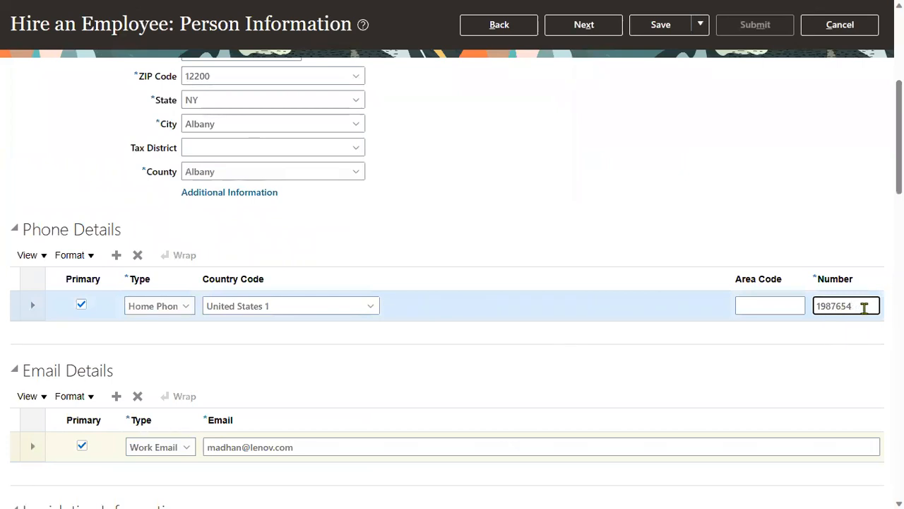
# Step: Try home phone area codes 01 and then 98
pyautogui.click(781, 304)
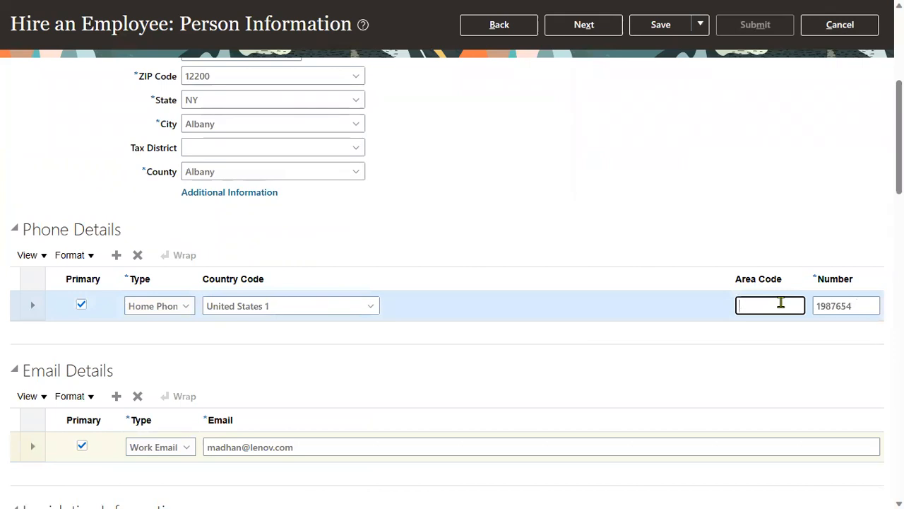
pyautogui.write('01')
pyautogui.press('Tab')
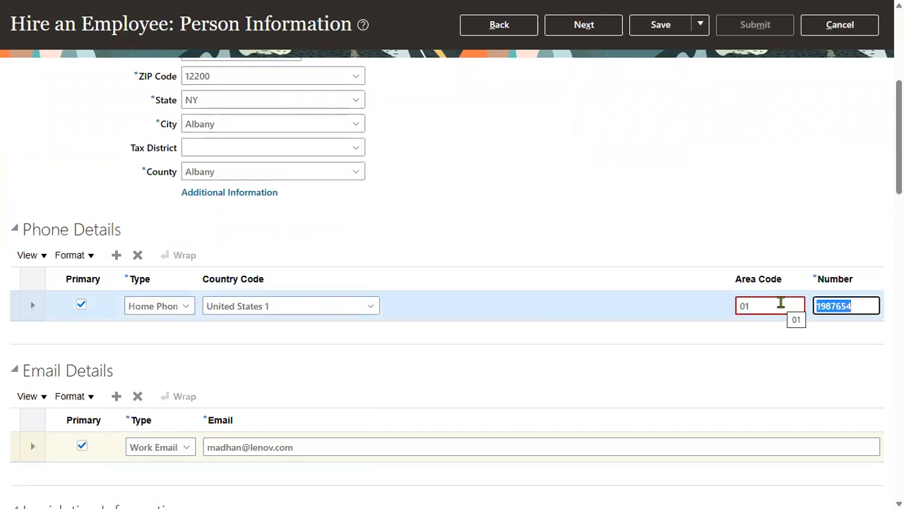
pyautogui.hotkey('shift', 'Tab')
pyautogui.write('98')
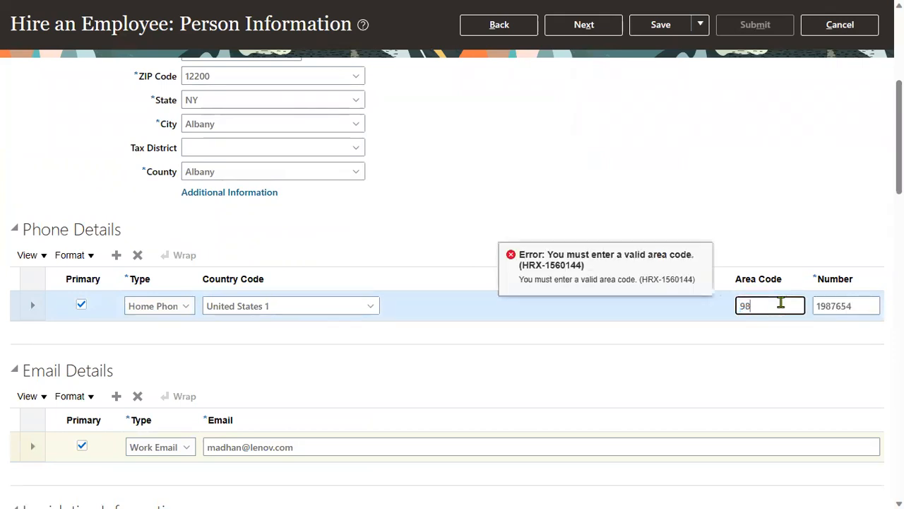
pyautogui.press('Tab')
# Step: Correct the home phone area code to 112 and continue to Employment Information
pyautogui.hotkey('shift', 'Tab')
pyautogui.write('11')
pyautogui.press('Tab')
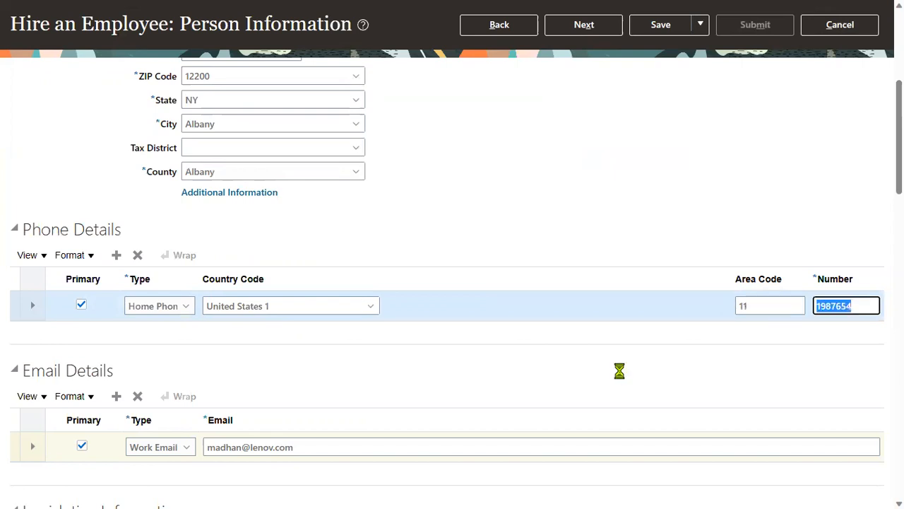
pyautogui.hotkey('shift', 'Tab')
pyautogui.write('112')
pyautogui.press('Tab')
pyautogui.click(595, 31)
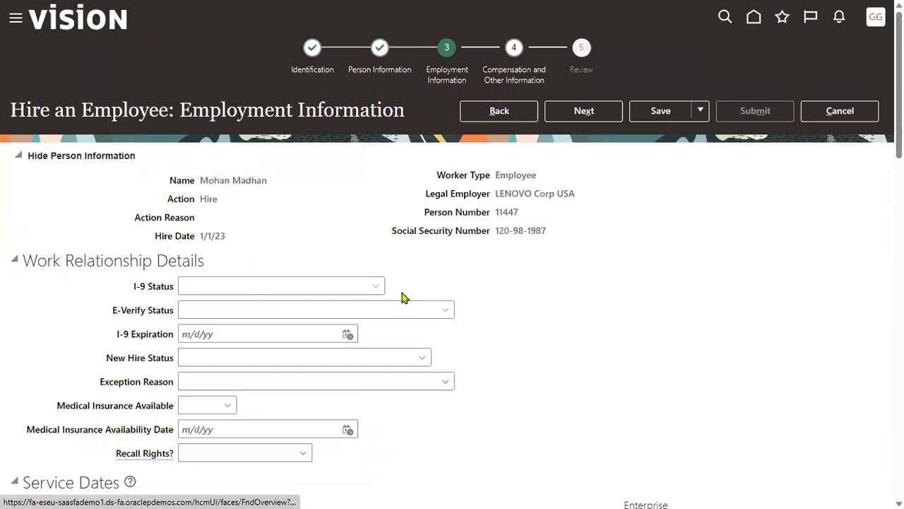
pyautogui.moveTo(169, 110); pyautogui.dragTo(389, 124)
pyautogui.click(341, 215)
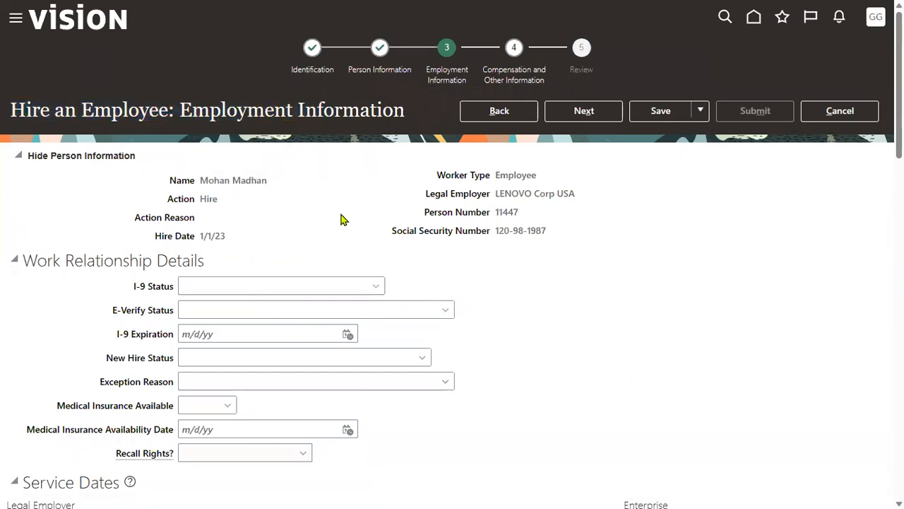
pyautogui.scroll(-5, 290, 296)
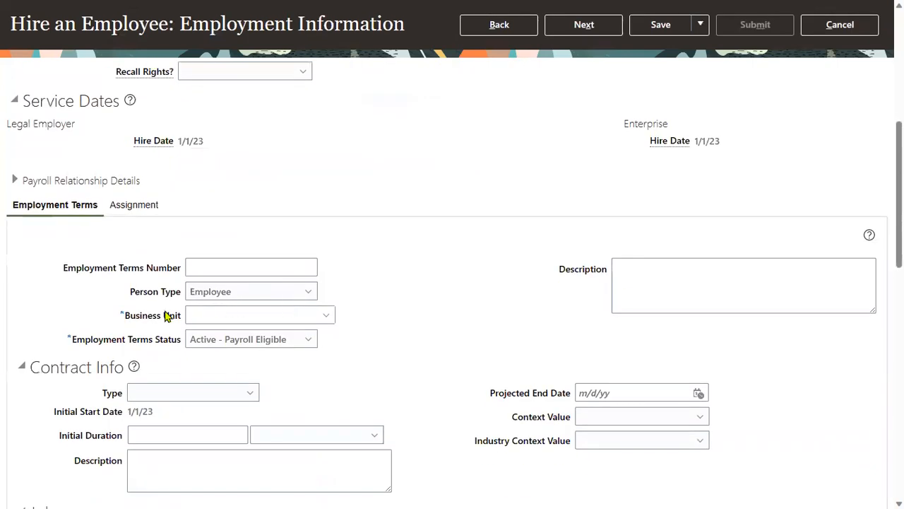
pyautogui.moveTo(128, 316); pyautogui.dragTo(178, 327)
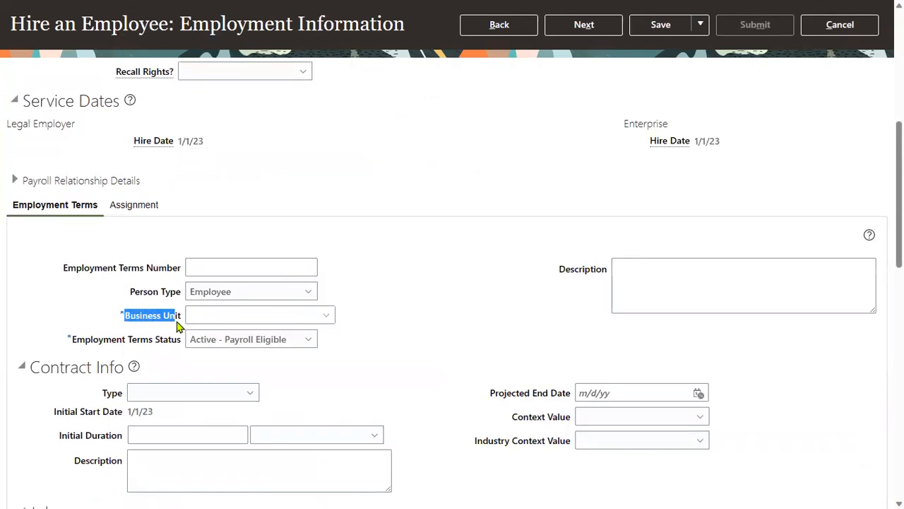
pyautogui.scroll(5, 612, 279)
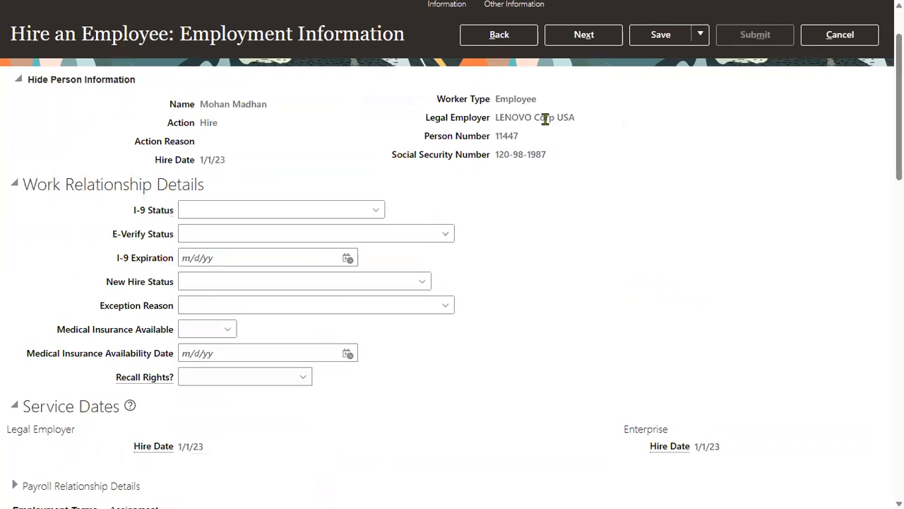
pyautogui.moveTo(496, 118); pyautogui.dragTo(579, 137)
pyautogui.moveTo(497, 135); pyautogui.dragTo(524, 144)
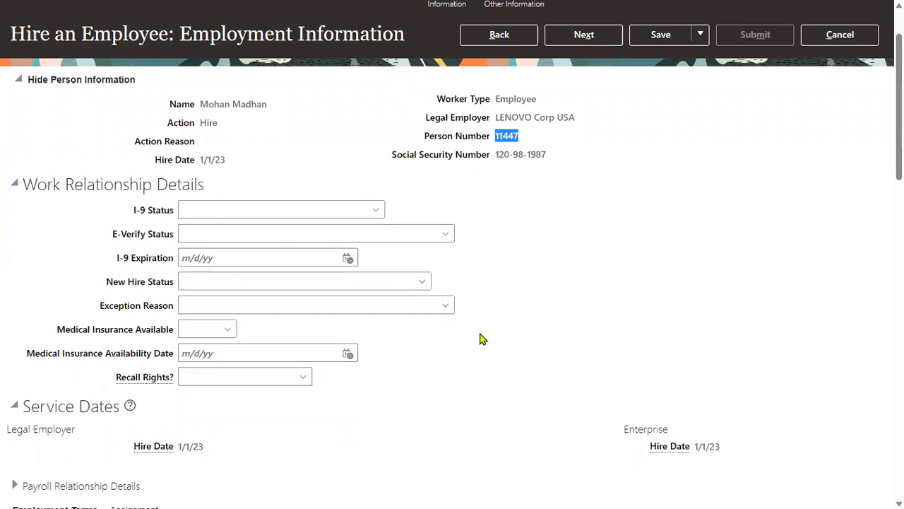
pyautogui.scroll(-5, 480, 339)
# Step: Set Business Unit to LENOVO_NY_BU and Job to LENOVO Cashier
pyautogui.click(252, 315)
pyautogui.write('LEN')
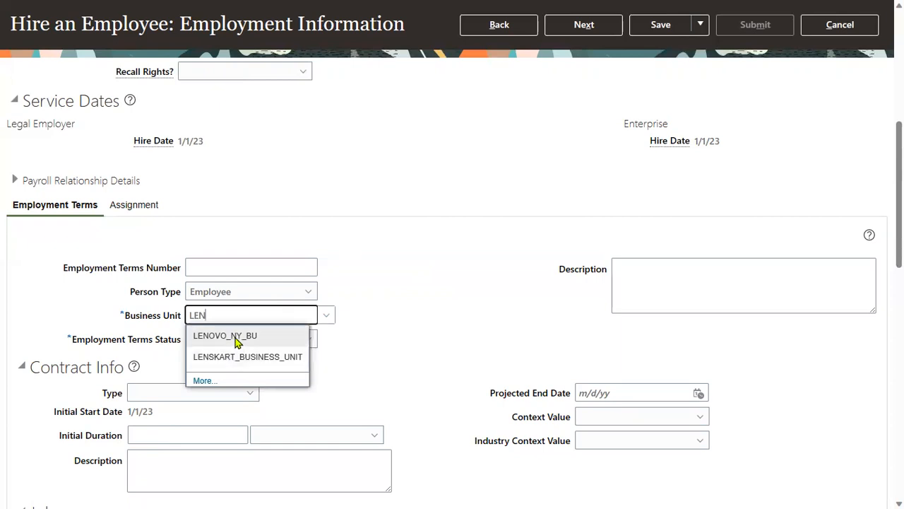
pyautogui.click(236, 337)
pyautogui.scroll(-2, 402, 364)
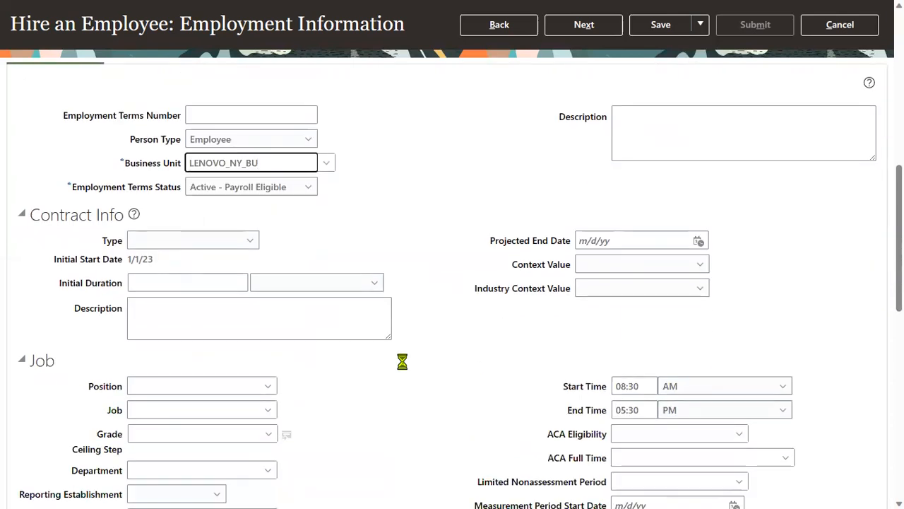
pyautogui.scroll(-1, 238, 367)
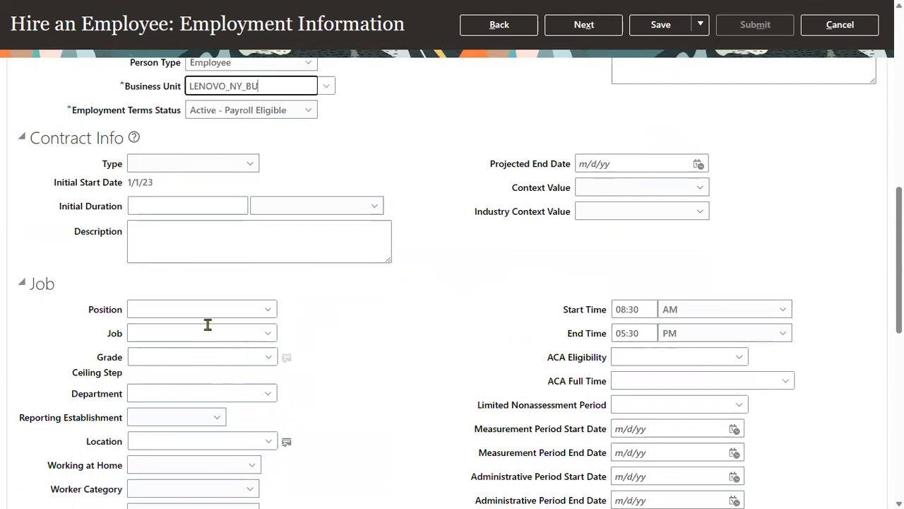
pyautogui.click(185, 333)
pyautogui.write('LEN')
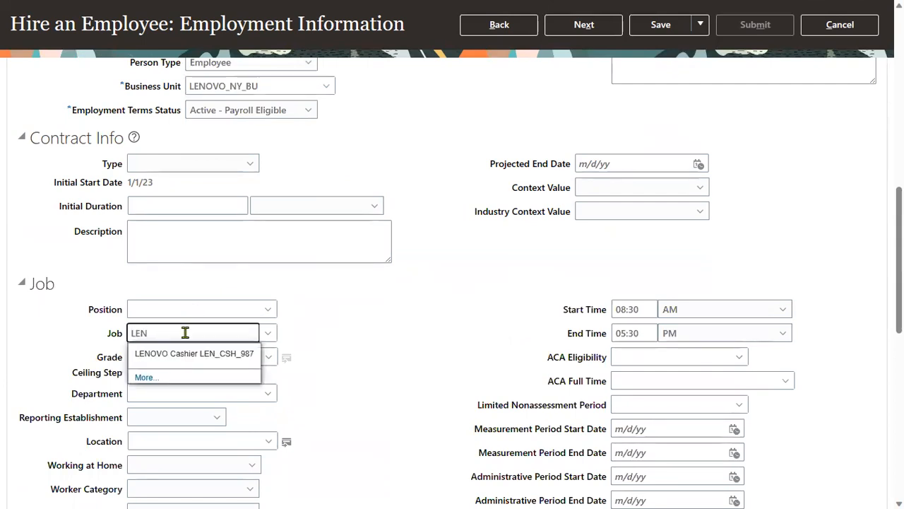
pyautogui.click(157, 354)
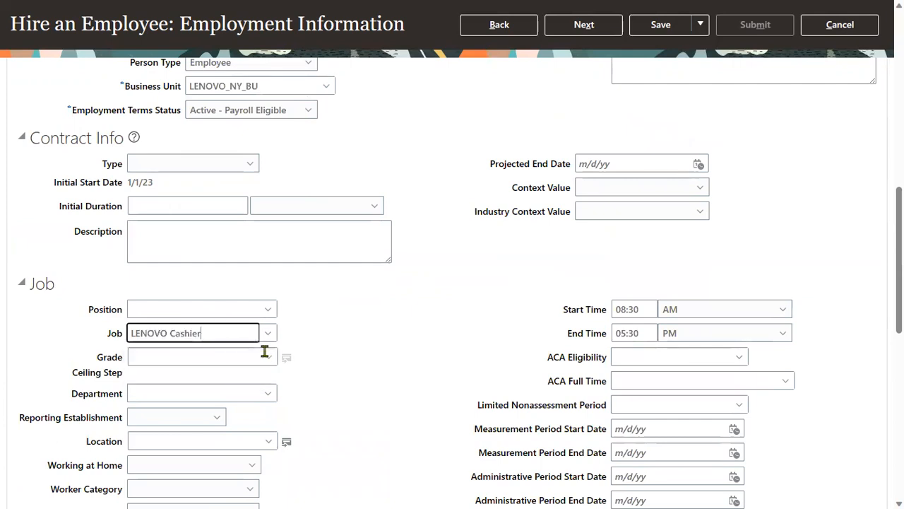
# Step: Set Department to LENOVO Finance and collapse the Contract Info section
pyautogui.scroll(-1, 279, 351)
pyautogui.scroll(-1, 279, 351)
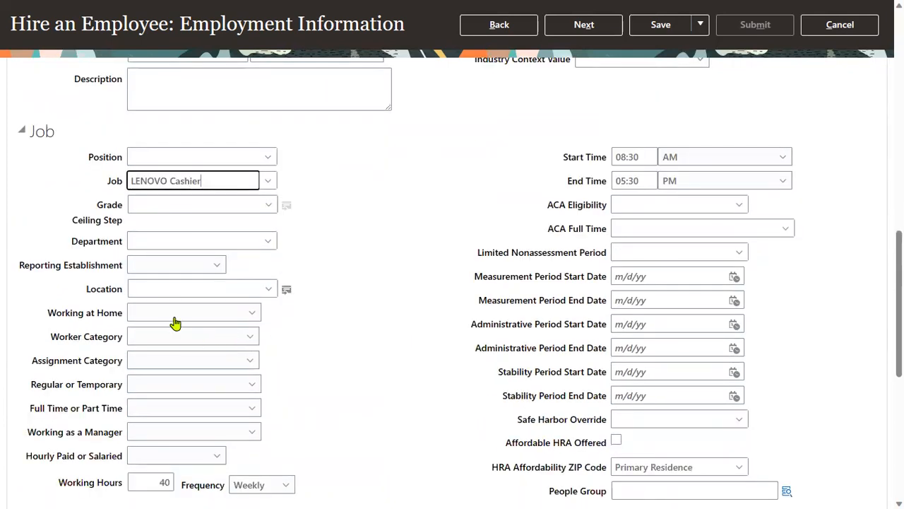
pyautogui.click(163, 240)
pyautogui.write('LEN')
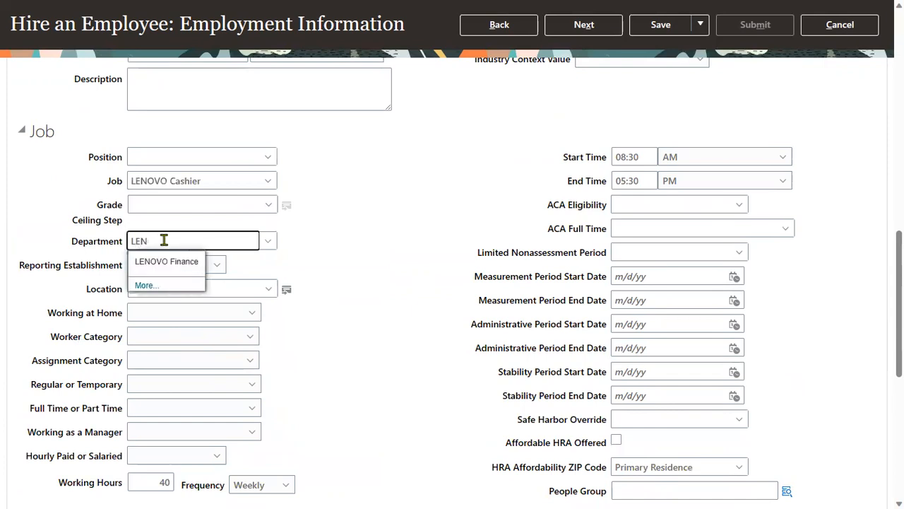
pyautogui.click(171, 261)
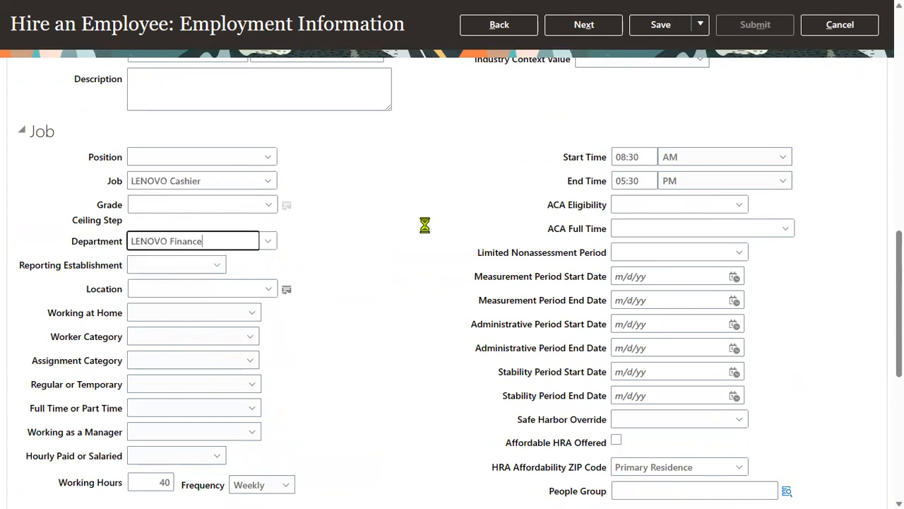
pyautogui.scroll(2, 424, 225)
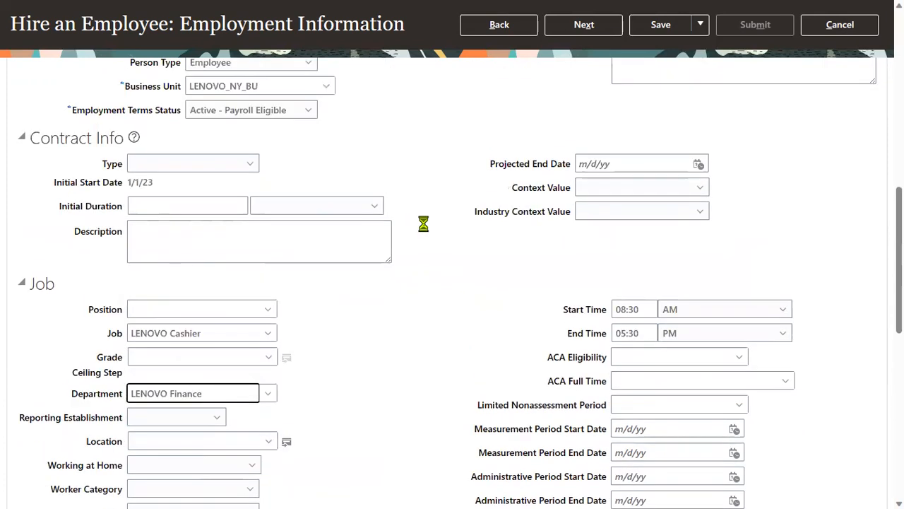
pyautogui.click(22, 139)
pyautogui.scroll(2, 379, 228)
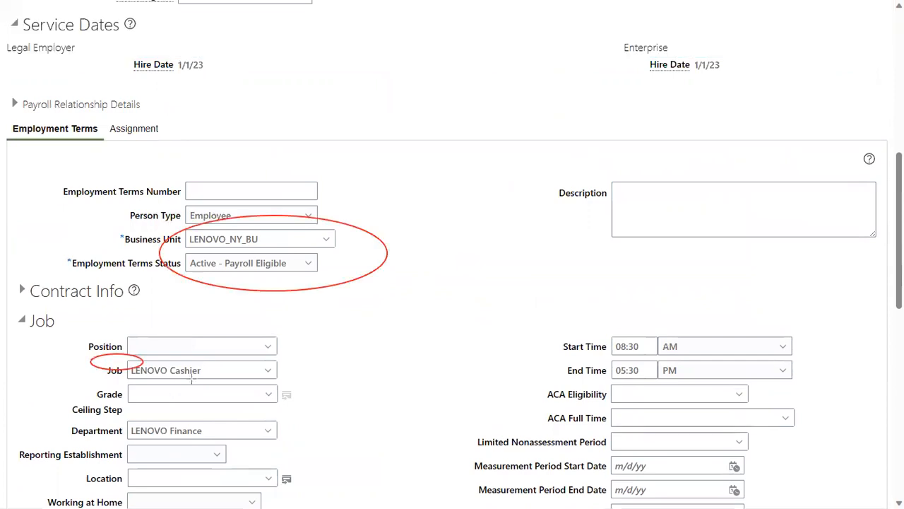
# Step: Check the empty Tax Reporting Unit list under Payroll Details, then continue to Compensation
pyautogui.moveTo(90, 411); pyautogui.dragTo(236, 442)
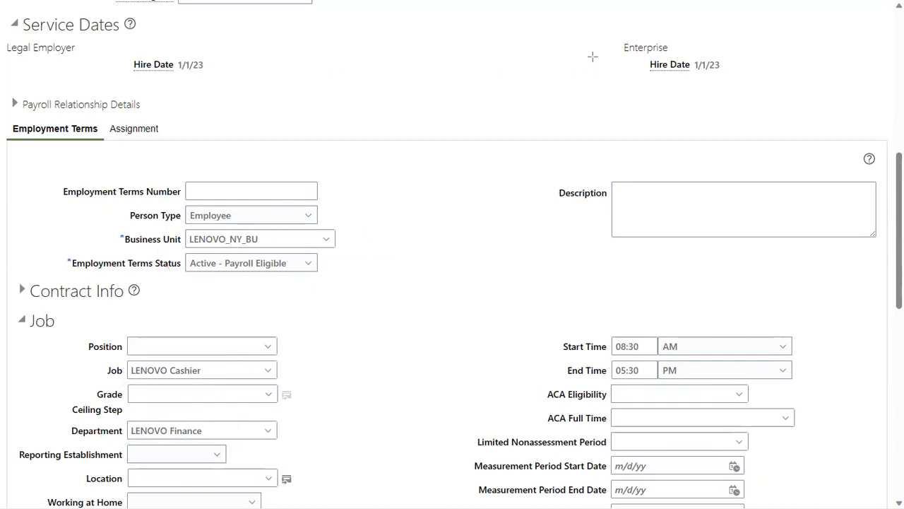
pyautogui.scroll(-10, 334, 378)
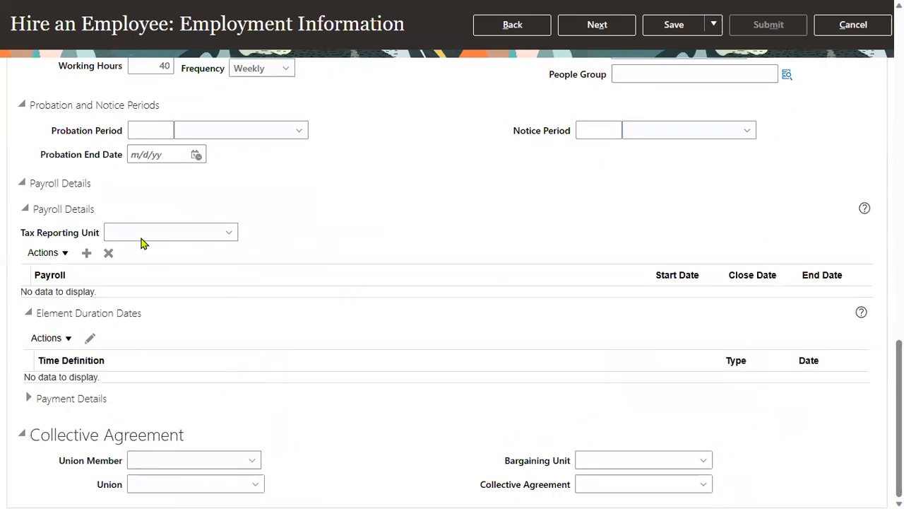
pyautogui.moveTo(33, 208); pyautogui.dragTo(110, 214)
pyautogui.click(110, 214)
pyautogui.click(214, 230)
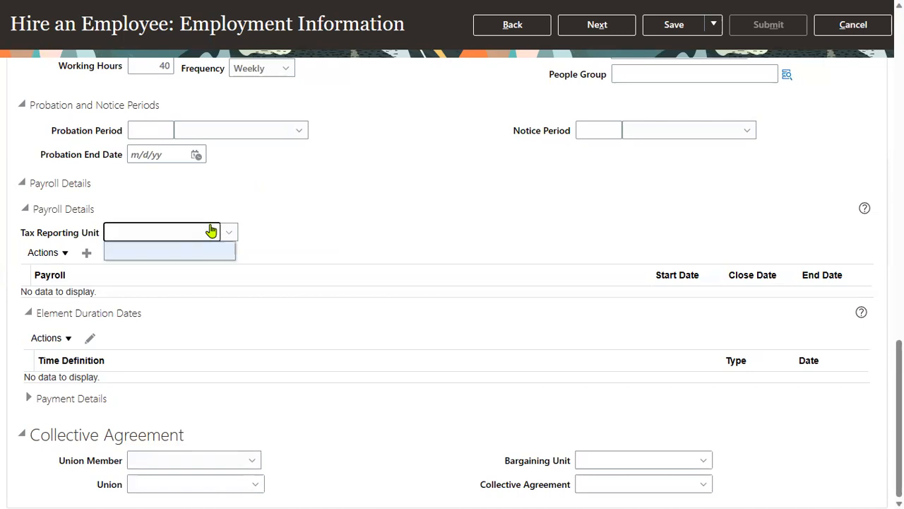
pyautogui.click(286, 216)
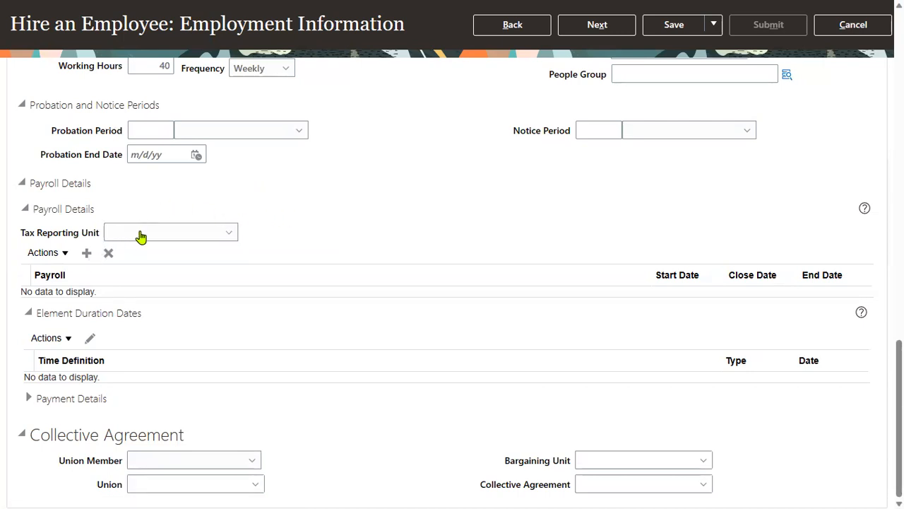
pyautogui.click(597, 25)
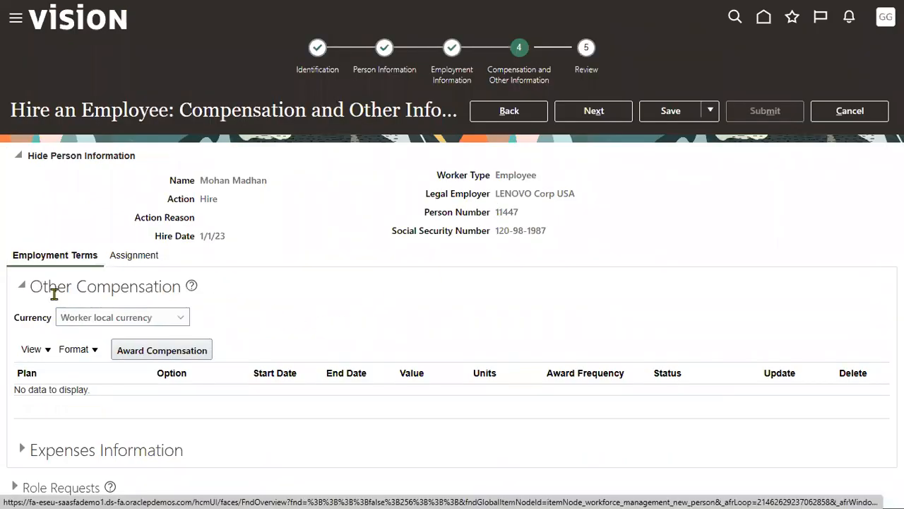
# Step: Check the Salary Basis on the Assignment tab, then proceed to Review
pyautogui.moveTo(76, 289); pyautogui.dragTo(153, 289)
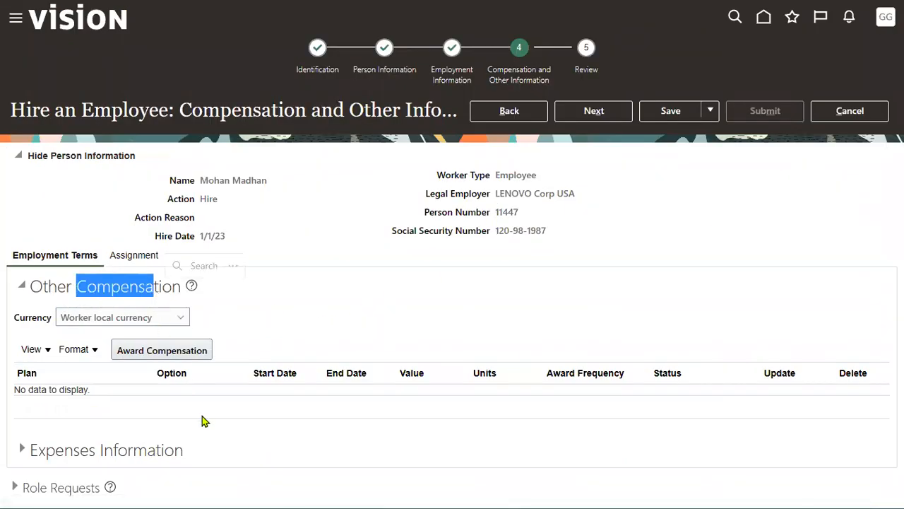
pyautogui.click(147, 257)
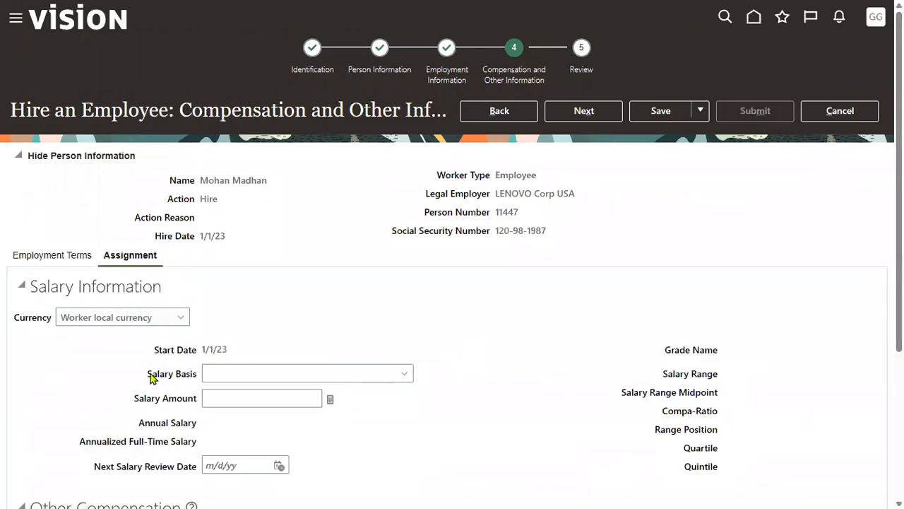
pyautogui.moveTo(149, 375); pyautogui.dragTo(200, 378)
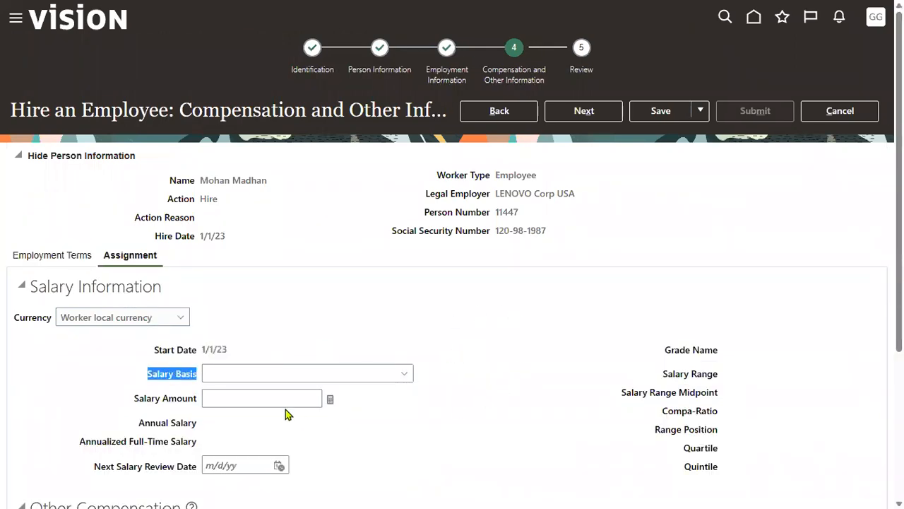
pyautogui.click(598, 113)
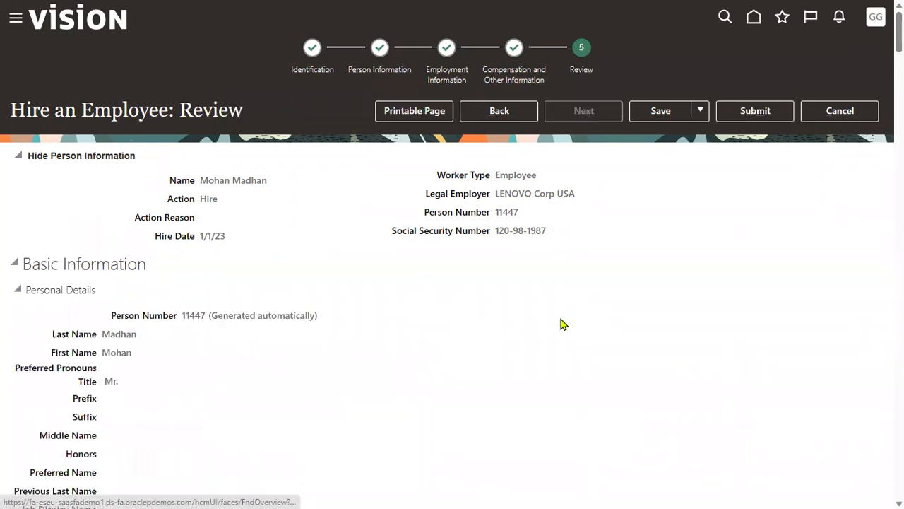
# Step: Submit the hire request from Review and answer Yes to the warning
pyautogui.click(742, 117)
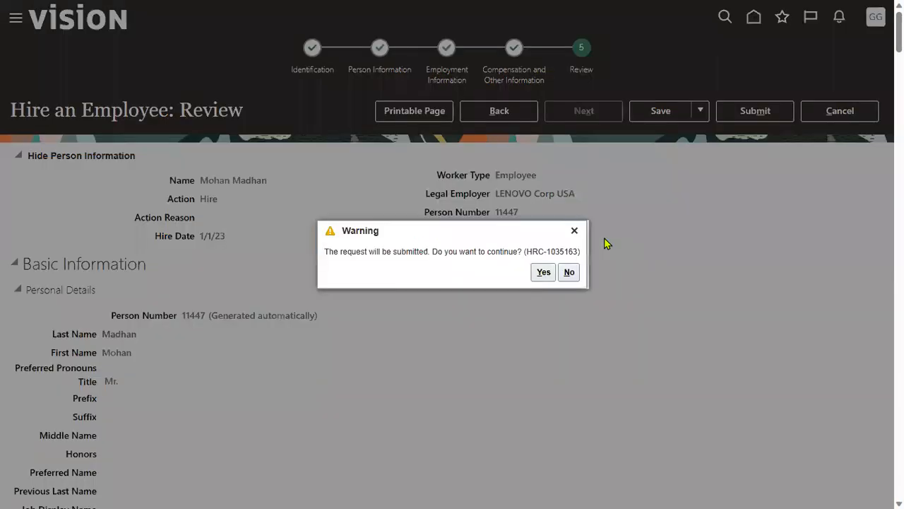
pyautogui.click(541, 275)
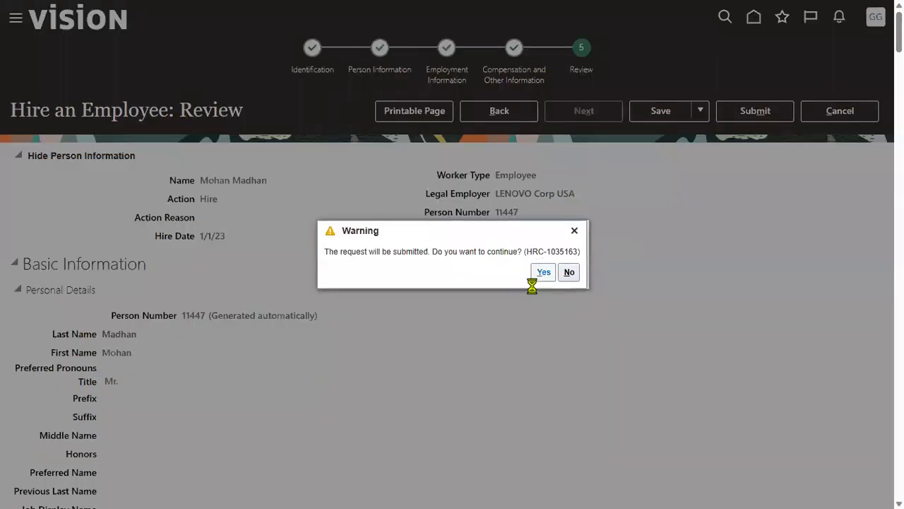
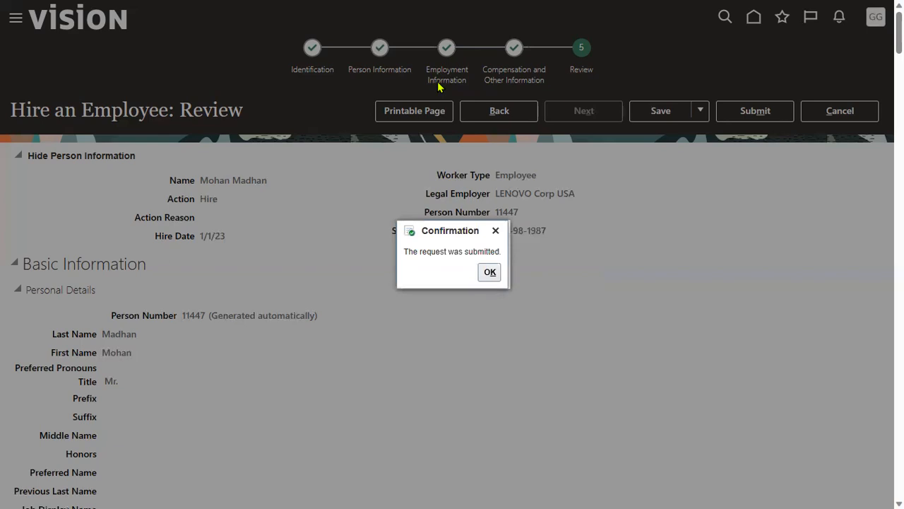
# Step: Dismiss the confirmation that the new hire request was submitted
pyautogui.click(489, 277)
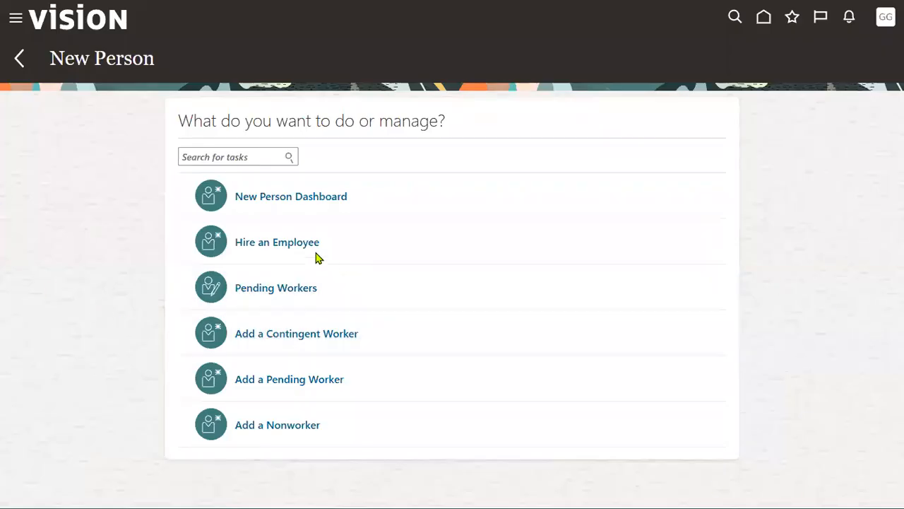
# Step: Search Person Management for the name 'MADHAN' and select the new hire's result row
pyautogui.click(300, 246)
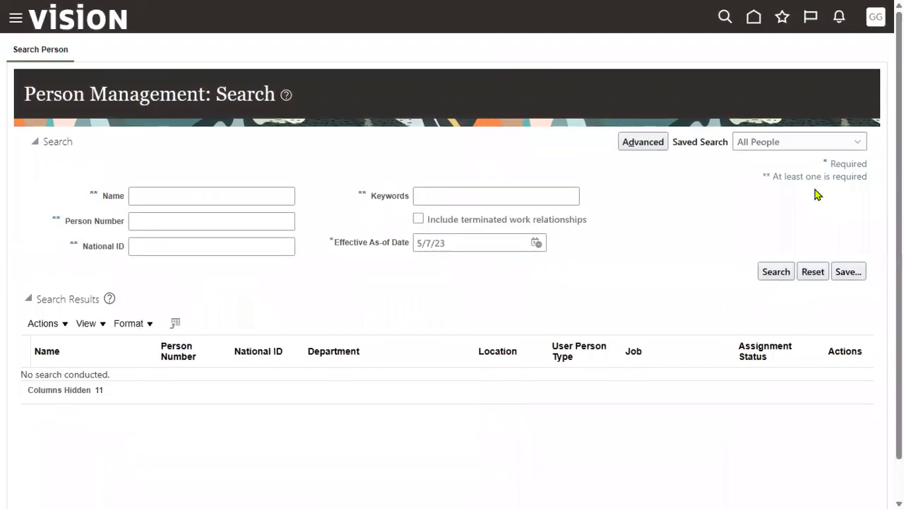
pyautogui.click(218, 199)
pyautogui.write('MADHAN')
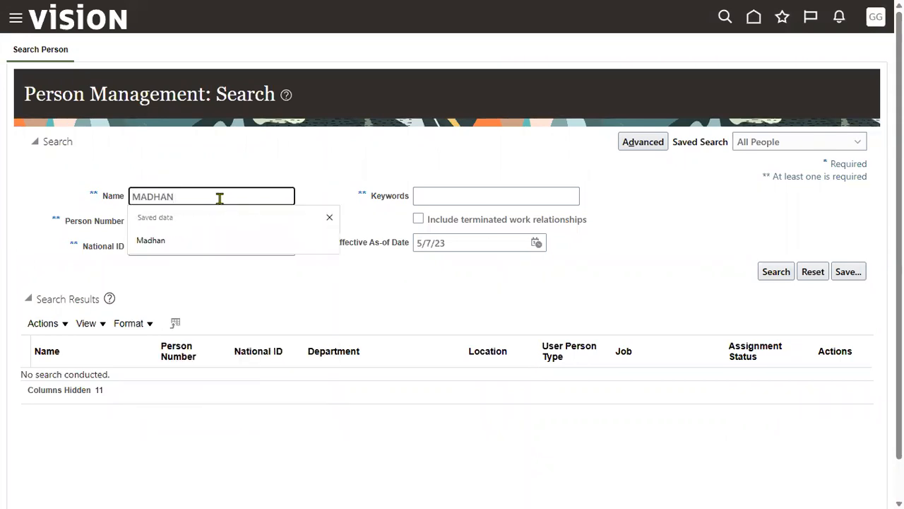
pyautogui.press('Return')
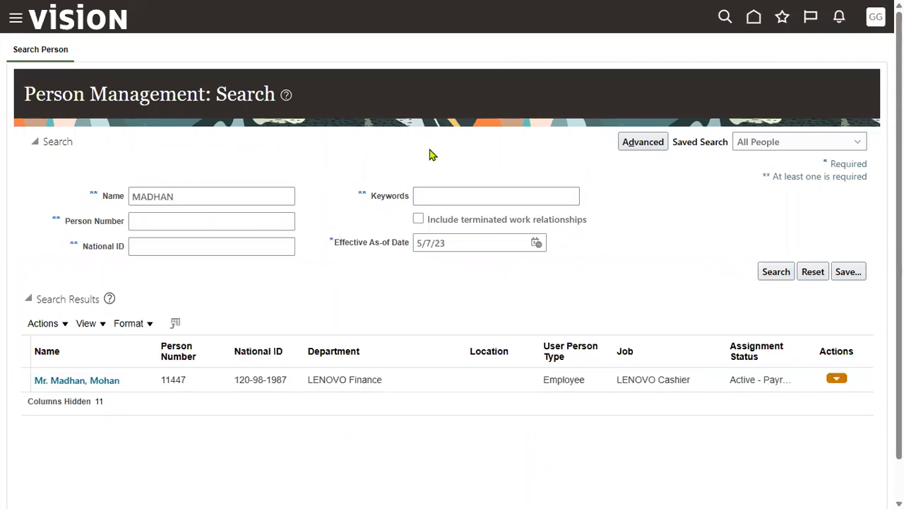
pyautogui.click(216, 385)
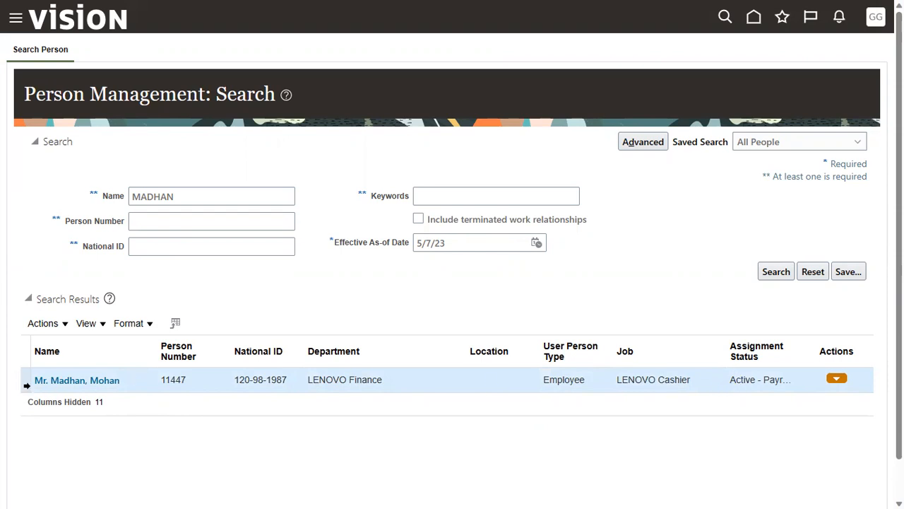
# Step: Open the employee's Employment record and note the effective start date and assignment number E11447
pyautogui.click(81, 380)
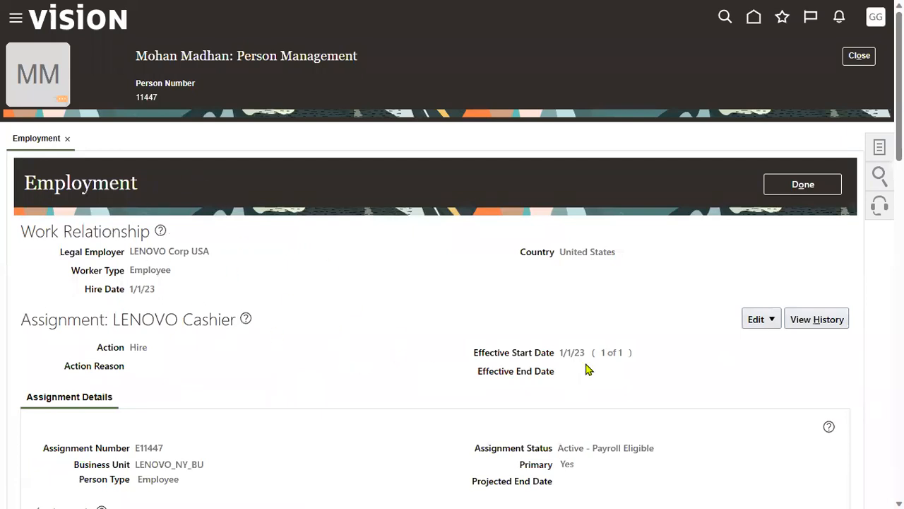
pyautogui.moveTo(561, 352); pyautogui.dragTo(584, 353)
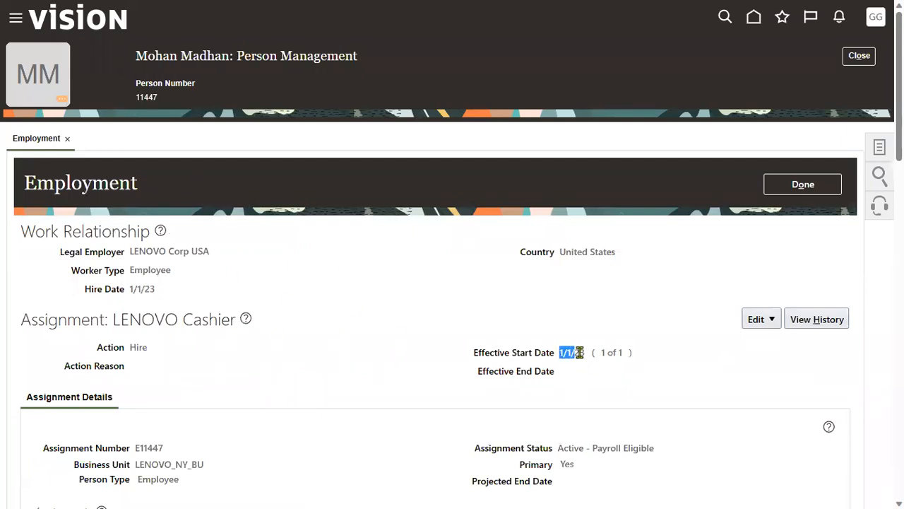
pyautogui.moveTo(140, 448); pyautogui.dragTo(174, 447)
pyautogui.click(146, 448)
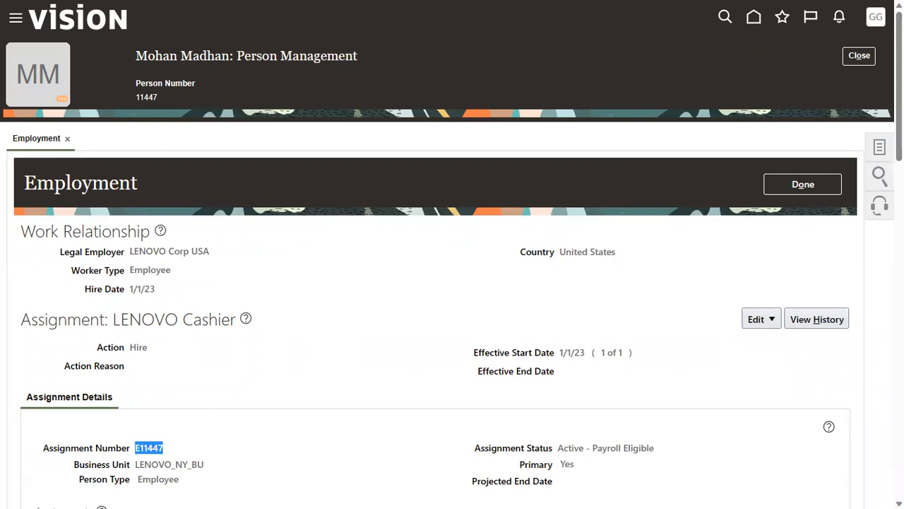
# Step: Show the person Tasks panel and review the Absences, Payroll, Compensation, and Personal and Employment groups
pyautogui.click(881, 147)
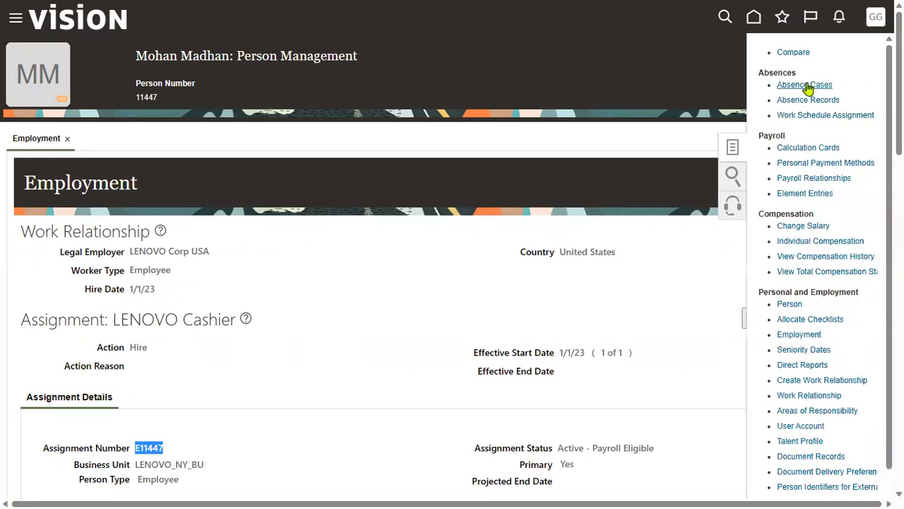
pyautogui.click(761, 73)
pyautogui.moveTo(761, 73); pyautogui.dragTo(797, 74)
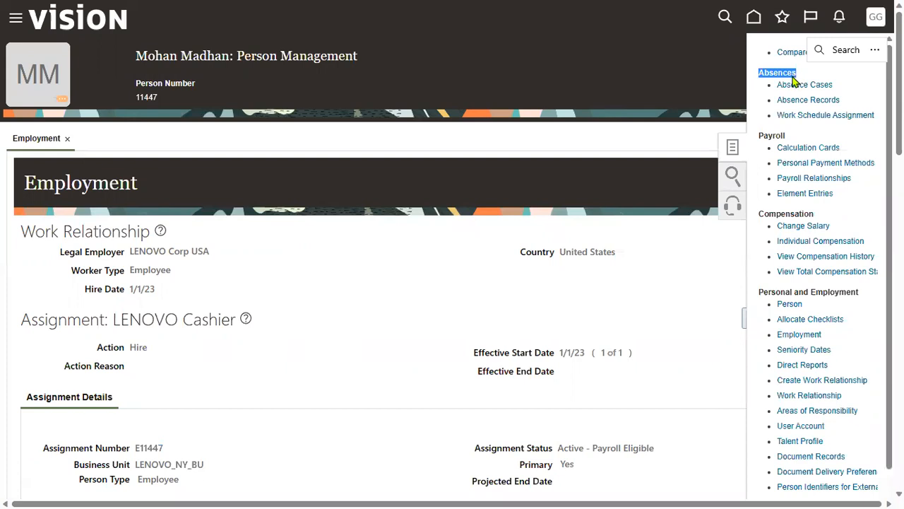
pyautogui.moveTo(758, 136); pyautogui.dragTo(789, 141)
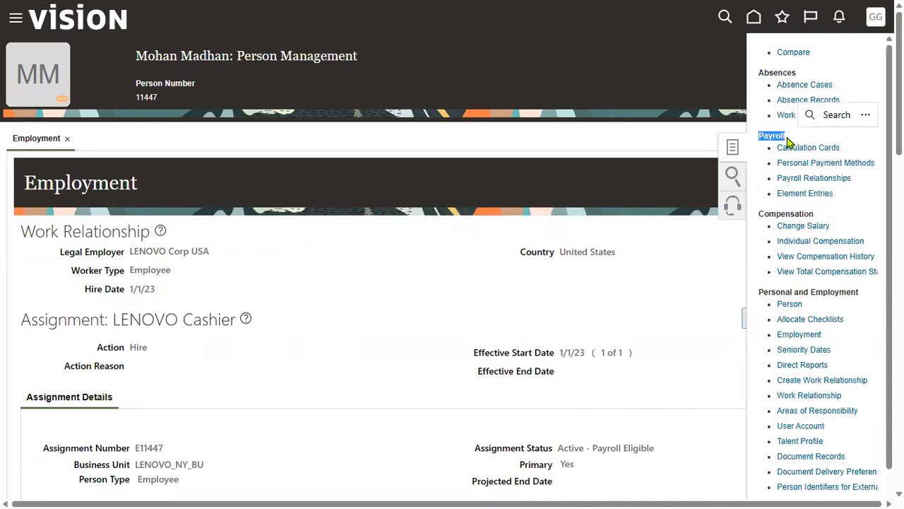
pyautogui.moveTo(759, 213); pyautogui.dragTo(819, 221)
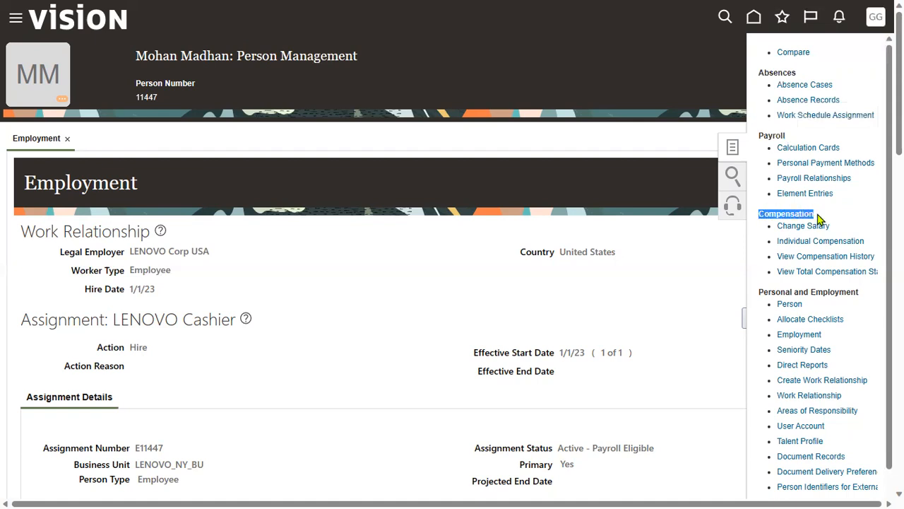
pyautogui.moveTo(760, 291); pyautogui.dragTo(860, 292)
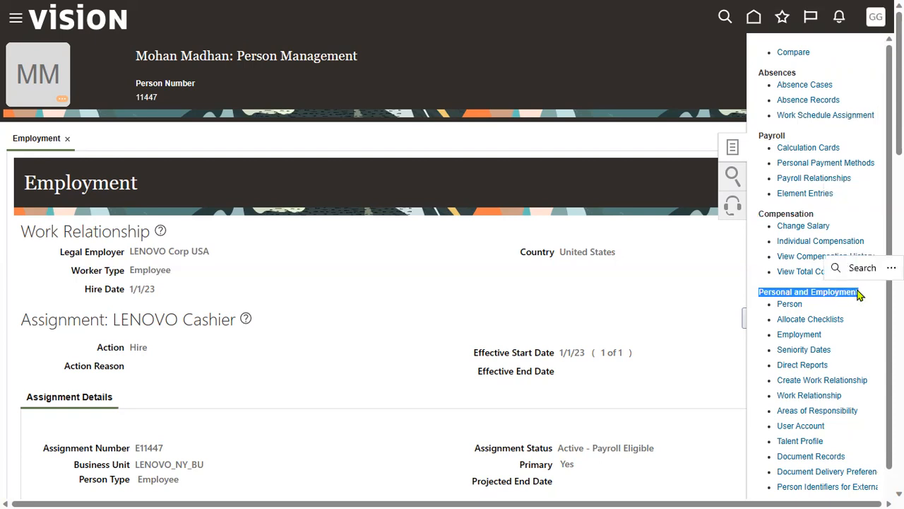
# Step: Scroll the task list, try User Account, note the employee's name, and reopen the Tasks panel
pyautogui.moveTo(900, 116); pyautogui.dragTo(900, 147)
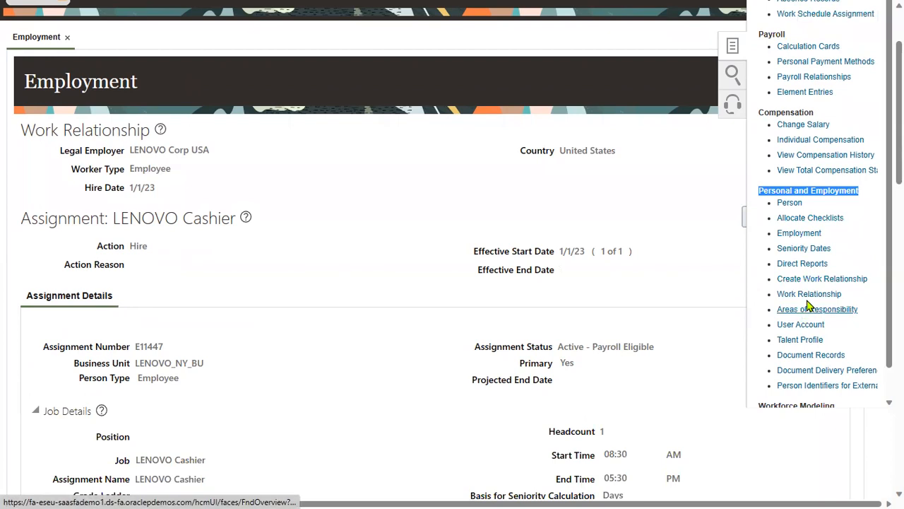
pyautogui.scroll(-1, 809, 305)
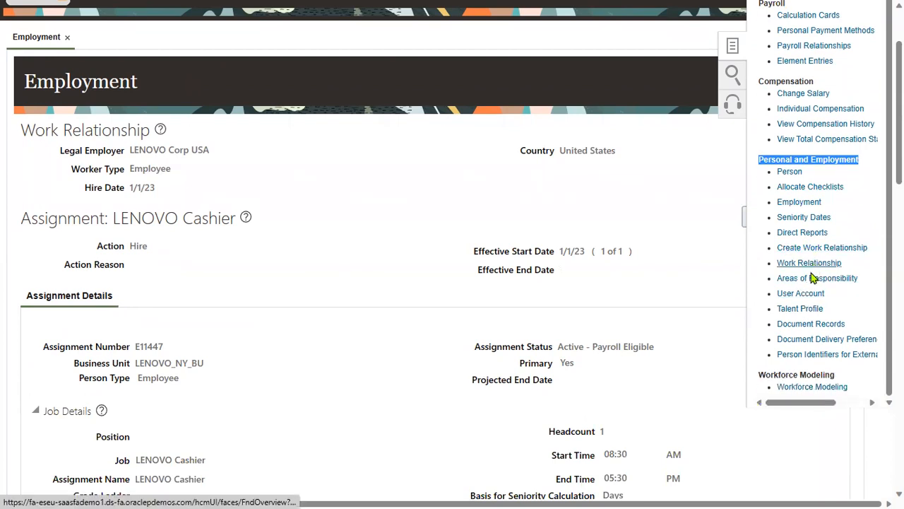
pyautogui.scroll(-3, 809, 326)
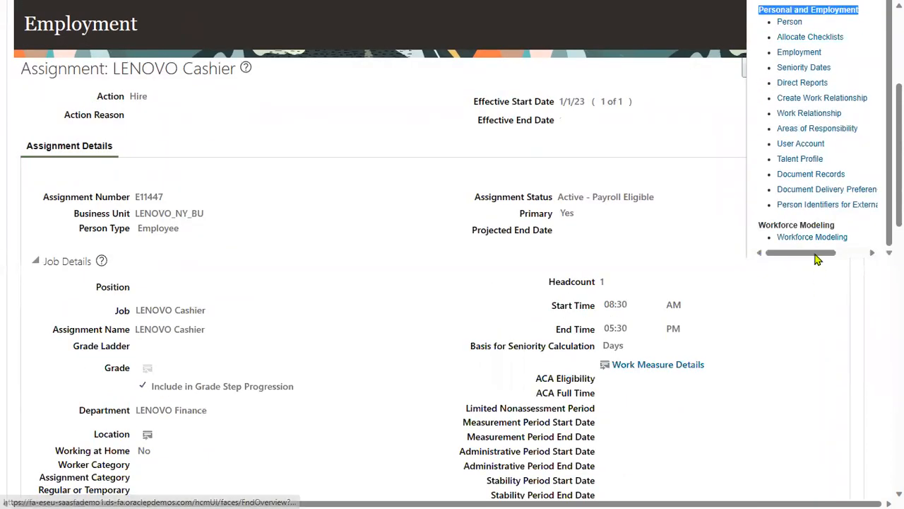
pyautogui.scroll(5, 718, 199)
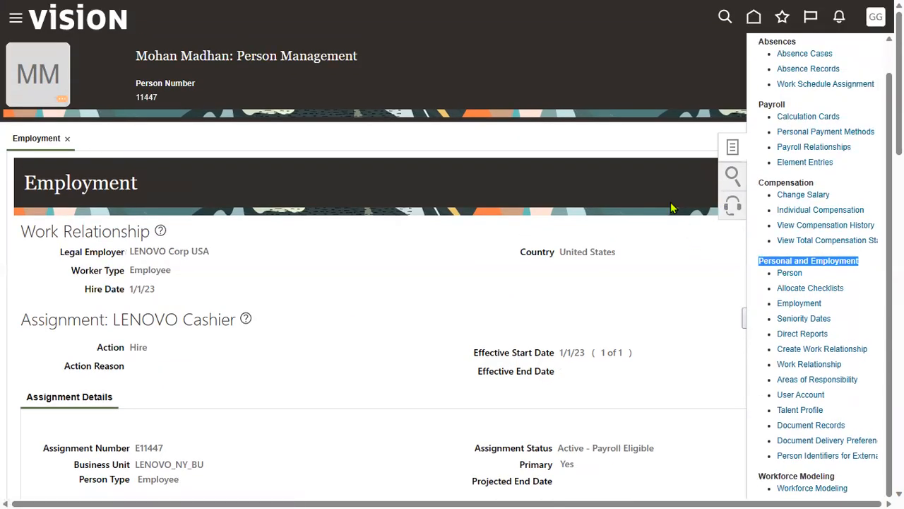
pyautogui.click(801, 396)
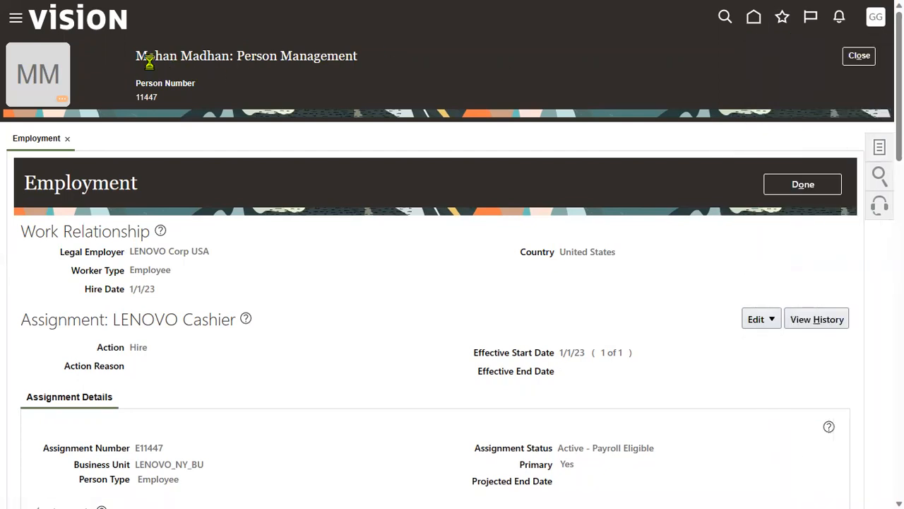
pyautogui.moveTo(135, 57); pyautogui.dragTo(230, 58)
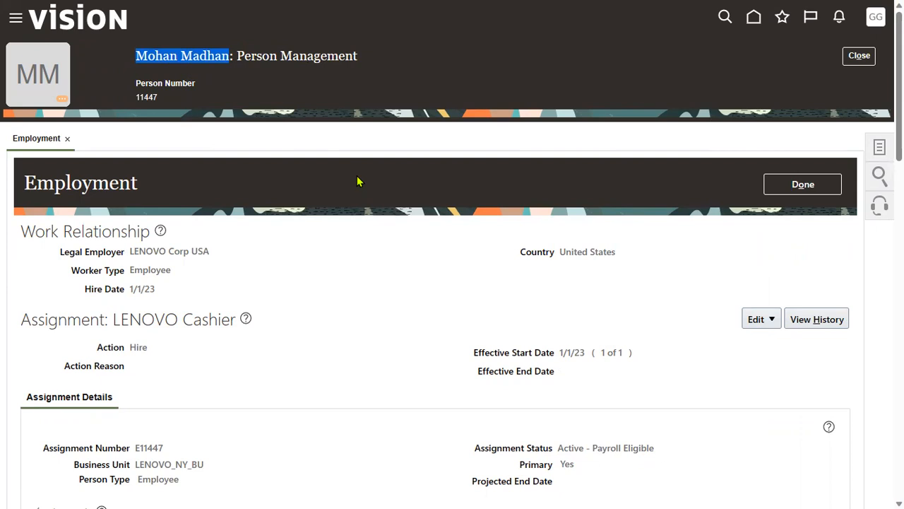
pyautogui.click(880, 147)
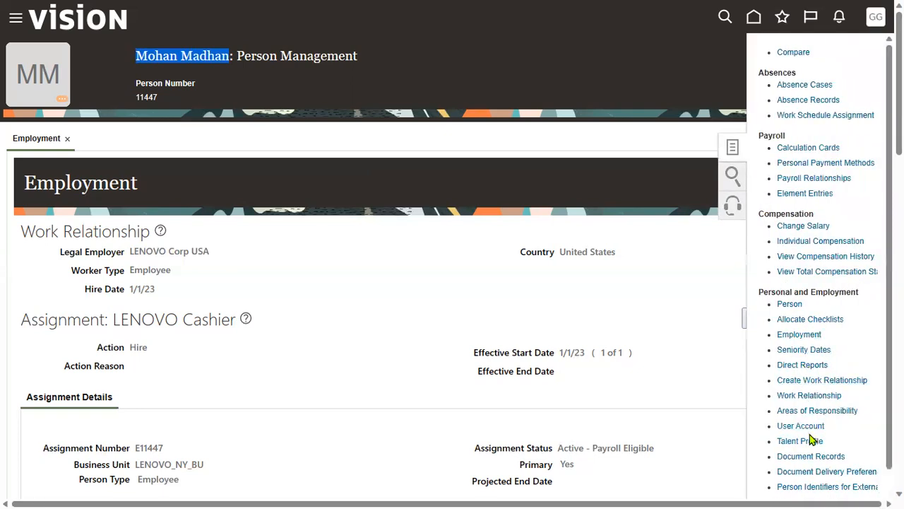
# Step: Open the employee's User Account and review its Active status and existing Employee role
pyautogui.click(806, 425)
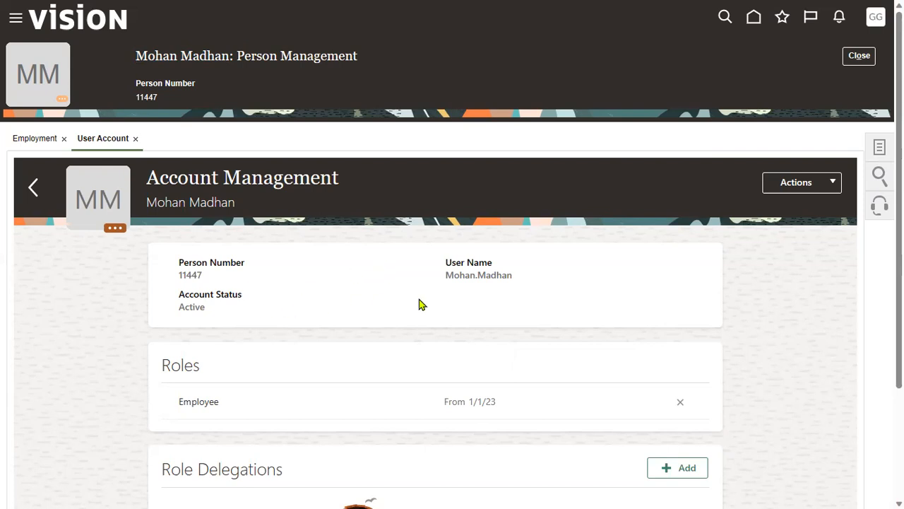
pyautogui.moveTo(447, 275); pyautogui.dragTo(516, 276)
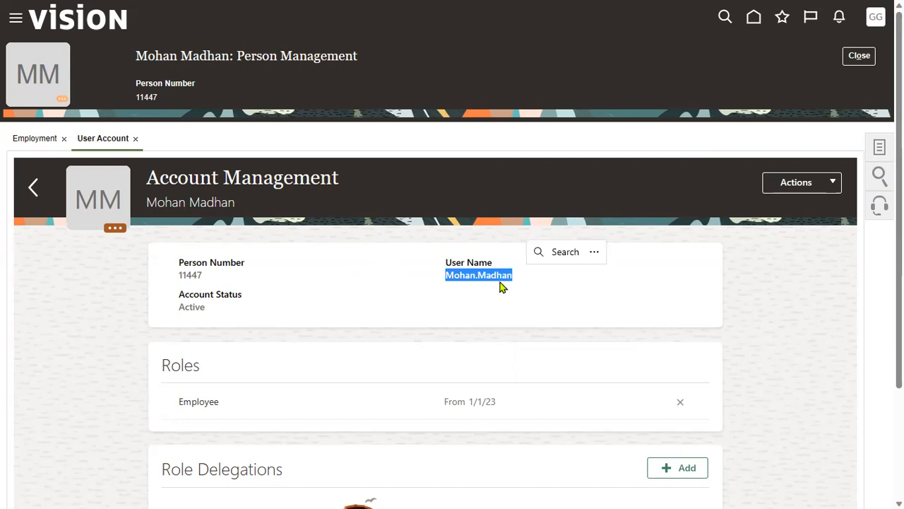
pyautogui.moveTo(179, 314); pyautogui.dragTo(211, 318)
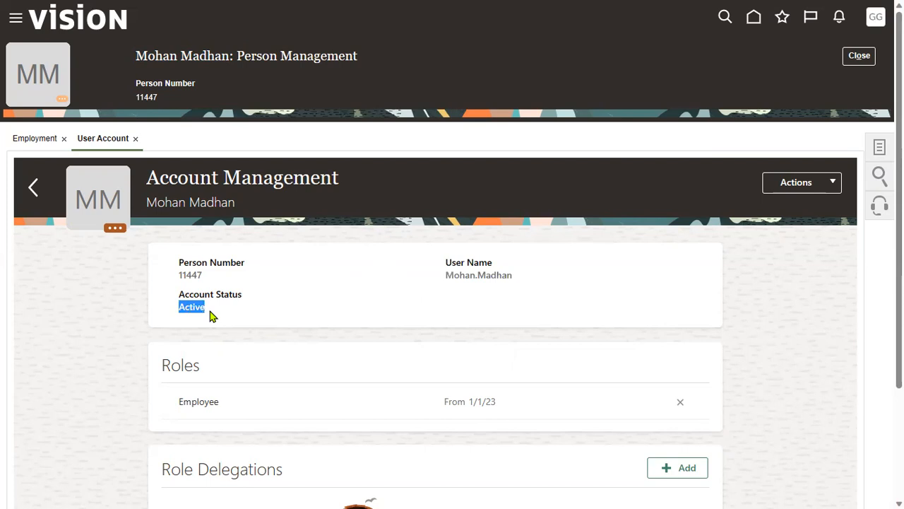
pyautogui.click(248, 30)
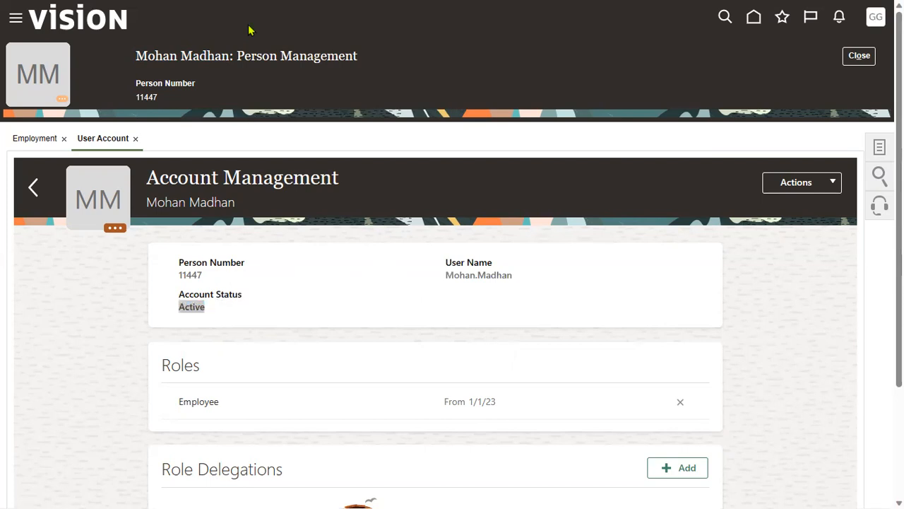
pyautogui.click(143, 403)
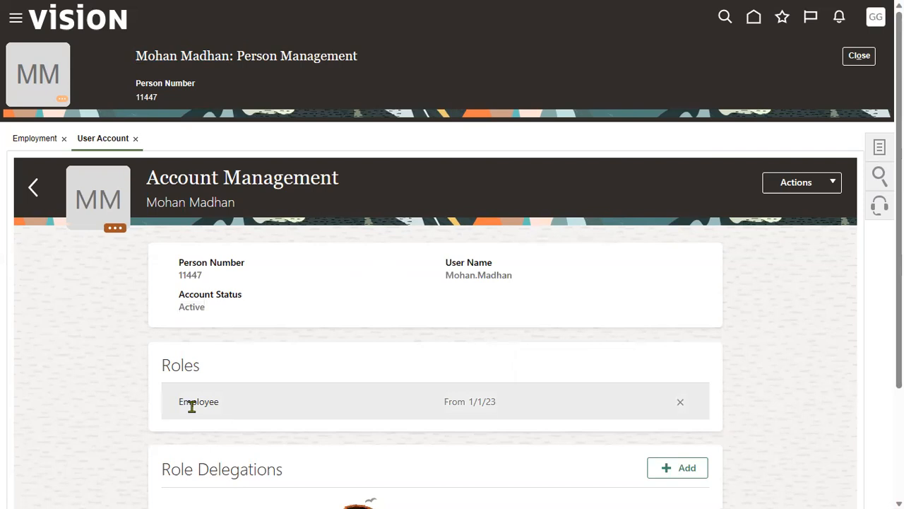
pyautogui.moveTo(181, 403); pyautogui.dragTo(222, 405)
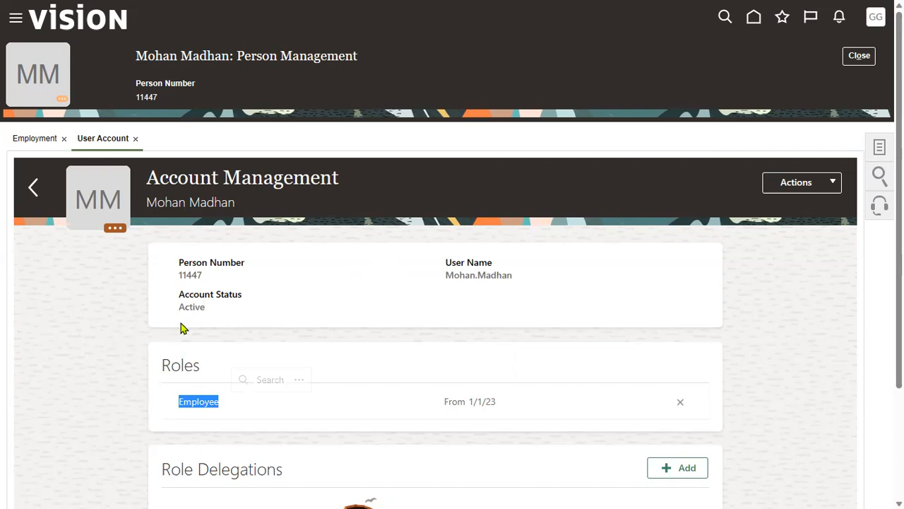
# Step: Copy the account's user name
pyautogui.moveTo(447, 279); pyautogui.dragTo(507, 279)
pyautogui.rightClick(499, 275)
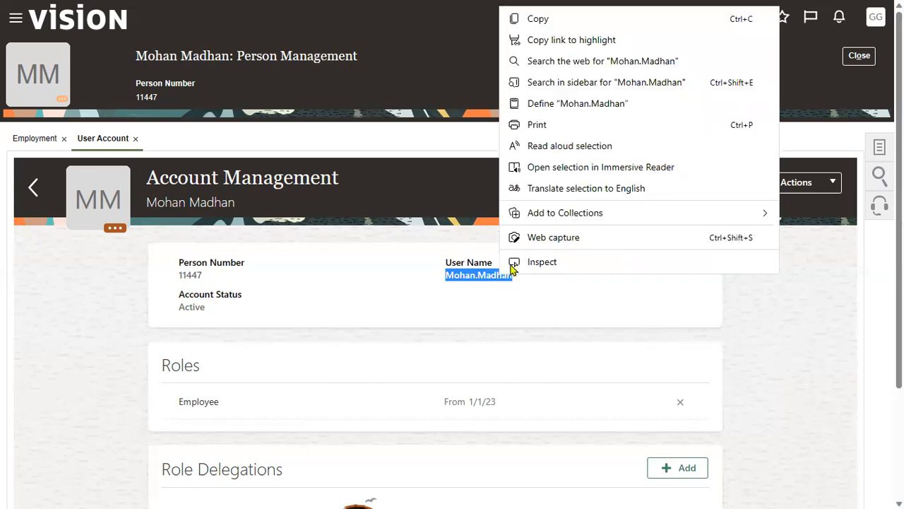
pyautogui.click(531, 19)
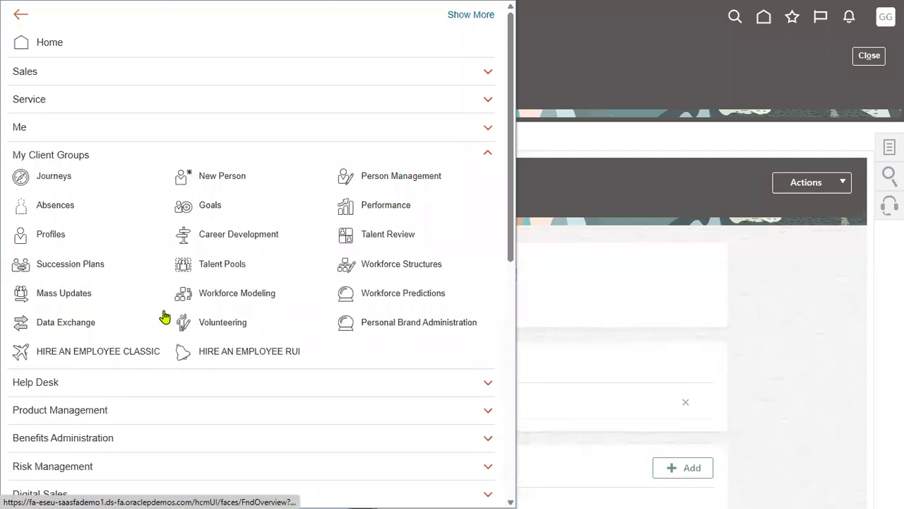
# Step: Open the Security Console from the Tools group in the Navigator
pyautogui.scroll(-1, 199, 399)
pyautogui.scroll(-5, 199, 399)
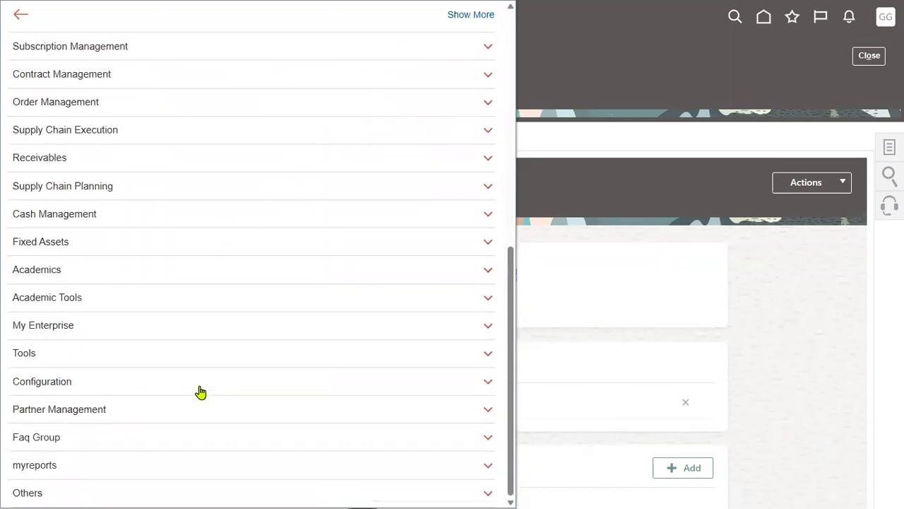
pyautogui.click(101, 355)
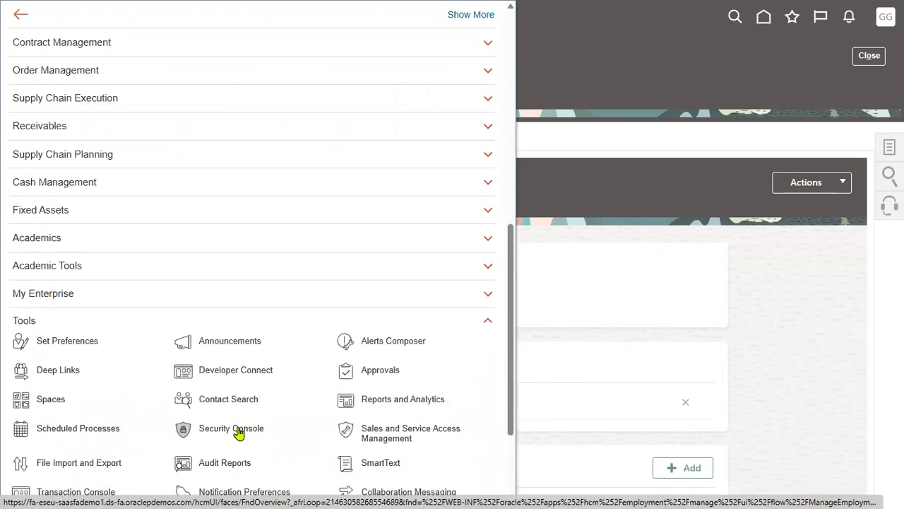
pyautogui.click(256, 433)
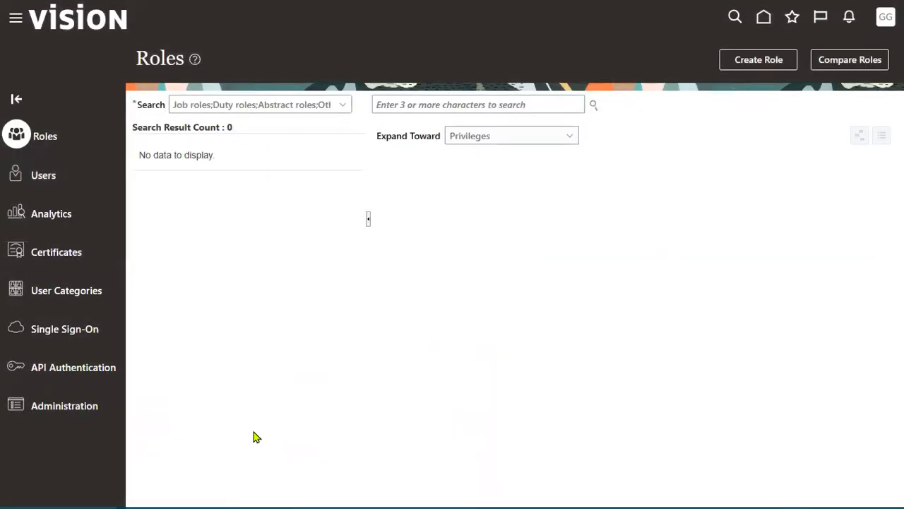
# Step: Search Users for the pasted user name and open the new hire's User Account Details
pyautogui.click(46, 180)
pyautogui.click(557, 106)
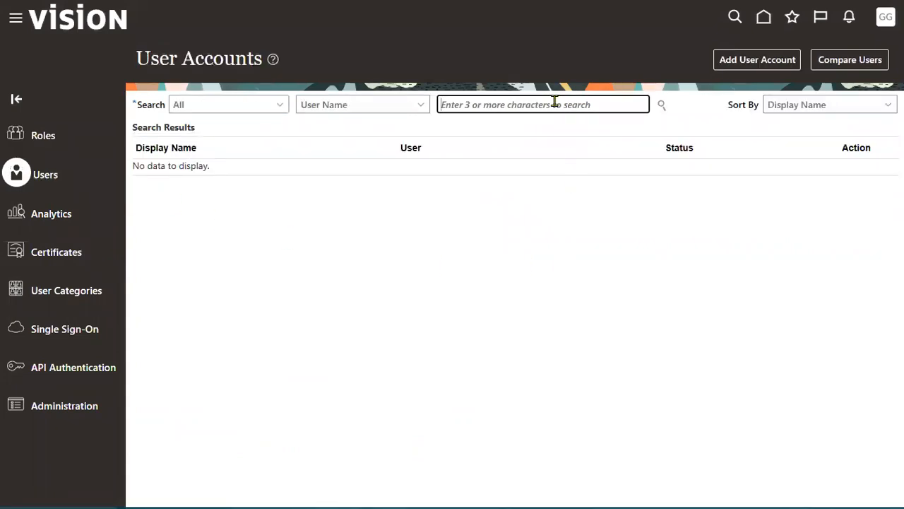
pyautogui.rightClick(557, 104)
pyautogui.click(575, 224)
pyautogui.click(662, 105)
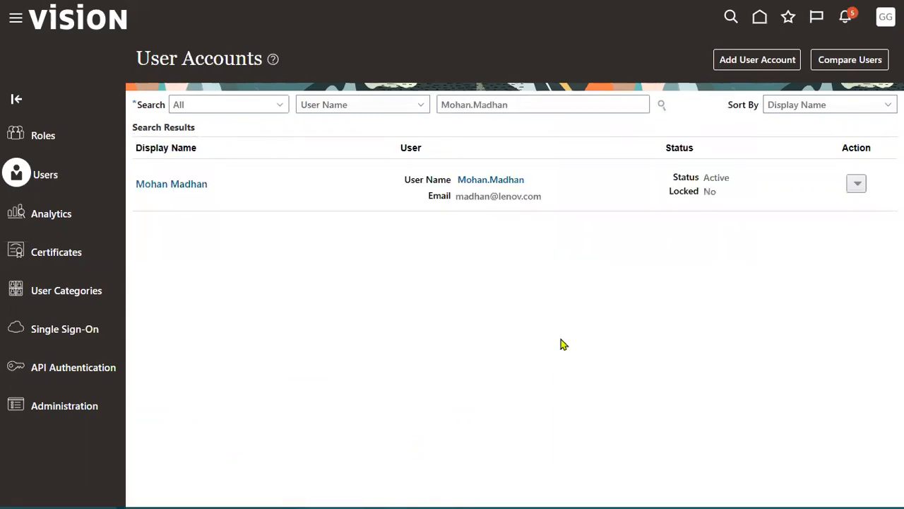
pyautogui.click(505, 182)
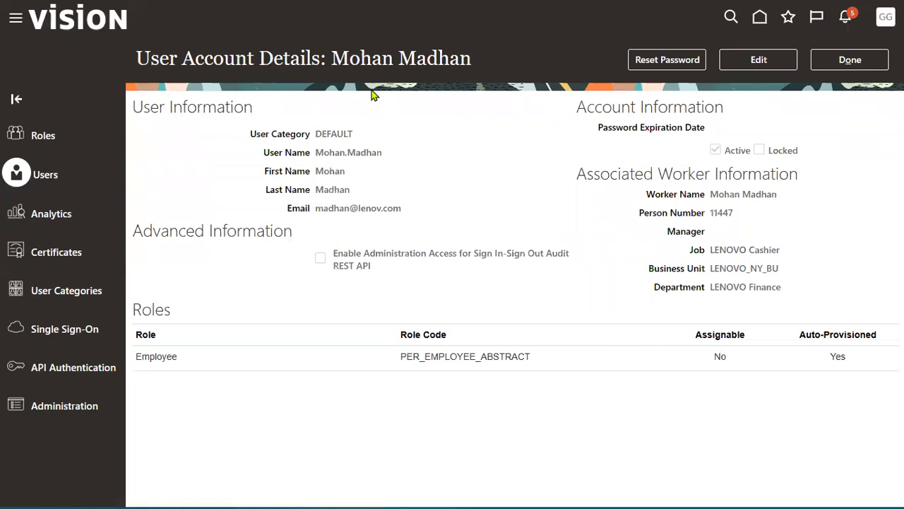
pyautogui.moveTo(704, 176); pyautogui.dragTo(787, 209)
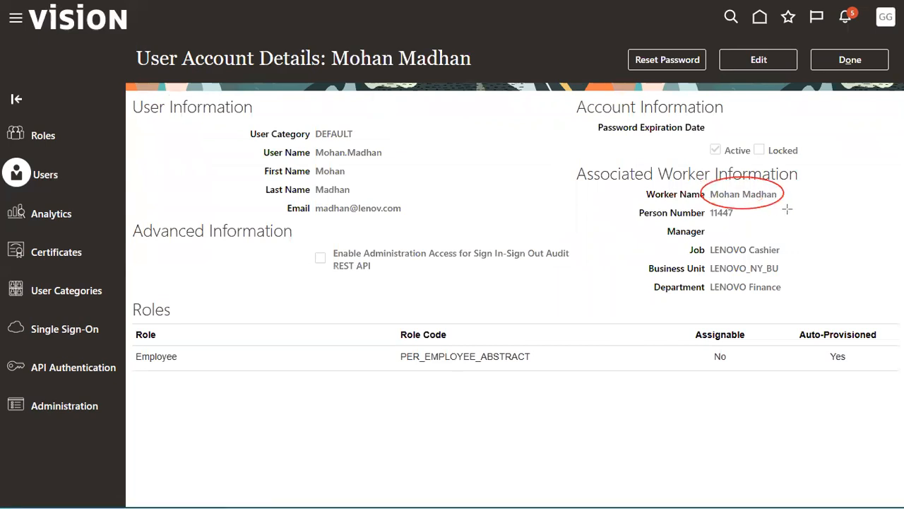
pyautogui.moveTo(707, 185)
pyautogui.mouseDown()
pyautogui.moveTo(789, 228)
pyautogui.moveTo(799, 318)
pyautogui.mouseUp()
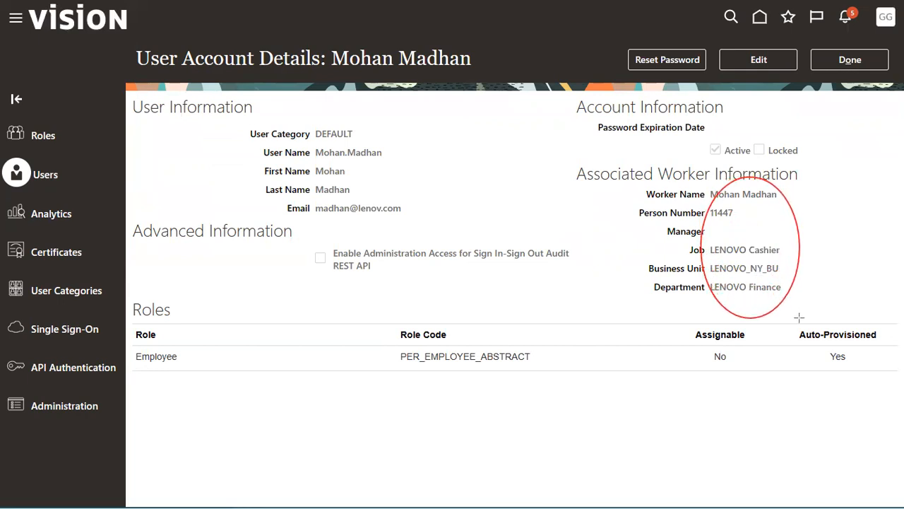
pyautogui.moveTo(691, 140); pyautogui.dragTo(738, 162)
pyautogui.moveTo(445, 214)
pyautogui.mouseDown()
pyautogui.moveTo(318, 230)
pyautogui.moveTo(236, 200)
pyautogui.mouseUp()
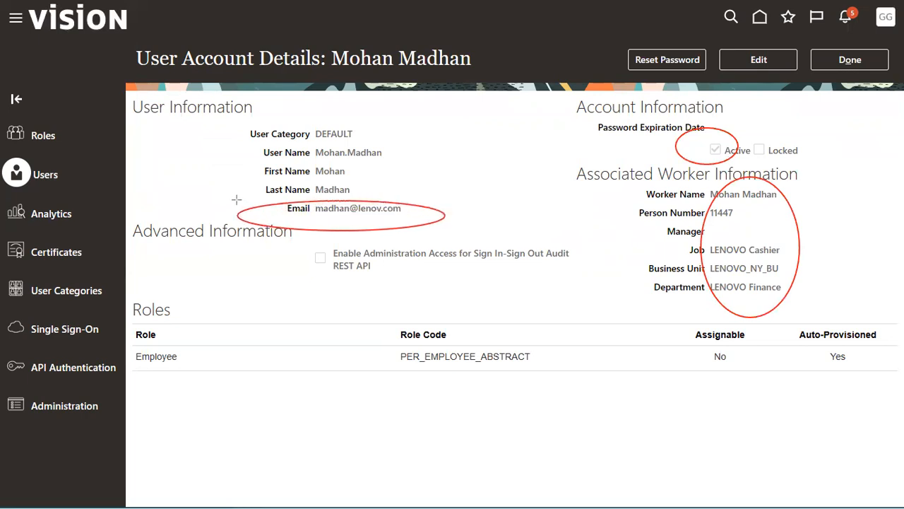
pyautogui.moveTo(220, 137)
pyautogui.mouseDown()
pyautogui.moveTo(385, 173)
pyautogui.moveTo(437, 162)
pyautogui.mouseUp()
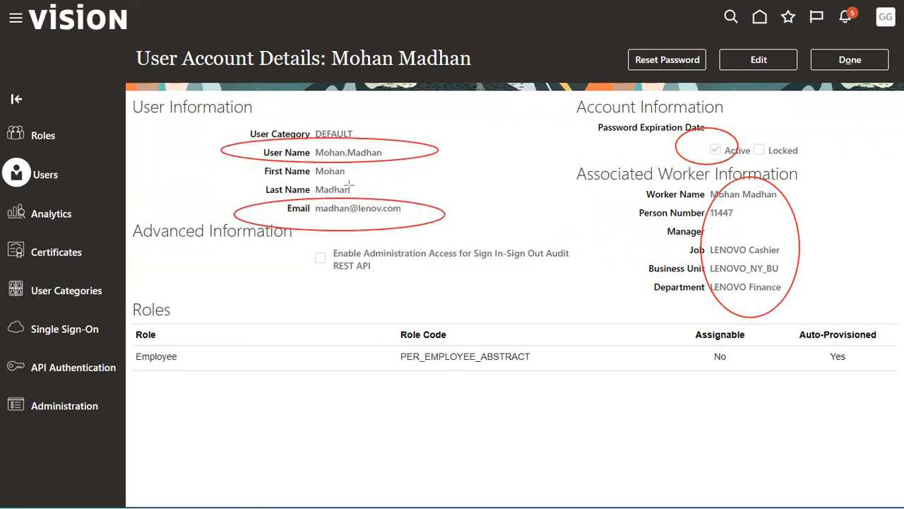
pyautogui.moveTo(128, 346); pyautogui.dragTo(177, 363)
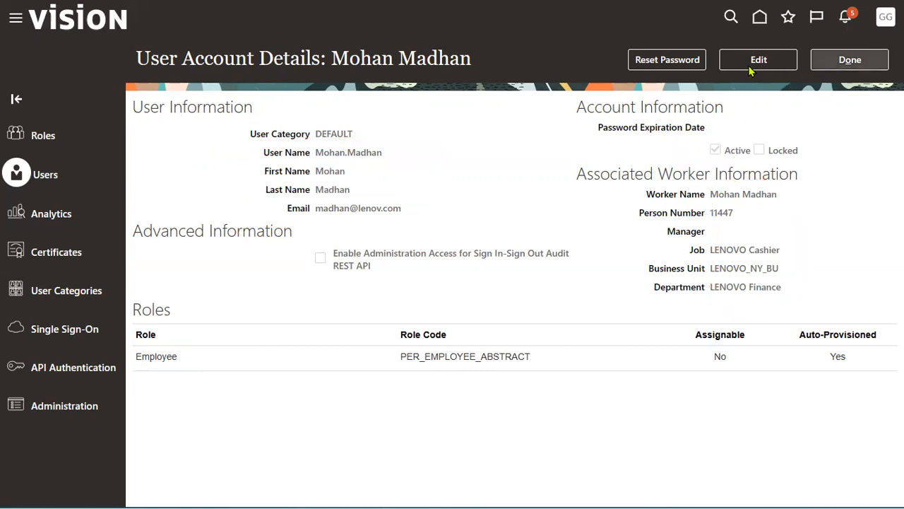
# Step: Reset the new hire's password manually, entering and confirming the new value, then finish with Done
pyautogui.click(674, 62)
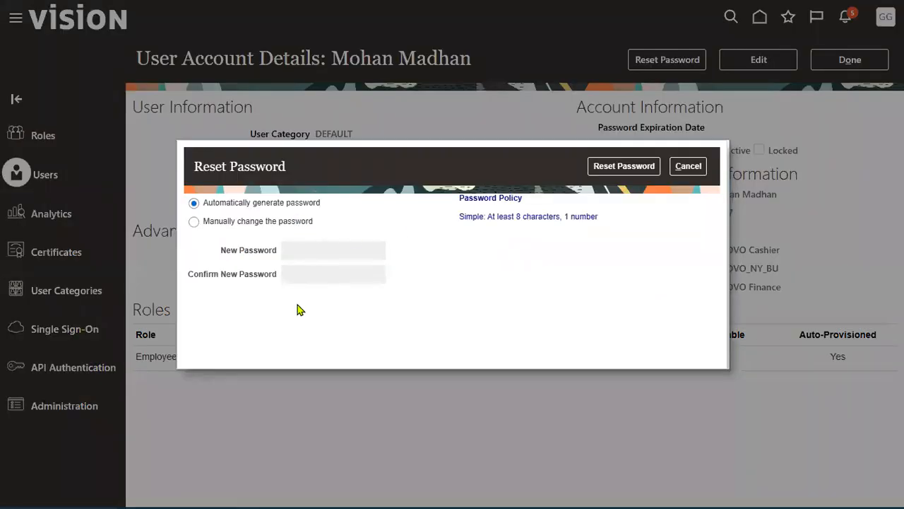
pyautogui.click(234, 222)
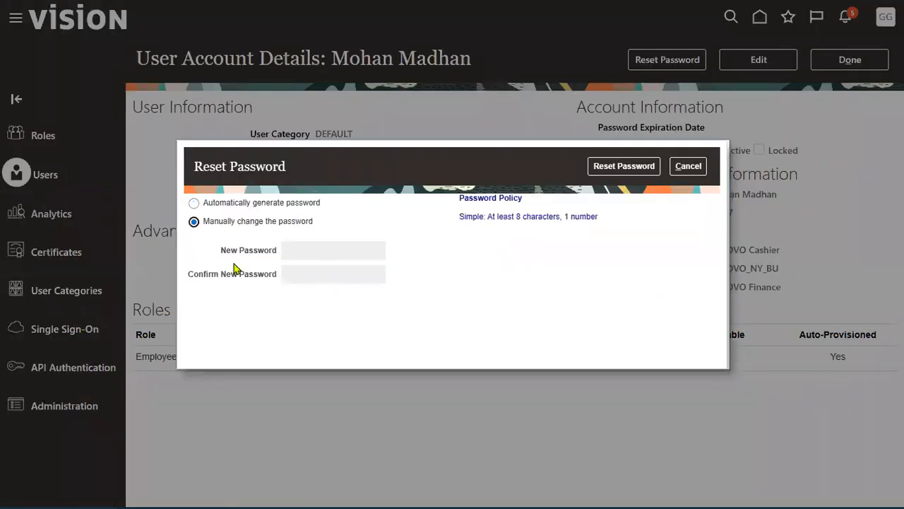
pyautogui.click(355, 256)
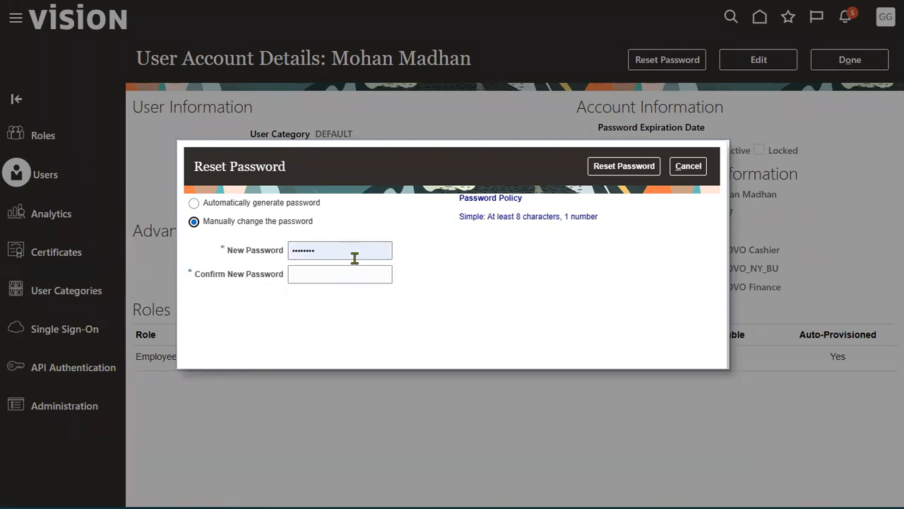
pyautogui.write('••')
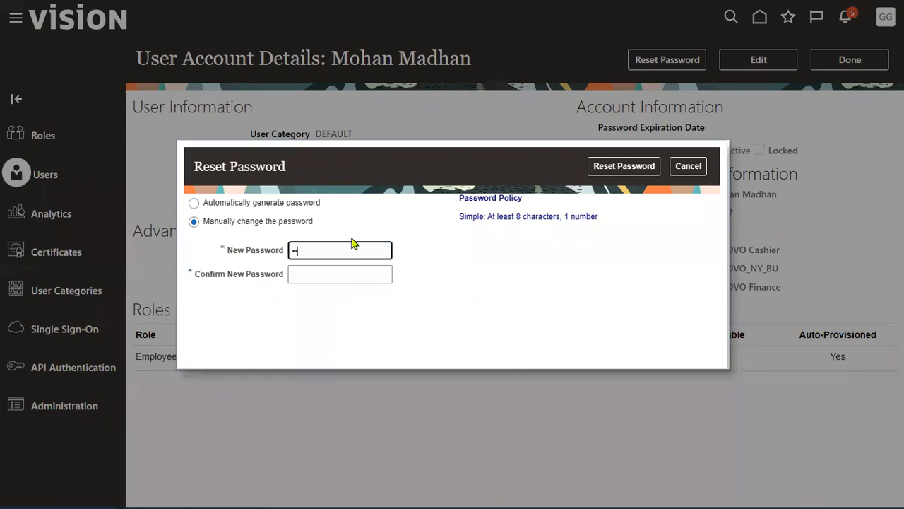
pyautogui.click(339, 273)
pyautogui.write('•')
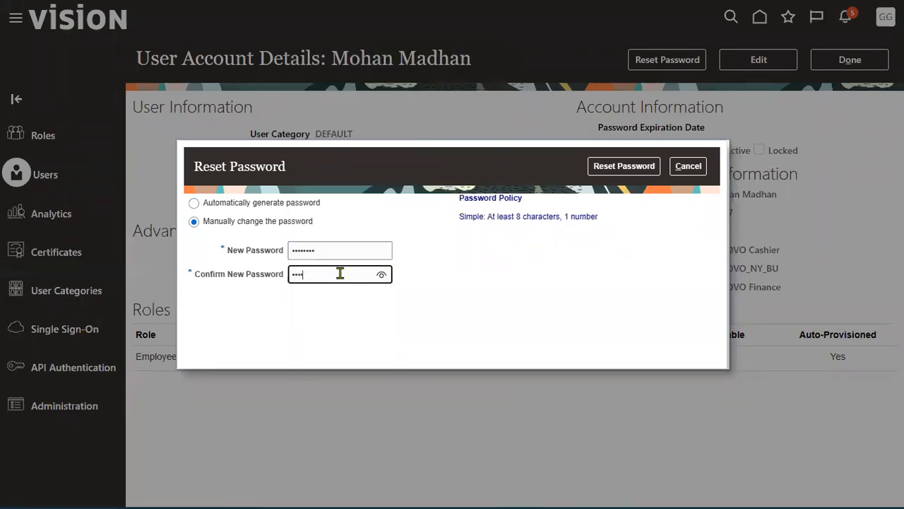
pyautogui.write('•')
pyautogui.click(381, 204)
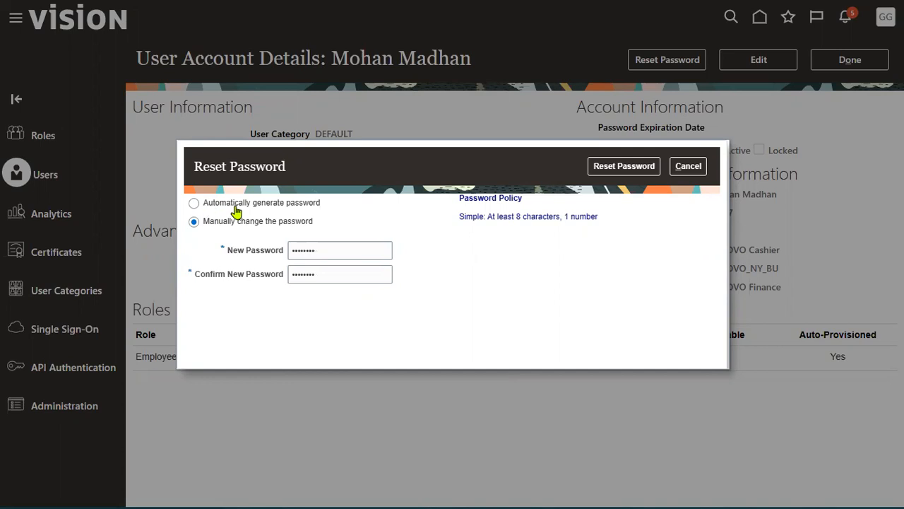
pyautogui.click(629, 171)
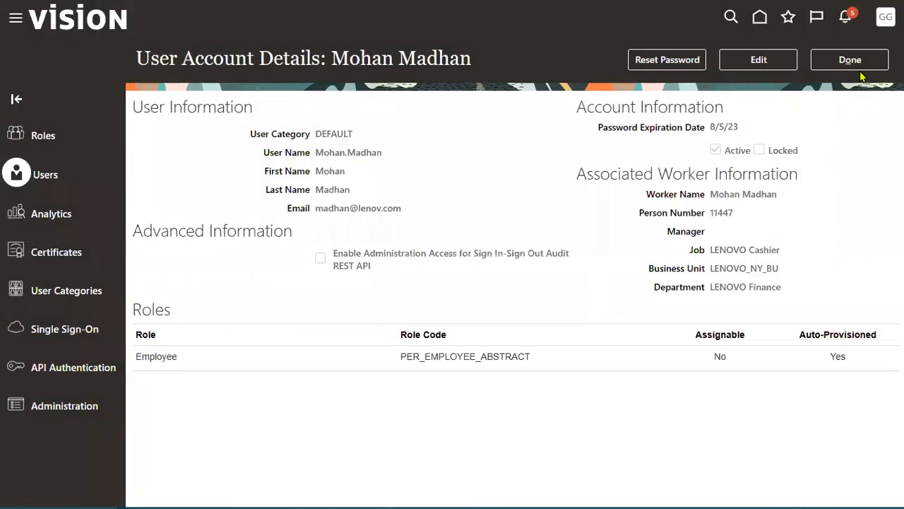
pyautogui.click(856, 63)
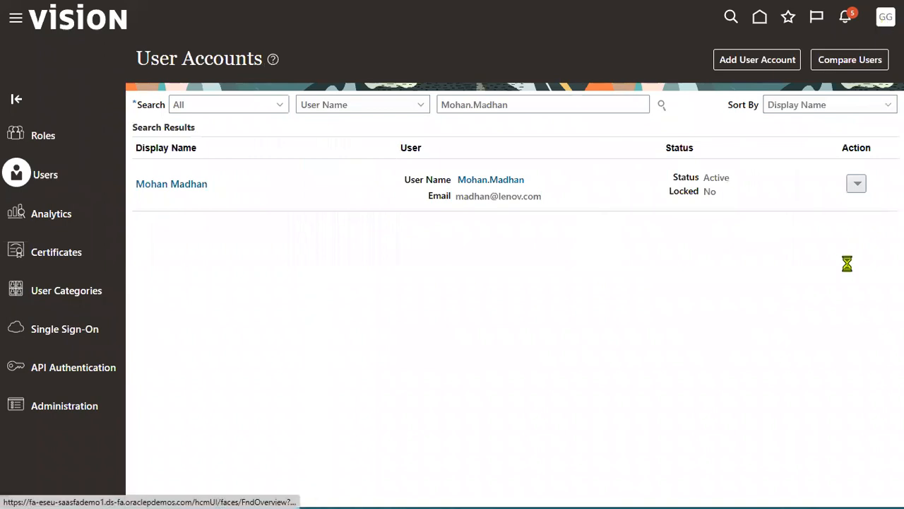
pyautogui.click(885, 16)
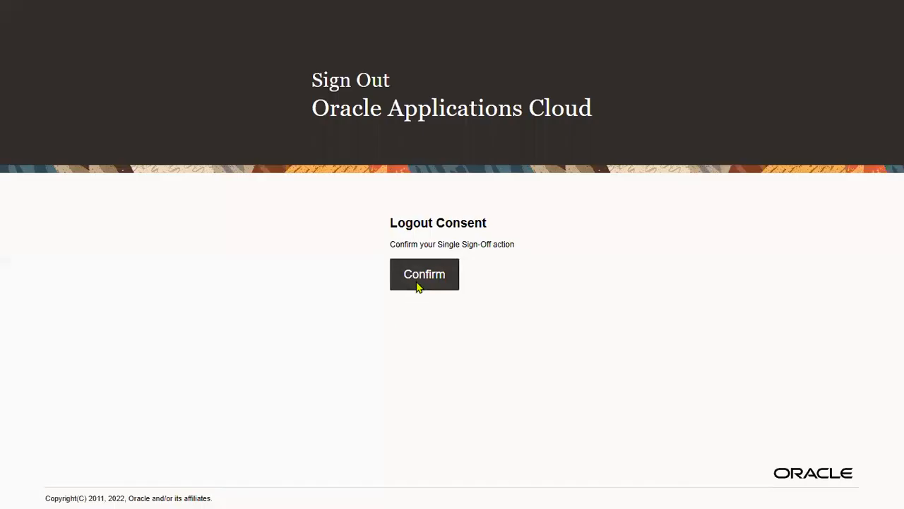
# Step: Sign out and sign back in as the new hire with the copied user ID and new password
pyautogui.click(417, 289)
pyautogui.moveTo(419, 240); pyautogui.dragTo(214, 236)
pyautogui.hotkey('ctrl', 'v')
pyautogui.press('Tab')
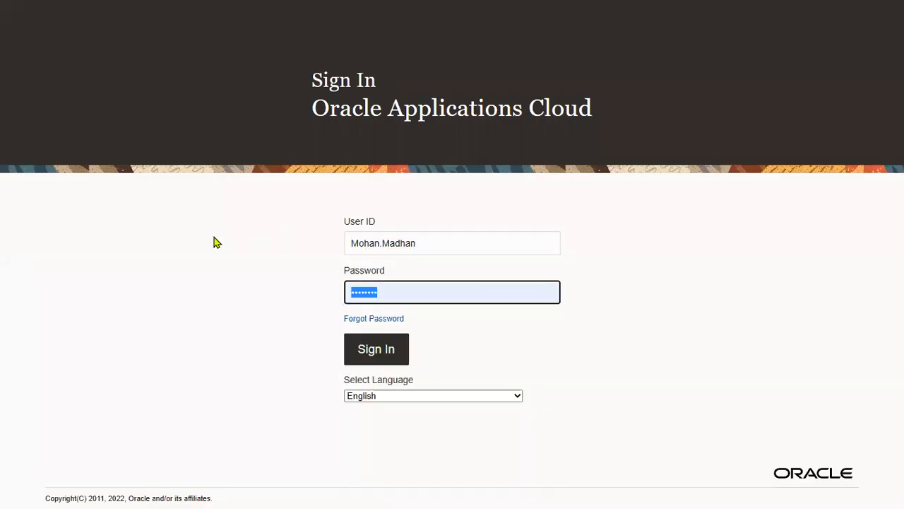
pyautogui.write('••••••••')
pyautogui.click(375, 349)
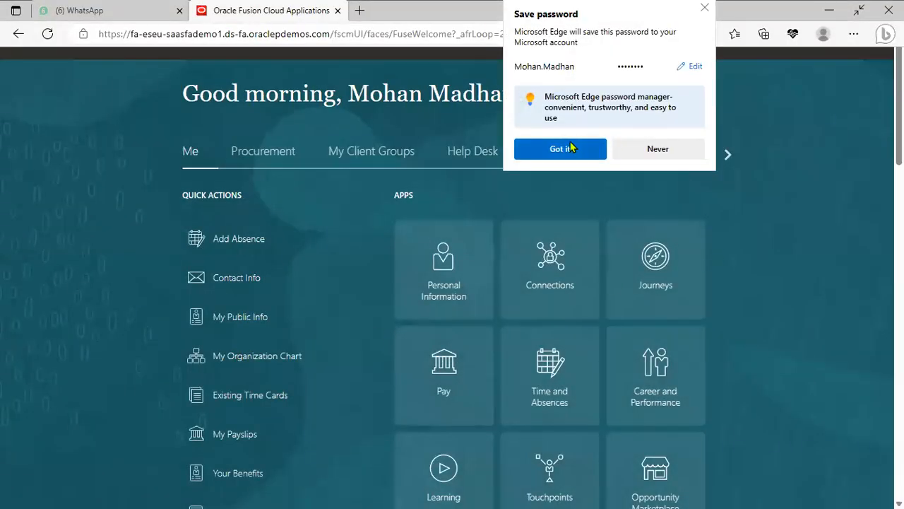
pyautogui.click(569, 201)
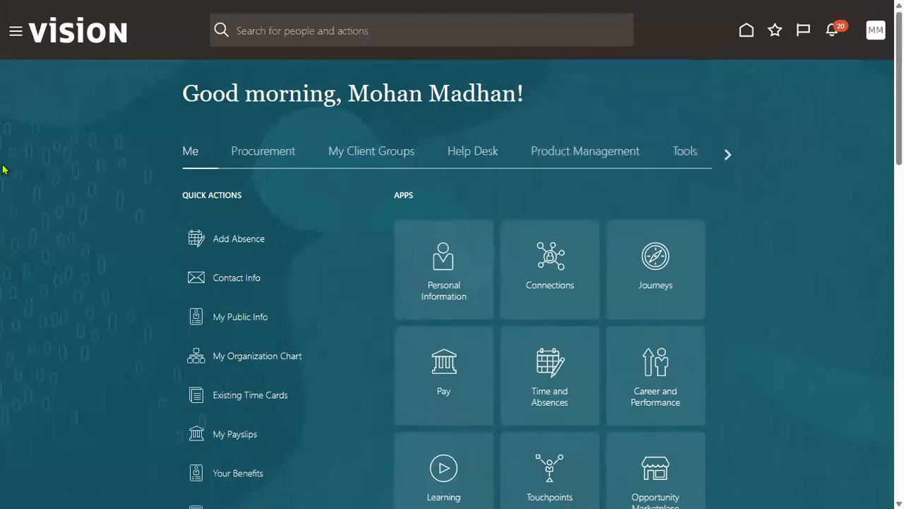
# Step: Confirm the new hire's name in the greeting, then browse the Me and My Client Groups work areas
pyautogui.moveTo(349, 93); pyautogui.dragTo(521, 94)
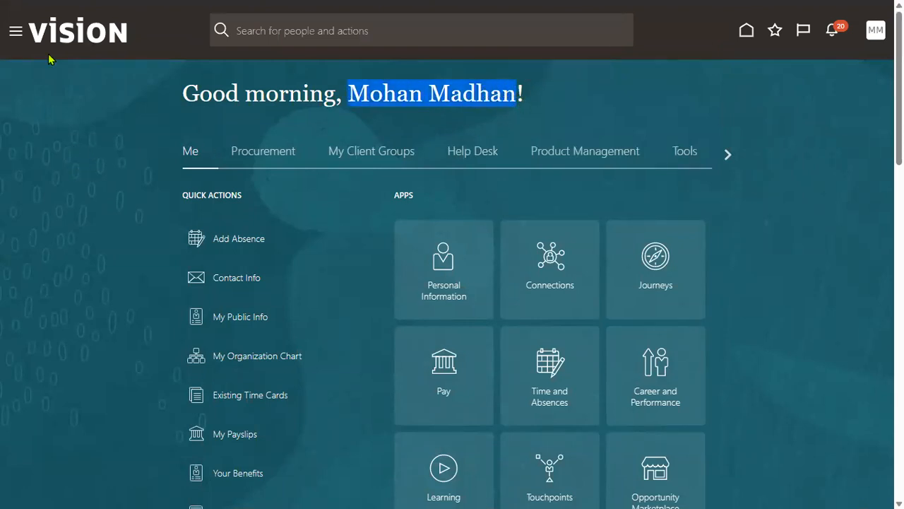
pyautogui.click(14, 33)
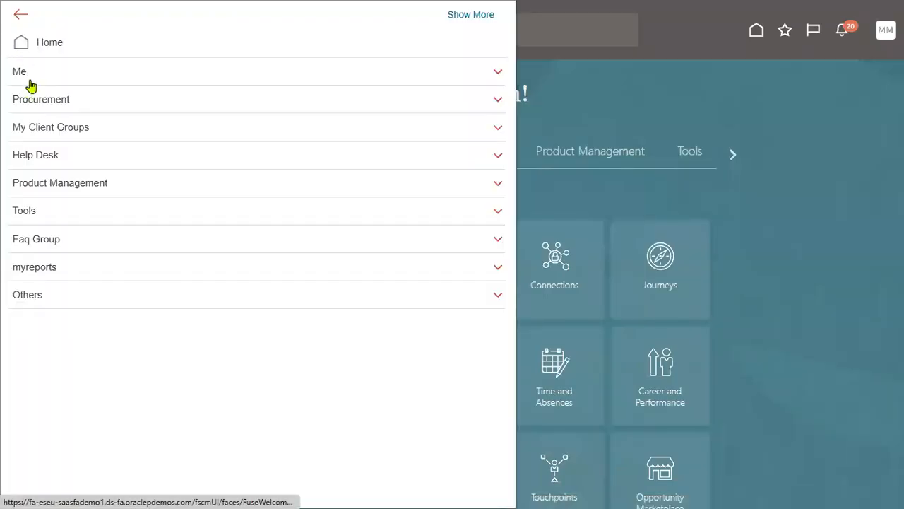
pyautogui.click(32, 74)
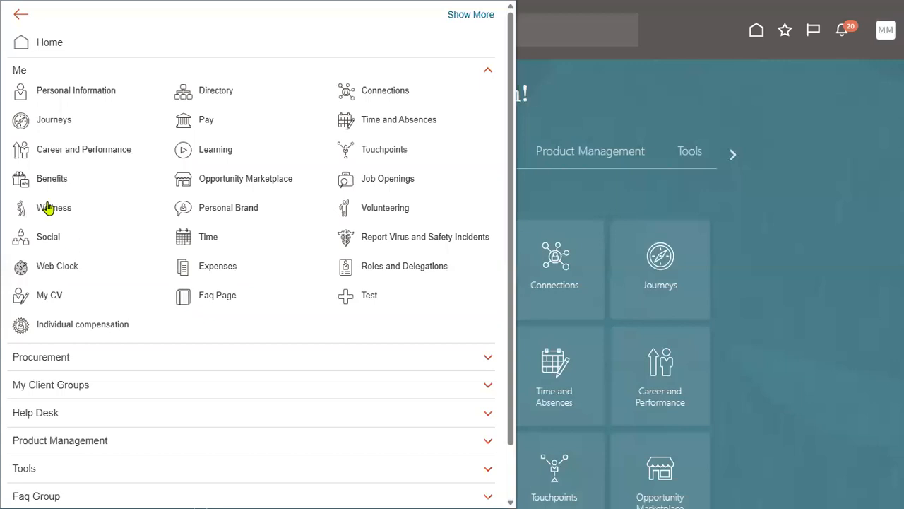
pyautogui.click(22, 73)
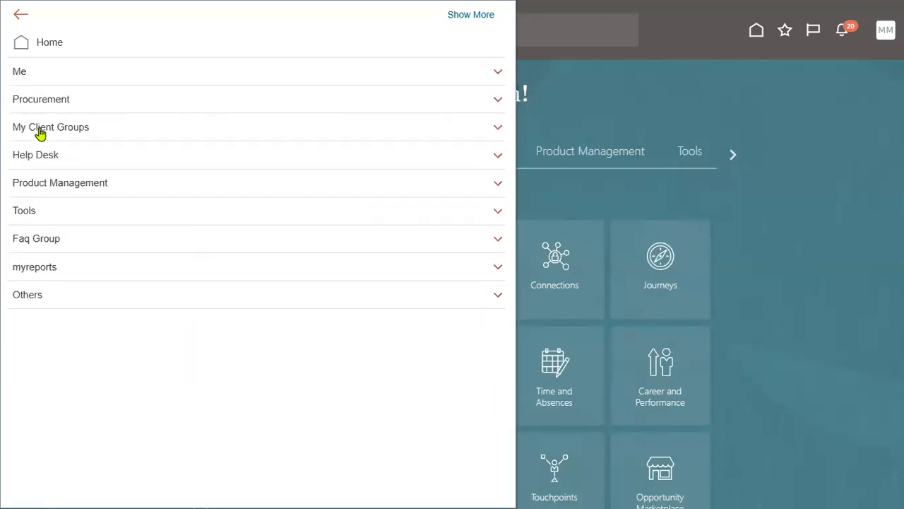
pyautogui.click(40, 128)
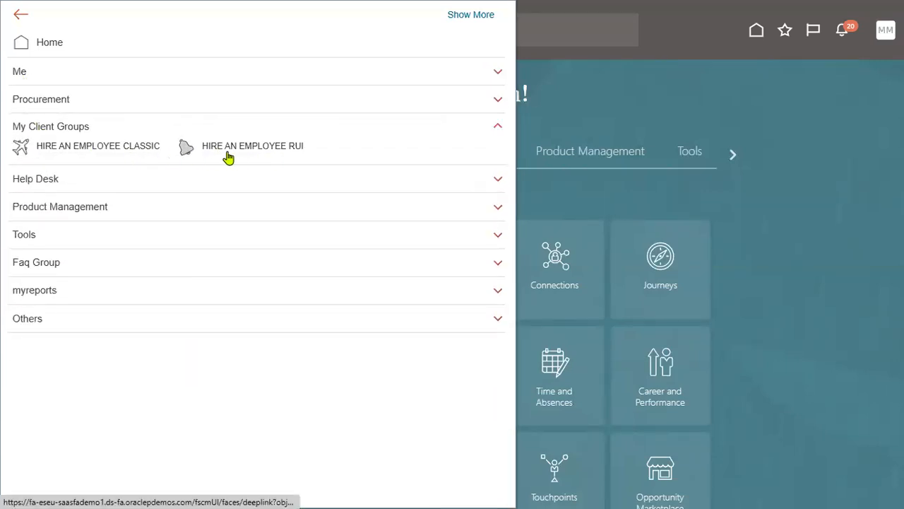
# Step: Expand and collapse Help Desk and Tools to view their tasks, leaving the groups collapsed
pyautogui.click(102, 181)
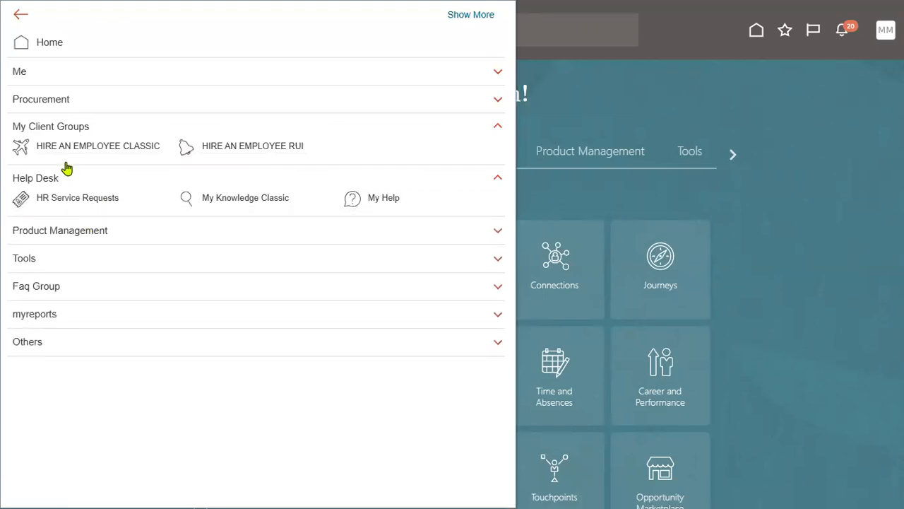
pyautogui.click(57, 128)
pyautogui.click(52, 157)
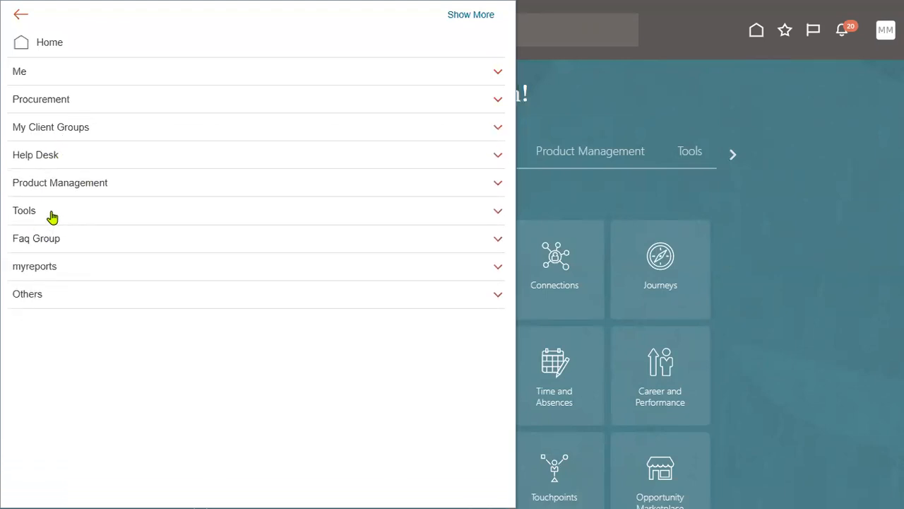
pyautogui.click(50, 216)
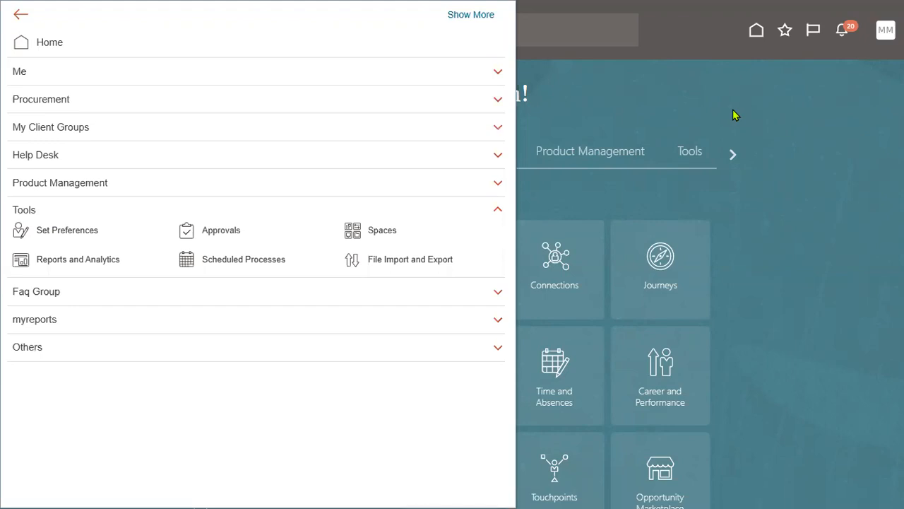
pyautogui.click(65, 212)
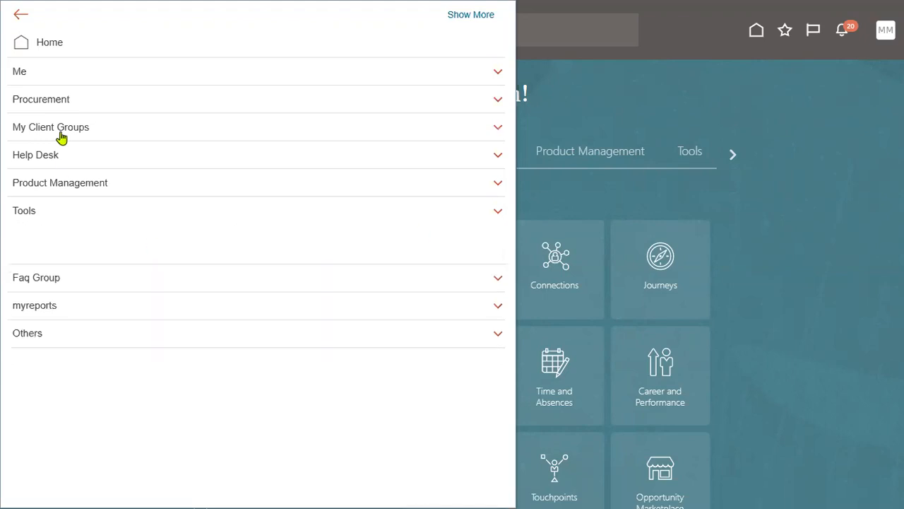
pyautogui.click(55, 70)
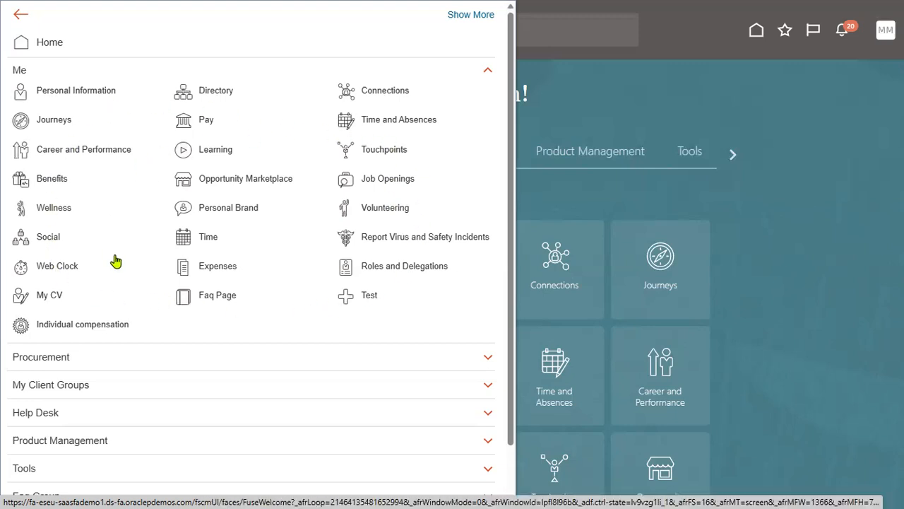
# Step: Review the Procurement tasks and the Settings and Actions menu, then switch to the Notepad++ notes
pyautogui.click(355, 363)
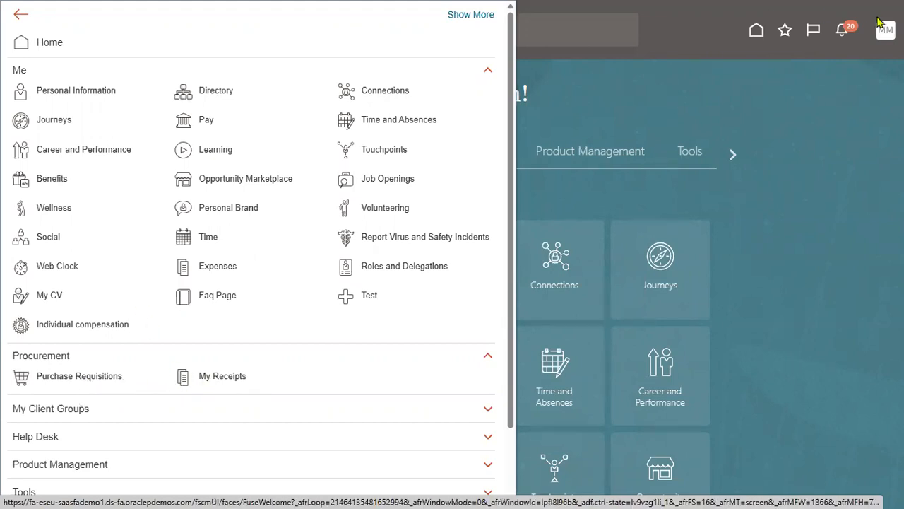
pyautogui.click(832, 106)
pyautogui.click(873, 34)
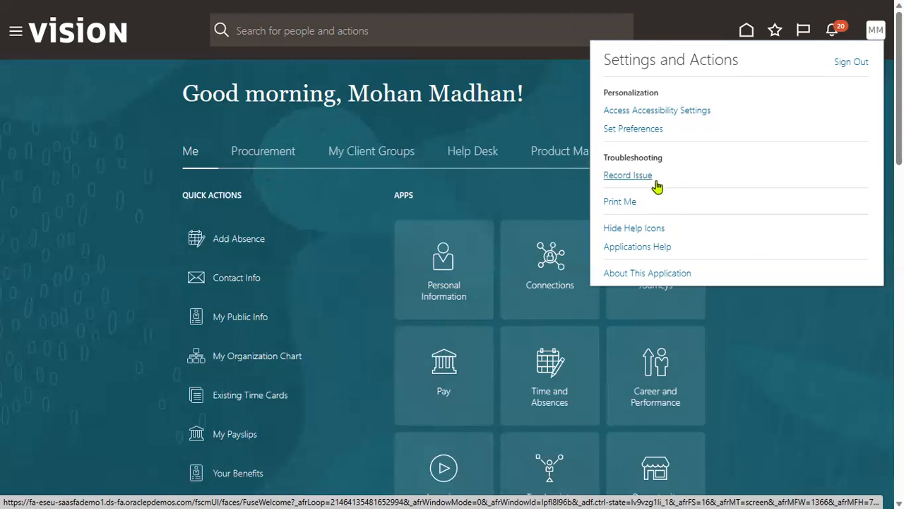
pyautogui.hotkey('alt', 'Tab')
pyautogui.hotkey('alt', 'Tab')
# Step: Select note lines 6 through 14, from Register 1 Company to Hire Employee for the Cashier Position
pyautogui.click(612, 188)
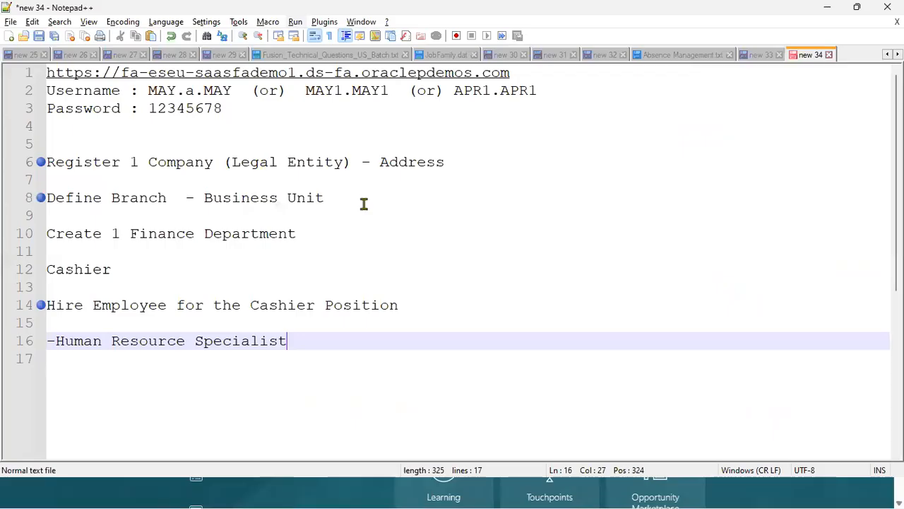
pyautogui.click(419, 302)
pyautogui.moveTo(255, 292); pyautogui.dragTo(16, 167)
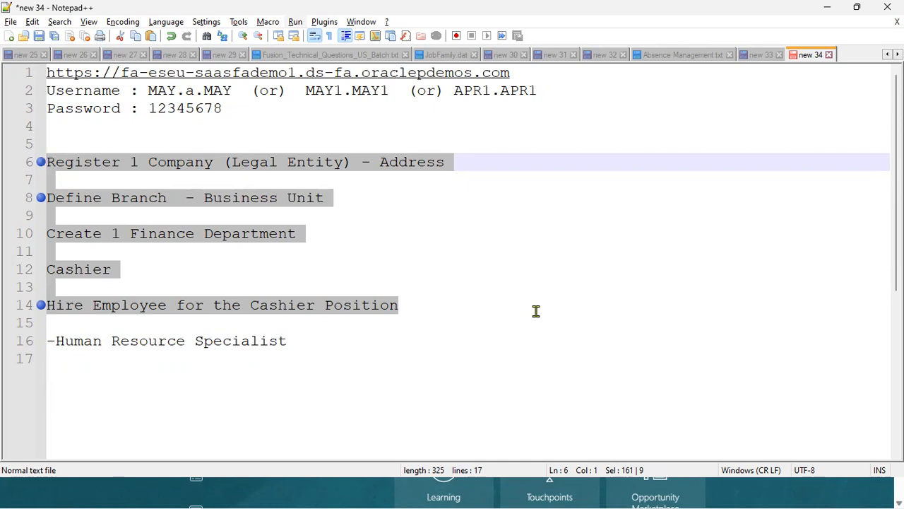
pyautogui.click(371, 493)
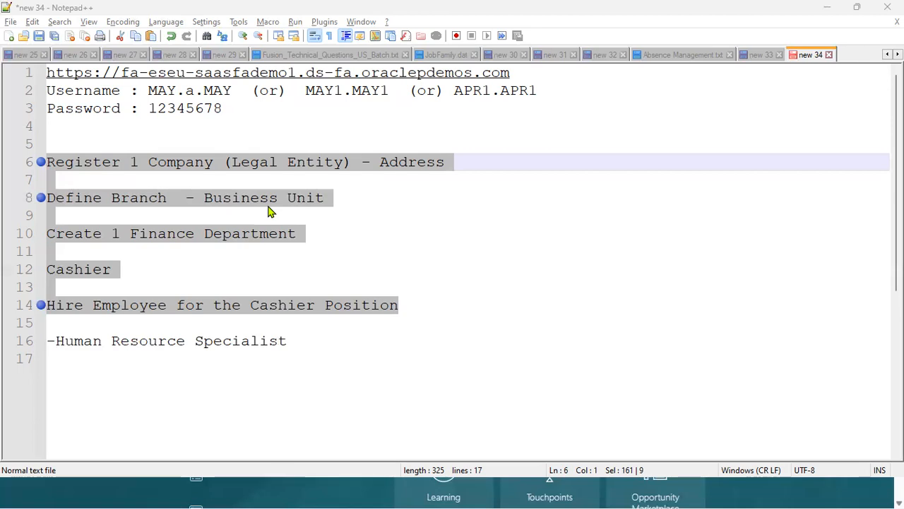
# Step: Exit full screen, switch to Chrome and start a new blank tab
pyautogui.click(363, 495)
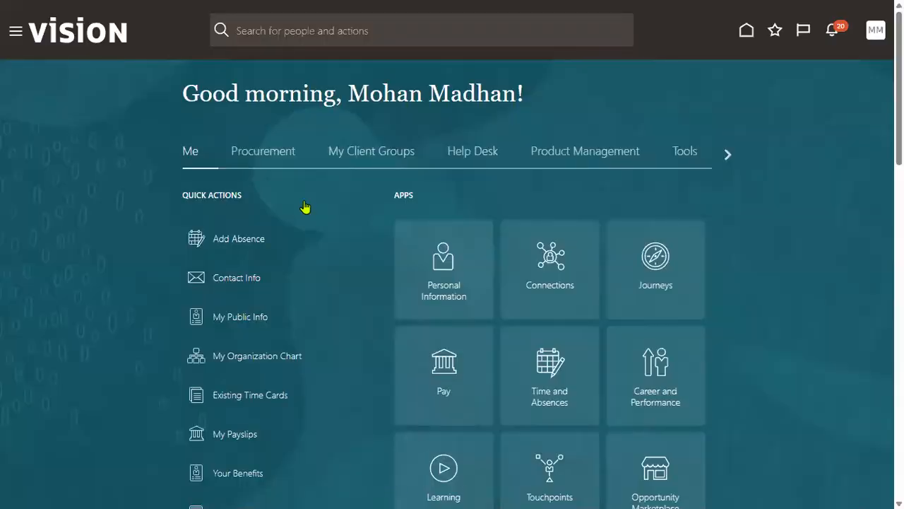
pyautogui.click(859, 10)
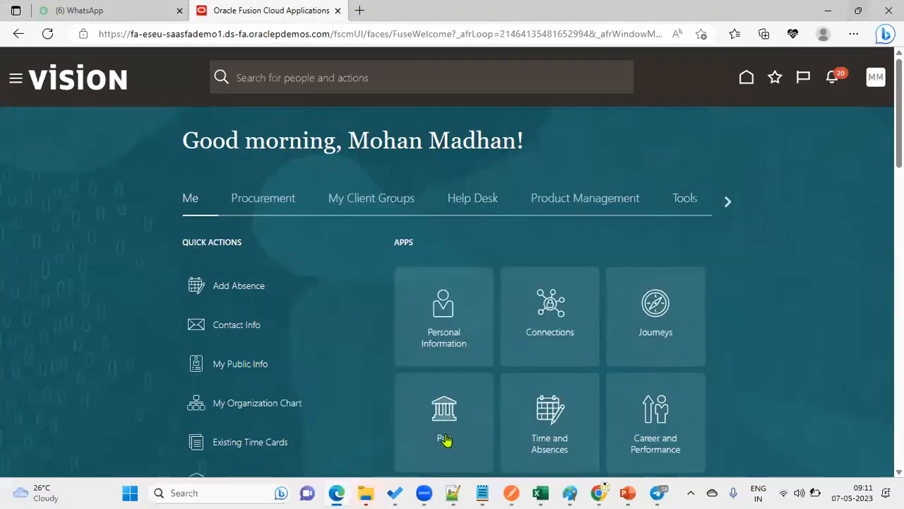
pyautogui.click(599, 493)
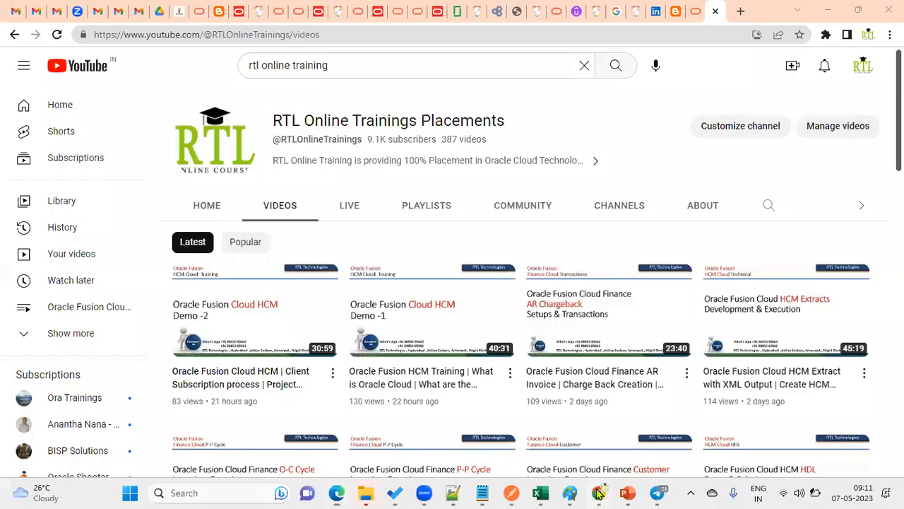
pyautogui.click(740, 12)
# Step: Search Google for 'oracle oer', open the Fusion Applications repository result and go to All Books
pyautogui.write('oracle oer')
pyautogui.press('Return')
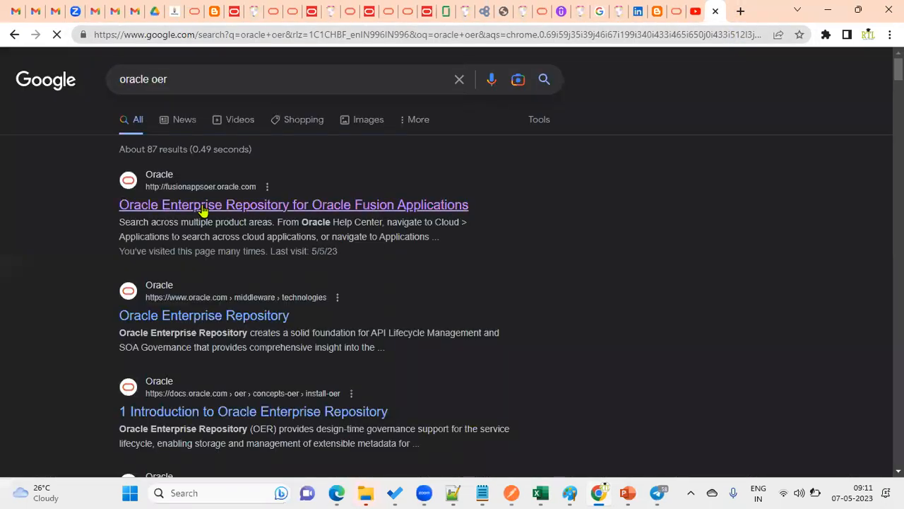
pyautogui.click(202, 206)
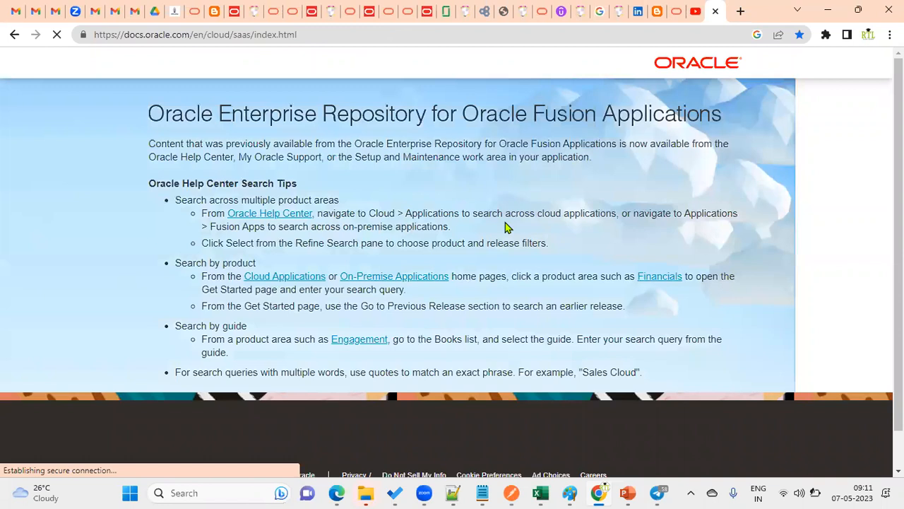
pyautogui.scroll(-3, 275, 343)
pyautogui.scroll(-1, 233, 344)
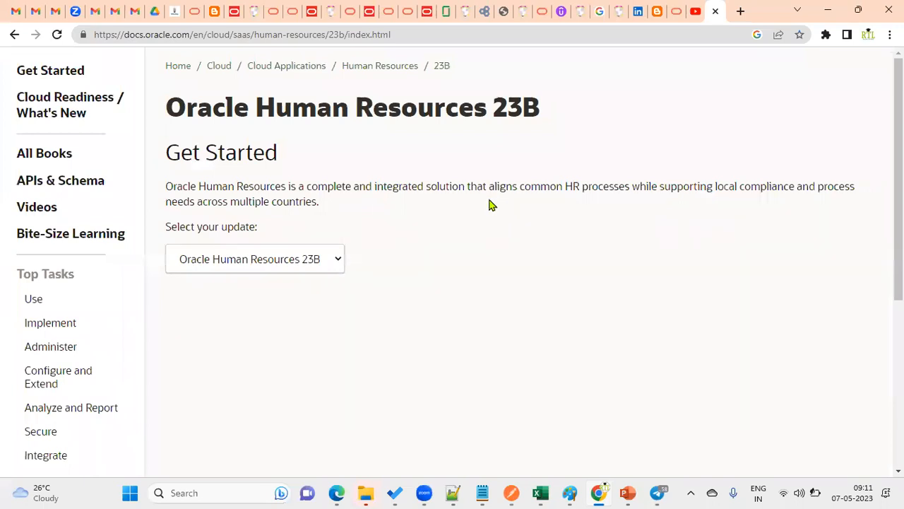
pyautogui.click(35, 203)
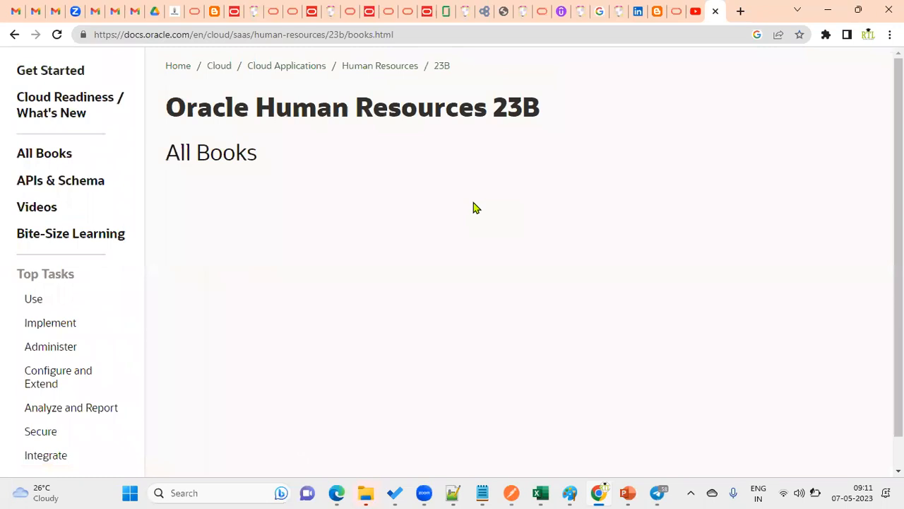
# Step: Scroll to the Security section and open Security Reference for HCM in HTML
pyautogui.scroll(-10, 329, 292)
pyautogui.scroll(-20, 329, 349)
pyautogui.scroll(-15, 329, 348)
pyautogui.scroll(-3, 329, 347)
pyautogui.scroll(-20, 328, 347)
pyautogui.scroll(-6, 328, 350)
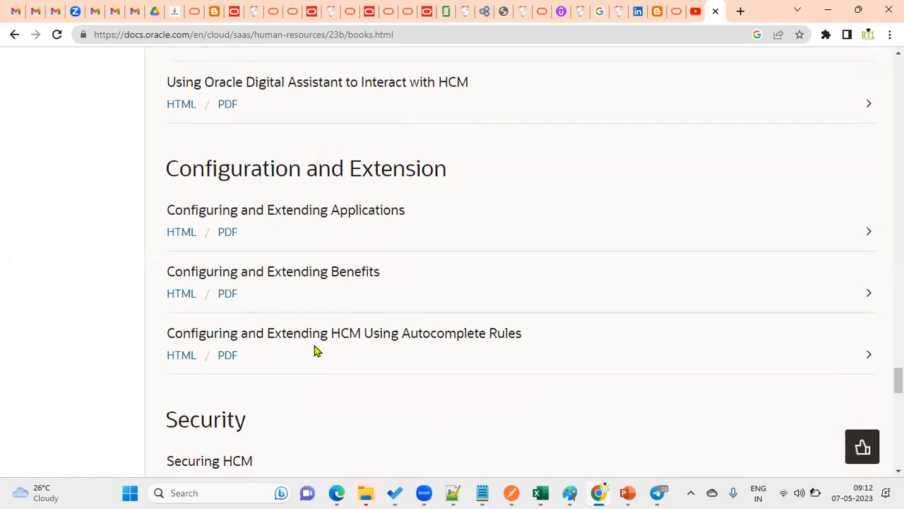
pyautogui.scroll(-3, 315, 351)
pyautogui.moveTo(169, 211); pyautogui.dragTo(254, 216)
pyautogui.scroll(-1, 368, 254)
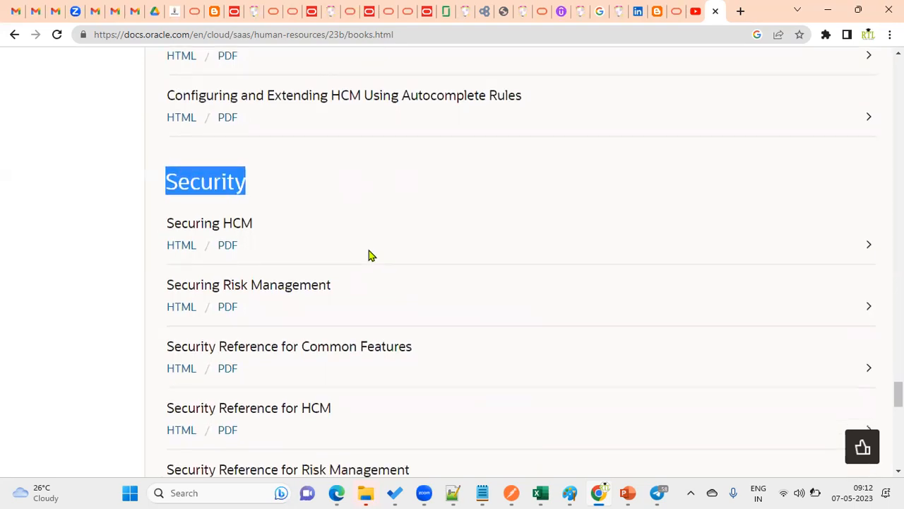
pyautogui.scroll(-2, 369, 255)
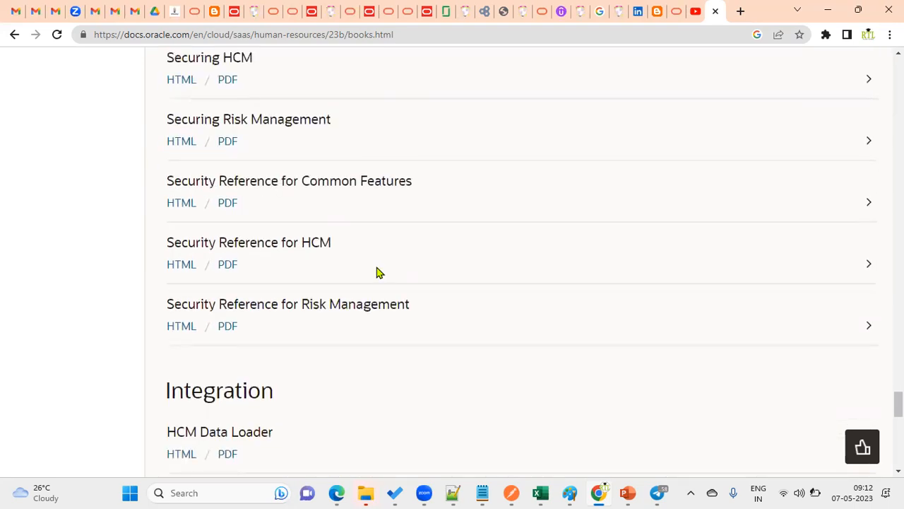
pyautogui.click(183, 265)
# Step: Browse the Roles chapter and open the Human Resource Specialist job role entry
pyautogui.click(517, 260)
pyautogui.scroll(-4, 196, 394)
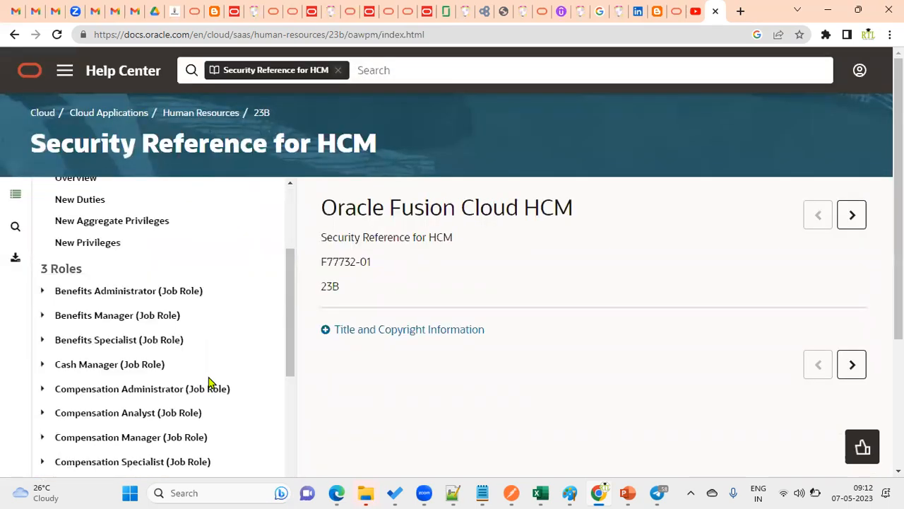
pyautogui.moveTo(51, 206); pyautogui.dragTo(113, 210)
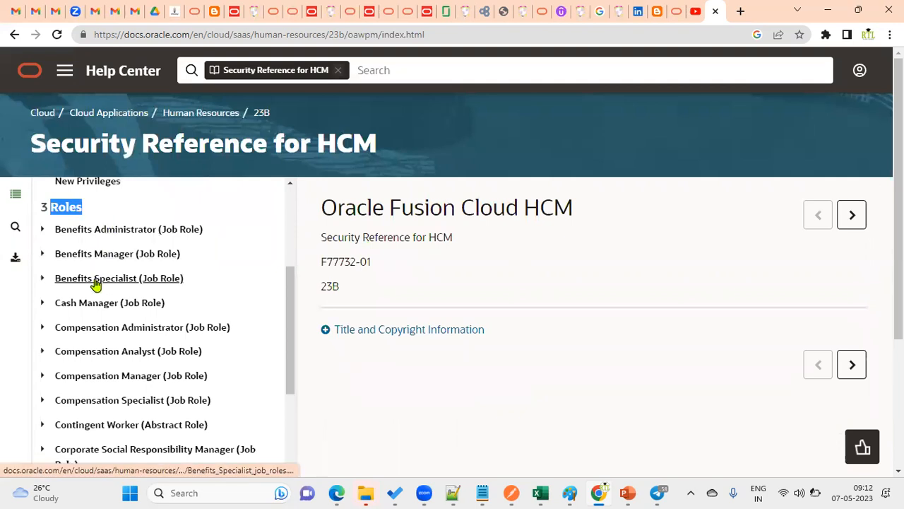
pyautogui.scroll(-1, 94, 293)
pyautogui.scroll(-5, 101, 345)
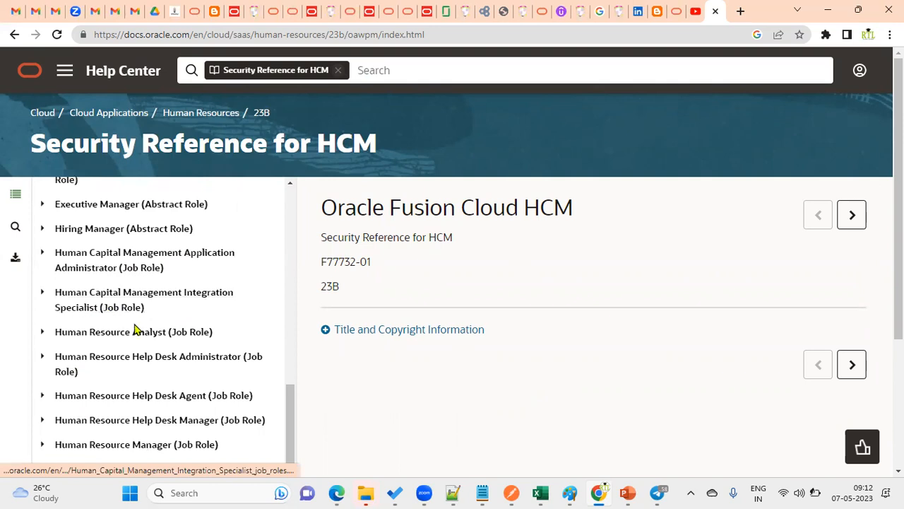
pyautogui.scroll(-3, 135, 332)
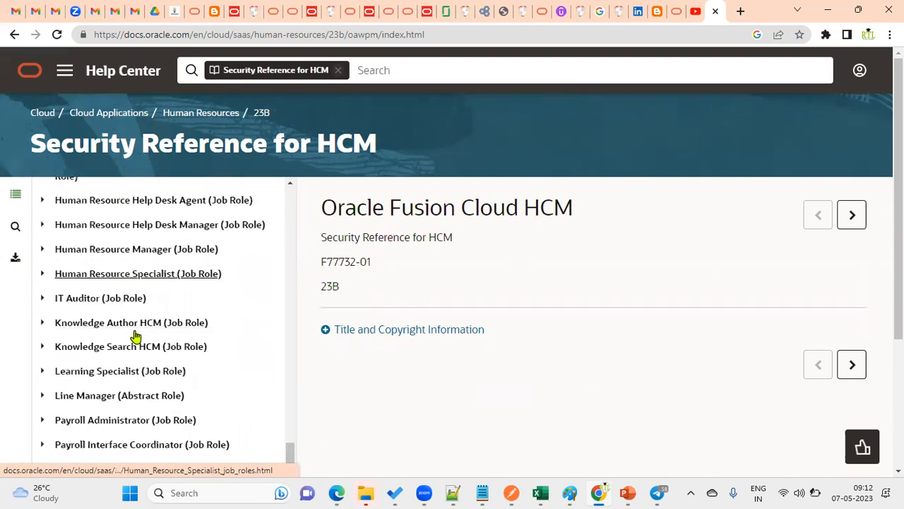
pyautogui.click(132, 279)
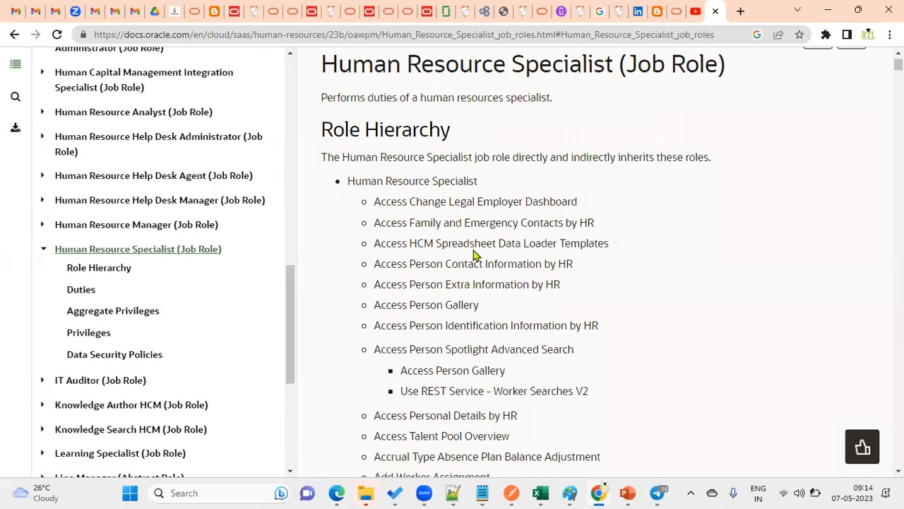
# Step: Sign out of the current user's Oracle Fusion session and confirm
pyautogui.click(346, 492)
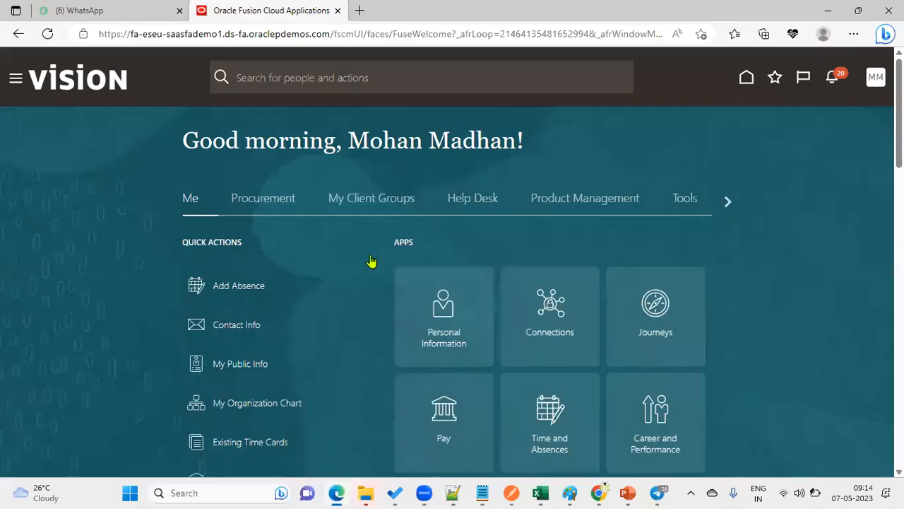
pyautogui.click(14, 79)
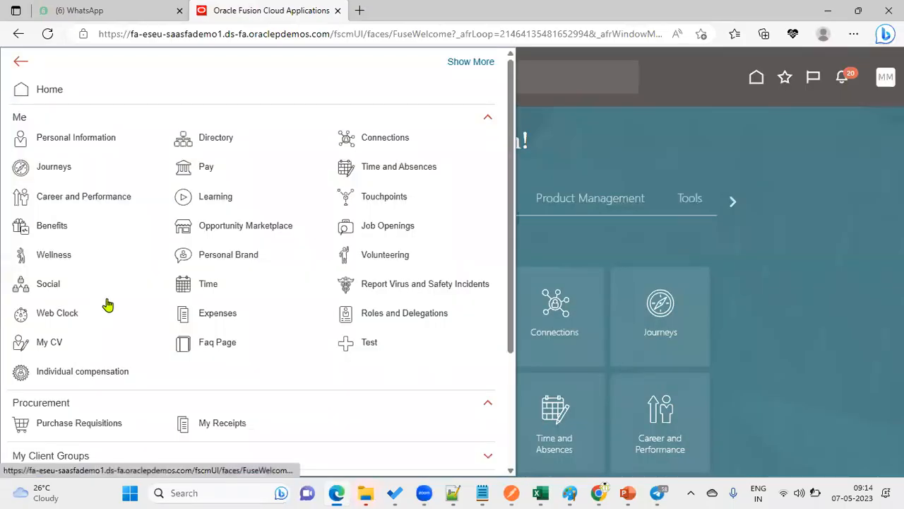
pyautogui.scroll(-2, 285, 342)
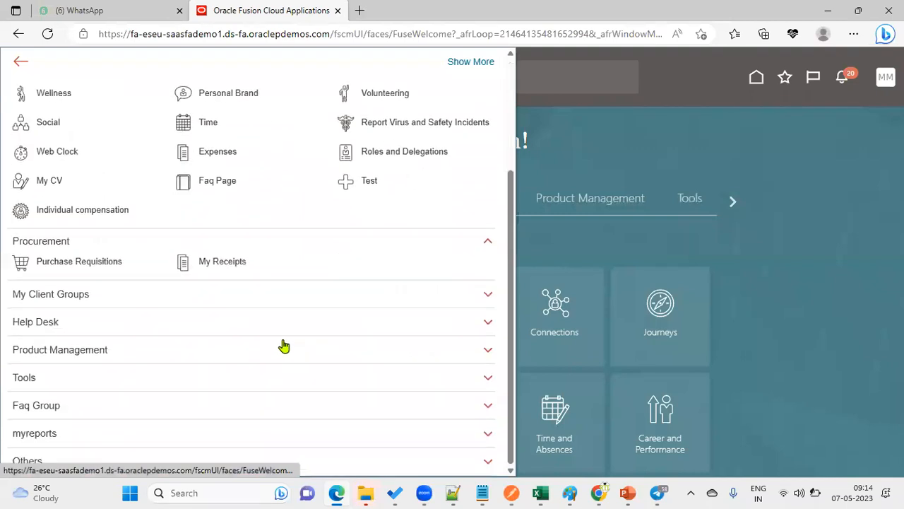
pyautogui.click(839, 138)
pyautogui.click(876, 77)
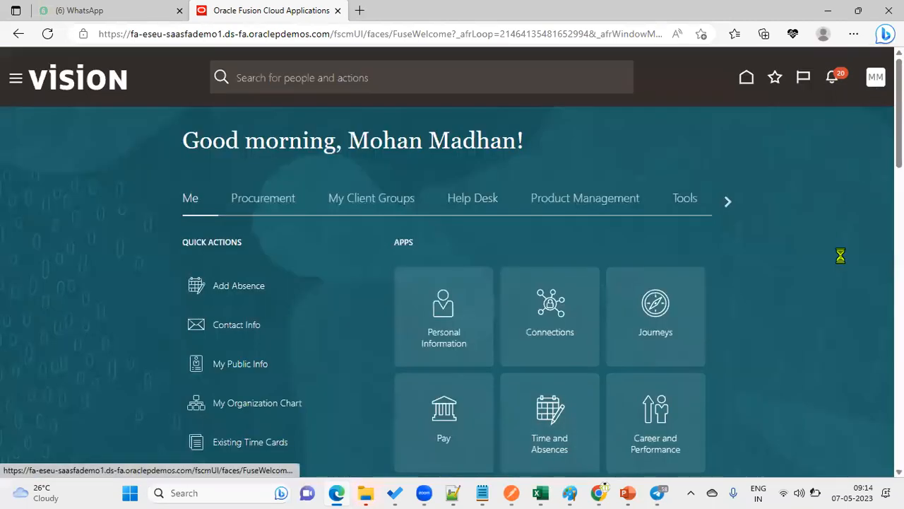
pyautogui.click(860, 109)
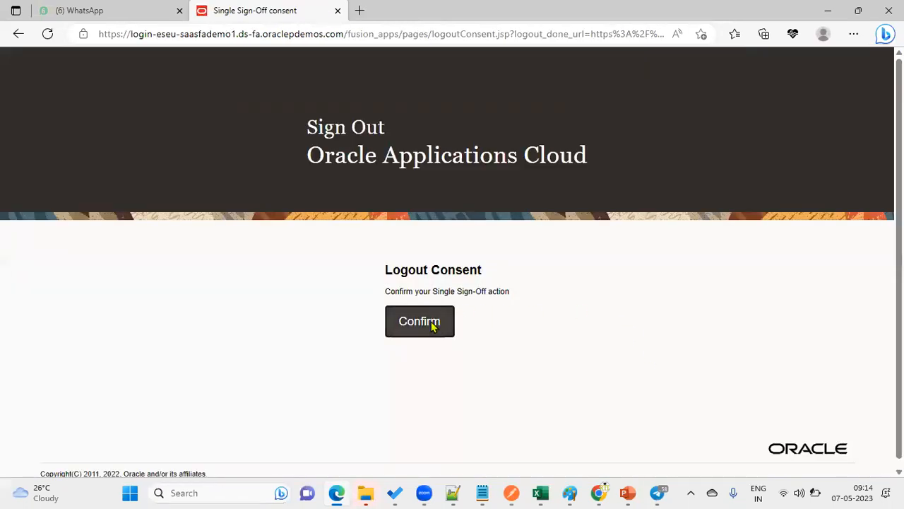
pyautogui.click(432, 322)
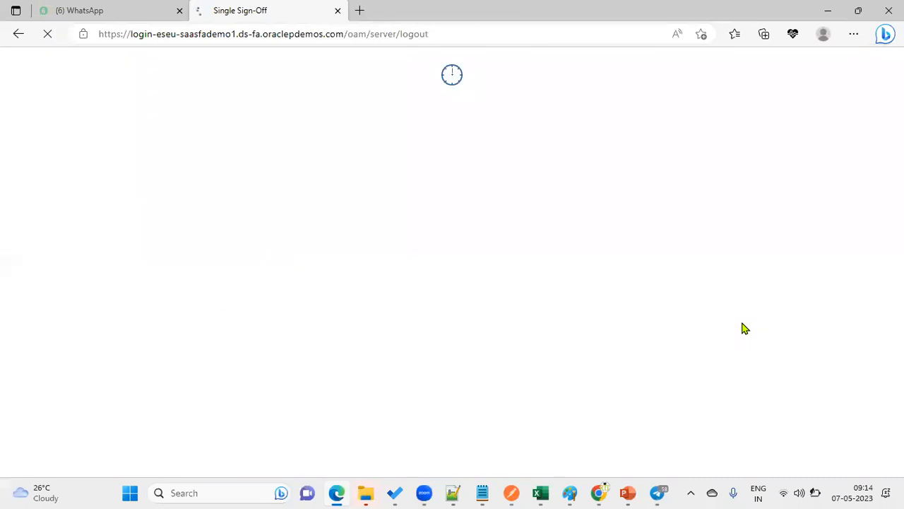
# Step: Sign back in as the administrator user using the saved credentials
pyautogui.click(428, 289)
pyautogui.hotkey('ctrl', 'c')
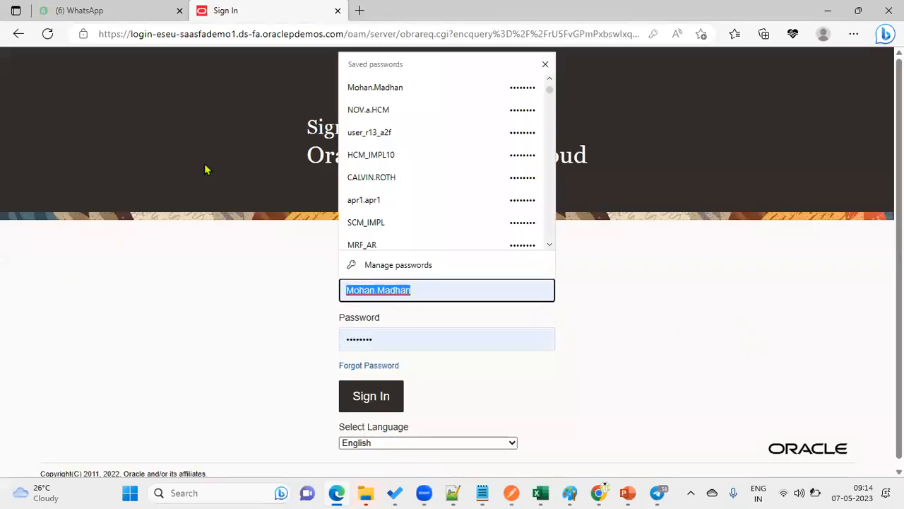
pyautogui.write('gm')
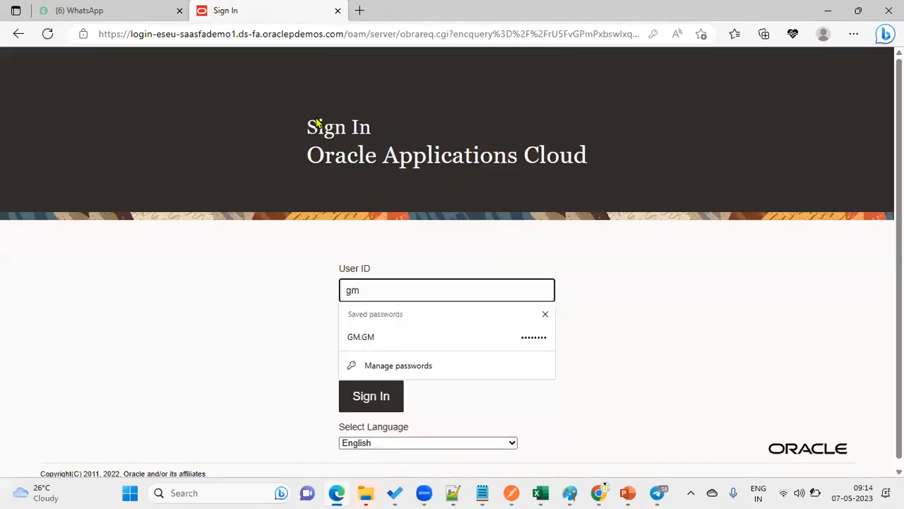
pyautogui.click(514, 339)
pyautogui.click(363, 396)
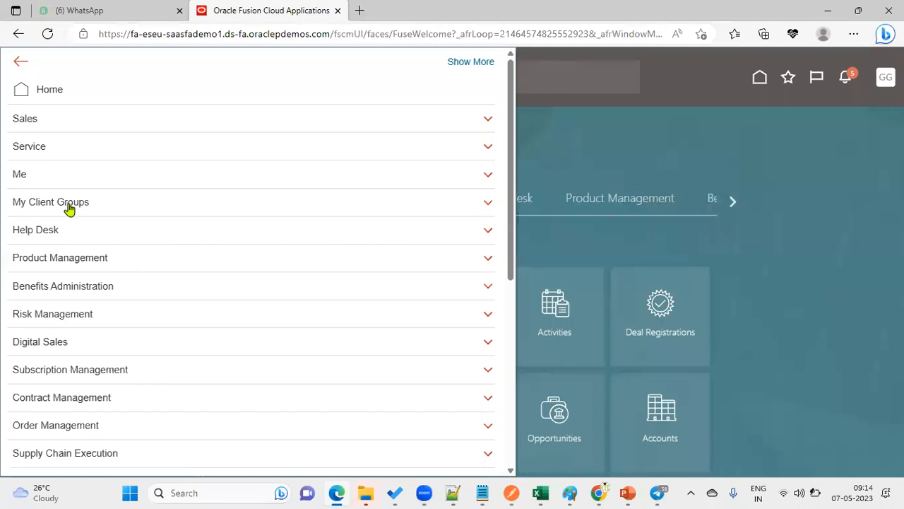
# Step: Open Tools > Security Console and switch to the Users page
pyautogui.click(71, 205)
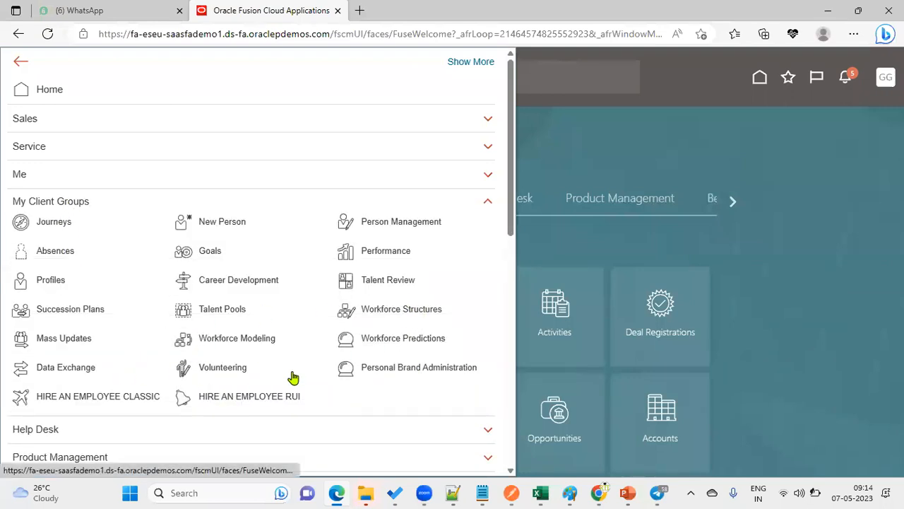
pyautogui.scroll(-10, 294, 398)
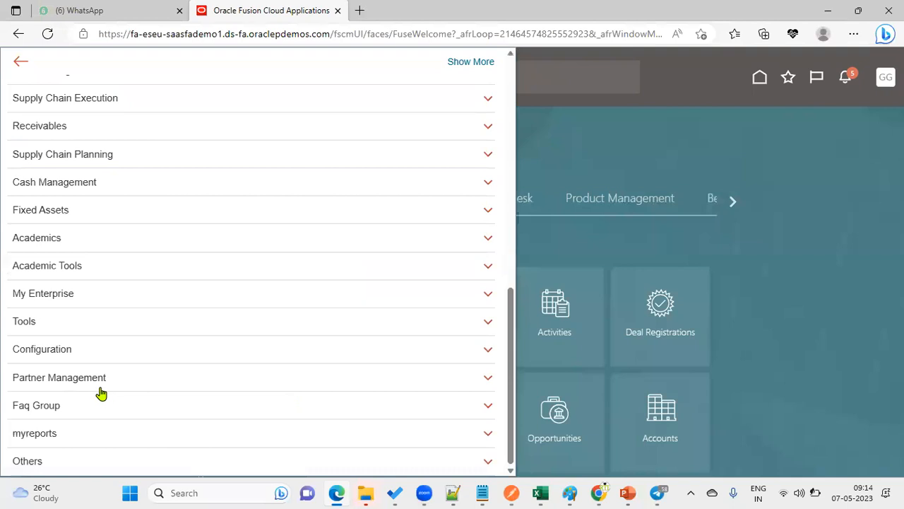
pyautogui.click(77, 319)
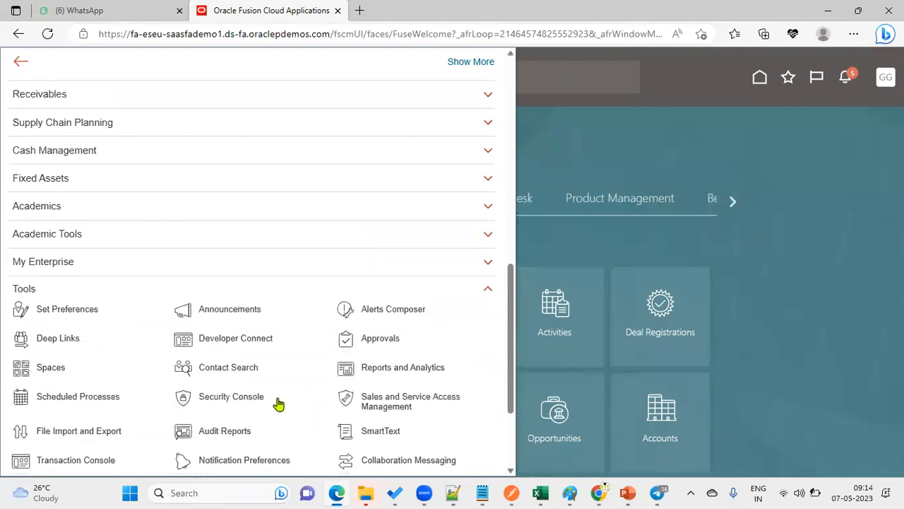
pyautogui.click(249, 399)
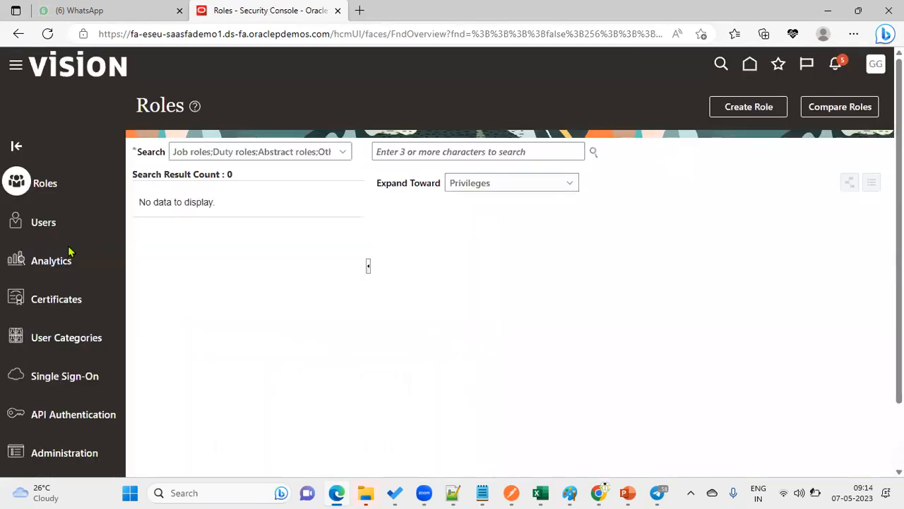
pyautogui.click(51, 227)
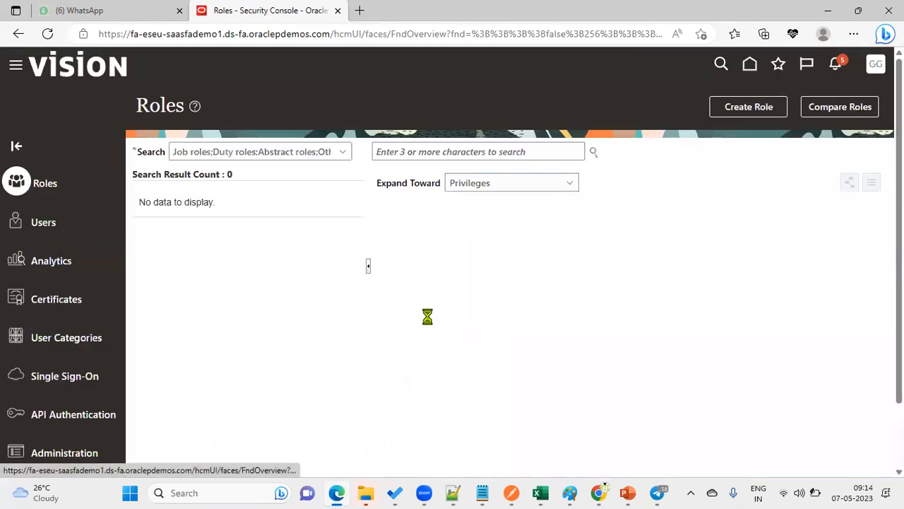
# Step: Search for the administrator's own user account, open it and start editing
pyautogui.click(538, 151)
pyautogui.write('c')
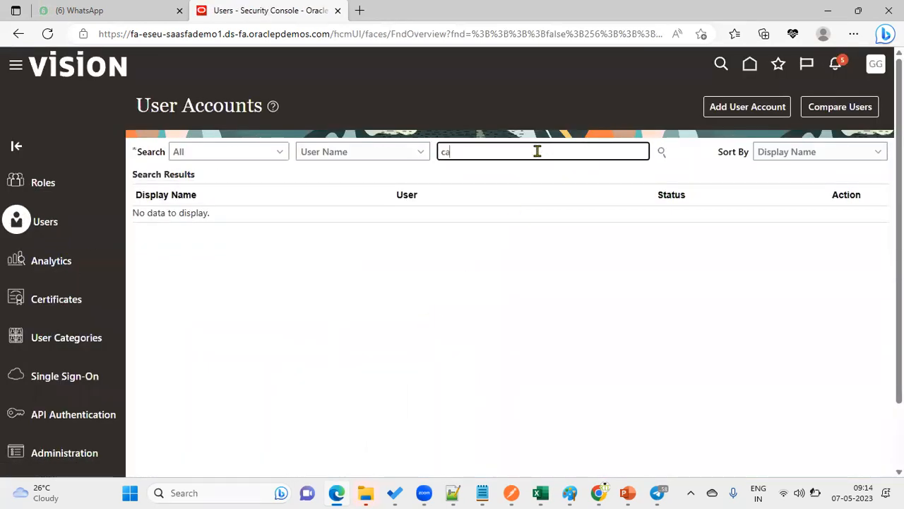
pyautogui.write('urtis')
pyautogui.press('Return')
pyautogui.moveTo(500, 170); pyautogui.dragTo(289, 155)
pyautogui.click(488, 151)
pyautogui.doubleClick(488, 151)
pyautogui.write('gm.gm')
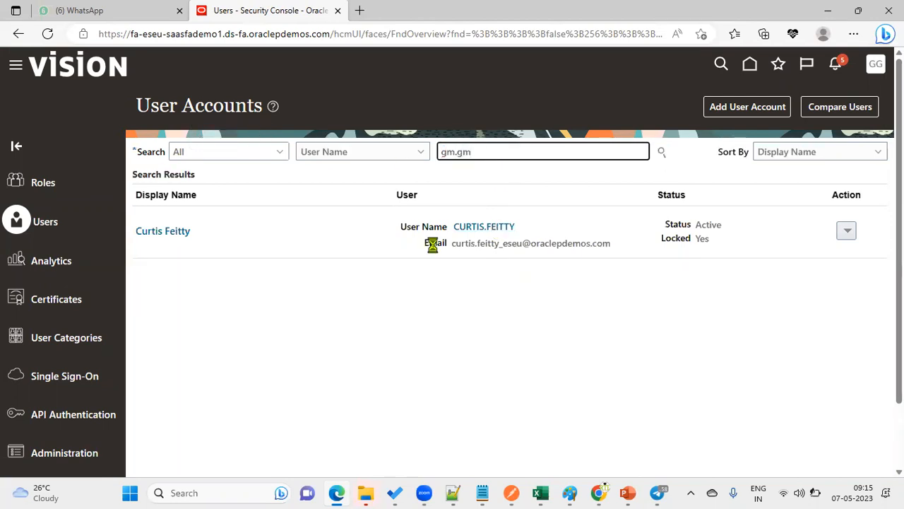
pyautogui.click(472, 228)
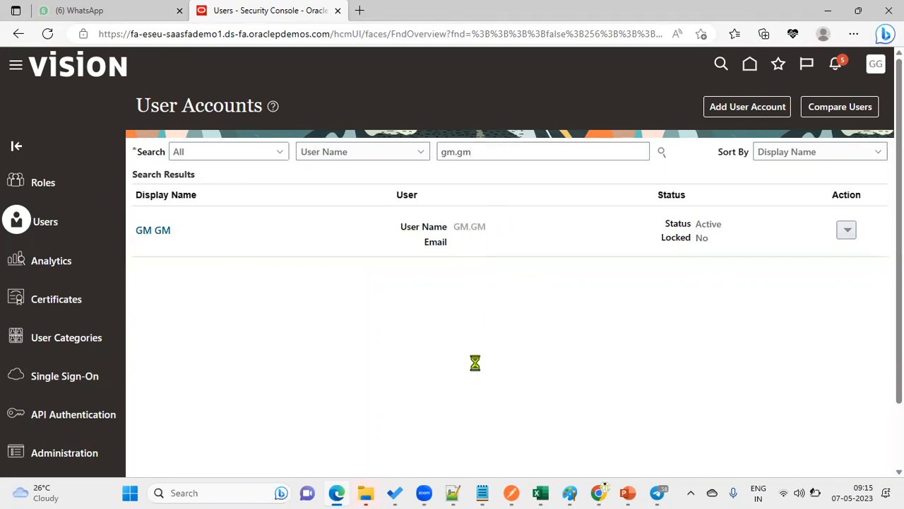
pyautogui.click(734, 112)
# Step: Add the Payroll Manager role to the administrator's account, save, then search for the worker's account
pyautogui.click(623, 413)
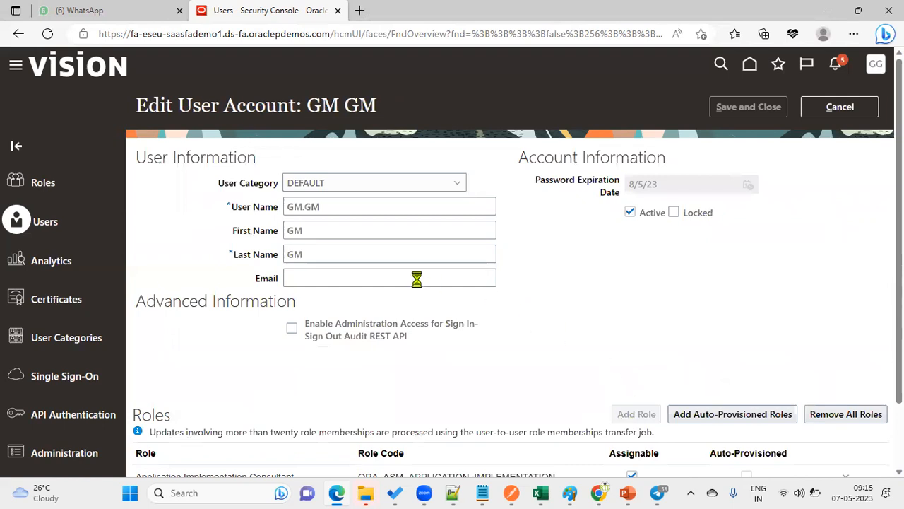
pyautogui.click(452, 133)
pyautogui.write('Payroll')
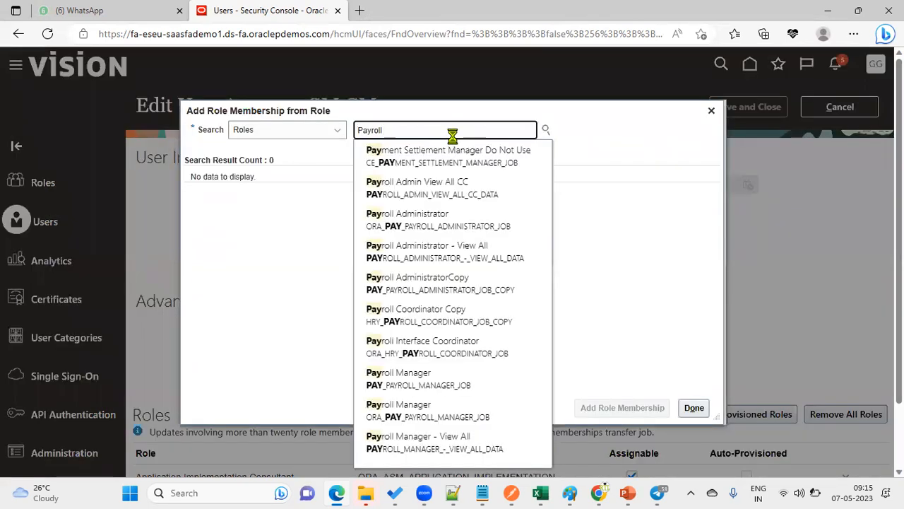
pyautogui.write(' ma')
pyautogui.click(444, 150)
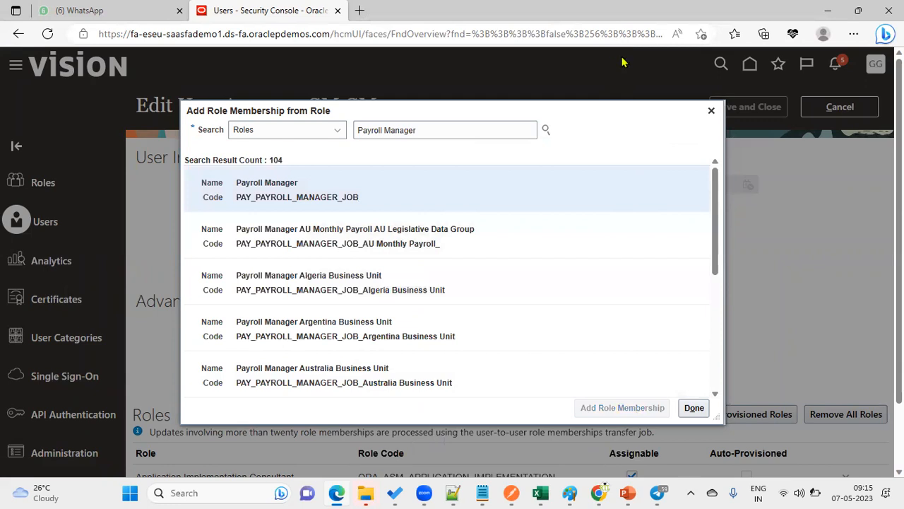
pyautogui.click(694, 408)
pyautogui.click(752, 108)
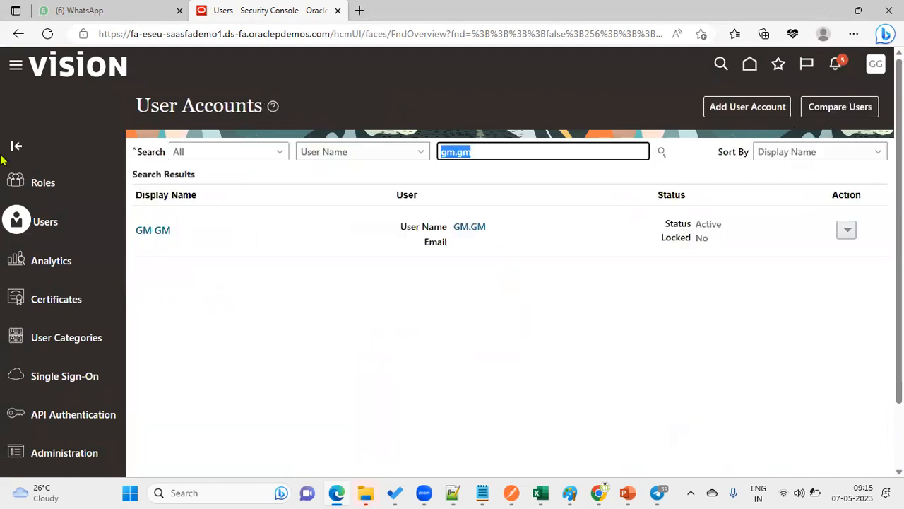
pyautogui.write('madhan')
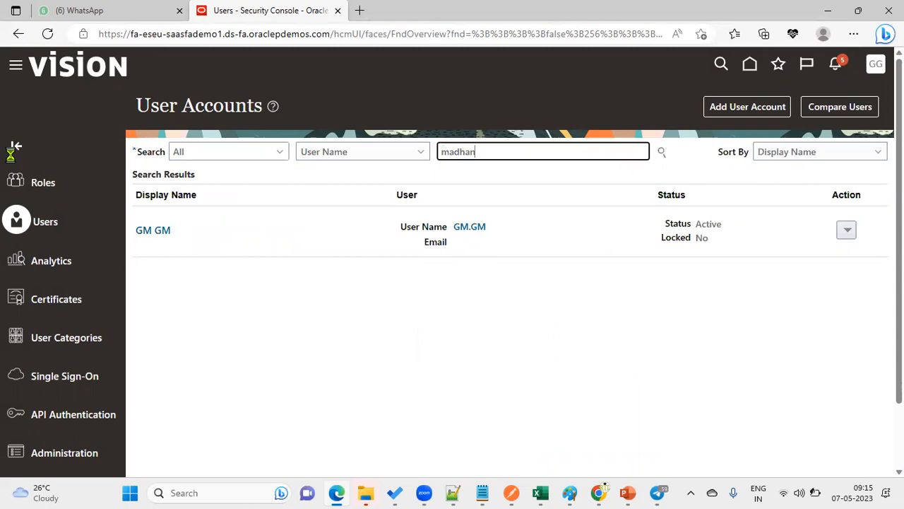
pyautogui.press('Return')
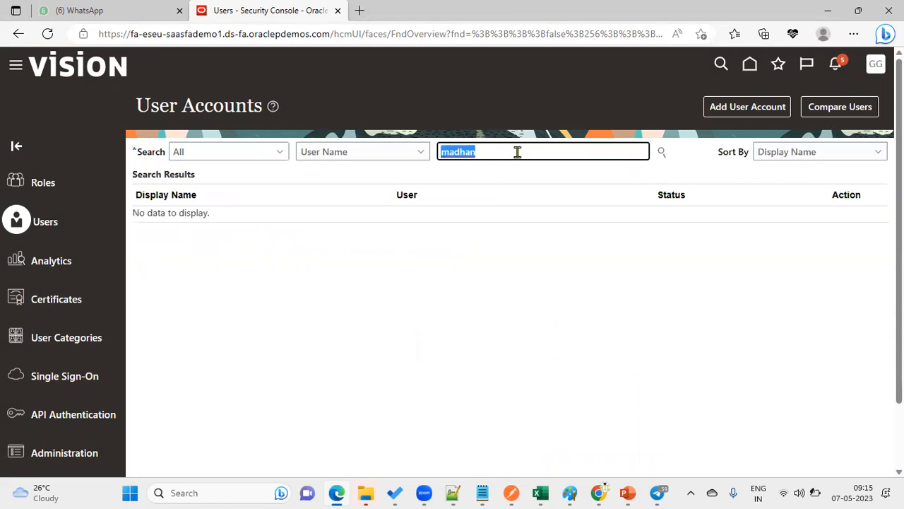
# Step: Search for the worker's full user name and open that account for editing
pyautogui.hotkey('ctrl', 'v')
pyautogui.click(661, 152)
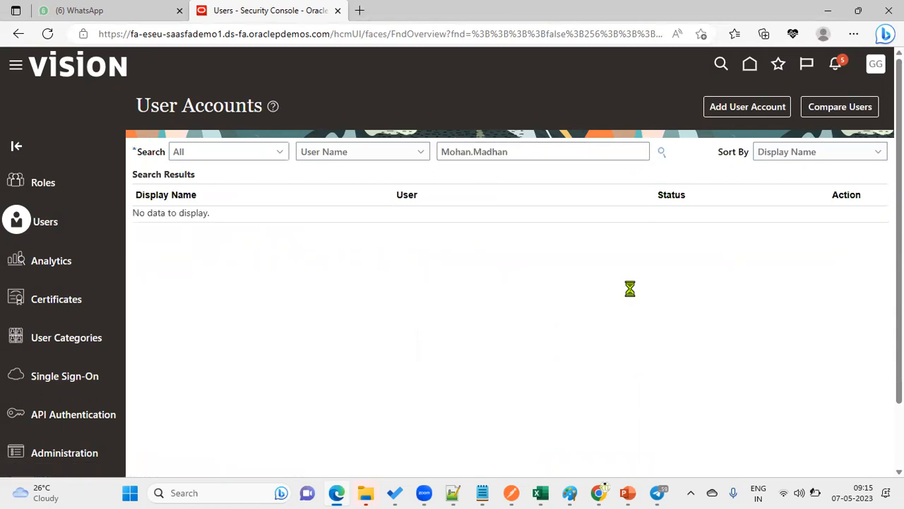
pyautogui.click(494, 228)
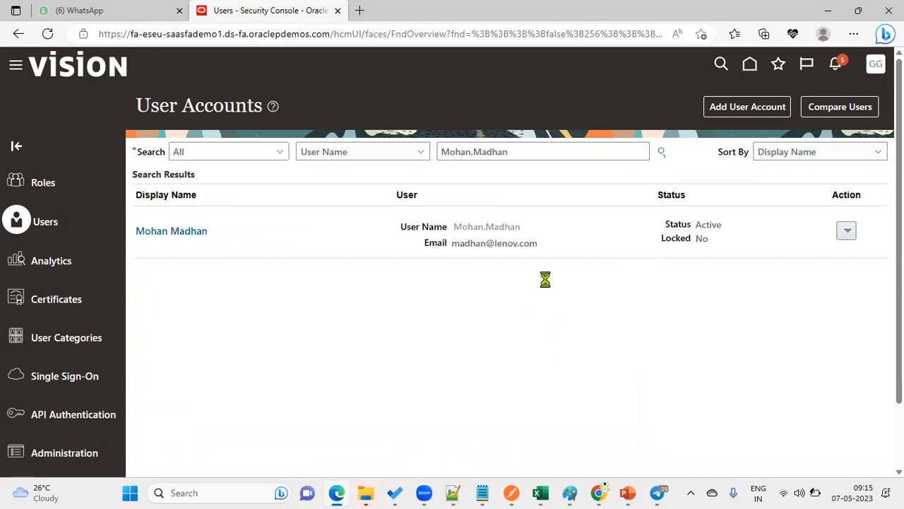
pyautogui.click(748, 107)
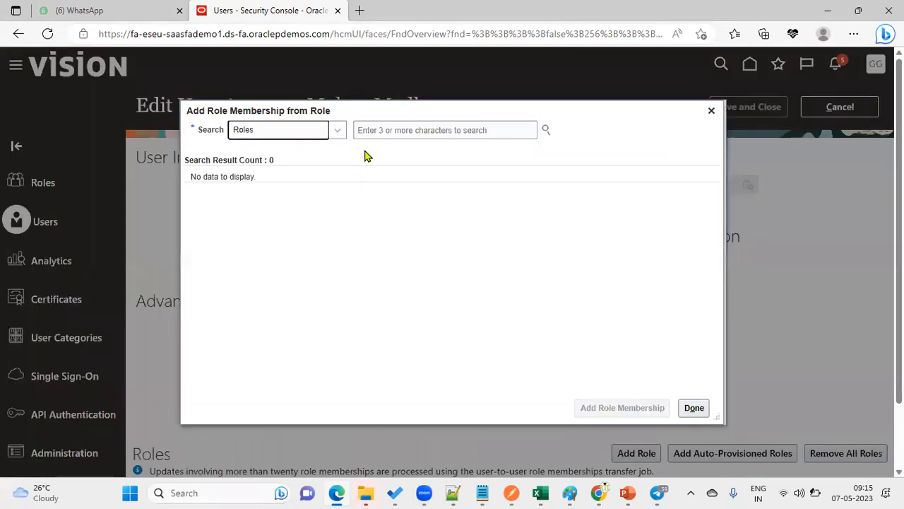
# Step: Add the Payroll Manager role to the worker's account, save it, and return home
pyautogui.click(398, 132)
pyautogui.write('Payroll')
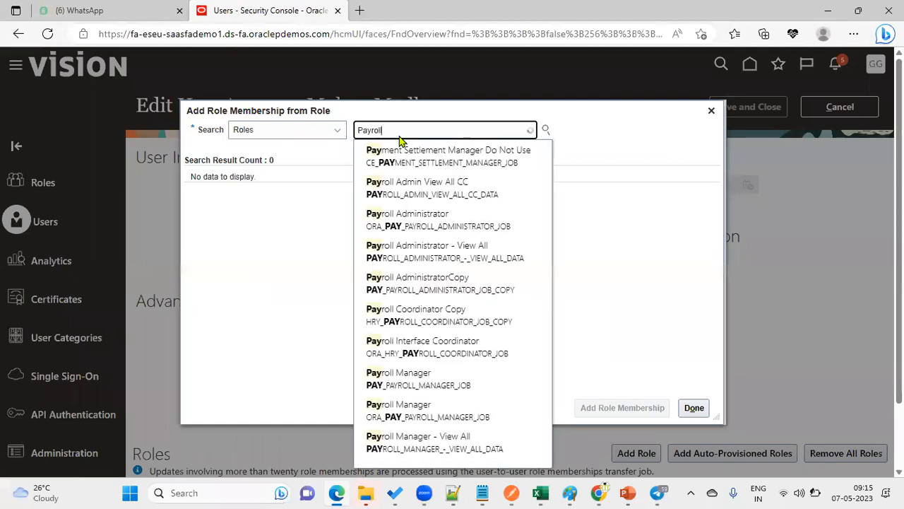
pyautogui.write('m')
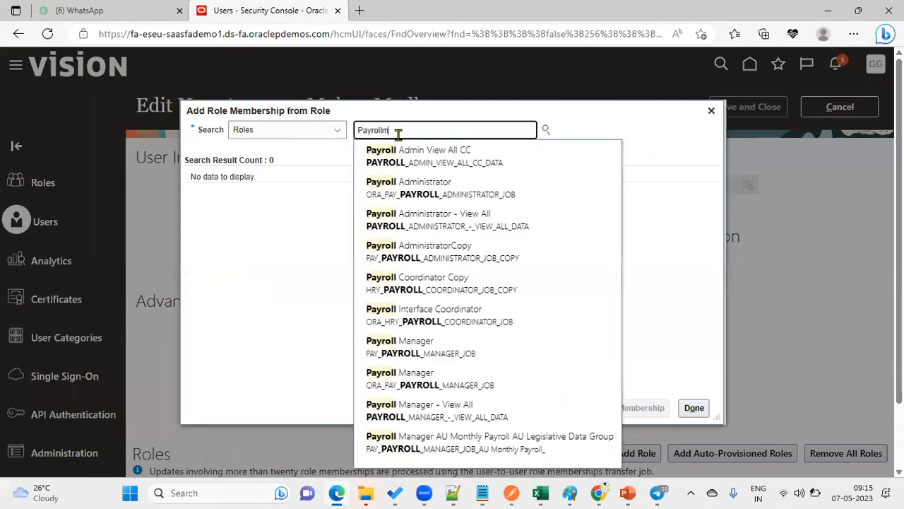
pyautogui.press('BackSpace')
pyautogui.write(' ma')
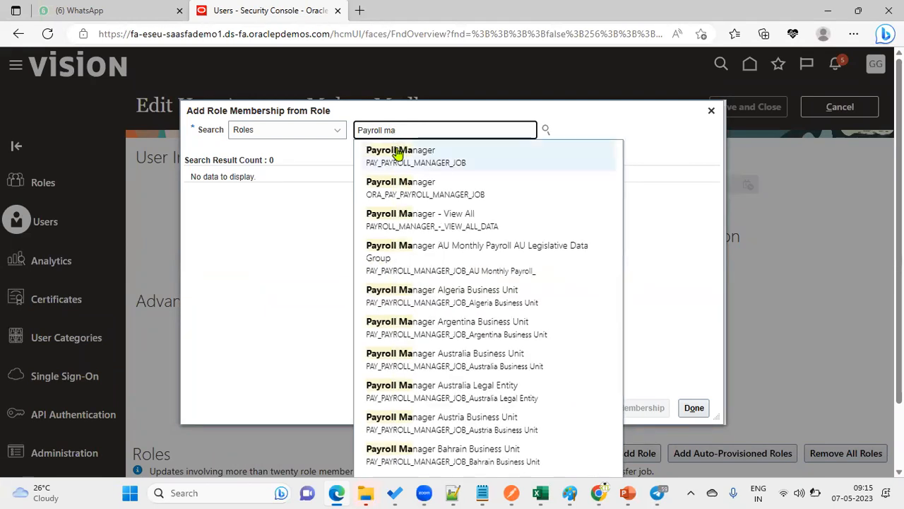
pyautogui.click(399, 150)
pyautogui.click(621, 407)
pyautogui.click(694, 407)
pyautogui.click(748, 106)
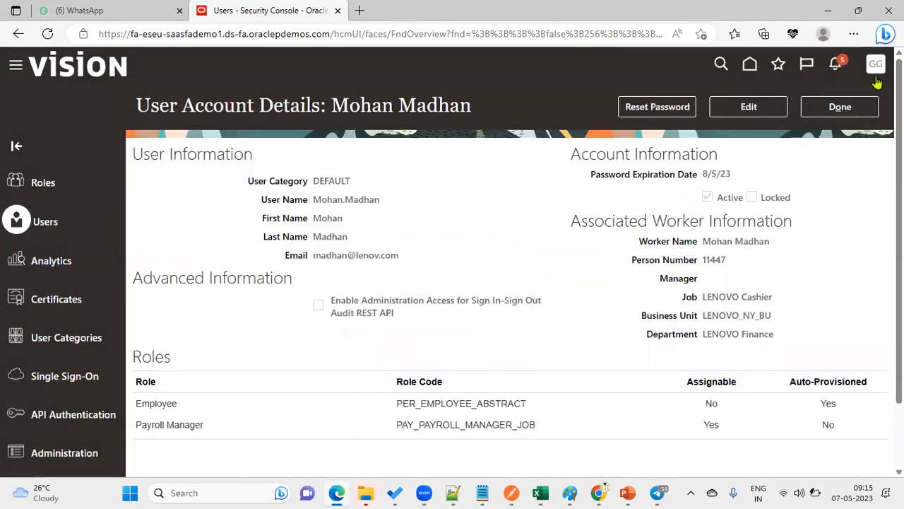
pyautogui.click(861, 107)
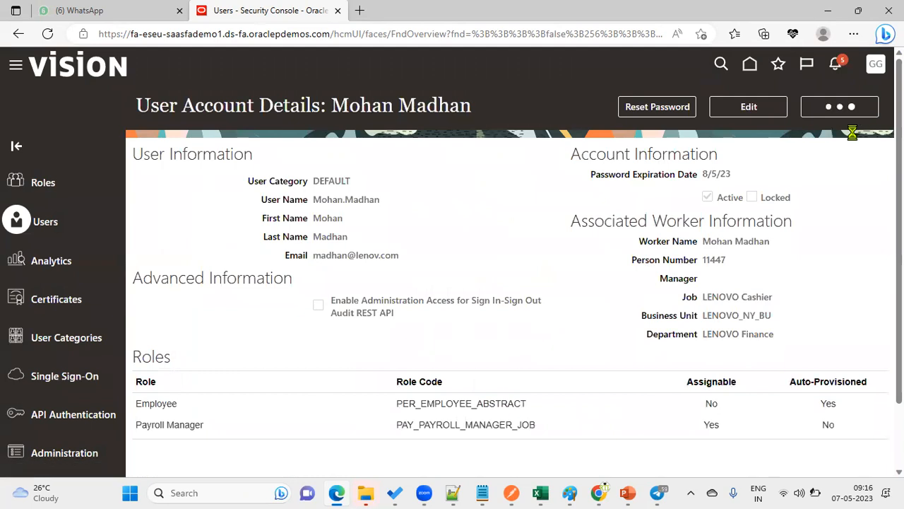
pyautogui.click(750, 65)
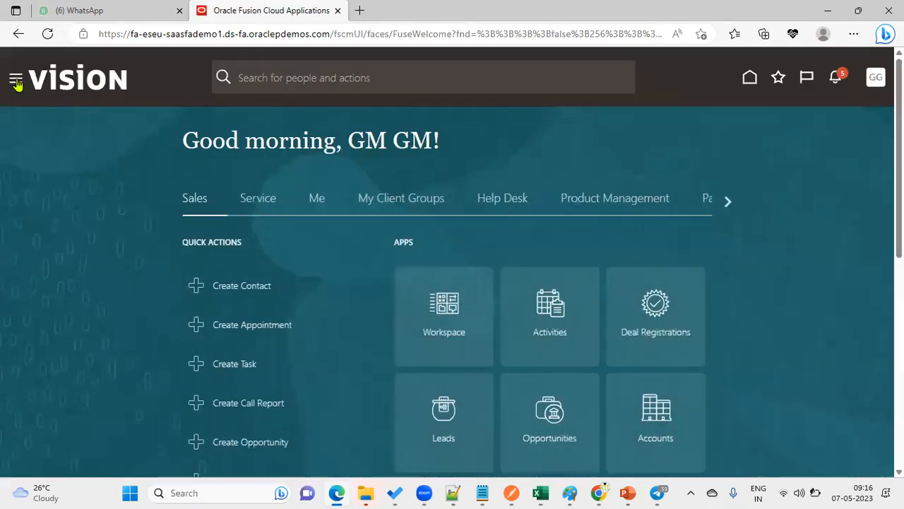
# Step: Open the Payroll work area in full screen and launch Submit a Flow
pyautogui.click(15, 82)
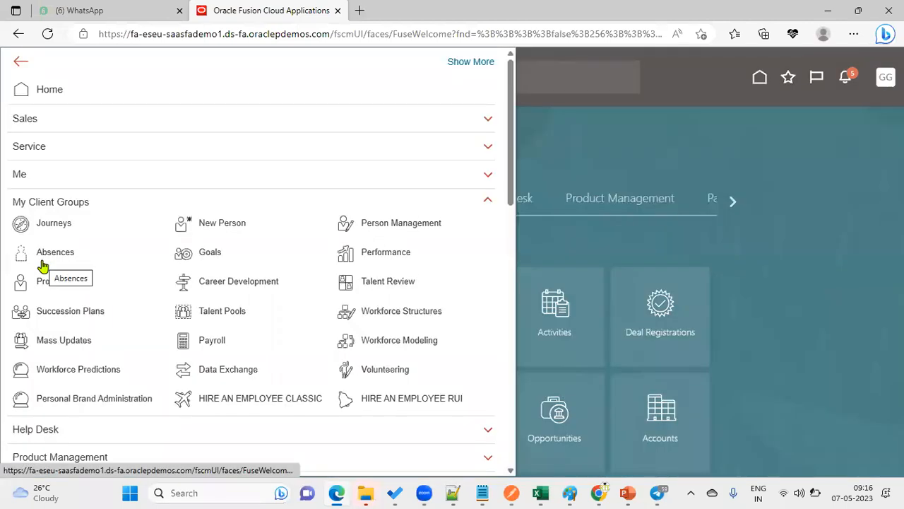
pyautogui.click(190, 341)
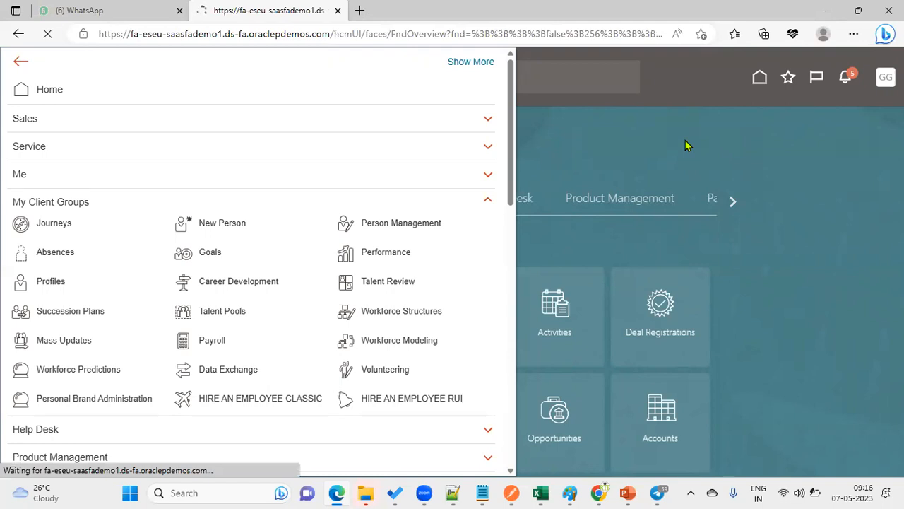
pyautogui.click(853, 33)
pyautogui.click(825, 112)
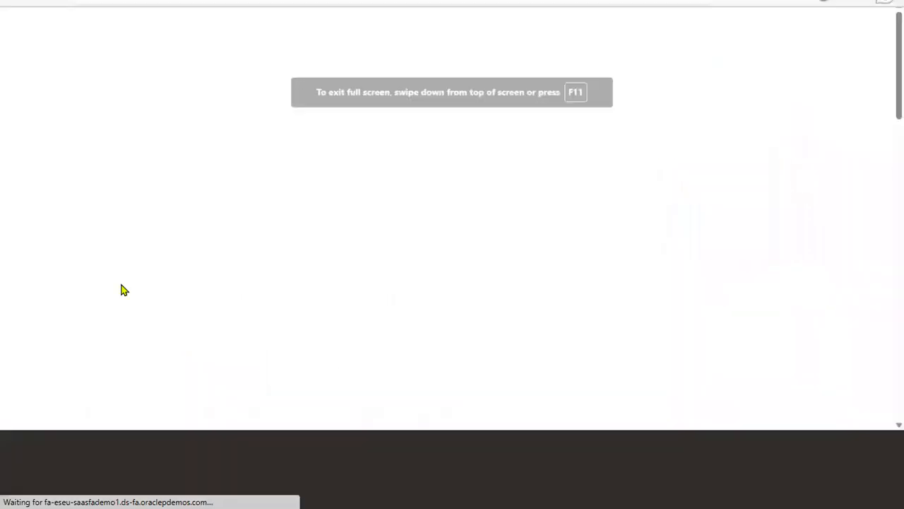
pyautogui.scroll(-10, 159, 294)
pyautogui.scroll(3, 159, 291)
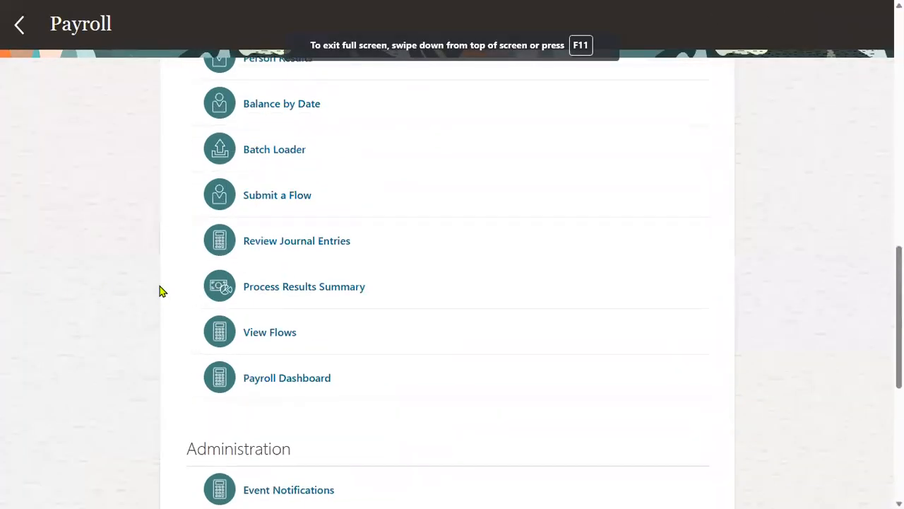
pyautogui.click(303, 196)
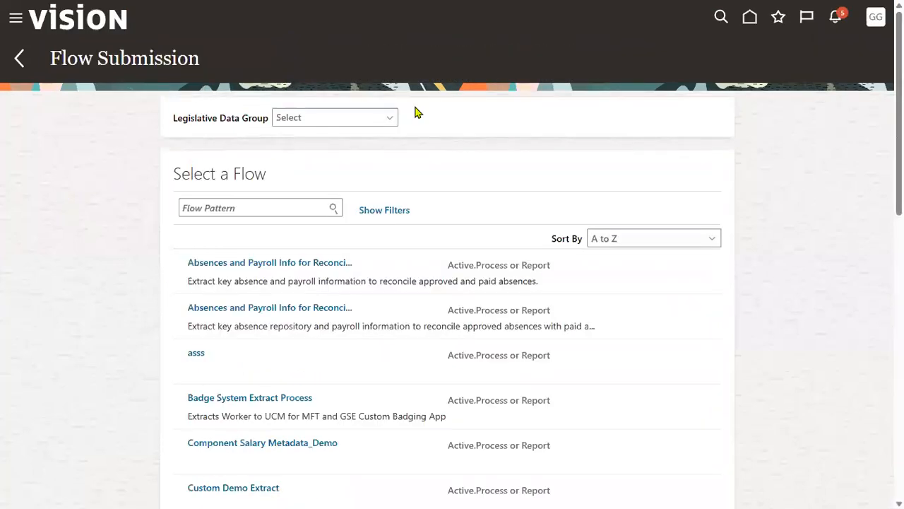
# Step: Choose US Legislative Data Group, search 'us sim' and open US Simplified Payroll Cycle
pyautogui.click(337, 120)
pyautogui.write('us le')
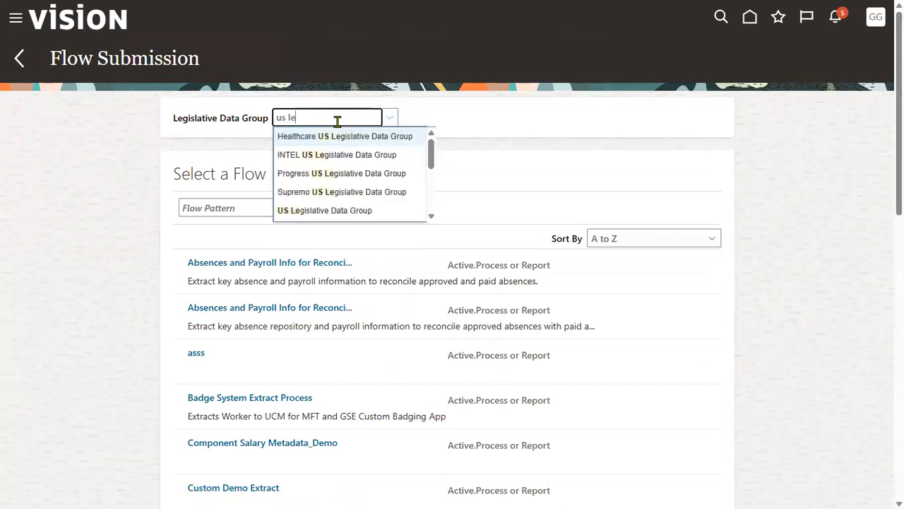
pyautogui.click(332, 211)
pyautogui.click(276, 207)
pyautogui.write('us sim')
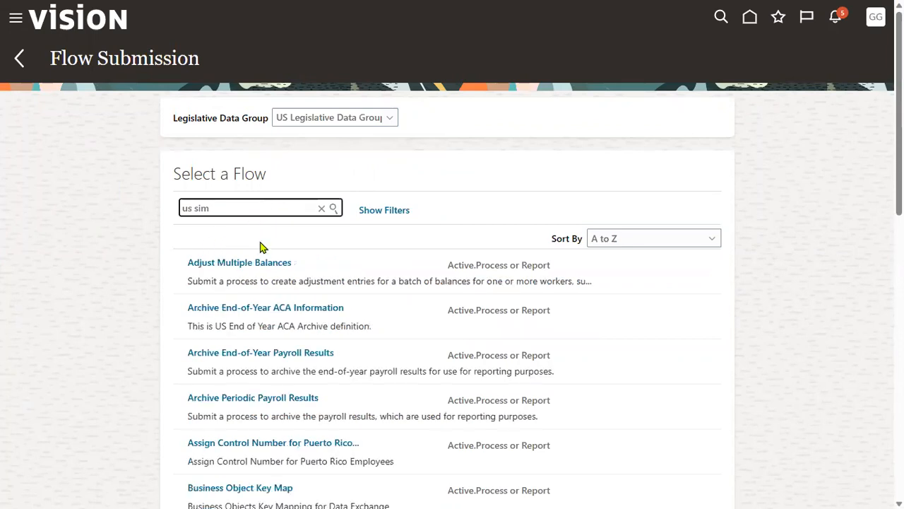
pyautogui.click(334, 208)
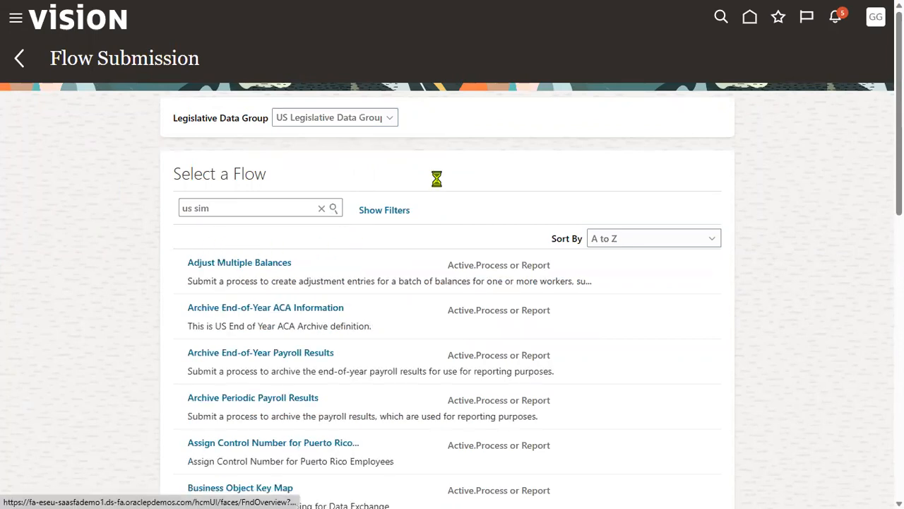
pyautogui.click(280, 266)
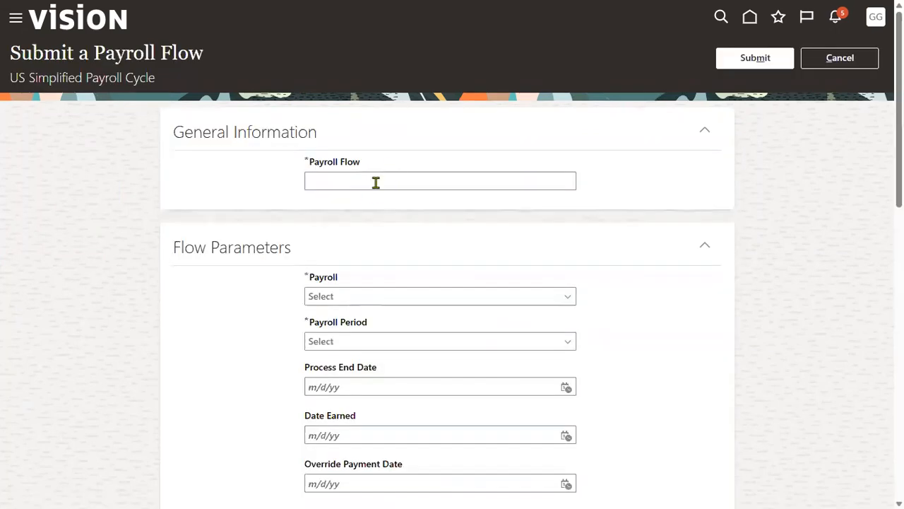
# Step: Name the flow 'US Test Payroll', pick the Monthly payroll and its third period
pyautogui.click(374, 181)
pyautogui.write('US ')
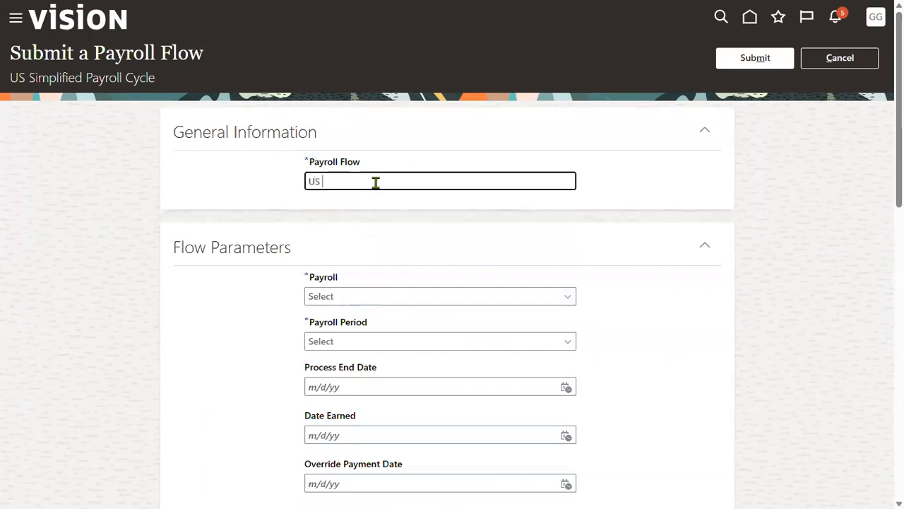
pyautogui.write('Test Pa')
pyautogui.press('BackSpace')
pyautogui.write('ayroll')
pyautogui.click(407, 296)
pyautogui.write('Mon')
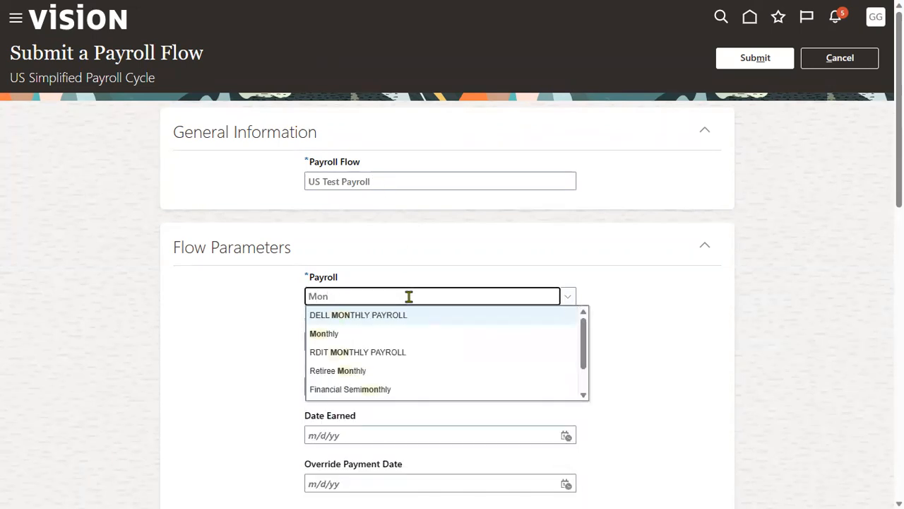
pyautogui.click(339, 339)
pyautogui.click(423, 339)
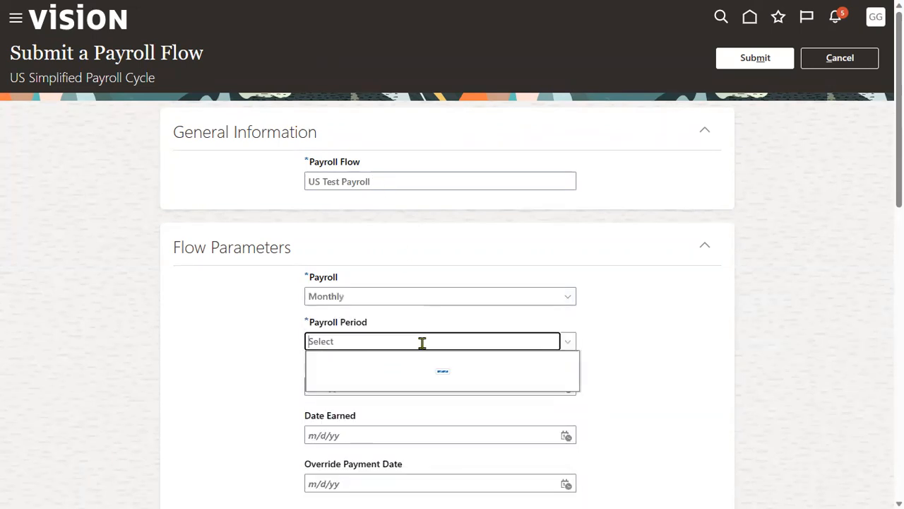
pyautogui.click(412, 373)
# Step: Set run type Regular, both organization payment methods to Check, and submit the flow
pyautogui.scroll(-2, 508, 375)
pyautogui.scroll(-2, 507, 359)
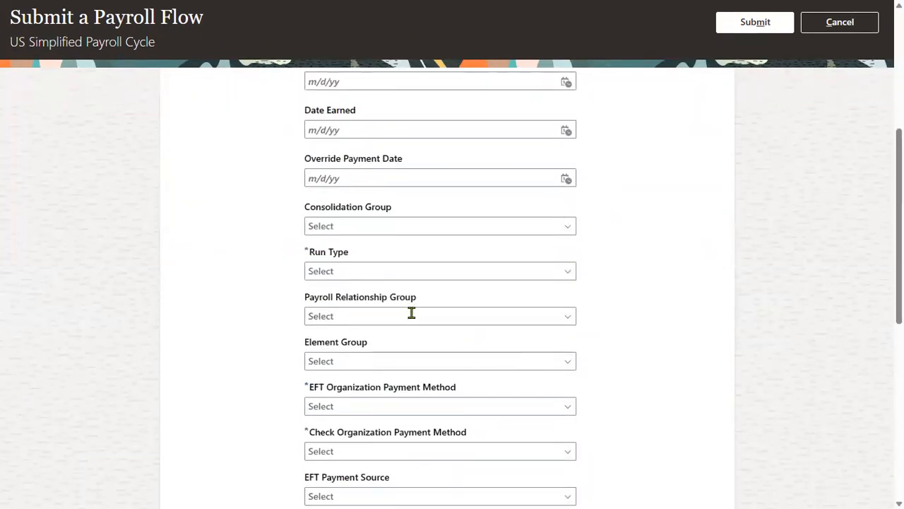
pyautogui.click(404, 272)
pyautogui.click(374, 291)
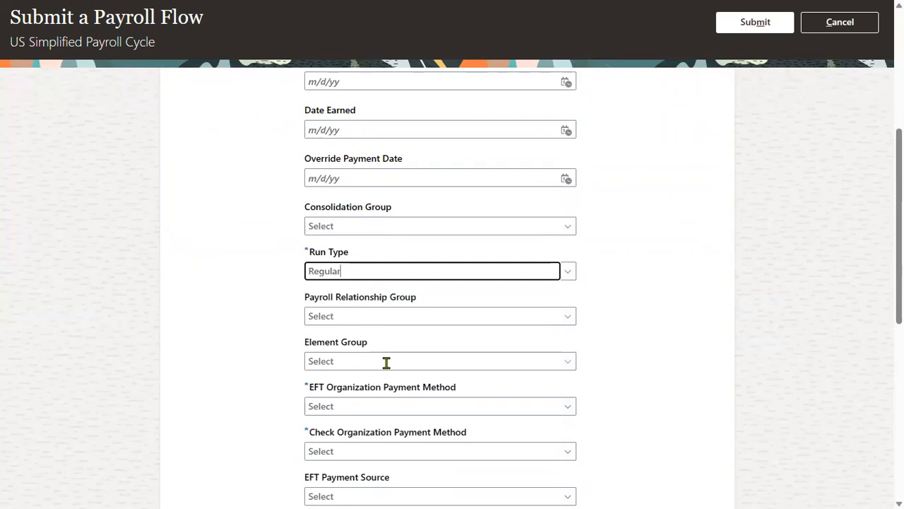
pyautogui.scroll(-2, 387, 366)
pyautogui.click(397, 256)
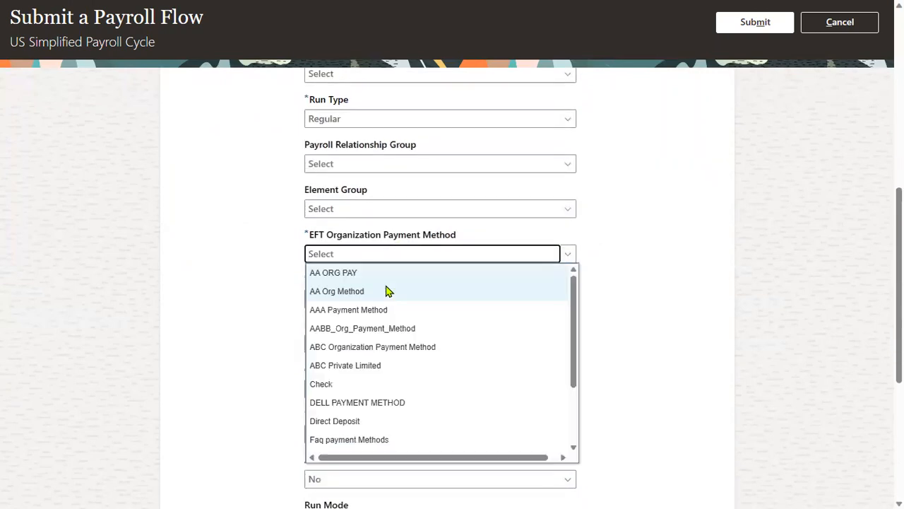
pyautogui.scroll(-1, 381, 296)
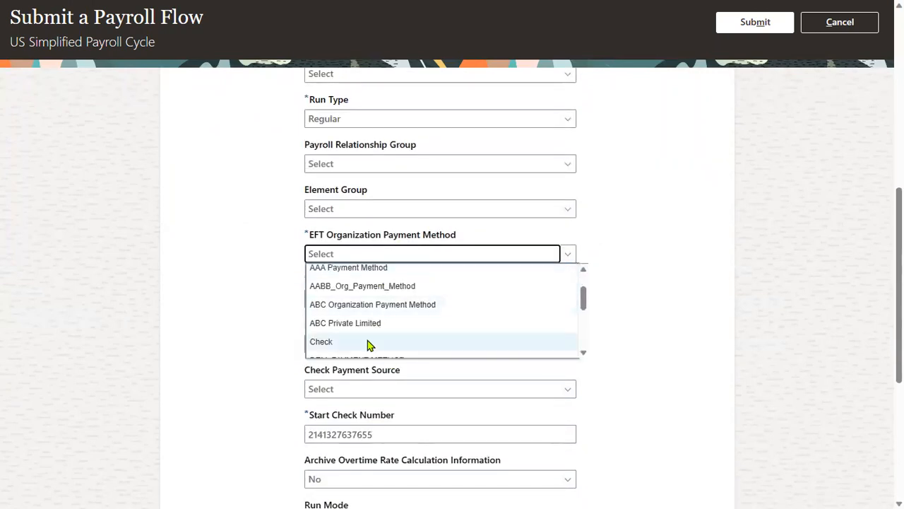
pyautogui.click(370, 344)
pyautogui.click(402, 300)
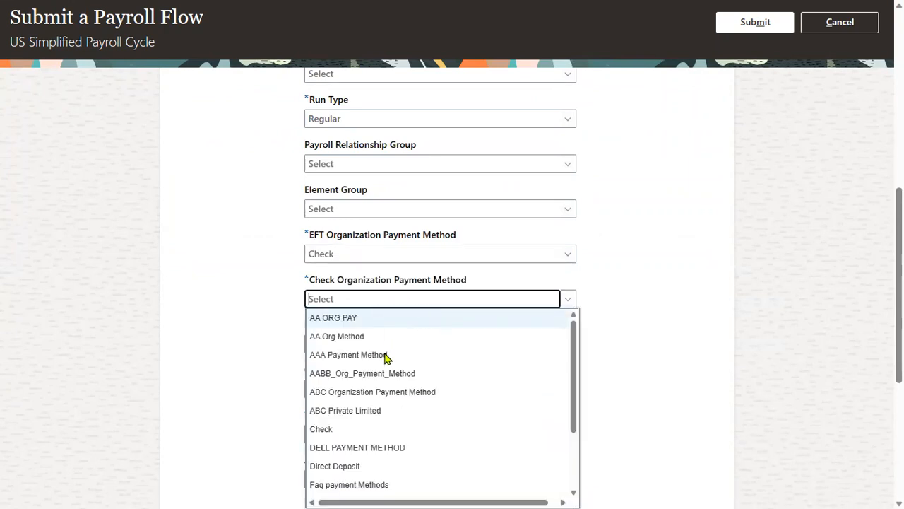
pyautogui.write('C')
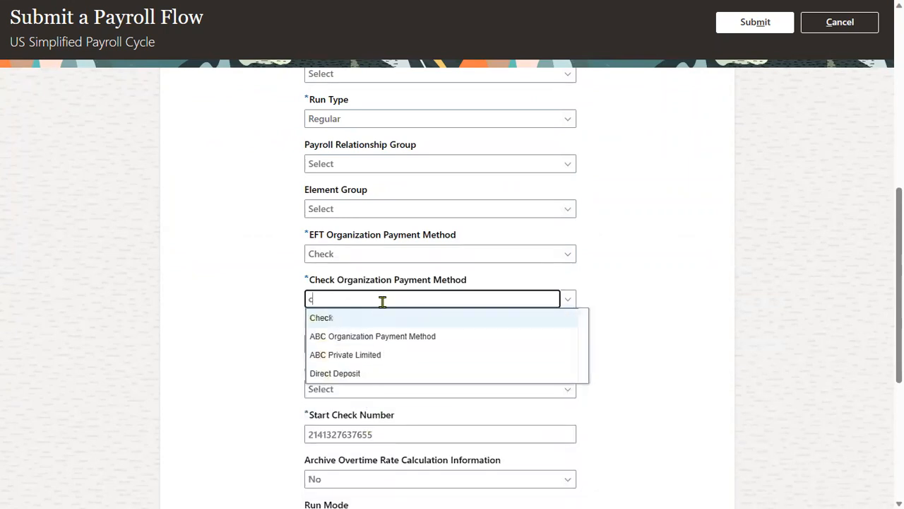
pyautogui.click(377, 319)
pyautogui.scroll(-3, 311, 389)
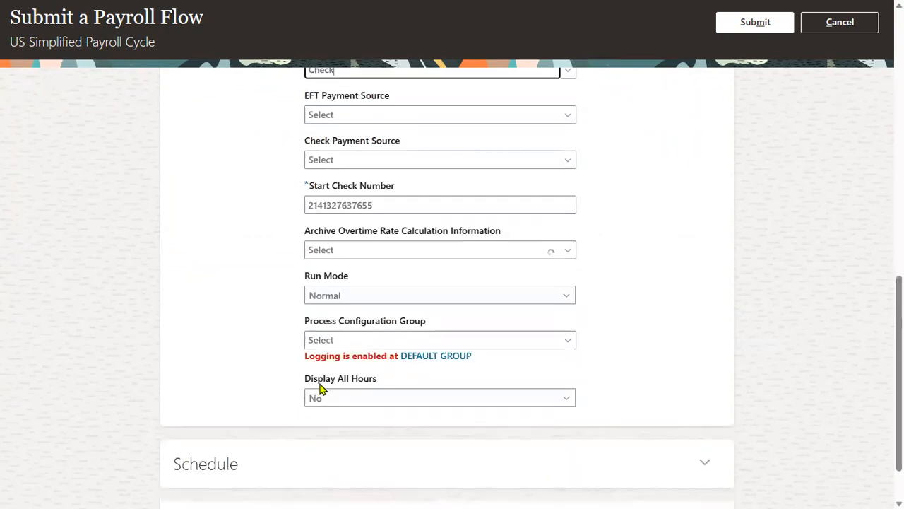
pyautogui.click(756, 23)
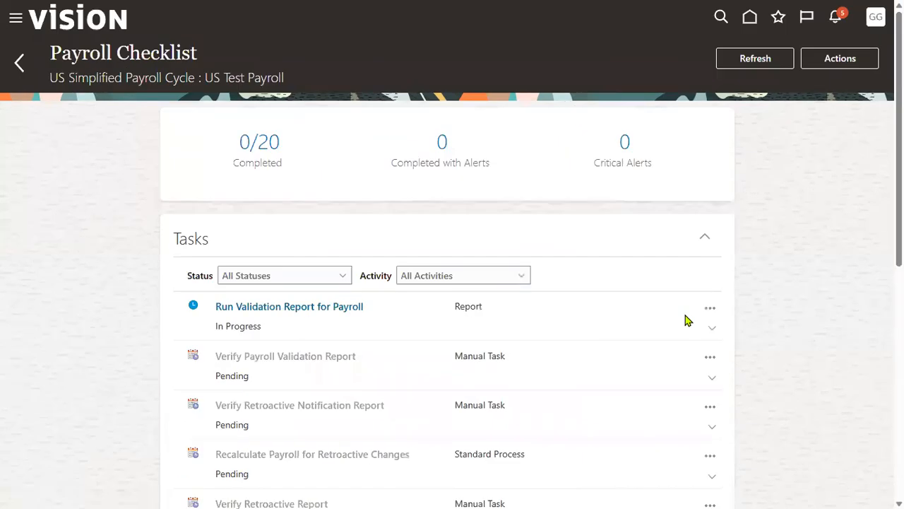
# Step: Load the remaining US Test Payroll checklist tasks so all 20 are listed
pyautogui.scroll(-5, 308, 221)
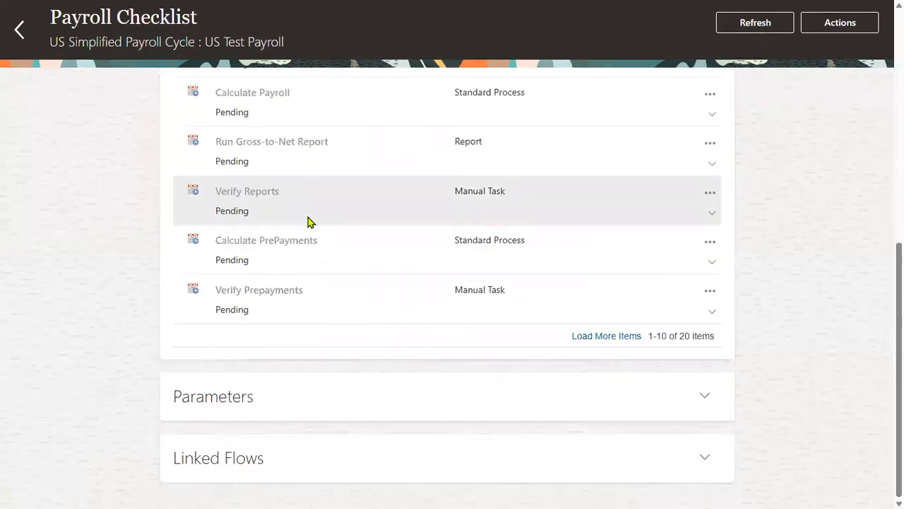
pyautogui.click(629, 338)
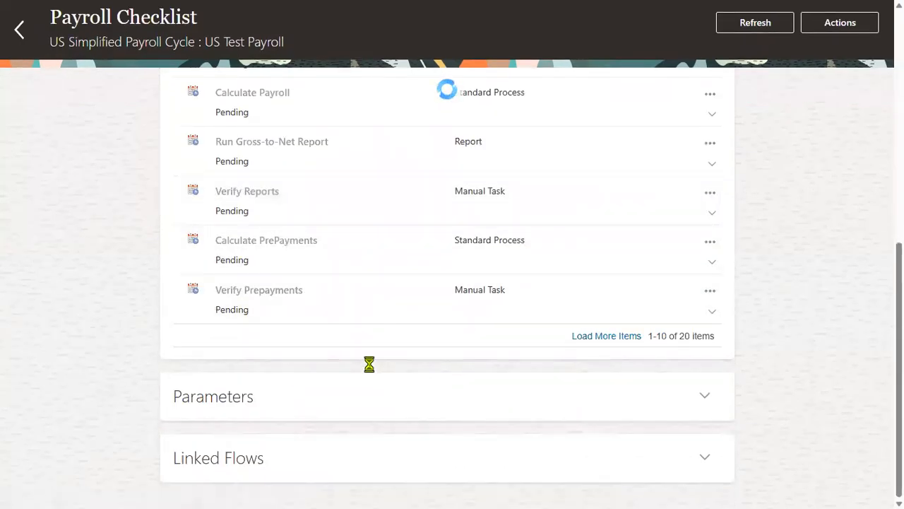
pyautogui.scroll(-5, 370, 365)
pyautogui.scroll(-3, 368, 368)
# Step: Highlight the last task names, ending with Review Final Journal Entries, before leaving the window
pyautogui.moveTo(215, 241); pyautogui.dragTo(375, 247)
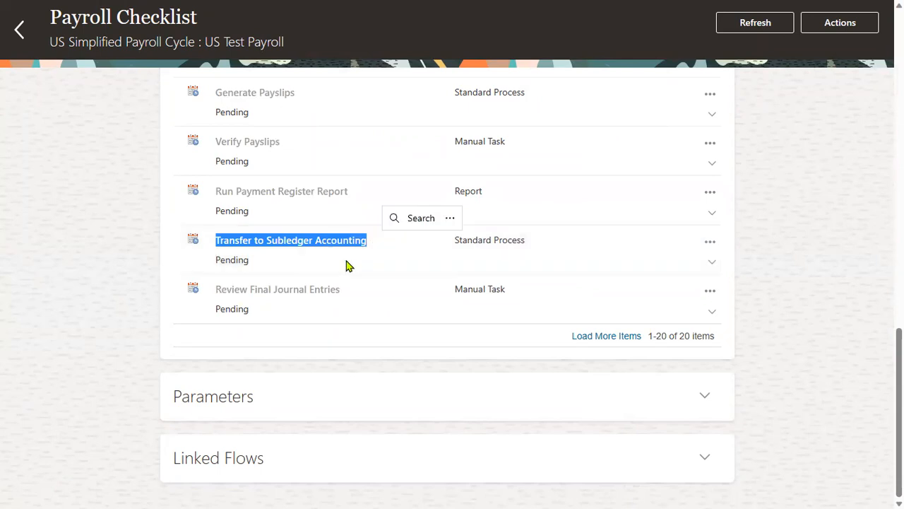
pyautogui.moveTo(218, 291); pyautogui.dragTo(345, 294)
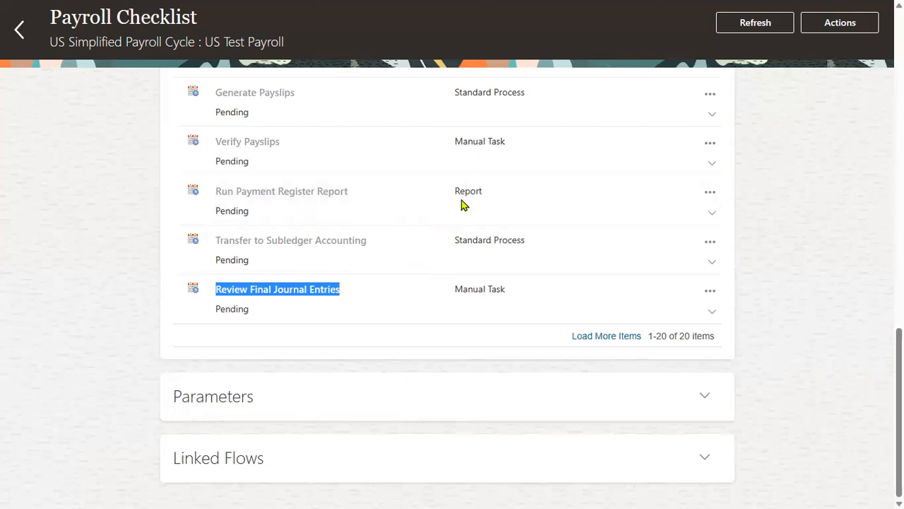
pyautogui.hotkey('alt', 'Tab')
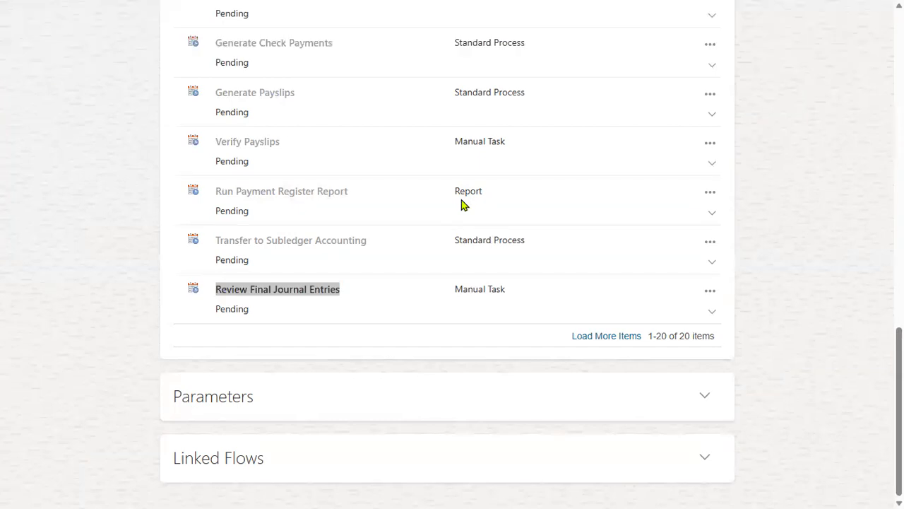